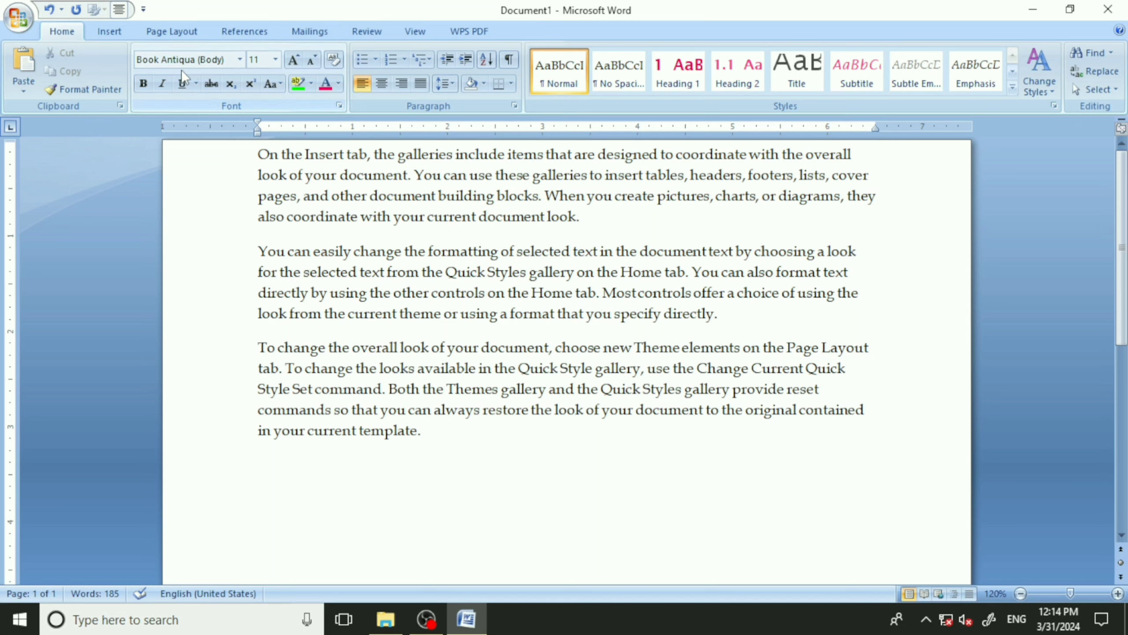
# - Browse the font list and set the font at the insertion point to Arial without selecting any text
pyautogui.click(238, 59)
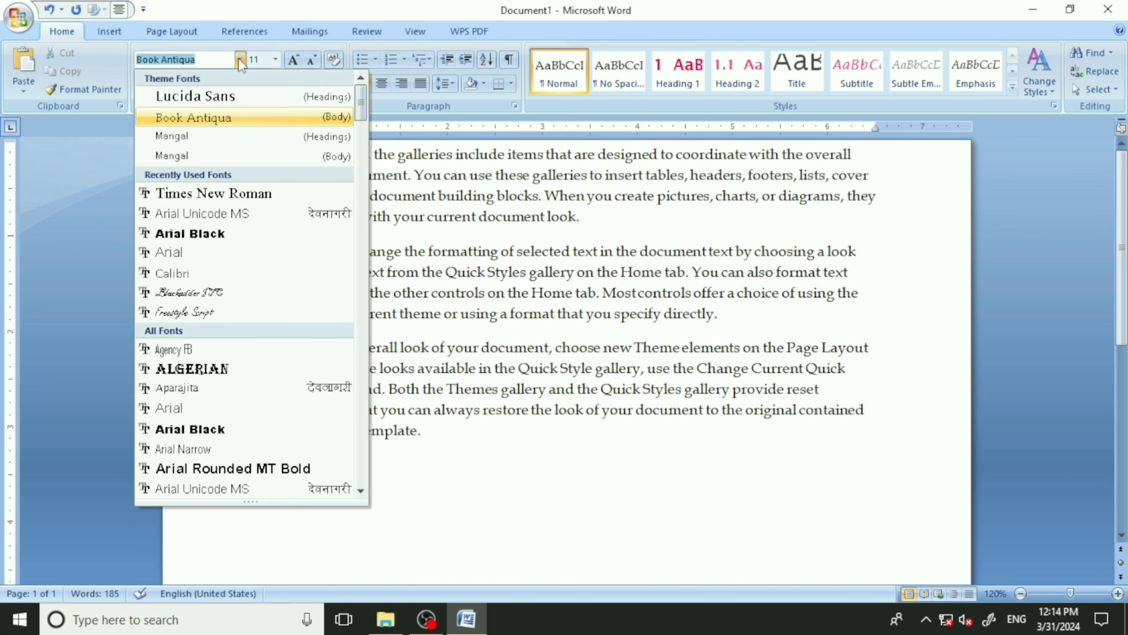
pyautogui.scroll(-2, 204, 245)
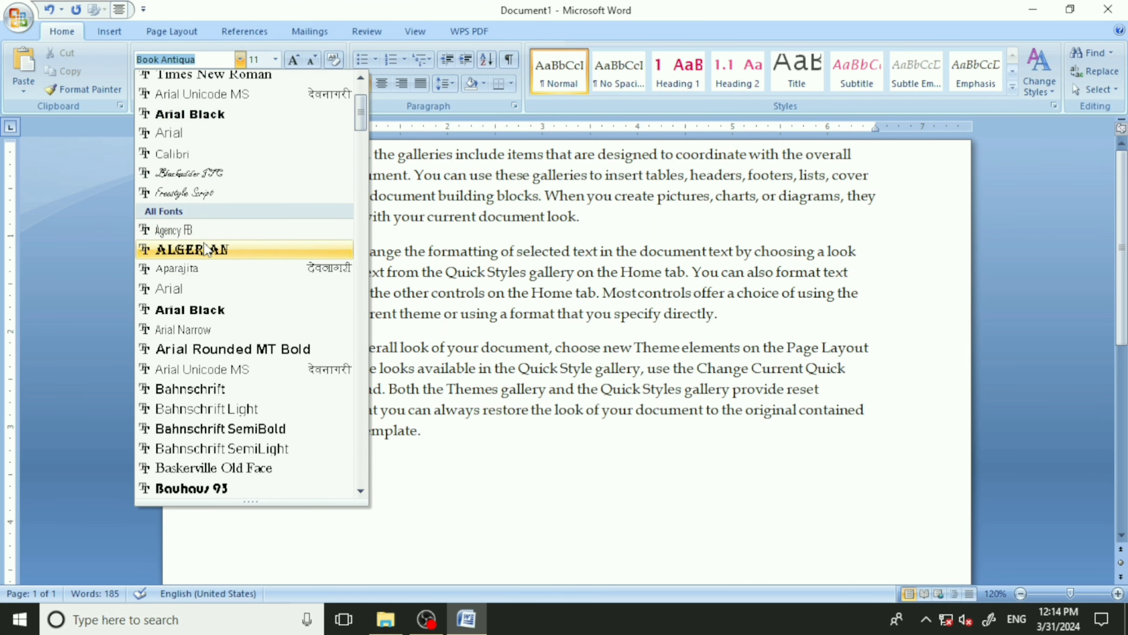
pyautogui.scroll(-1, 205, 248)
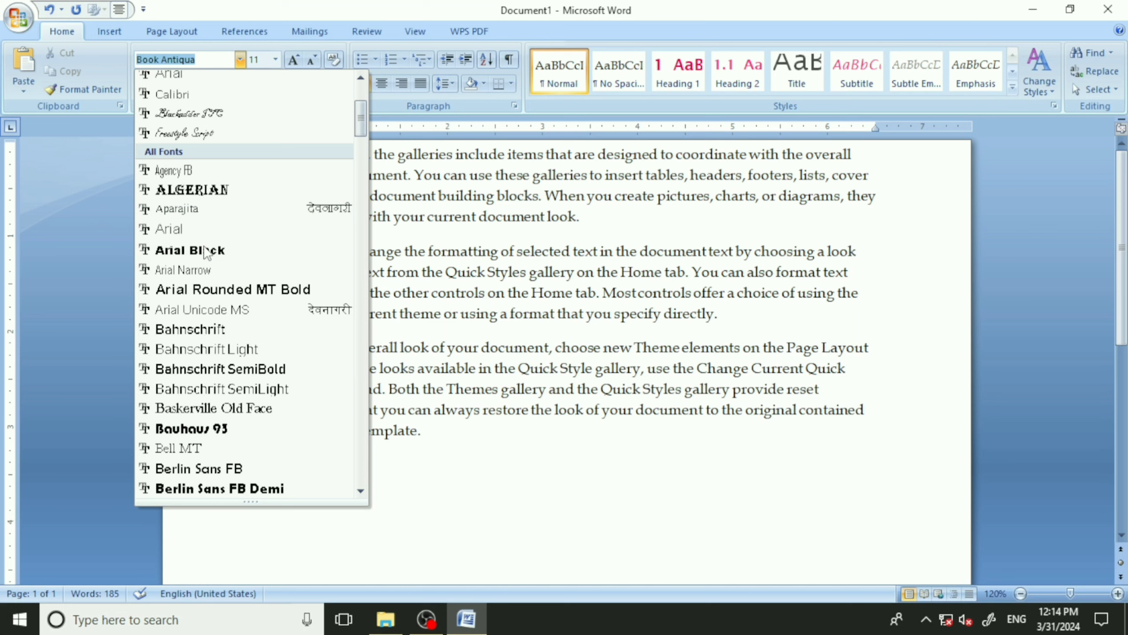
pyautogui.scroll(-1, 206, 252)
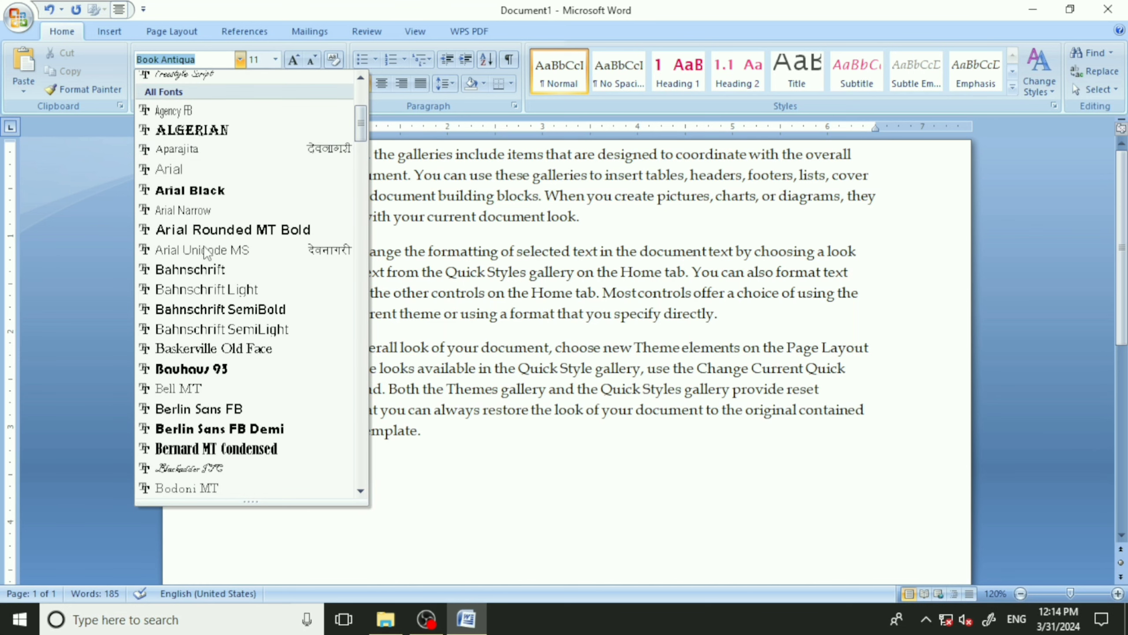
pyautogui.scroll(-1, 205, 251)
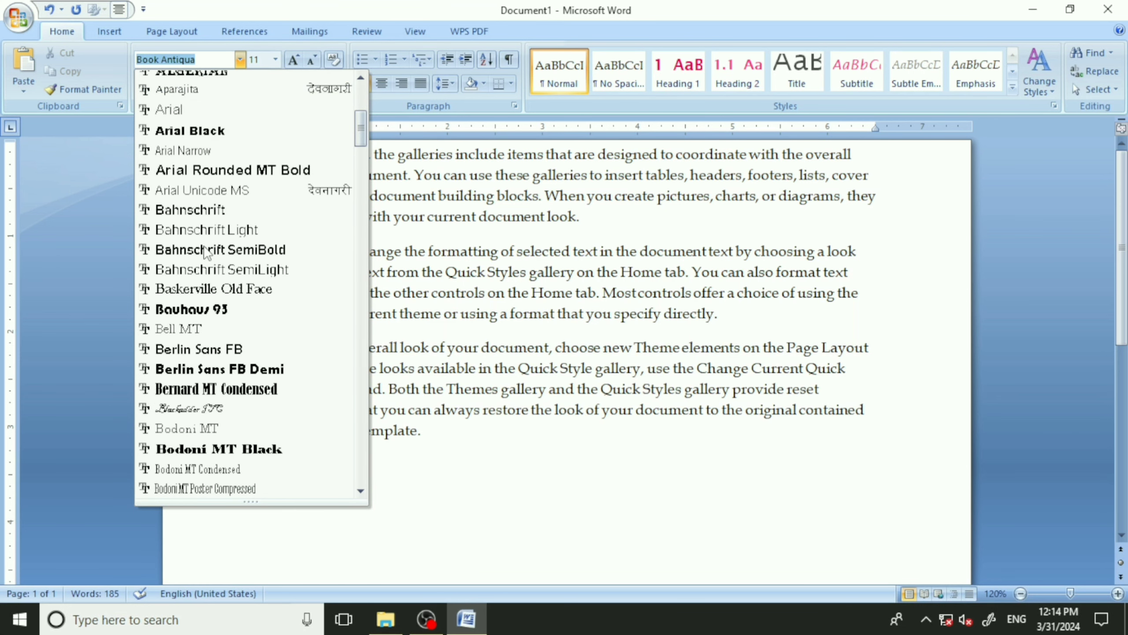
pyautogui.scroll(2, 205, 252)
pyautogui.click(186, 227)
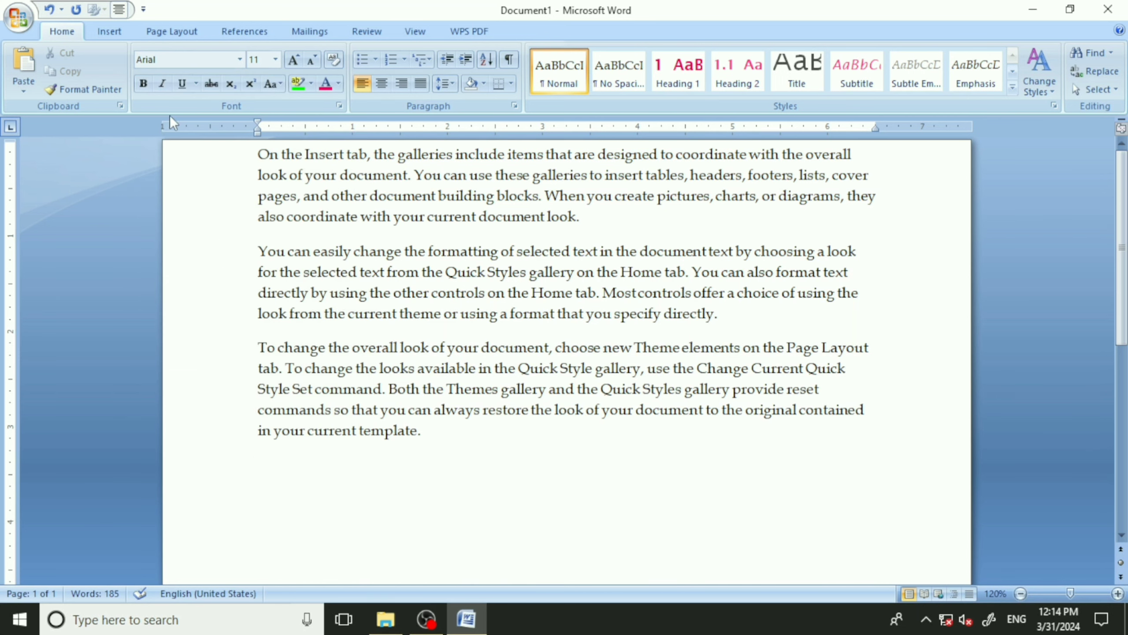
# - Apply the Algerian font to all of the document text and deselect it
pyautogui.click(421, 313)
pyautogui.hotkey('ctrl', 'a')
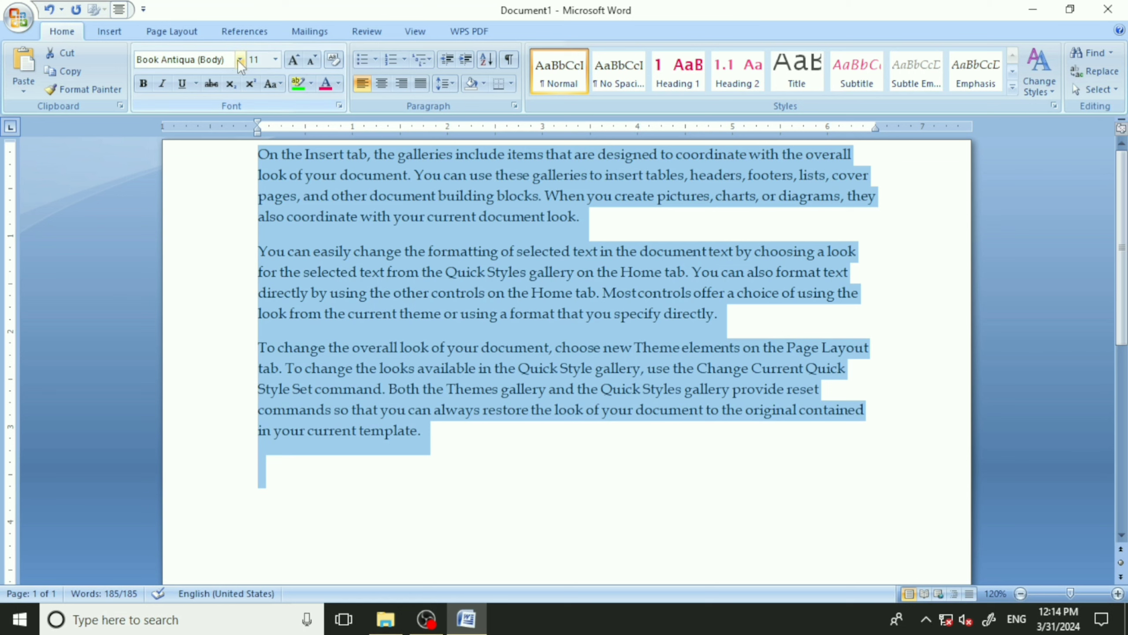
pyautogui.click(239, 60)
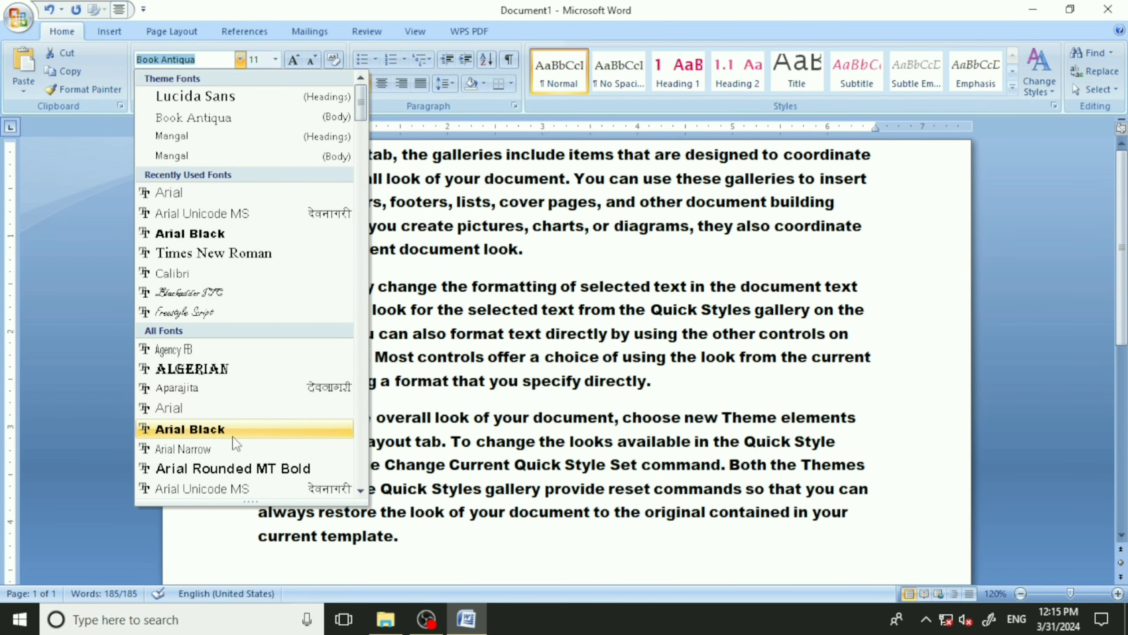
pyautogui.scroll(-2, 232, 435)
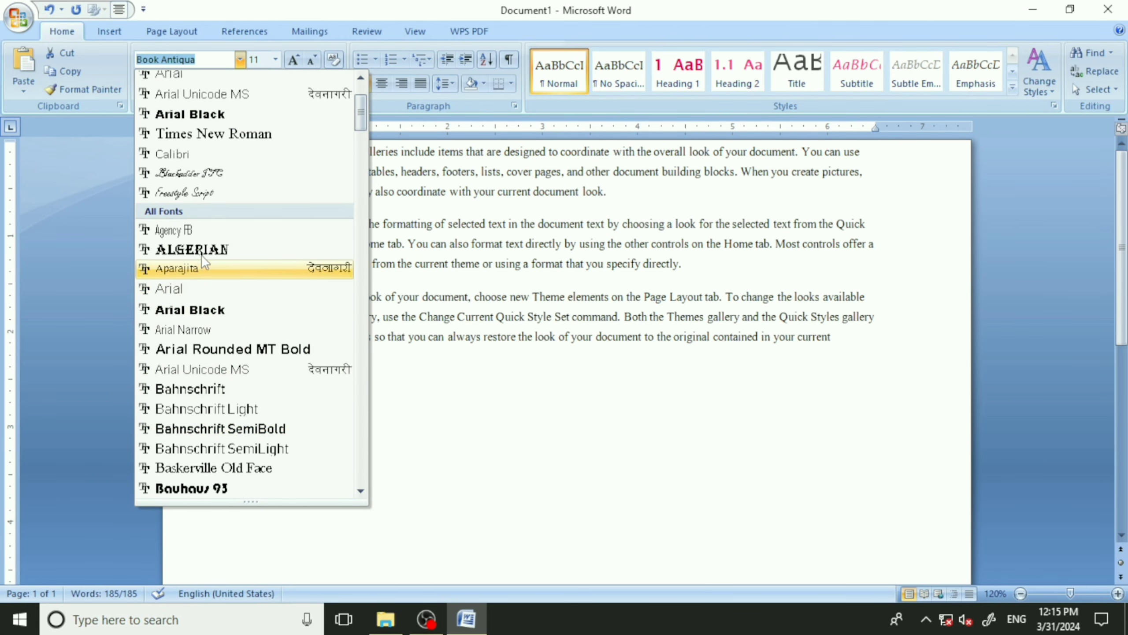
pyautogui.click(203, 252)
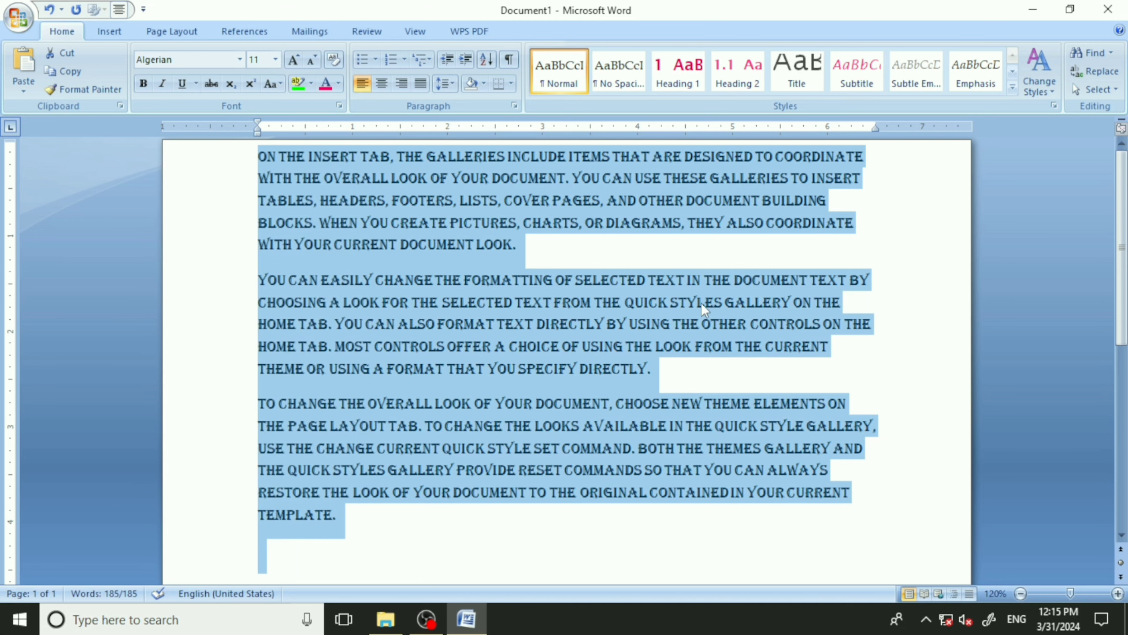
pyautogui.click(738, 370)
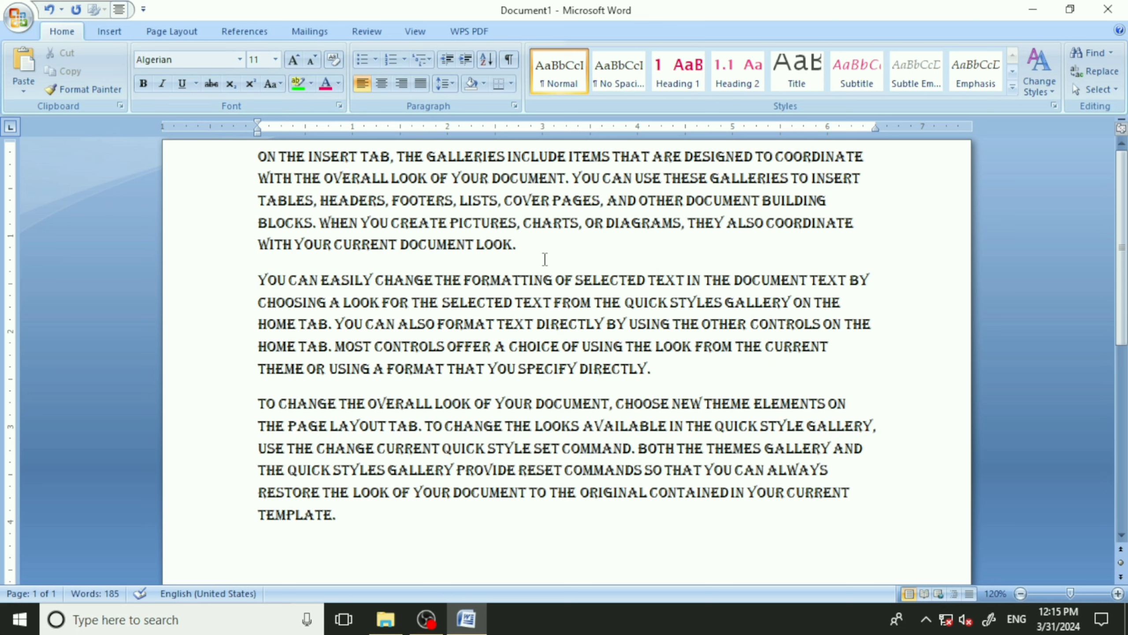
# - Preview the complex-script fonts down to Tahoma in the Font dialog, then discard the choice
pyautogui.click(544, 247)
pyautogui.hotkey('ctrl', 'd')
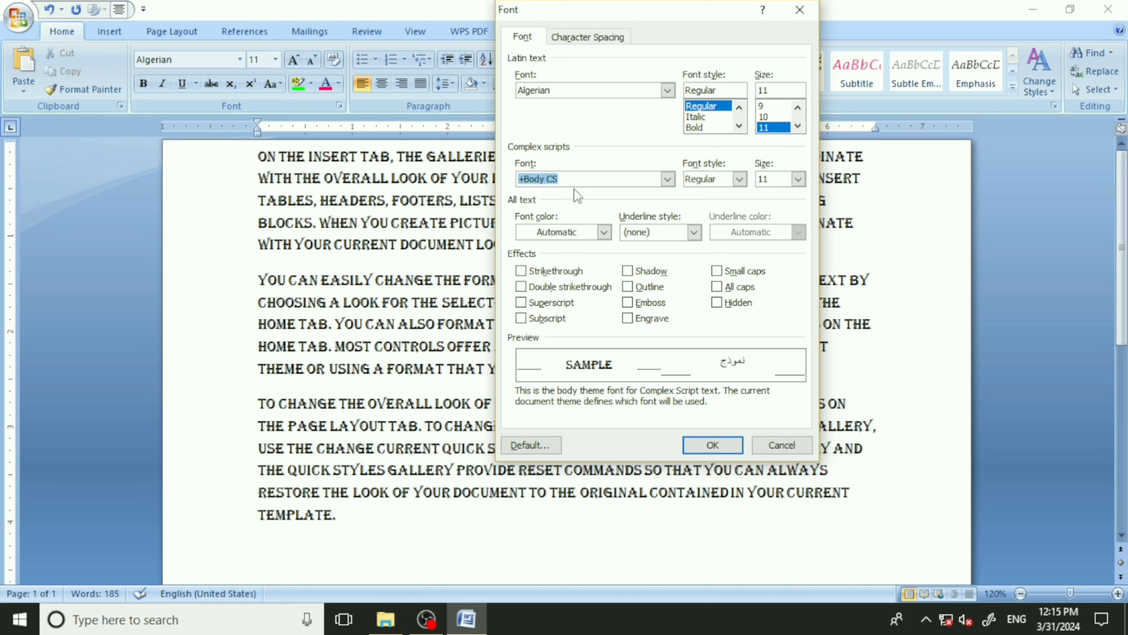
pyautogui.hotkey('alt', 'Down')
pyautogui.press('Down')
pyautogui.press('Down')
pyautogui.press('Down')
pyautogui.press('Down')
pyautogui.press('Down')
pyautogui.press('Down')
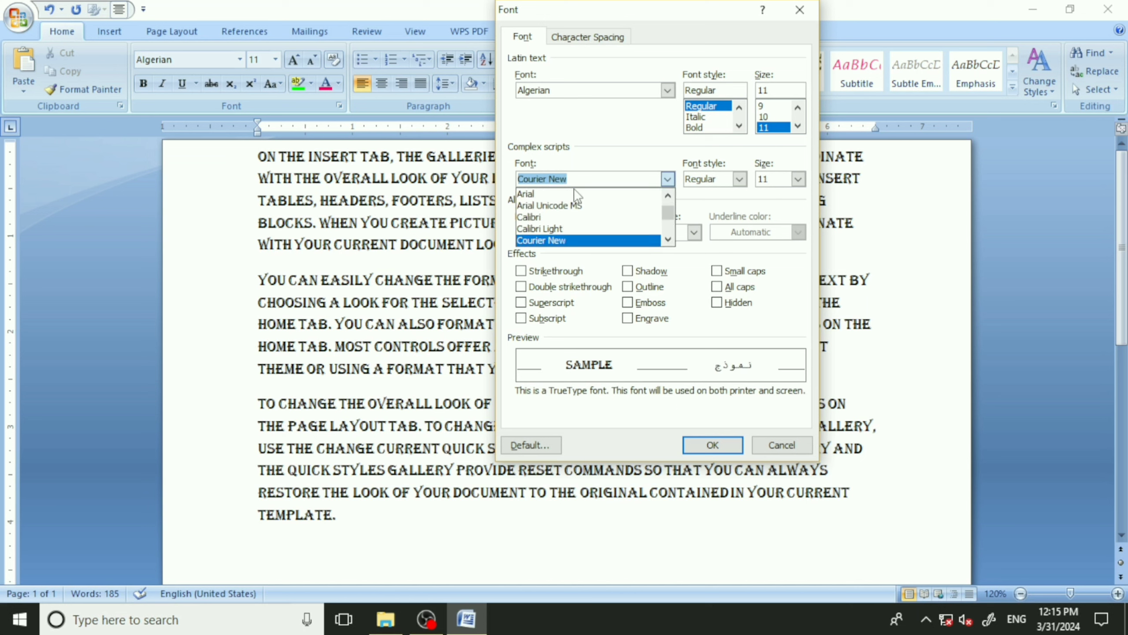
pyautogui.press('Down')
pyautogui.press('Down')
pyautogui.press('Down')
pyautogui.press('Down')
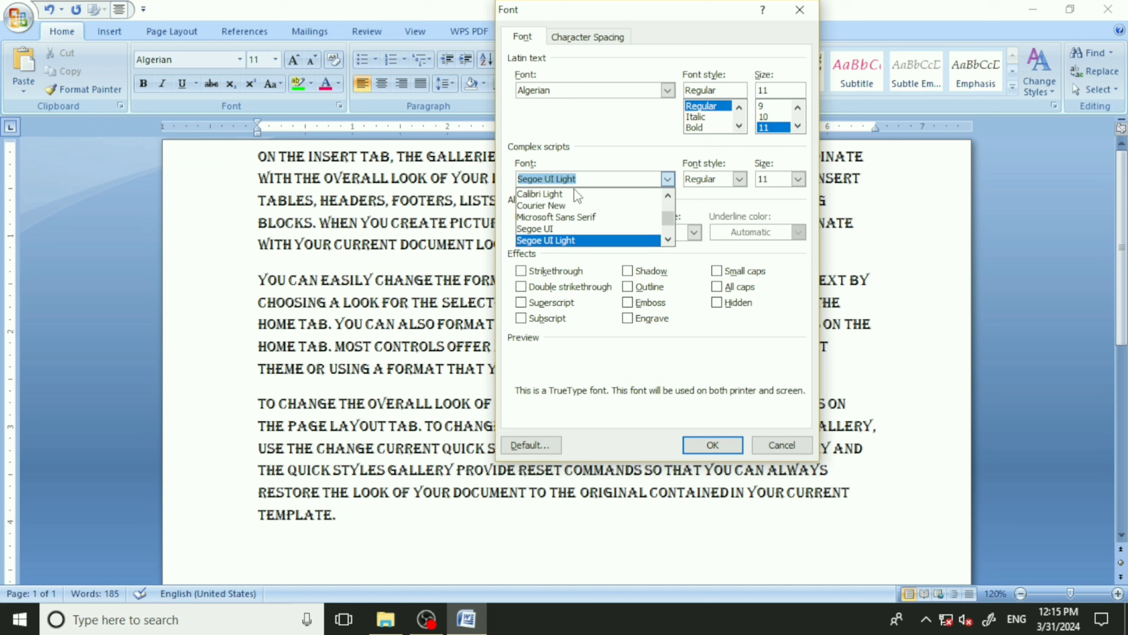
pyautogui.press('Down')
pyautogui.press('Down')
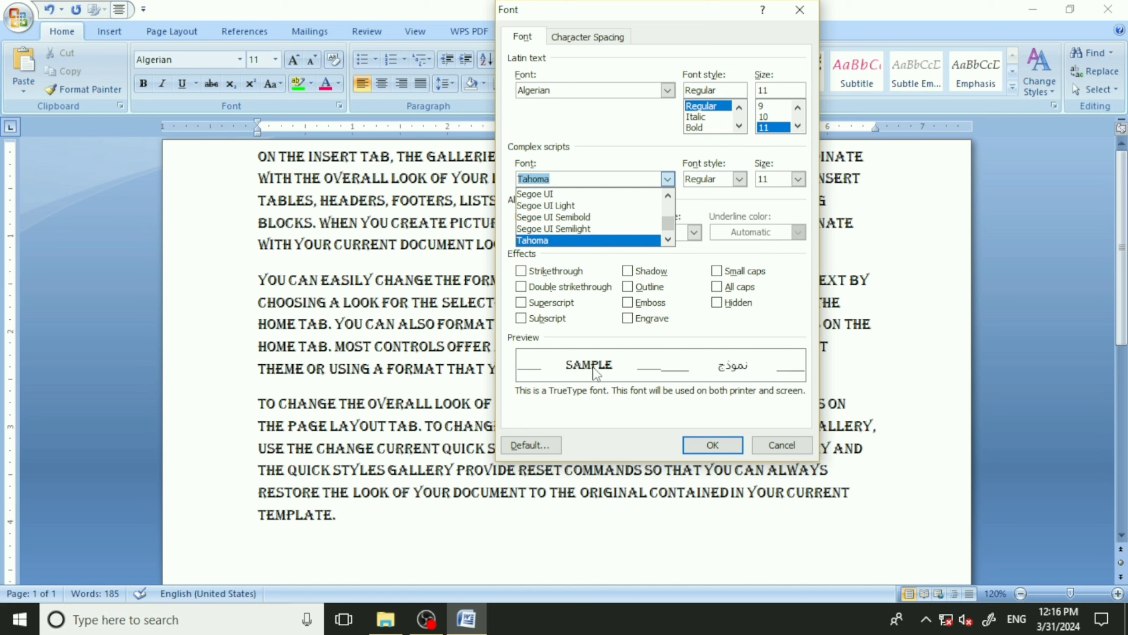
pyautogui.click(780, 445)
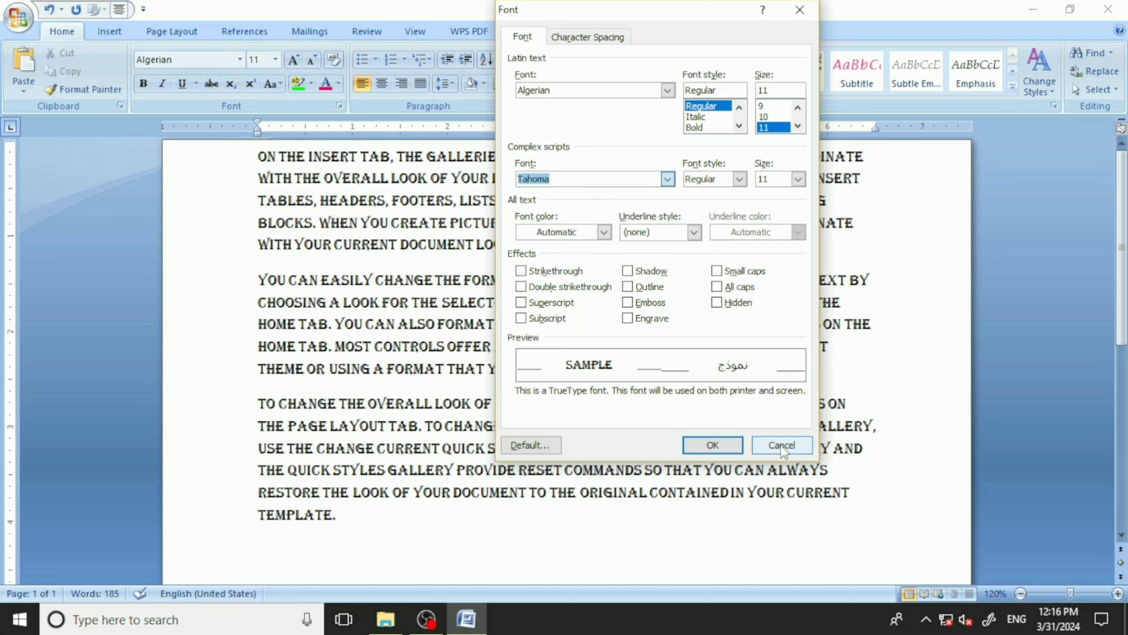
pyautogui.click(781, 444)
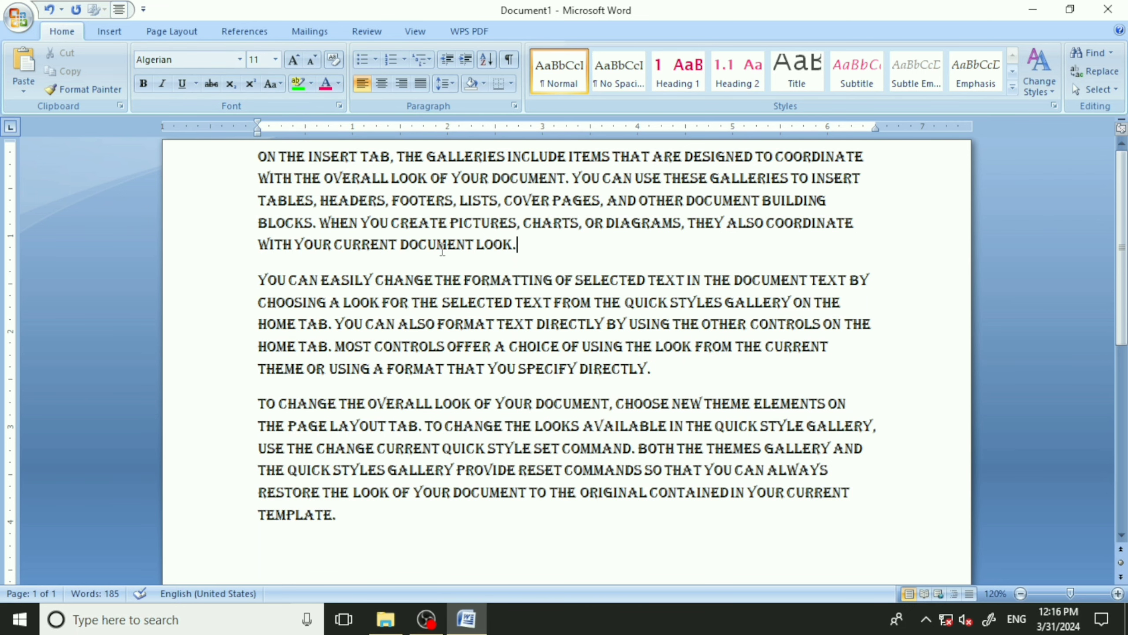
# - Undo the Algerian font change and view the available font sizes without choosing one
pyautogui.hotkey('ctrl', 'z')
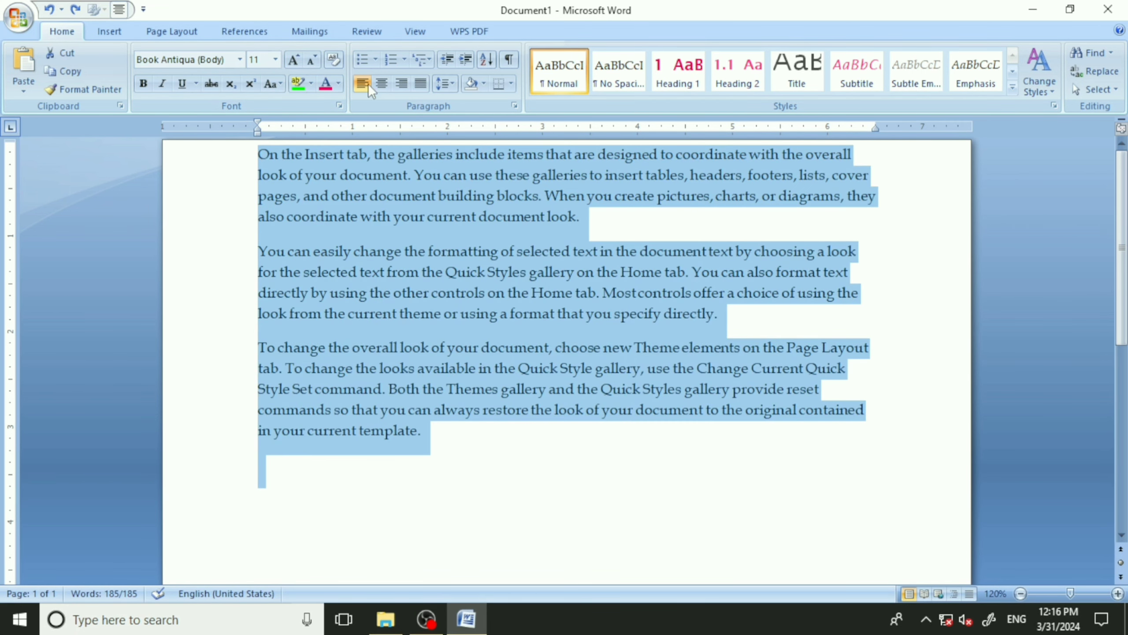
pyautogui.click(275, 60)
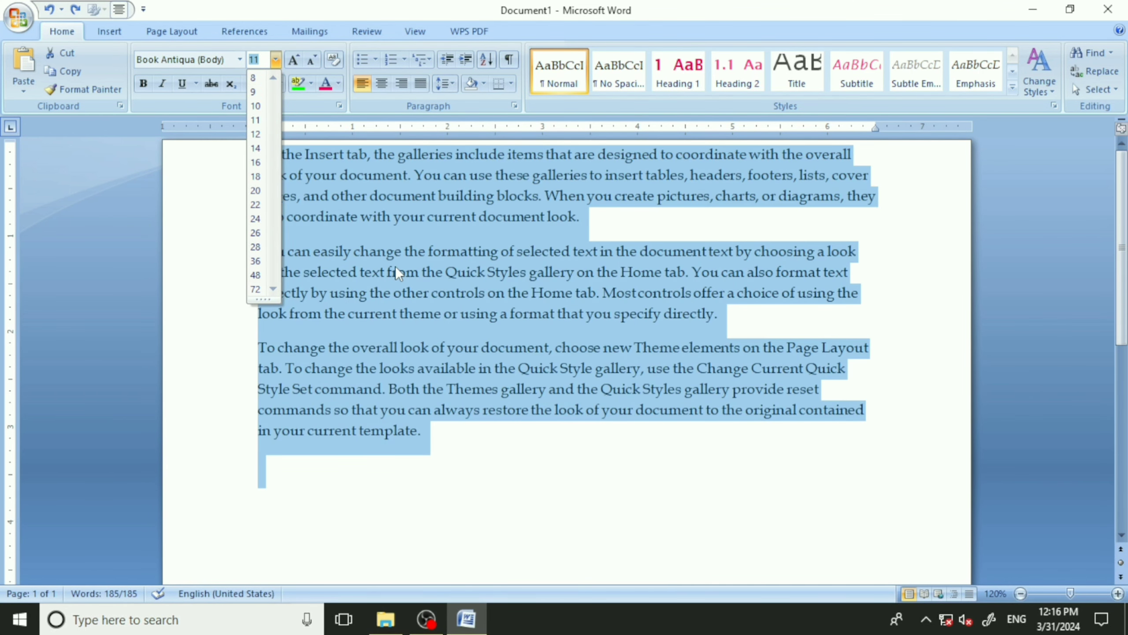
pyautogui.click(395, 265)
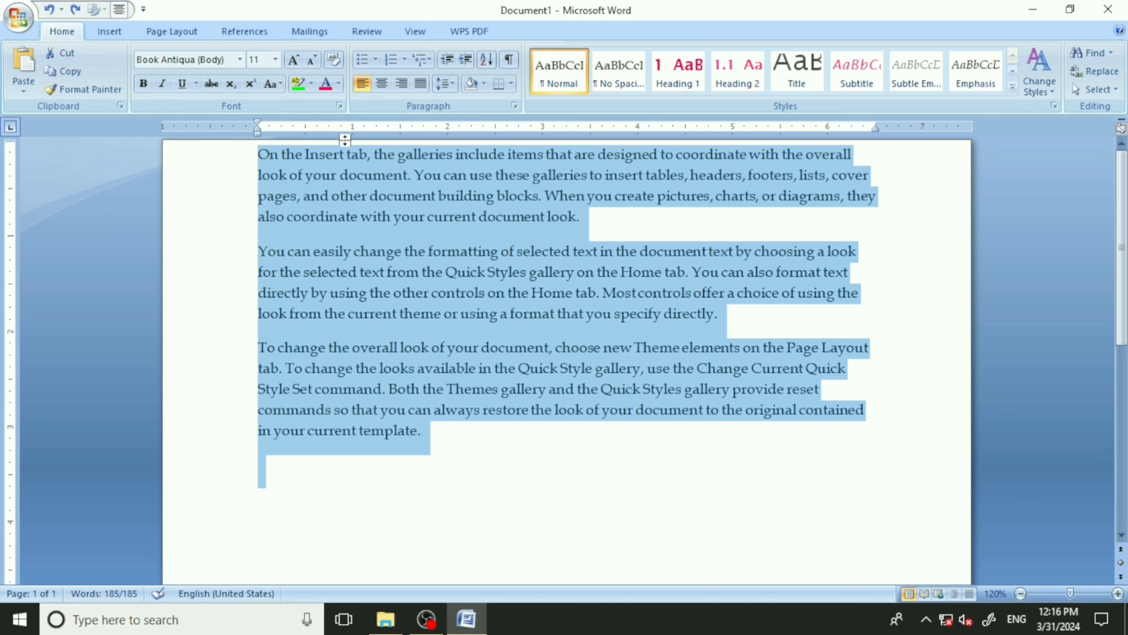
# - Enlarge the selected document text in increments with Grow Font until its size is 210
pyautogui.click(293, 60)
pyautogui.click(293, 60)
pyautogui.click(293, 60)
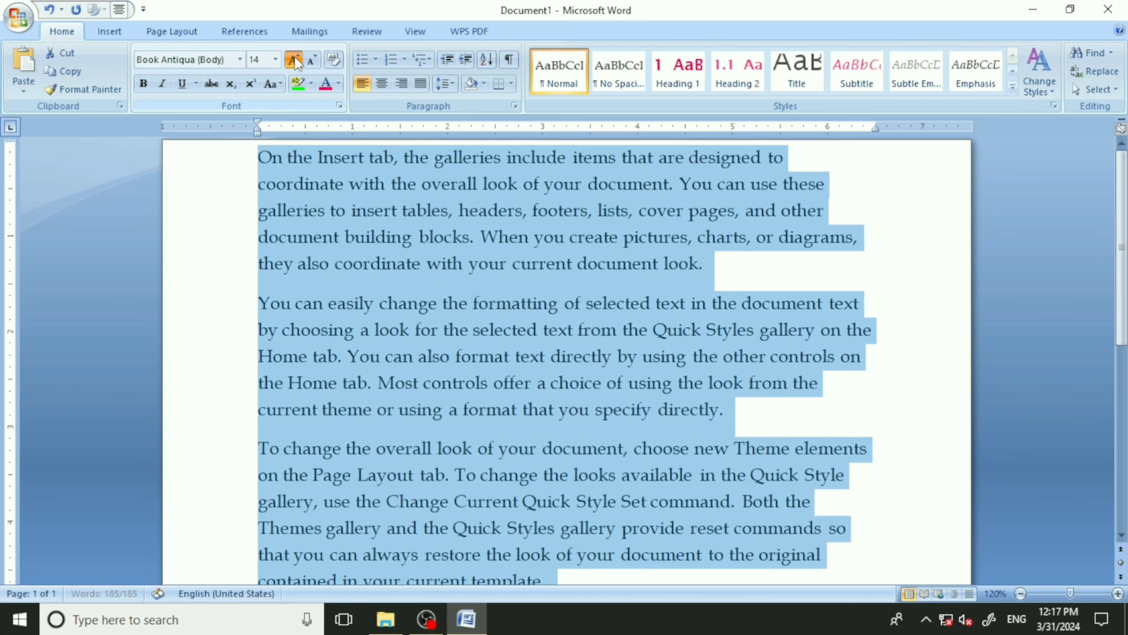
pyautogui.click(294, 60)
pyautogui.click(293, 60)
pyautogui.click(293, 60)
pyautogui.click(294, 61)
pyautogui.click(294, 60)
pyautogui.click(294, 61)
pyautogui.click(294, 60)
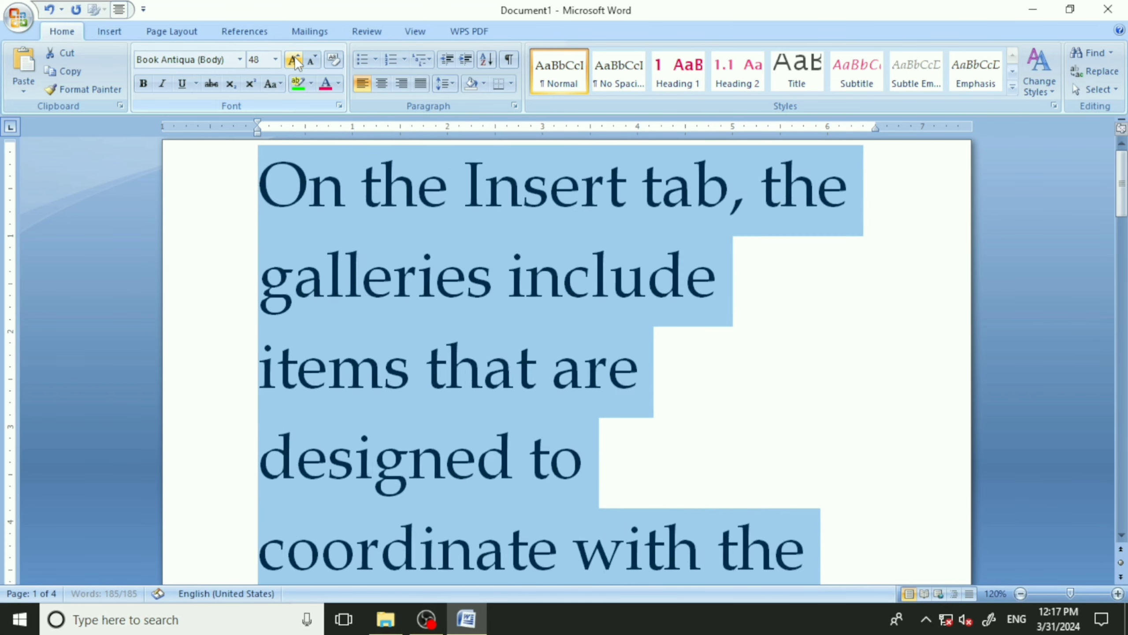
pyautogui.click(294, 61)
pyautogui.click(294, 61)
pyautogui.click(294, 60)
pyautogui.click(294, 60)
pyautogui.click(294, 60)
pyautogui.click(294, 60)
pyautogui.click(294, 61)
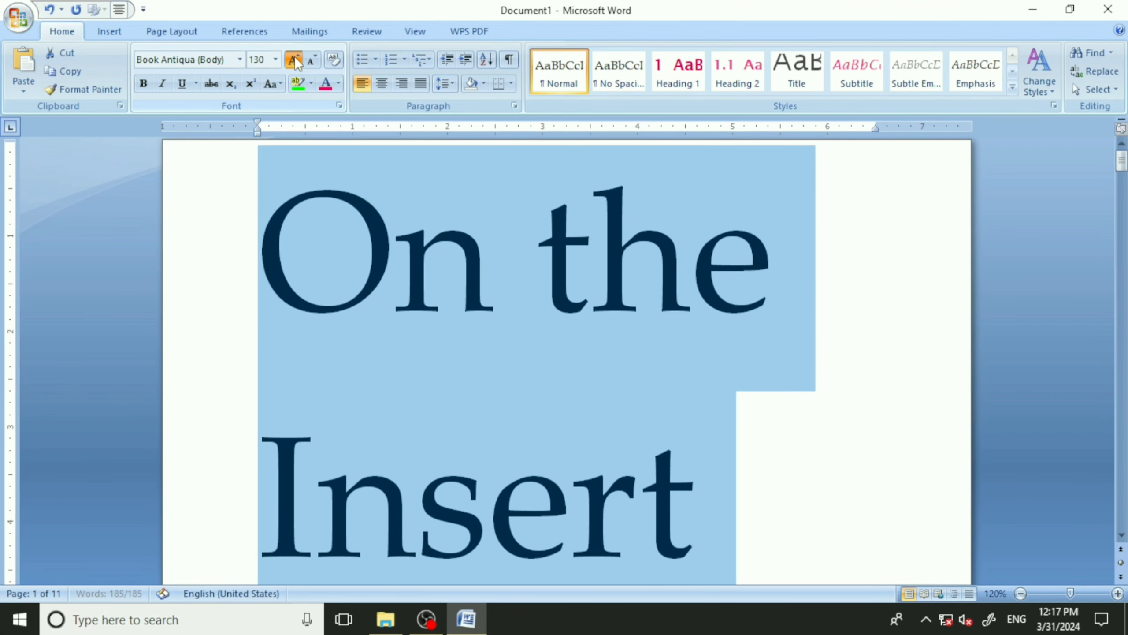
pyautogui.click(294, 61)
pyautogui.click(294, 60)
pyautogui.click(294, 61)
pyautogui.click(294, 61)
pyautogui.click(294, 61)
pyautogui.click(294, 61)
pyautogui.click(294, 61)
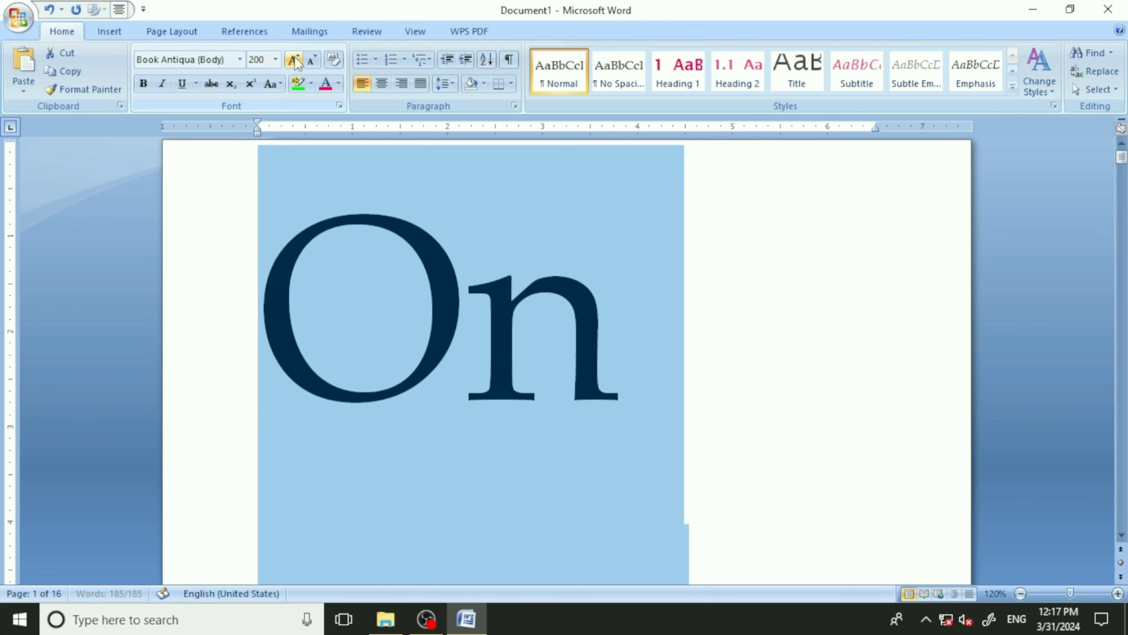
pyautogui.click(294, 61)
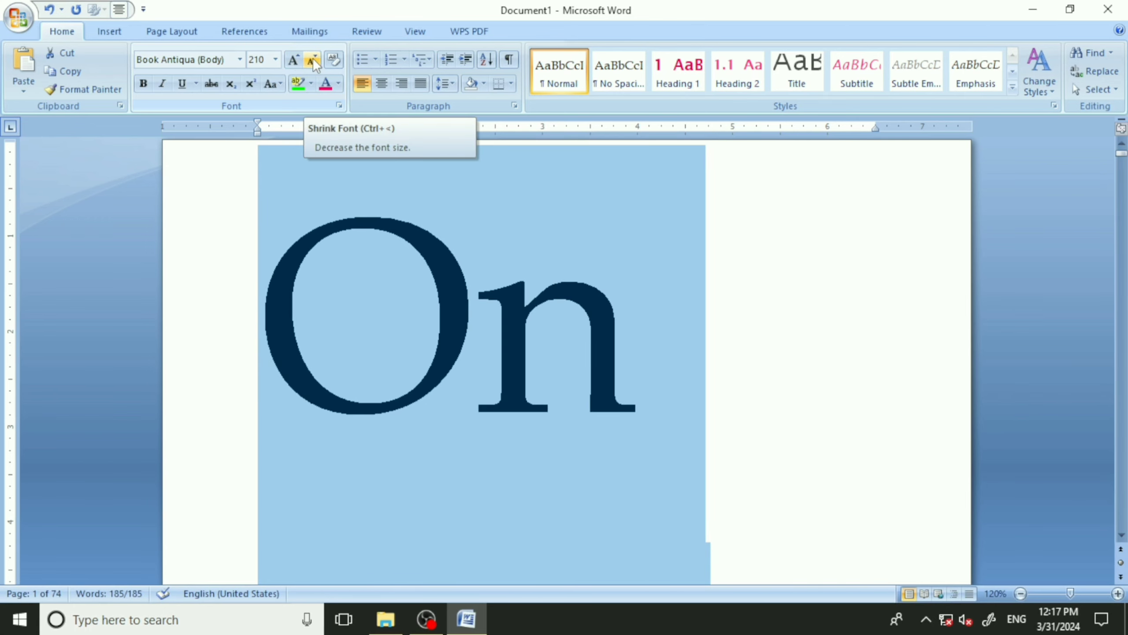
# - Reduce the selected document text in increments with Shrink Font until its size is 5
pyautogui.click(312, 60)
pyautogui.click(312, 60)
pyautogui.click(312, 60)
pyautogui.click(312, 60)
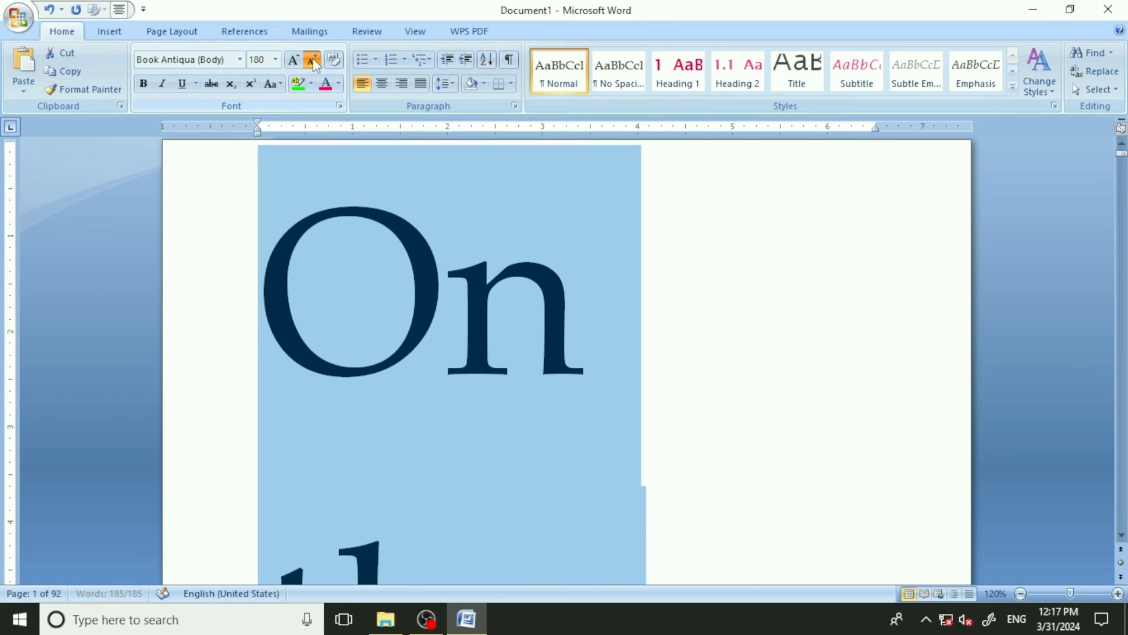
pyautogui.click(312, 61)
pyautogui.click(312, 60)
pyautogui.click(312, 60)
pyautogui.click(312, 61)
pyautogui.click(312, 58)
pyautogui.click(312, 58)
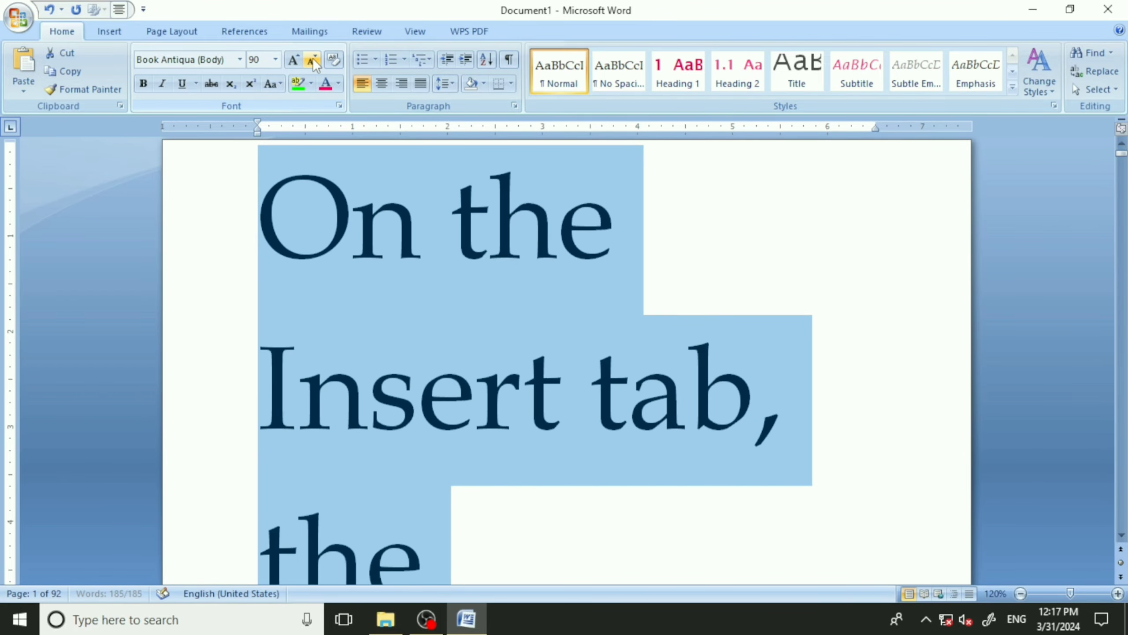
pyautogui.click(312, 58)
pyautogui.click(312, 58)
pyautogui.click(312, 58)
pyautogui.click(312, 58)
pyautogui.click(312, 58)
pyautogui.click(312, 58)
pyautogui.click(312, 58)
pyautogui.click(312, 59)
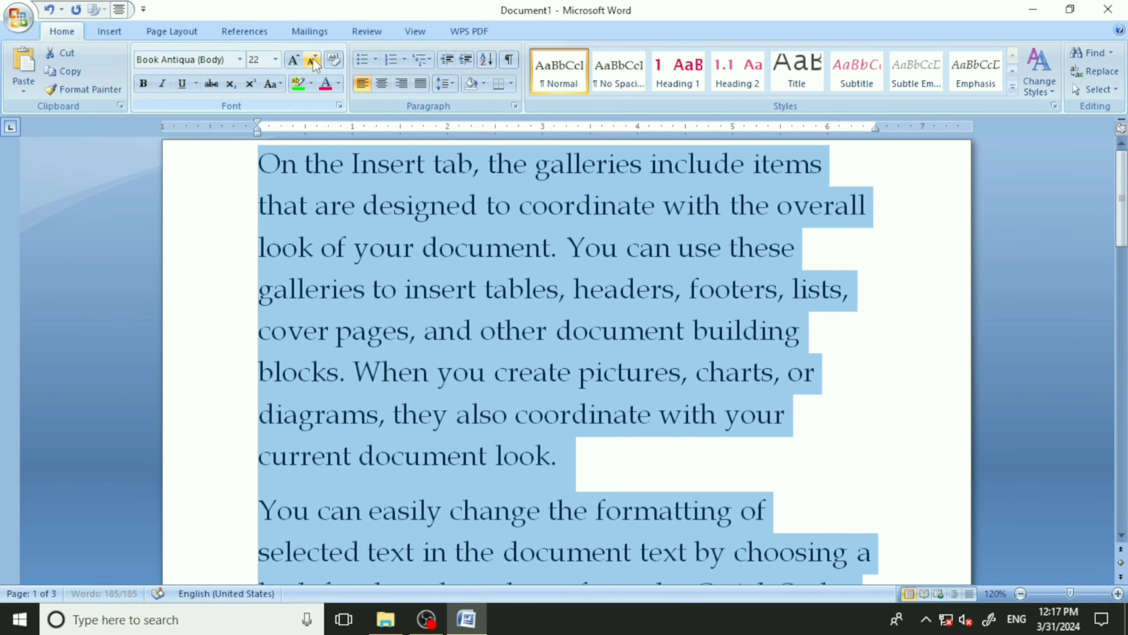
pyautogui.click(312, 58)
pyautogui.click(312, 58)
pyautogui.click(312, 59)
pyautogui.click(312, 58)
pyautogui.click(312, 58)
pyautogui.click(312, 58)
pyautogui.click(312, 58)
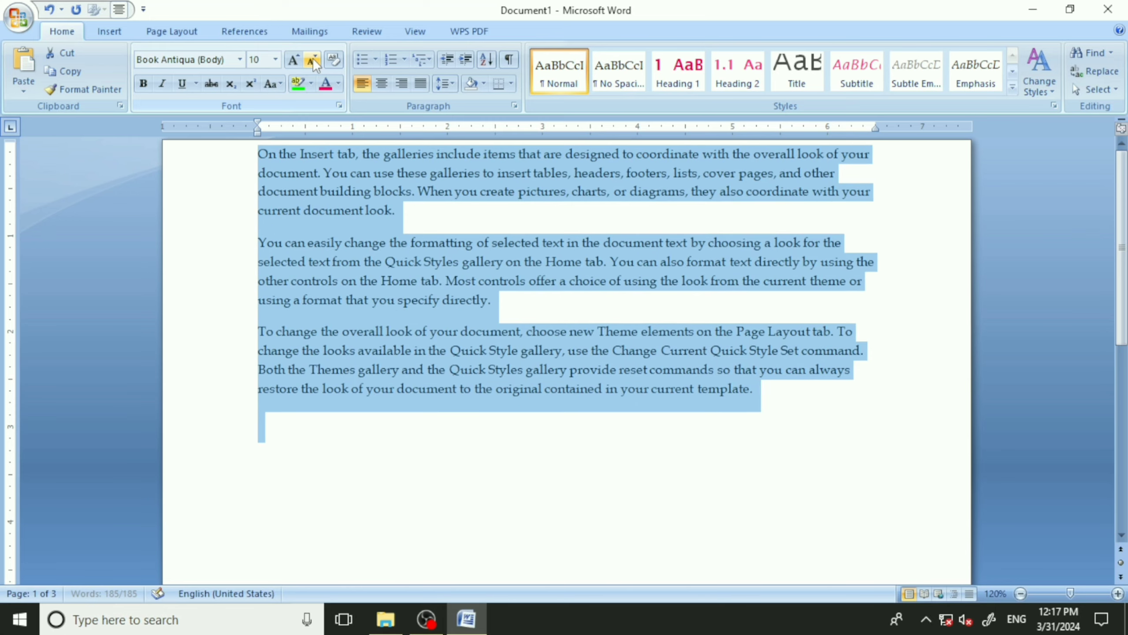
pyautogui.click(312, 58)
pyautogui.click(312, 59)
pyautogui.click(312, 58)
pyautogui.click(312, 59)
pyautogui.click(312, 58)
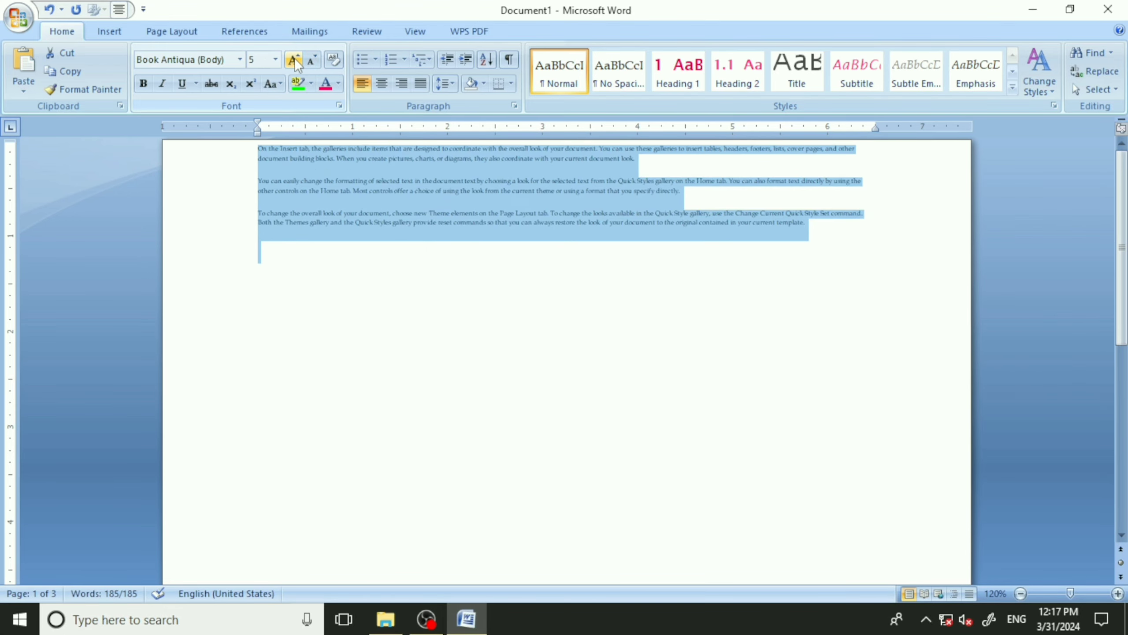
# - Enlarge the selected document text in increments to size 24 and shrink it one increment to 22
pyautogui.click(293, 60)
pyautogui.click(293, 60)
pyautogui.click(293, 61)
pyautogui.click(294, 60)
pyautogui.click(294, 61)
pyautogui.click(293, 60)
pyautogui.click(294, 60)
pyautogui.click(294, 61)
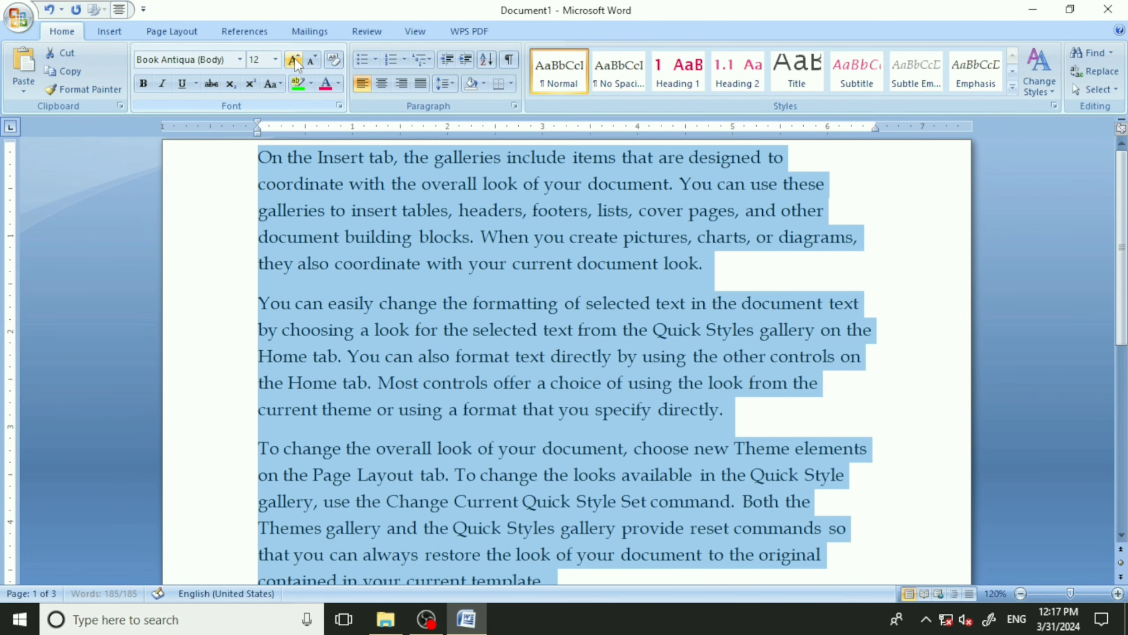
pyautogui.click(294, 61)
pyautogui.click(293, 60)
pyautogui.click(293, 60)
pyautogui.click(294, 61)
pyautogui.click(294, 60)
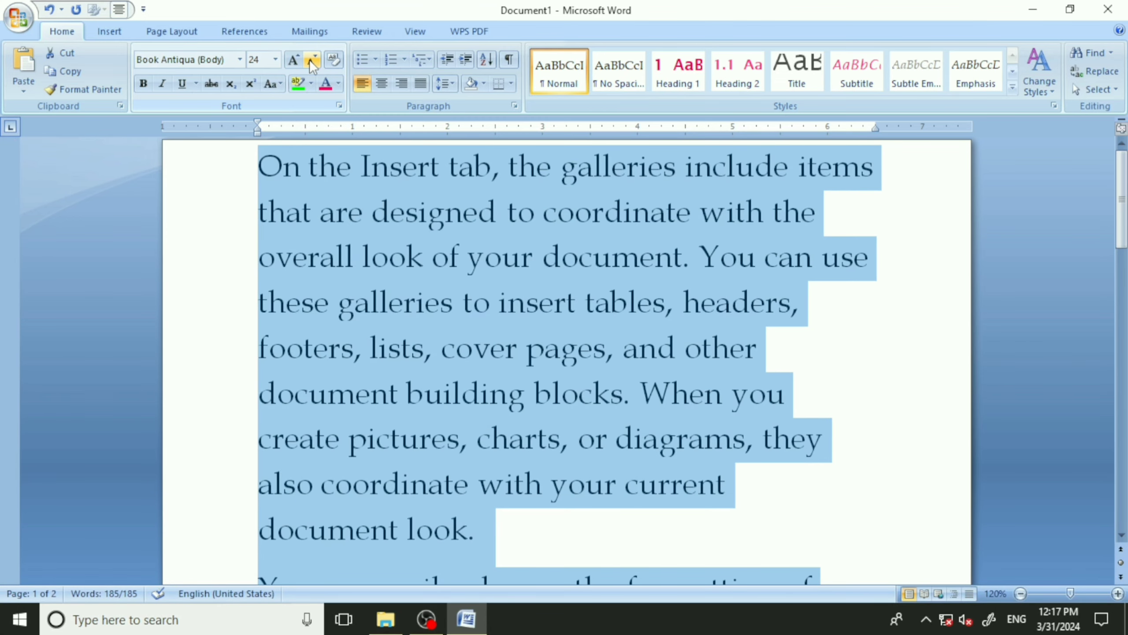
pyautogui.click(309, 60)
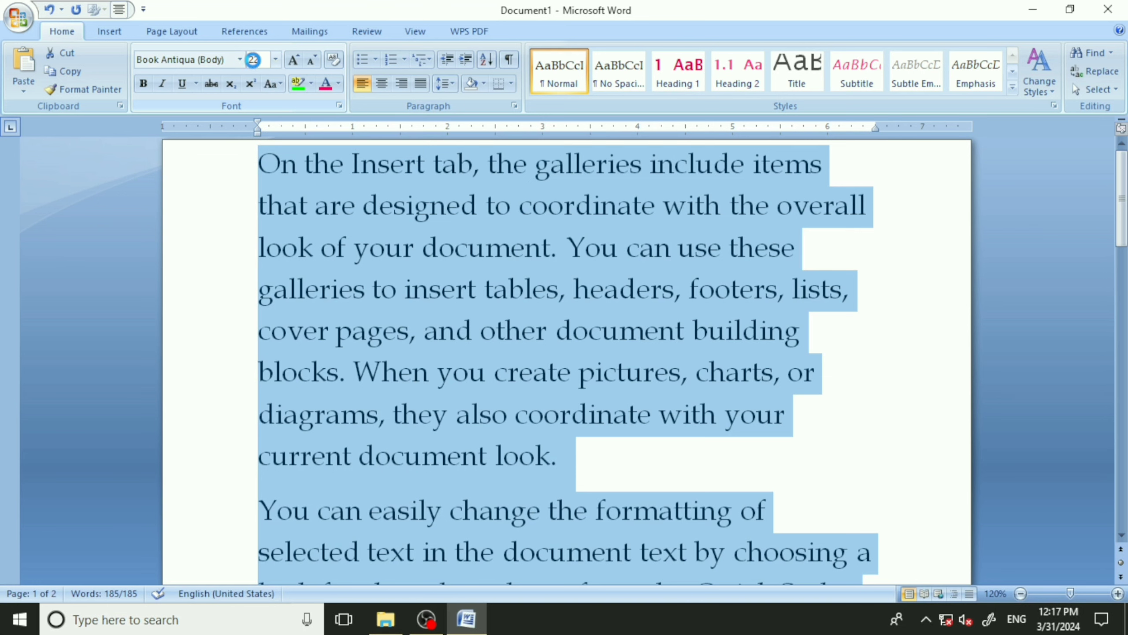
# - Browse the sizes for the selected text in the Font dialog, up to 72 and down to 8, without applying one
pyautogui.hotkey('ctrl', 'd')
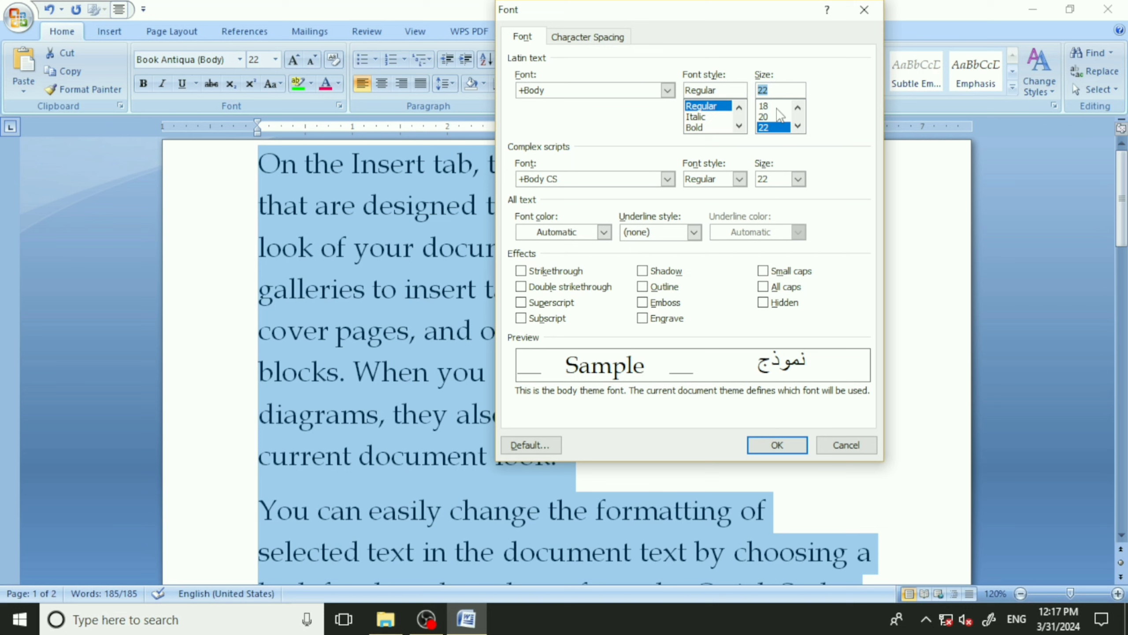
pyautogui.press('Down')
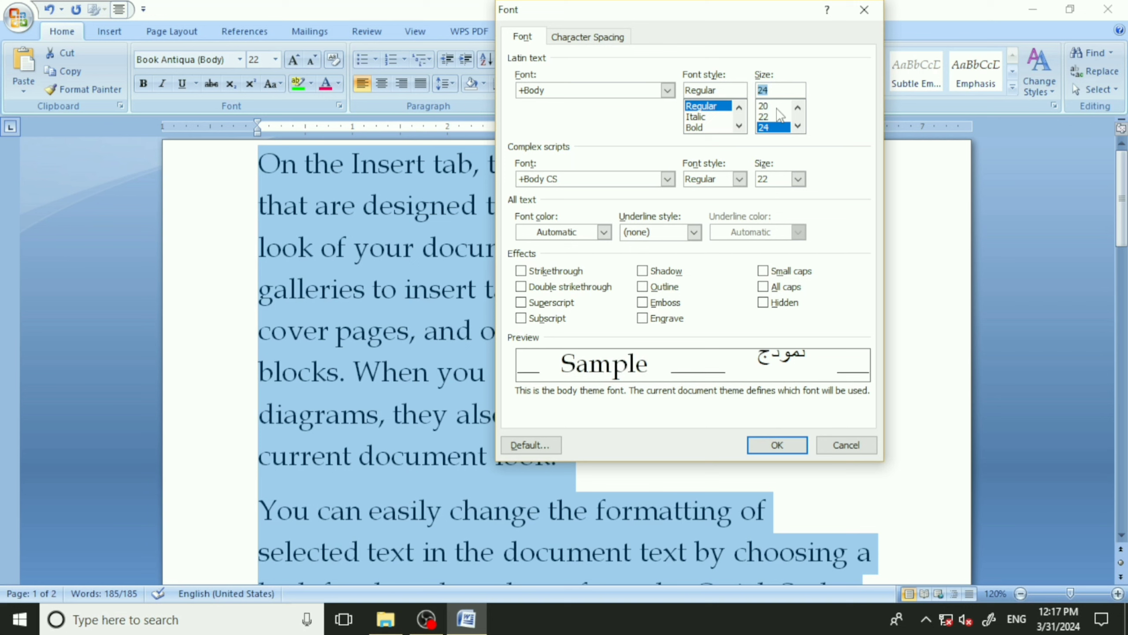
pyautogui.press('Down')
pyautogui.press('Down')
pyautogui.press('Down')
pyautogui.press('Down')
pyautogui.press('Down')
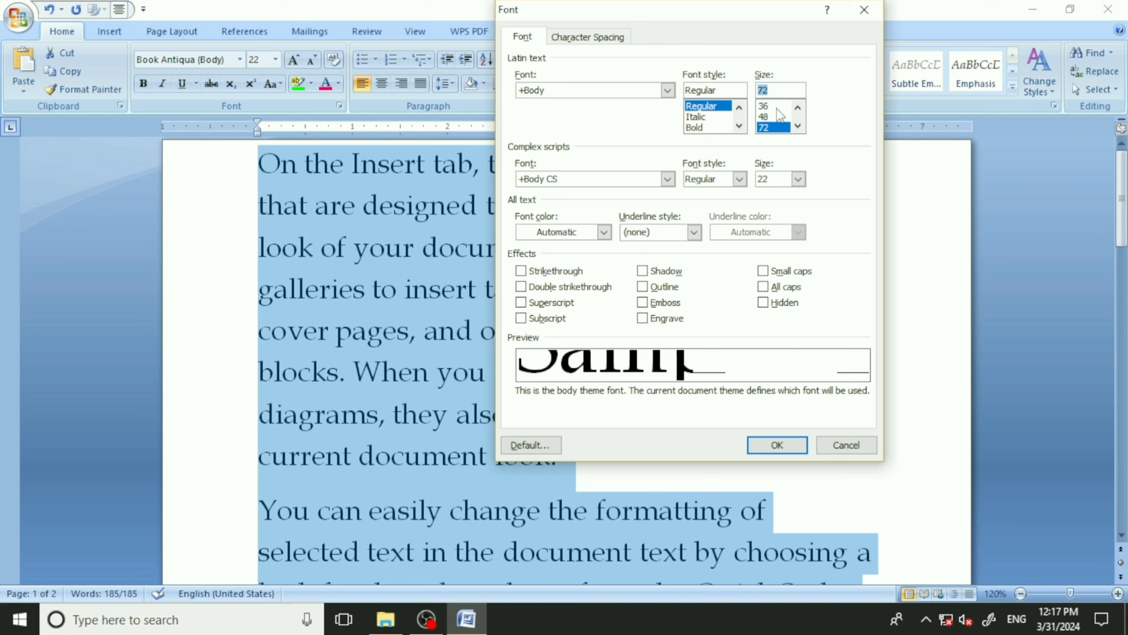
pyautogui.press('Up')
pyautogui.press('Up')
pyautogui.press('Up')
pyautogui.press('Up')
pyautogui.press('Up')
pyautogui.press('Up')
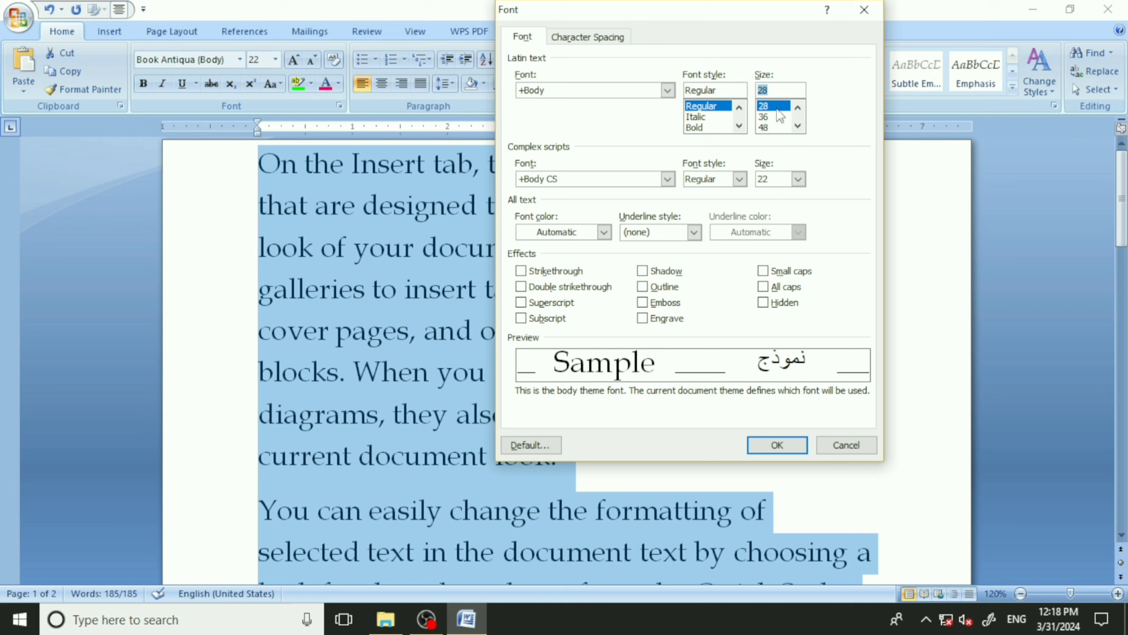
pyautogui.press('Up')
pyautogui.press('Up')
pyautogui.press('Up')
pyautogui.press('Up')
pyautogui.press('Up')
pyautogui.press('Up')
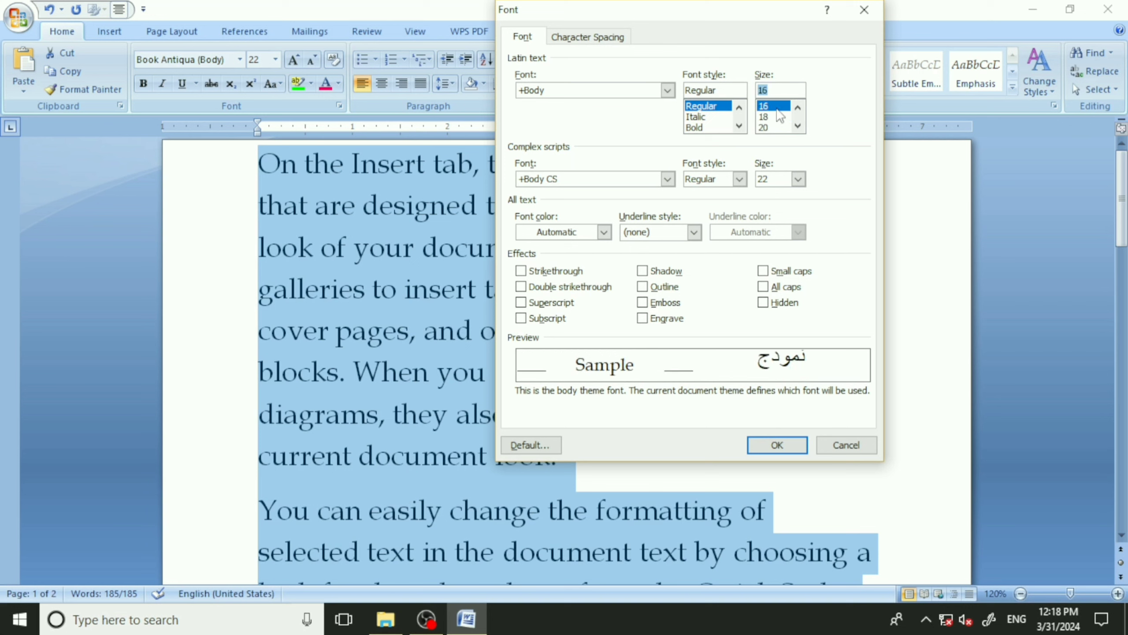
pyautogui.press('Up')
pyautogui.press('Up')
pyautogui.press('Up')
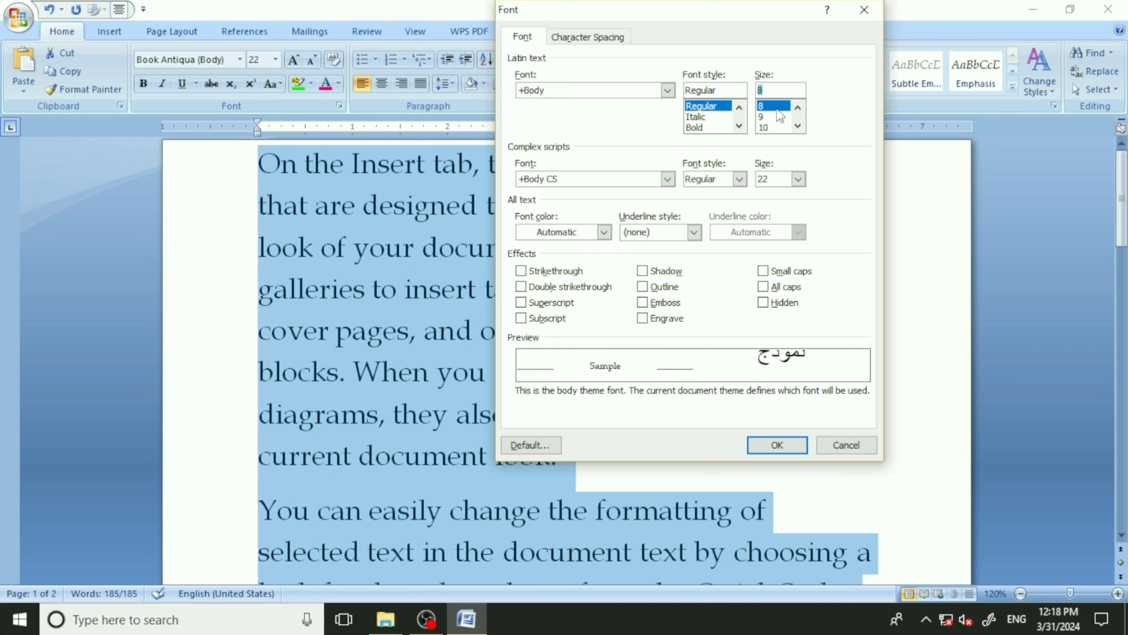
pyautogui.press('Down')
pyautogui.press('Down')
pyautogui.press('Down')
pyautogui.press('Down')
pyautogui.press('Down')
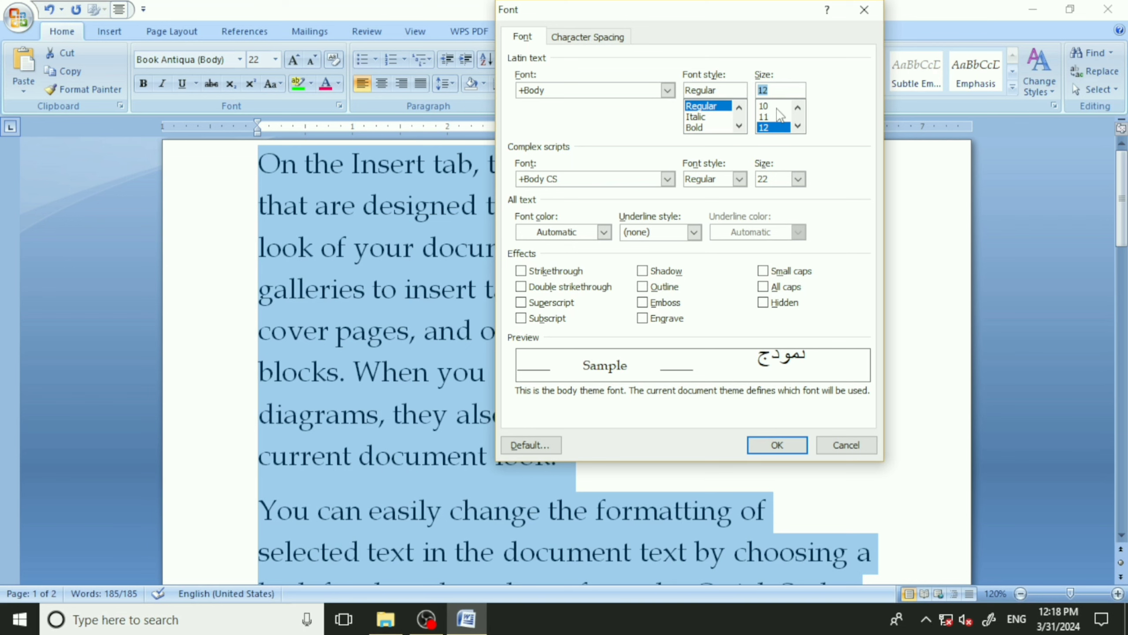
pyautogui.press('Down')
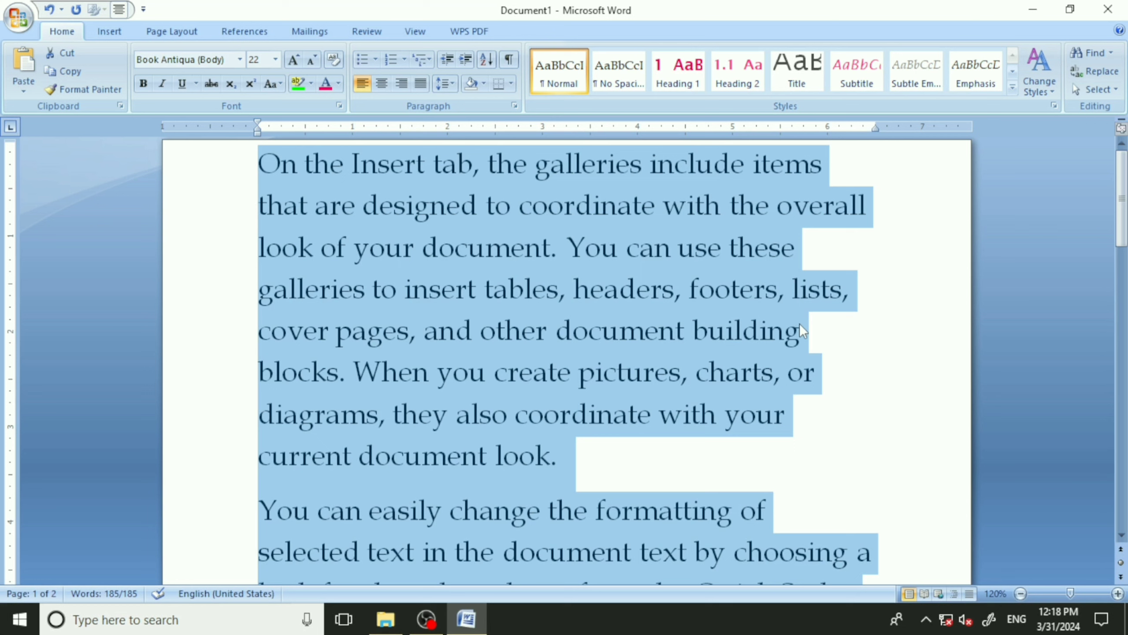
# - Enlarge the selected document text in increments with Grow Font until its size is 110
pyautogui.click(291, 58)
pyautogui.click(292, 58)
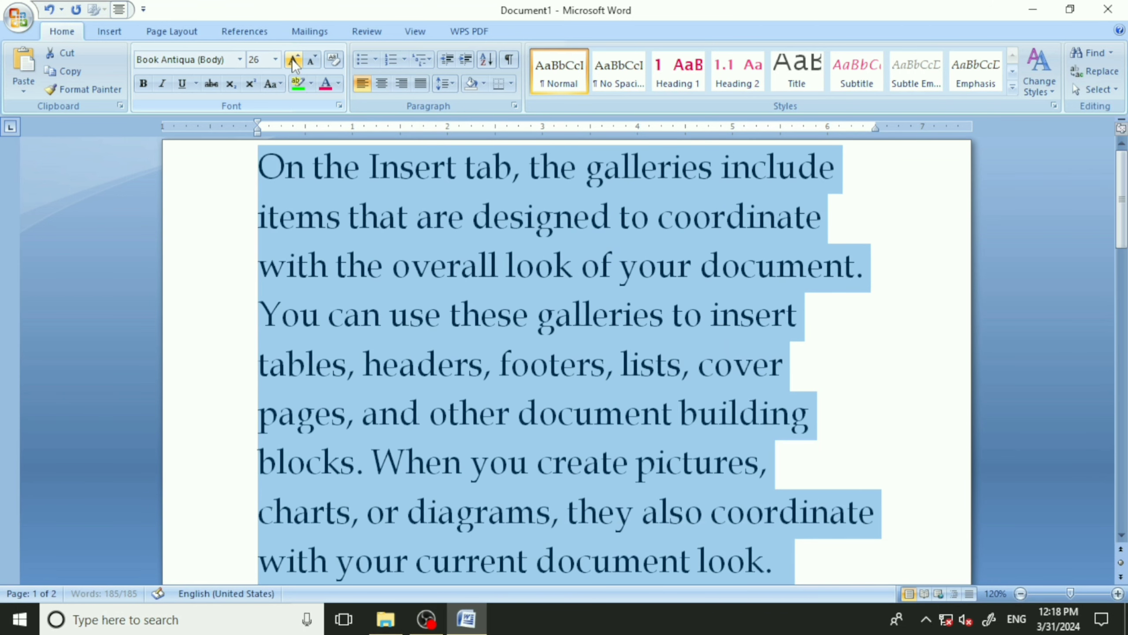
pyautogui.click(292, 58)
pyautogui.click(292, 58)
pyautogui.click(292, 59)
pyautogui.click(292, 58)
pyautogui.click(292, 58)
pyautogui.click(292, 58)
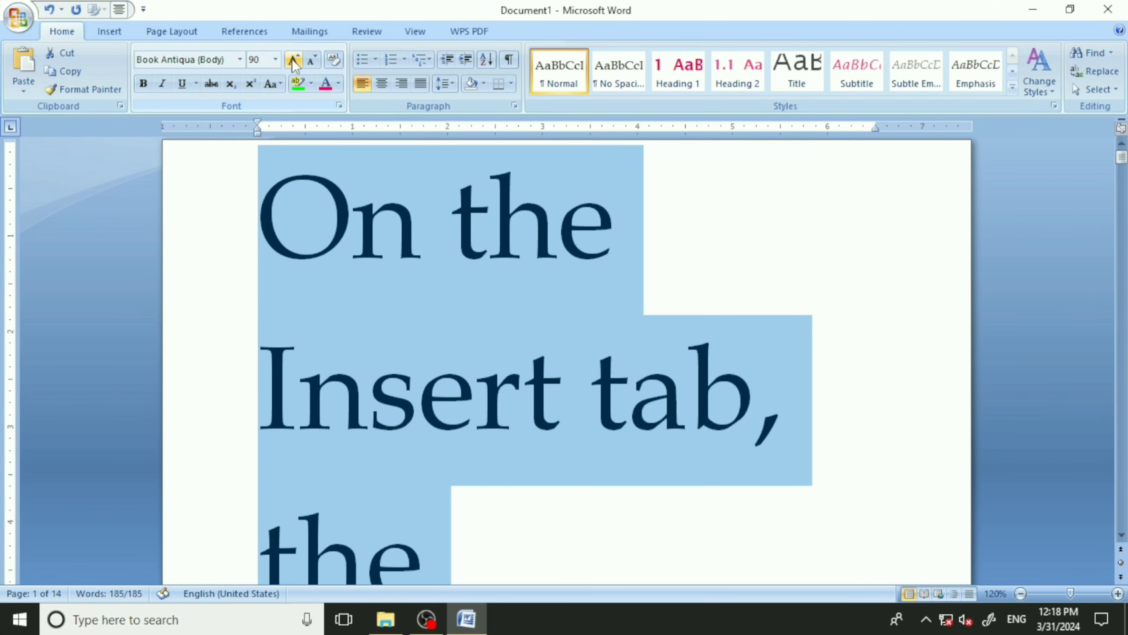
pyautogui.click(292, 58)
pyautogui.click(291, 58)
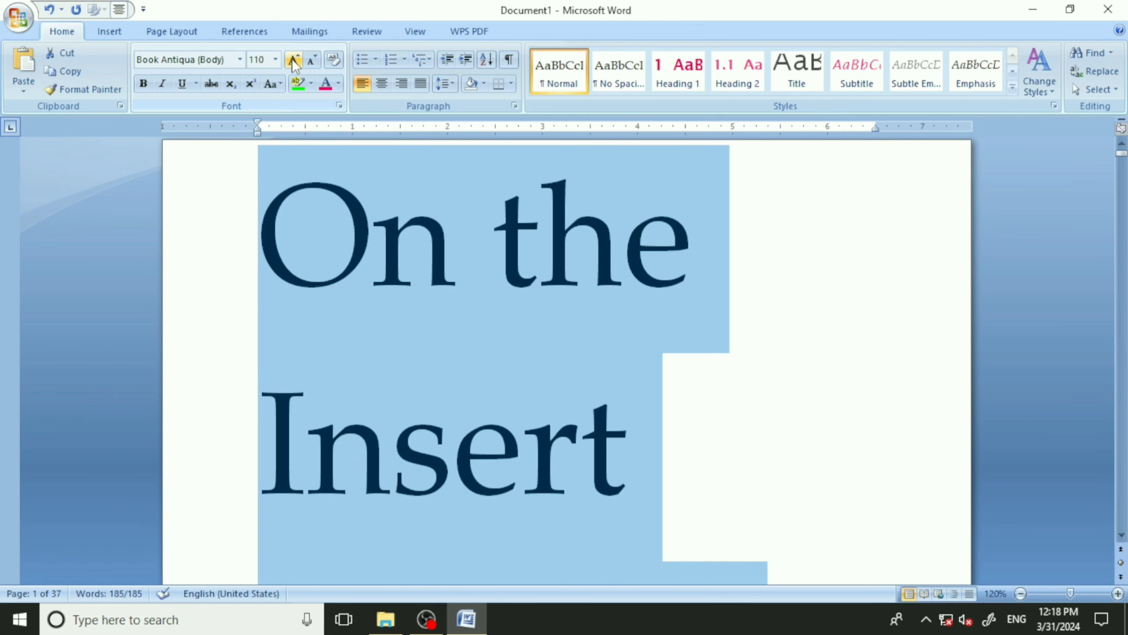
# - Undo all the incremental font size changes made to the document text
pyautogui.hotkey('ctrl', 'z')
pyautogui.hotkey('ctrl', 'z')
pyautogui.hotkey('ctrl', 'z')
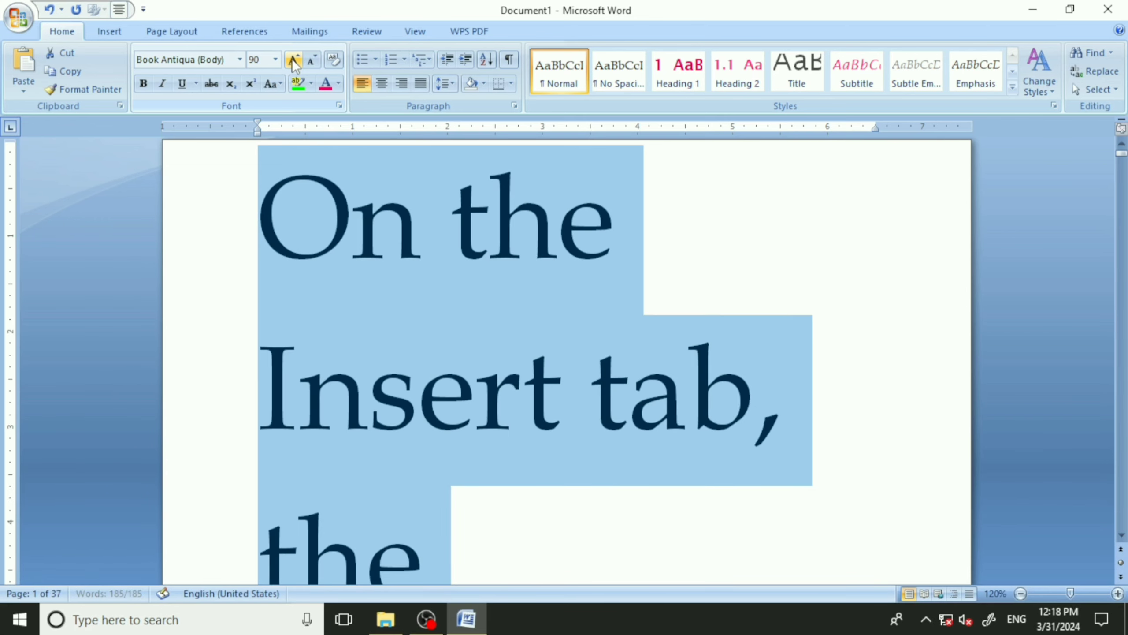
pyautogui.hotkey('ctrl', 'z')
pyautogui.hotkey('ctrl', 'z')
pyautogui.hotkey('ctrl', 'z')
pyautogui.hotkey('ctrl', 'z')
pyautogui.hotkey('ctrl', 'z')
pyautogui.hotkey('ctrl', 'z')
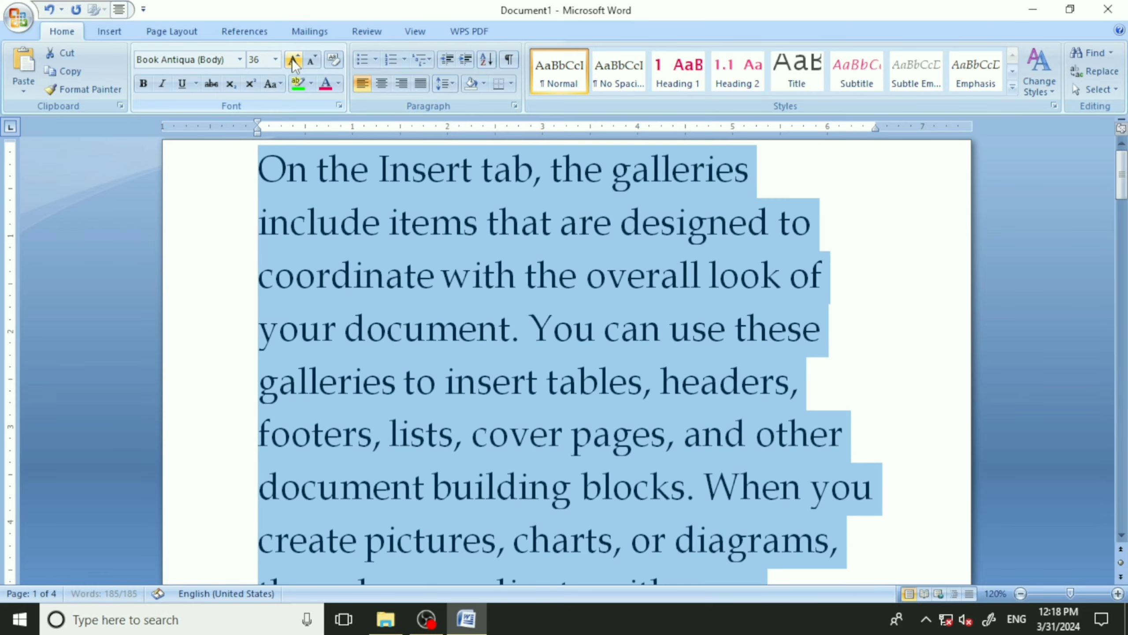
pyautogui.hotkey('ctrl', 'z')
pyautogui.hotkey('ctrl', 'z')
pyautogui.hotkey('ctrl', 'z')
pyautogui.hotkey('ctrl', 'z')
pyautogui.hotkey('ctrl', 'z')
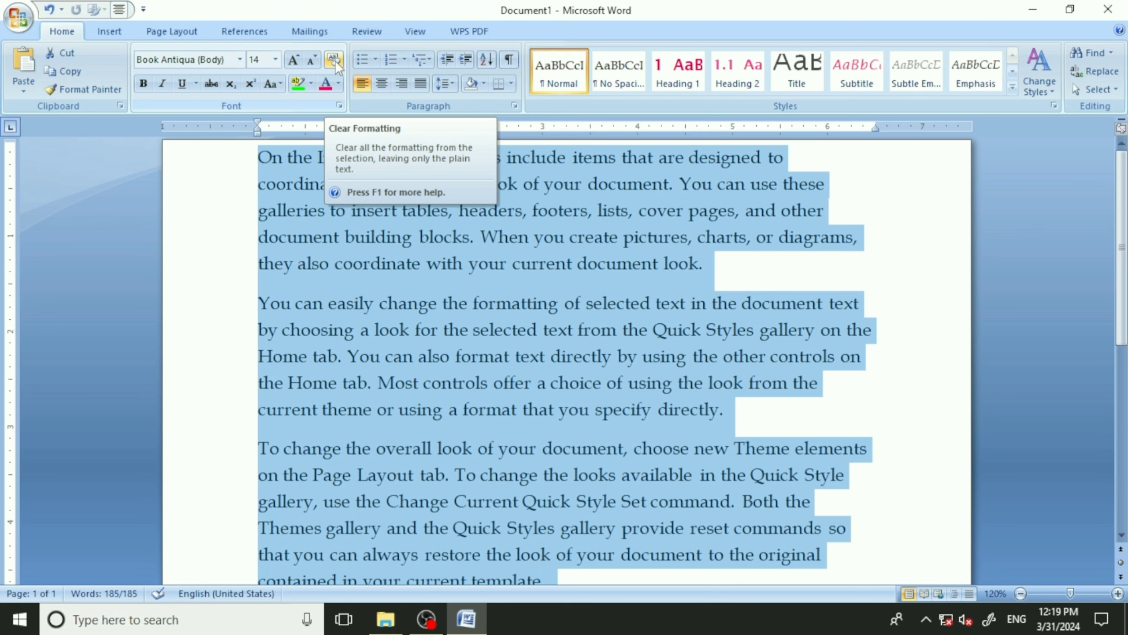
# - Make the first line of the opening paragraph, "On the Insert tab" through "designed to", bold and italic
pyautogui.click(471, 209)
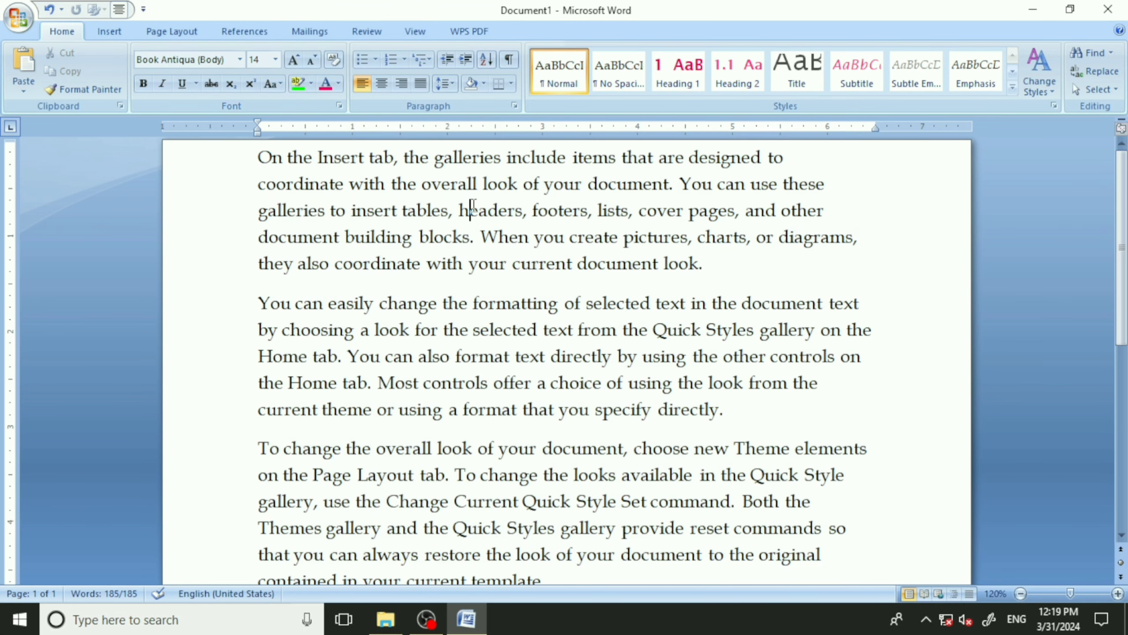
pyautogui.moveTo(789, 158); pyautogui.dragTo(257, 159)
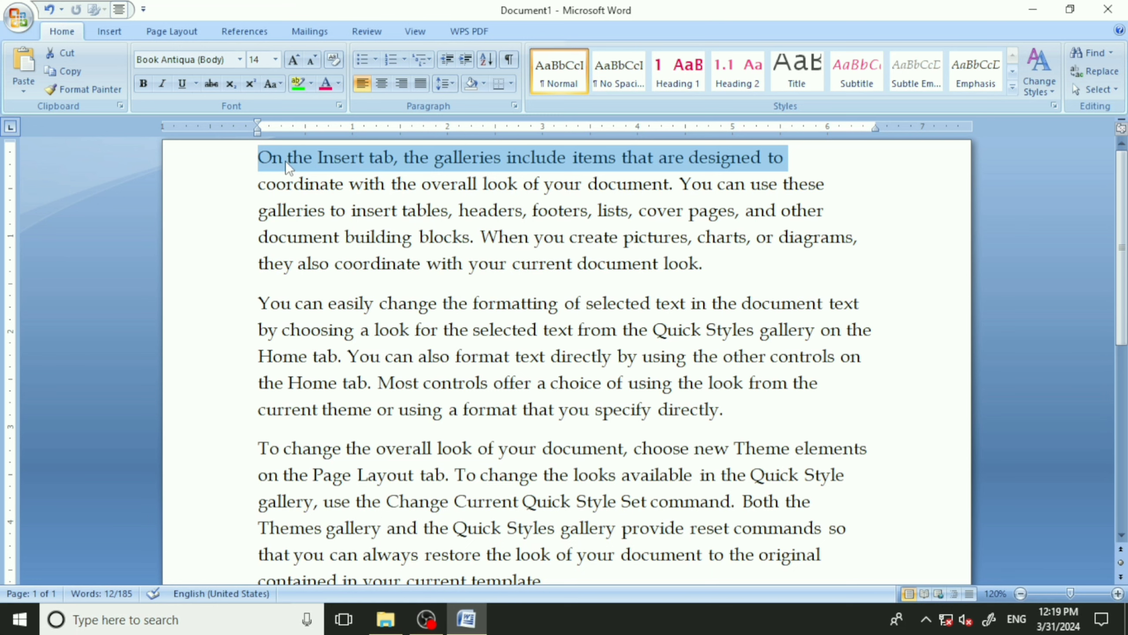
pyautogui.click(138, 86)
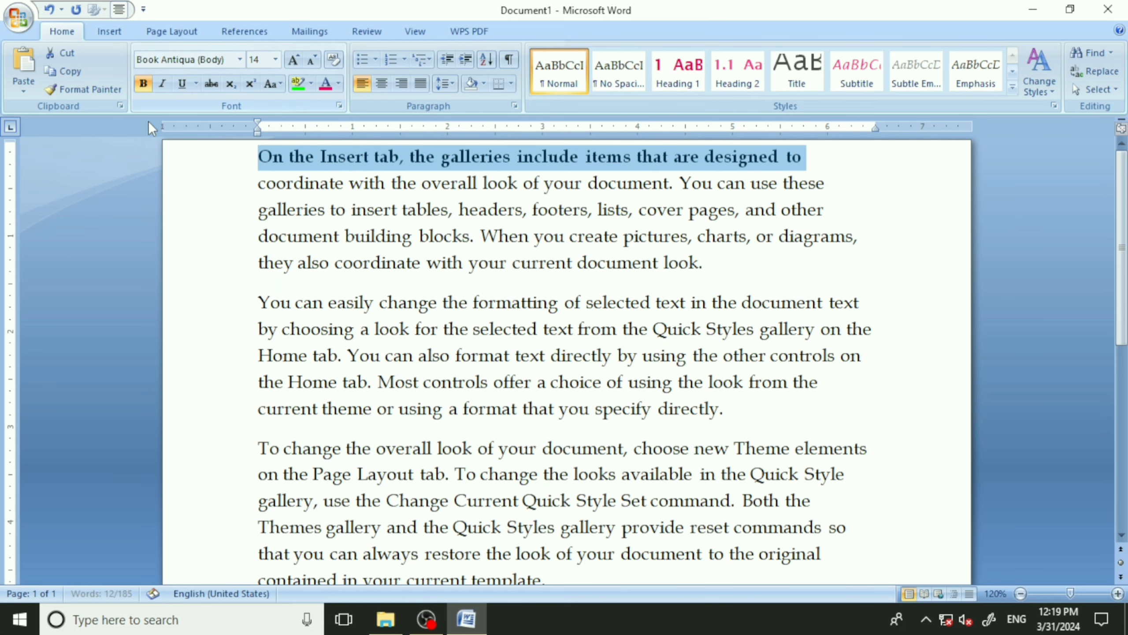
pyautogui.click(161, 85)
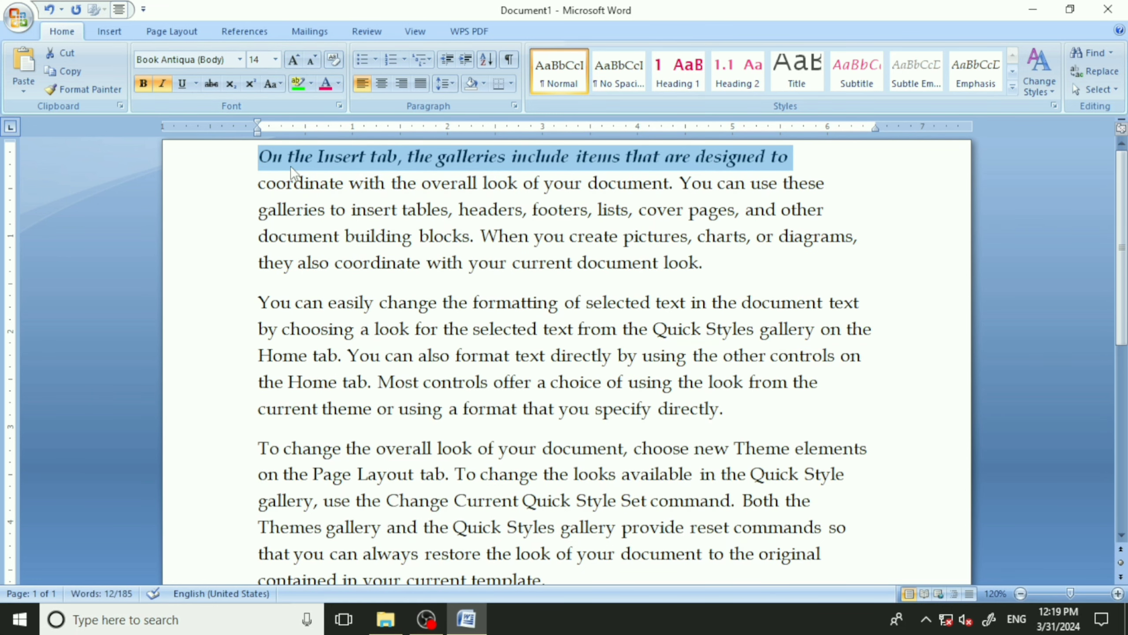
# - Enlarge the bold italic opening text in increments to size 20 and give it a dark pink theme colour
pyautogui.hotkey('ctrl', 'shift', '.')
pyautogui.hotkey('ctrl', 'shift', '.')
pyautogui.hotkey('ctrl', 'shift', '.')
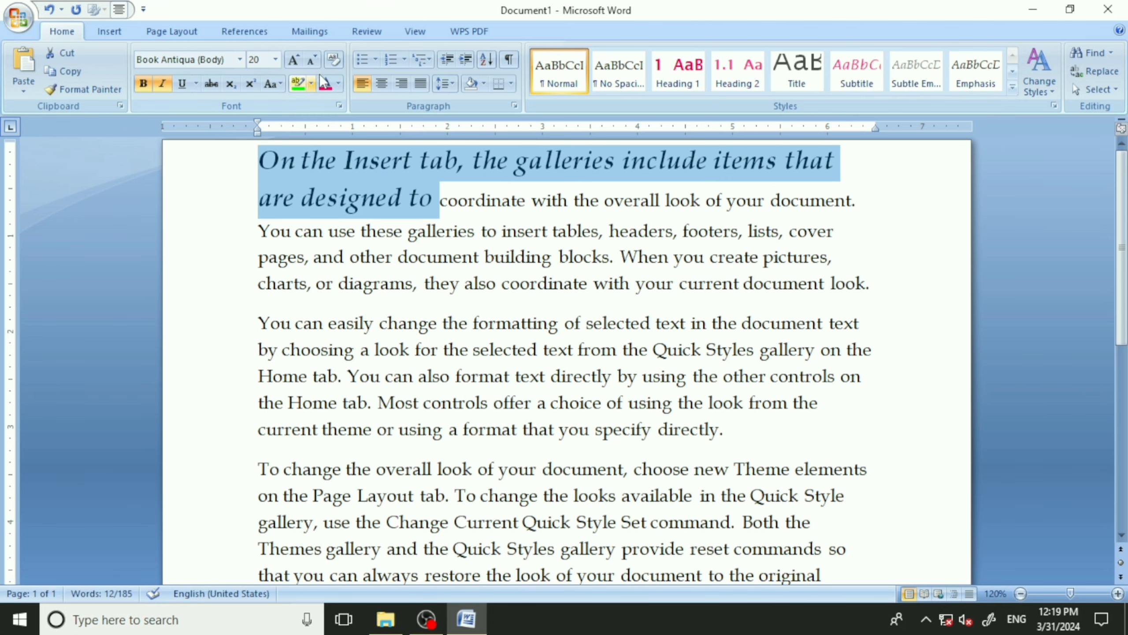
pyautogui.click(339, 84)
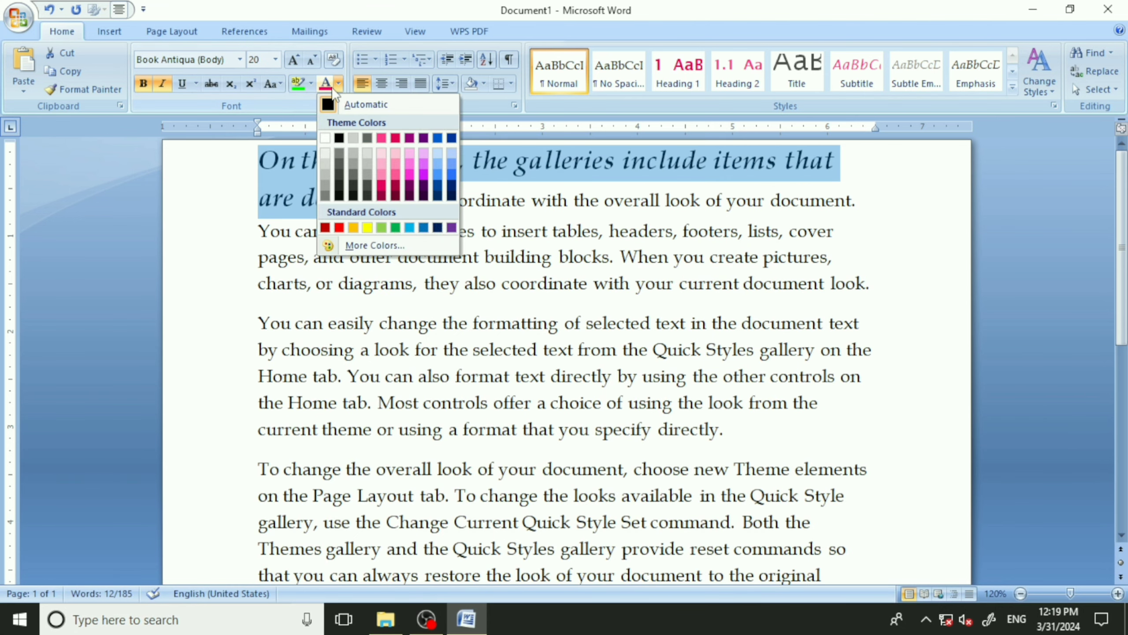
pyautogui.click(383, 184)
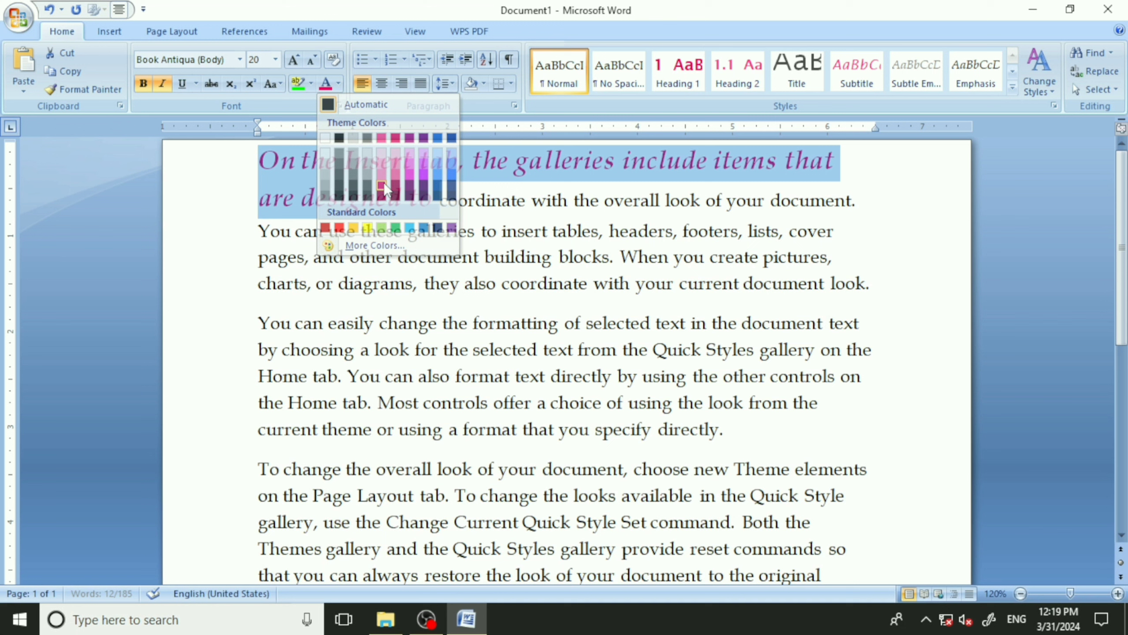
pyautogui.click(476, 200)
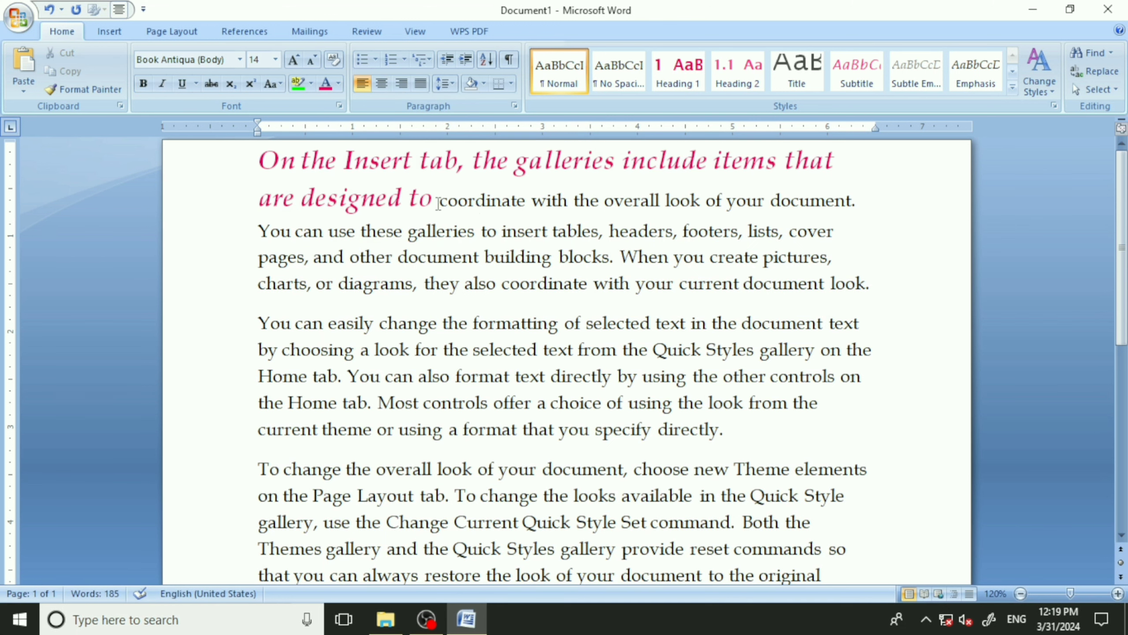
# - Clear all formatting from the enlarged pink opening text and undo the clearing
pyautogui.moveTo(438, 204); pyautogui.dragTo(256, 171)
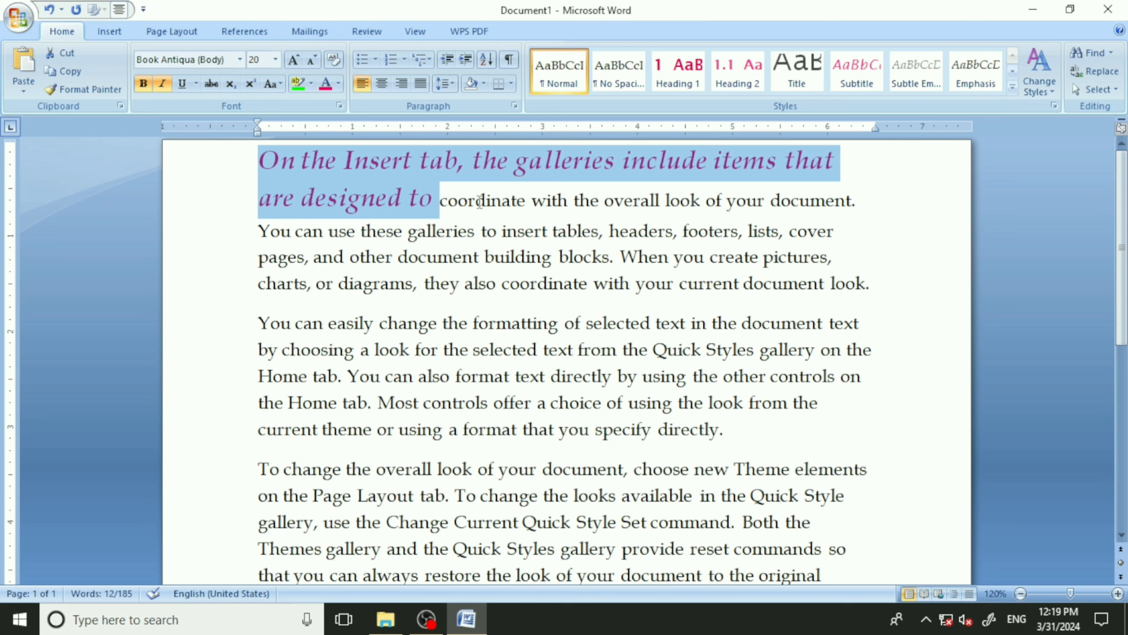
pyautogui.click(333, 62)
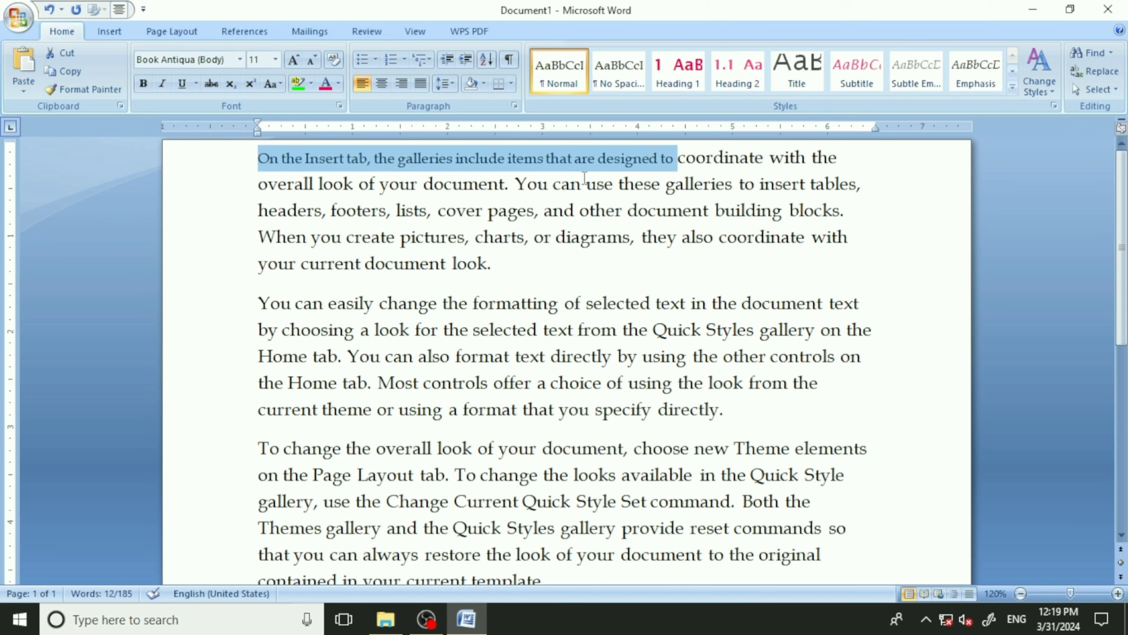
pyautogui.hotkey('ctrl', 'z')
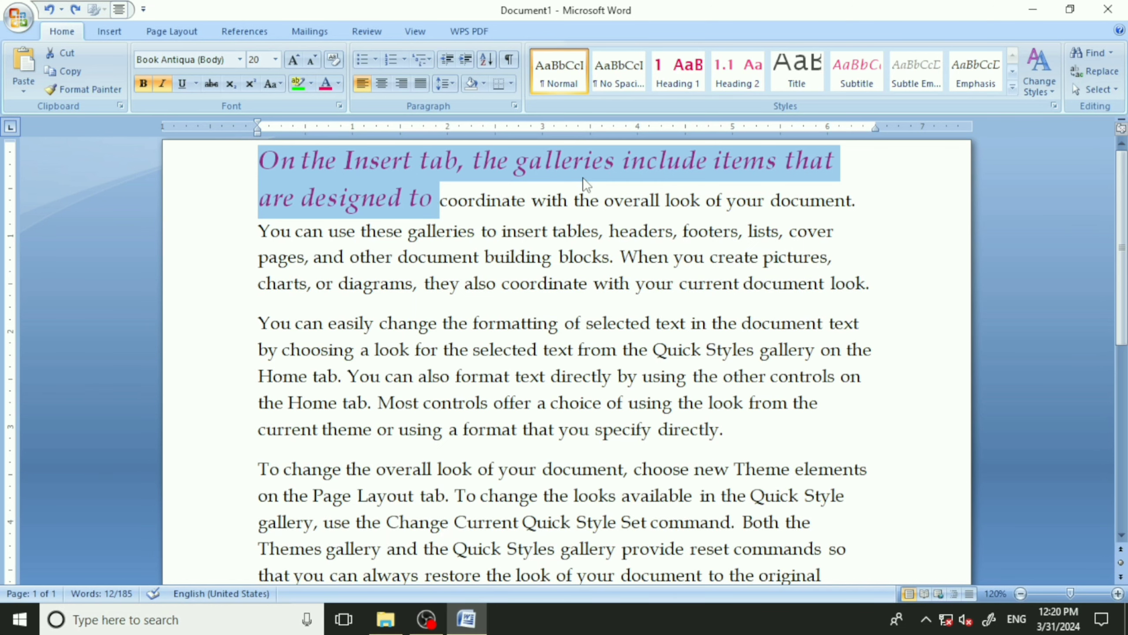
# - Clear the character formatting of the pink opening text and deselect it
pyautogui.hotkey('ctrl', 'space')
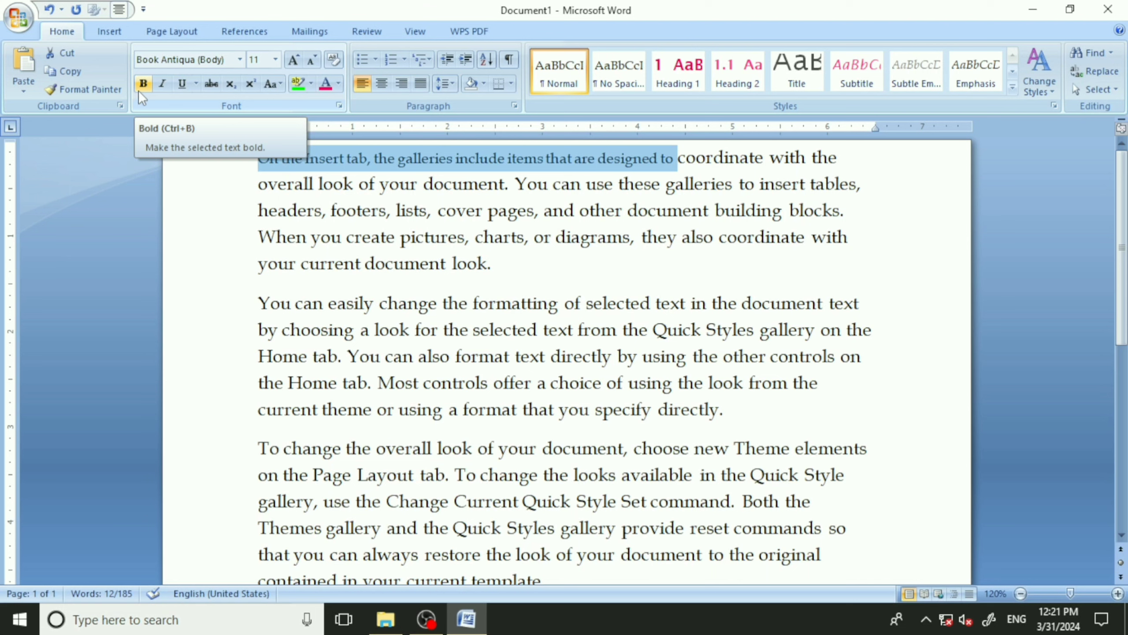
pyautogui.click(497, 272)
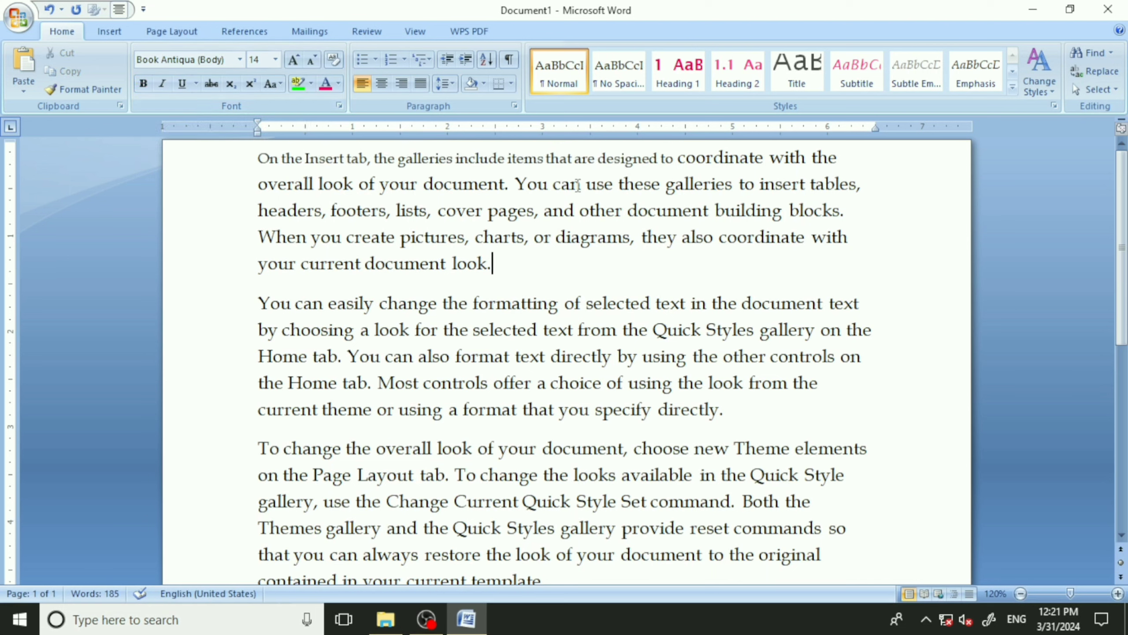
# - Make "your current document look." at the end of the first paragraph bold, remove the bold, and reapply it
pyautogui.moveTo(546, 266); pyautogui.dragTo(248, 258)
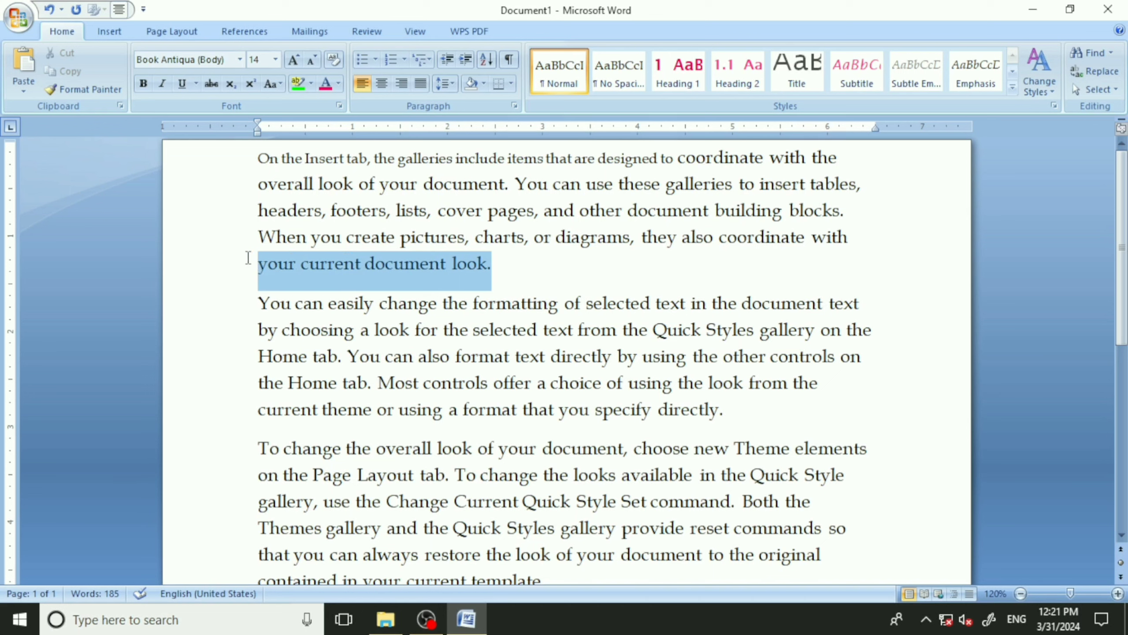
pyautogui.click(144, 85)
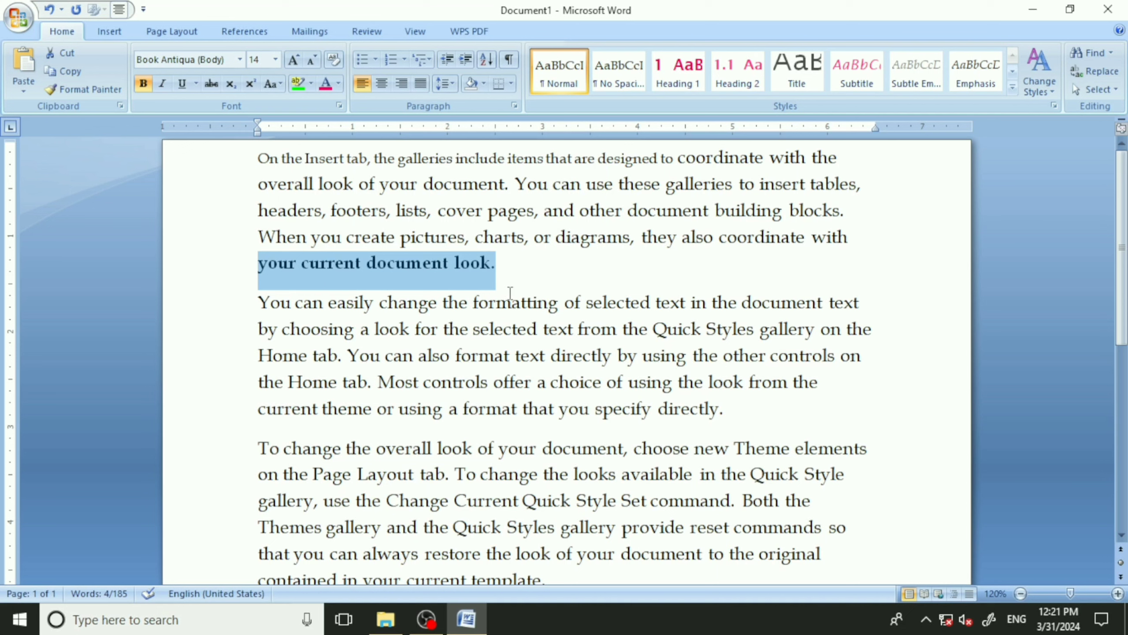
pyautogui.hotkey('ctrl', 'b')
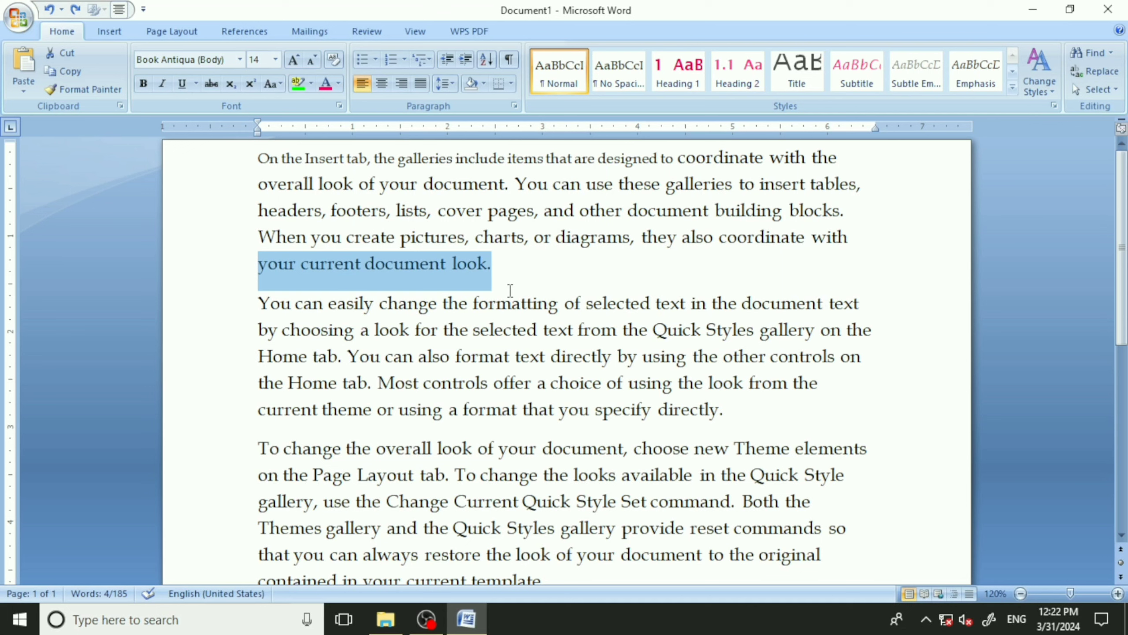
pyautogui.hotkey('ctrl', 'b')
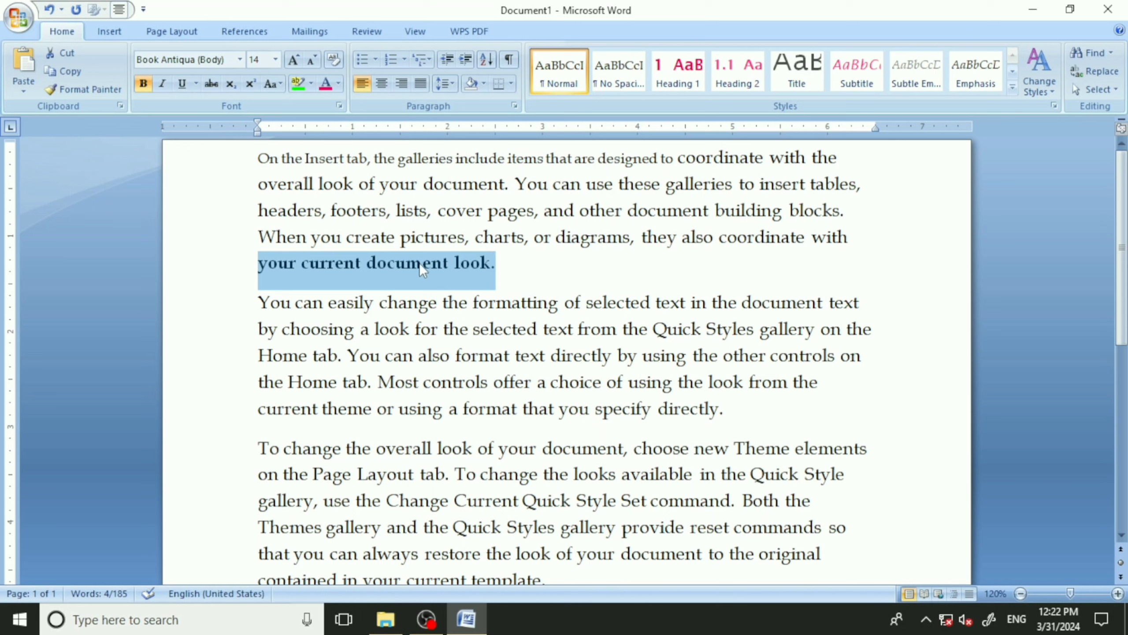
# - Italicize the bold text "your current document look." and deselect it
pyautogui.click(162, 84)
pyautogui.press('Right')
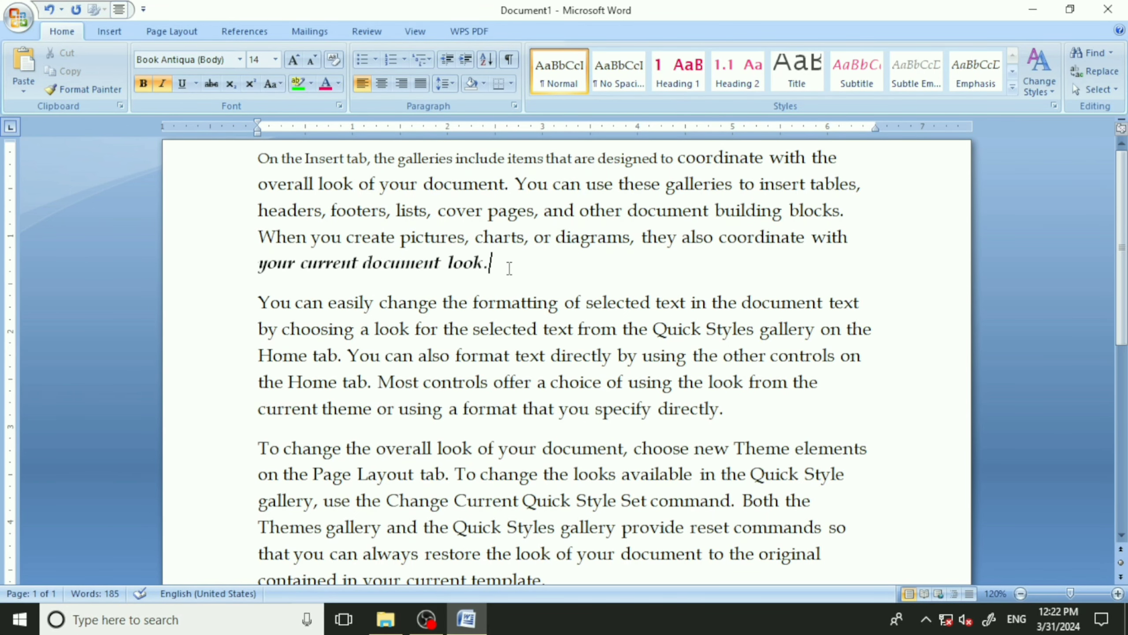
pyautogui.moveTo(510, 268); pyautogui.dragTo(264, 275)
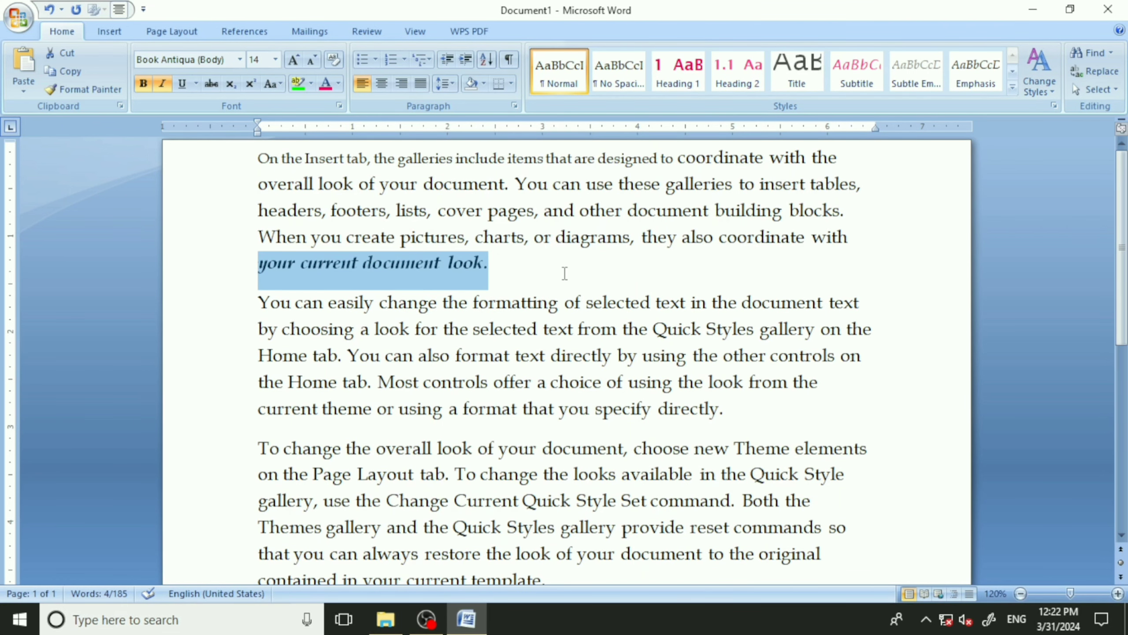
pyautogui.click(542, 271)
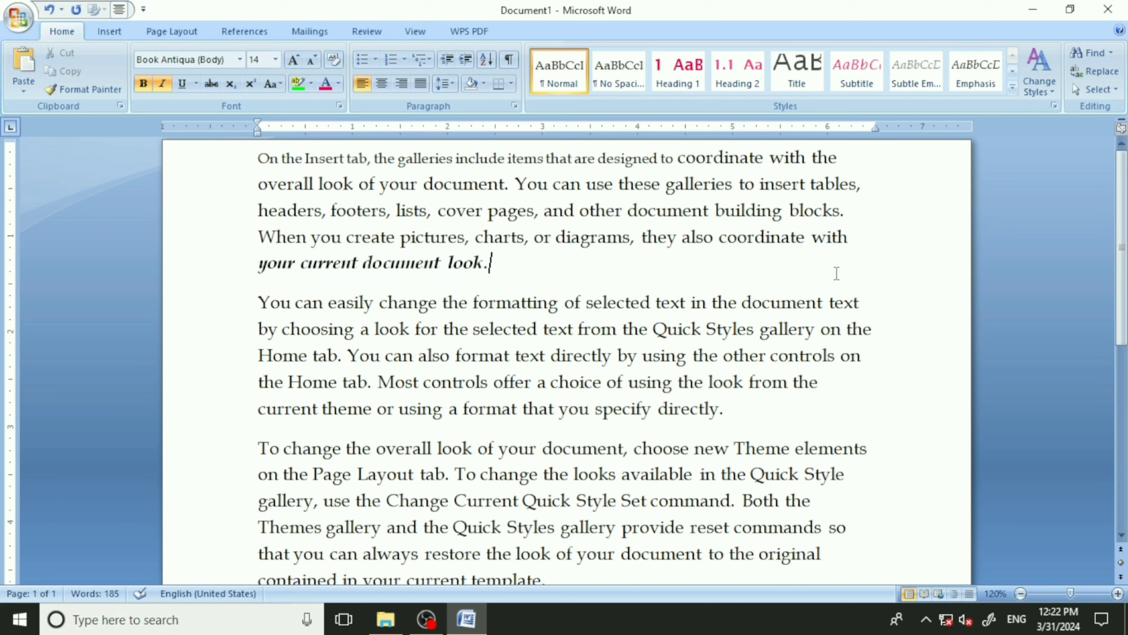
# - Italicize "diagrams, they also coordinate with" in the first paragraph, make the same text bold, and deselect it
pyautogui.moveTo(851, 244); pyautogui.dragTo(619, 251)
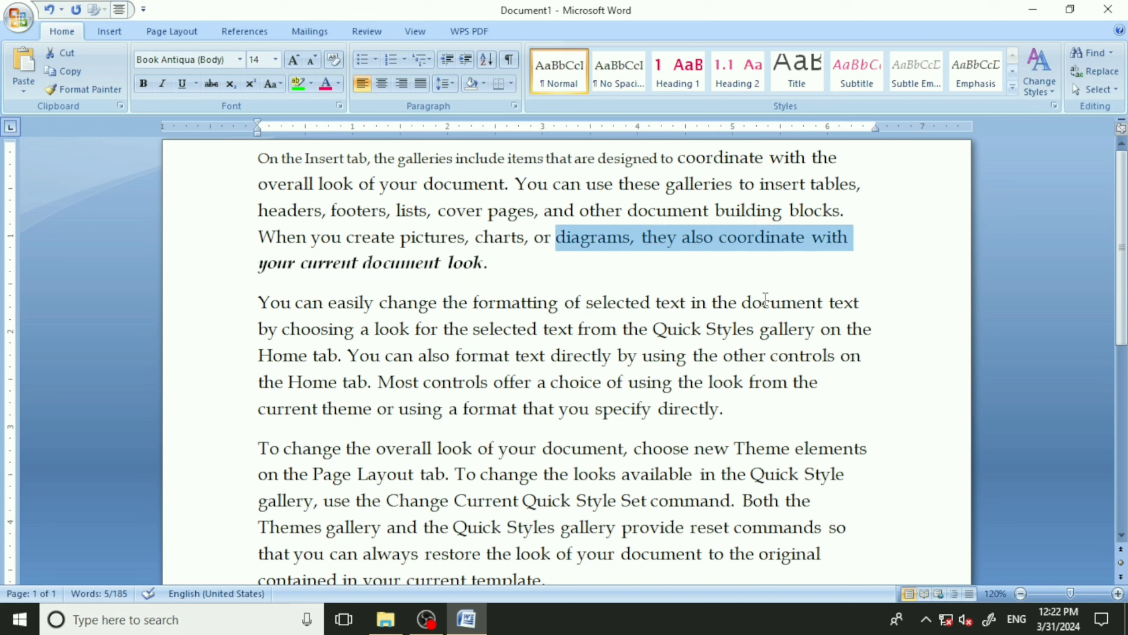
pyautogui.hotkey('ctrl', 'i')
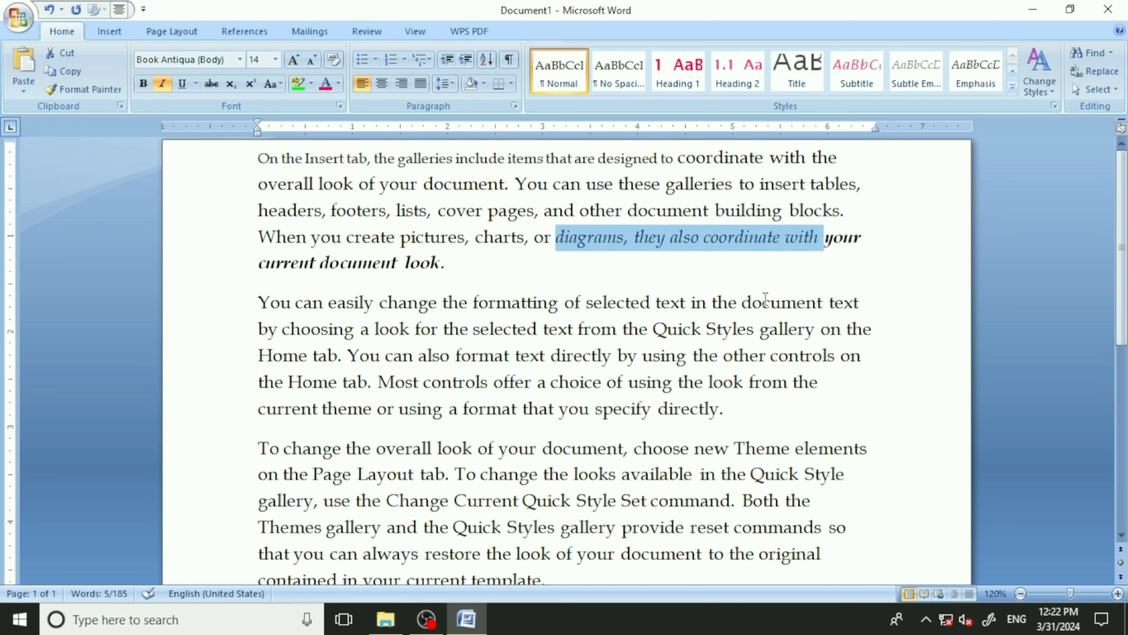
pyautogui.click(664, 285)
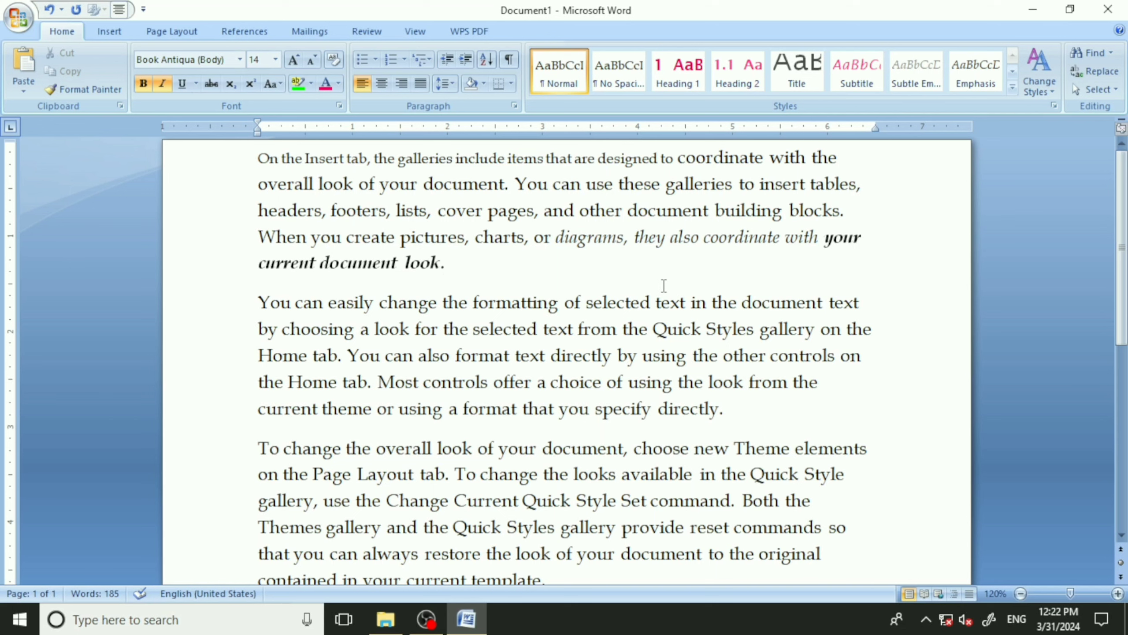
pyautogui.doubleClick(818, 237)
pyautogui.moveTo(771, 246); pyautogui.dragTo(570, 244)
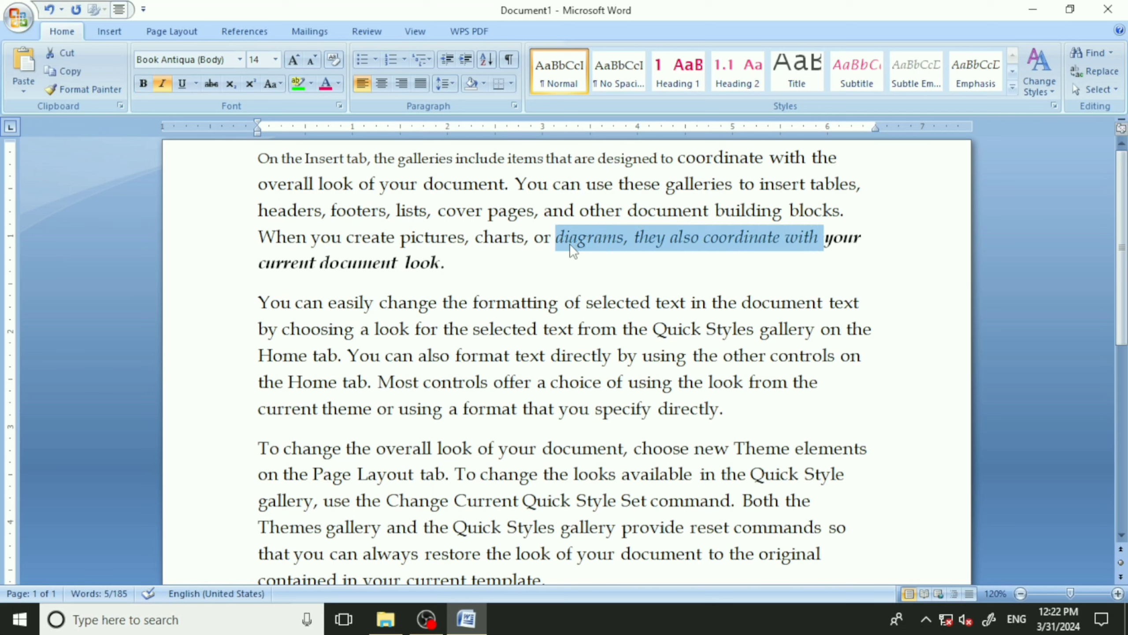
pyautogui.hotkey('ctrl', 'b')
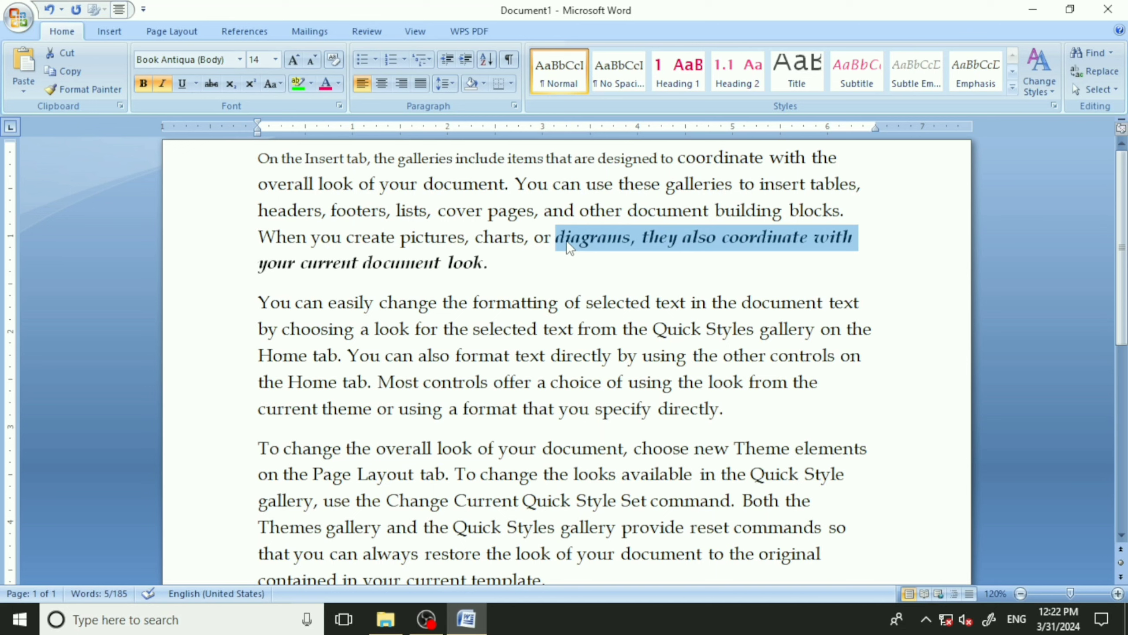
pyautogui.click(676, 329)
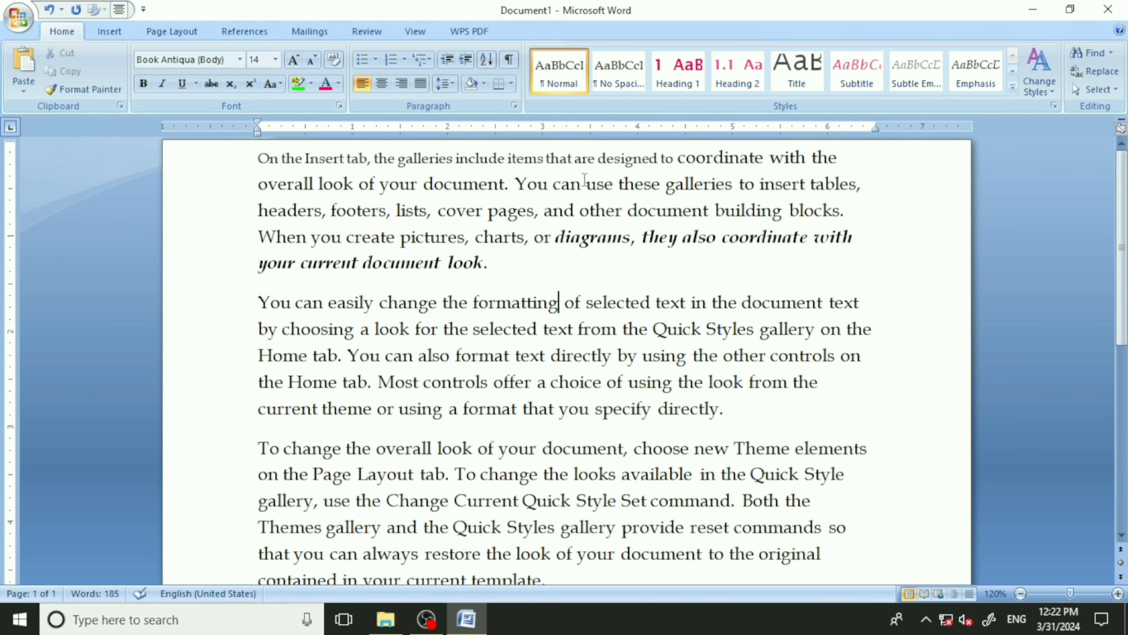
# - Underline the first line of the opening paragraph and deselect it
pyautogui.moveTo(874, 159); pyautogui.dragTo(271, 153)
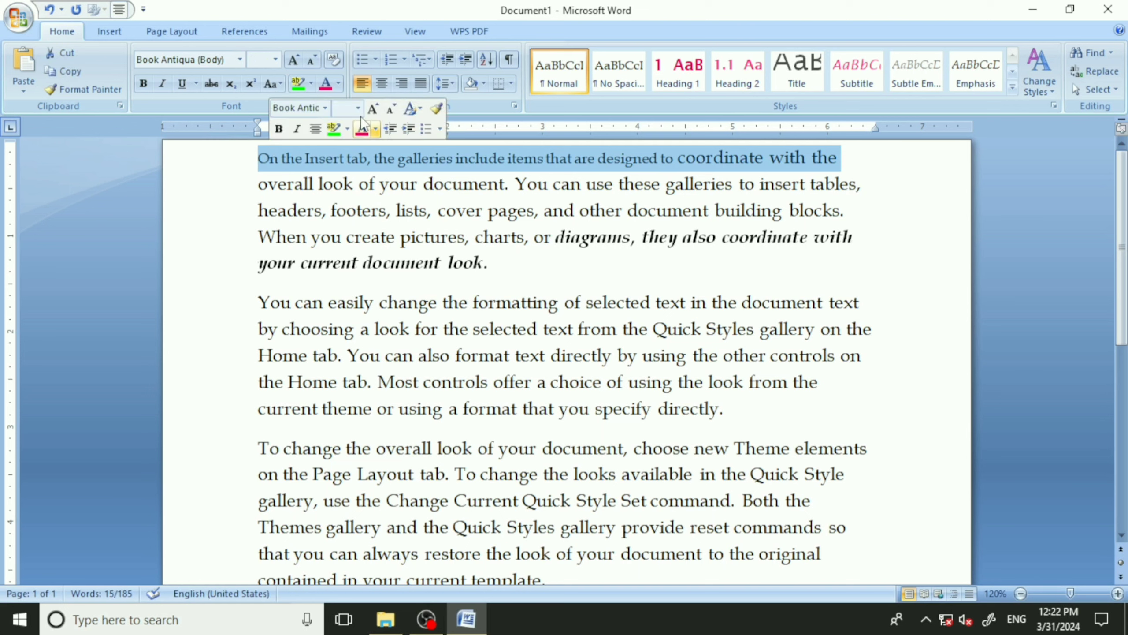
pyautogui.click(182, 84)
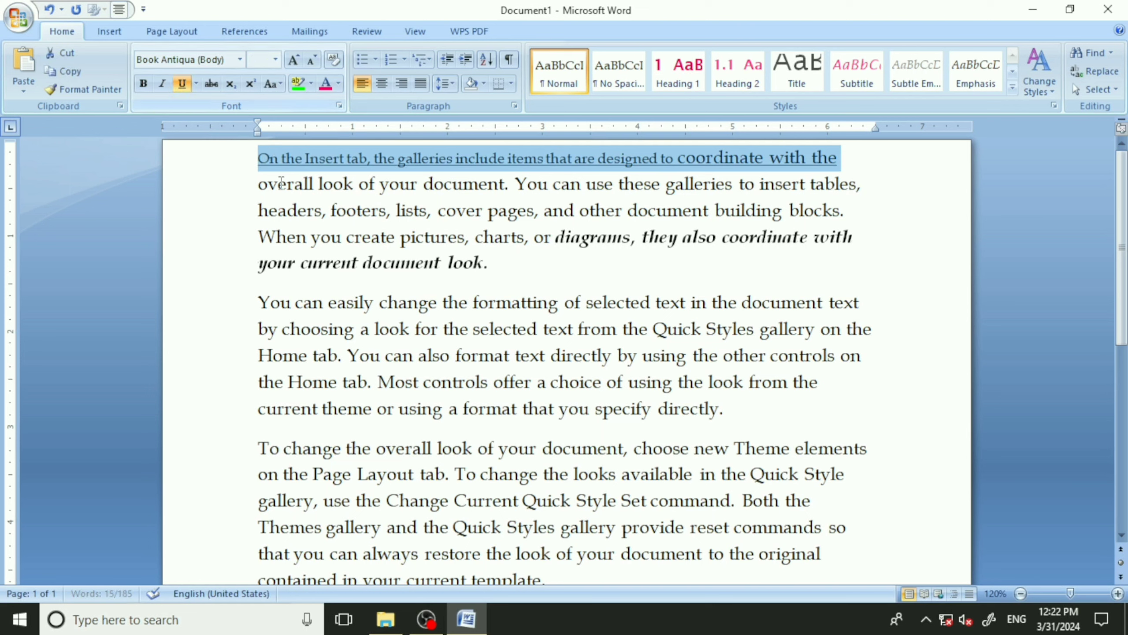
pyautogui.click(661, 233)
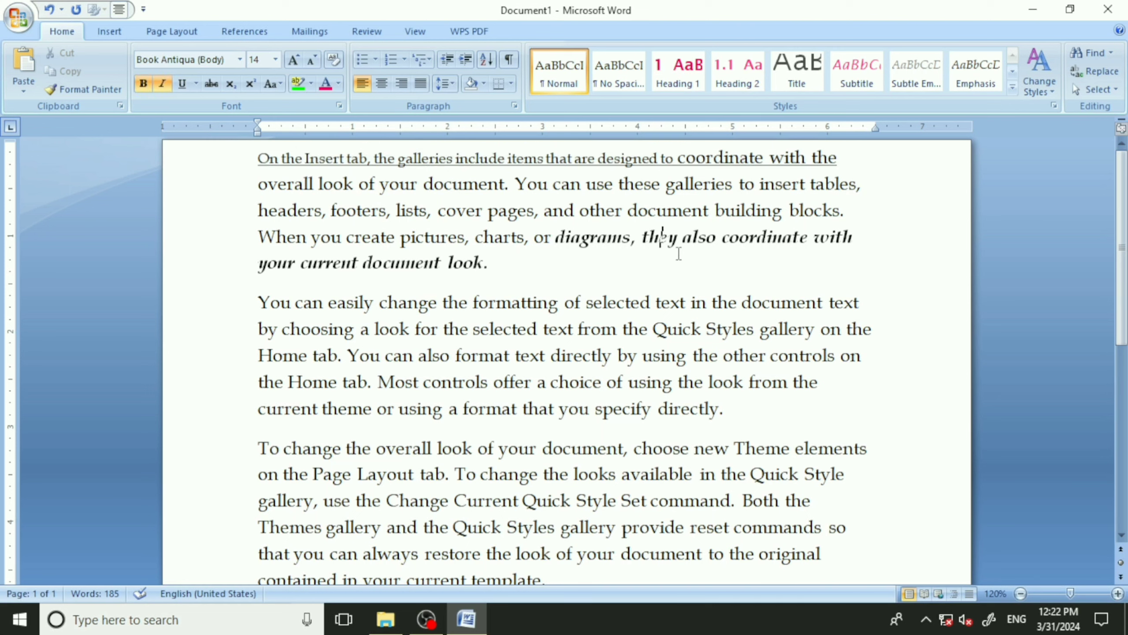
# - Remove the underline from the first line of the opening paragraph and deselect it
pyautogui.moveTo(852, 162); pyautogui.dragTo(723, 159)
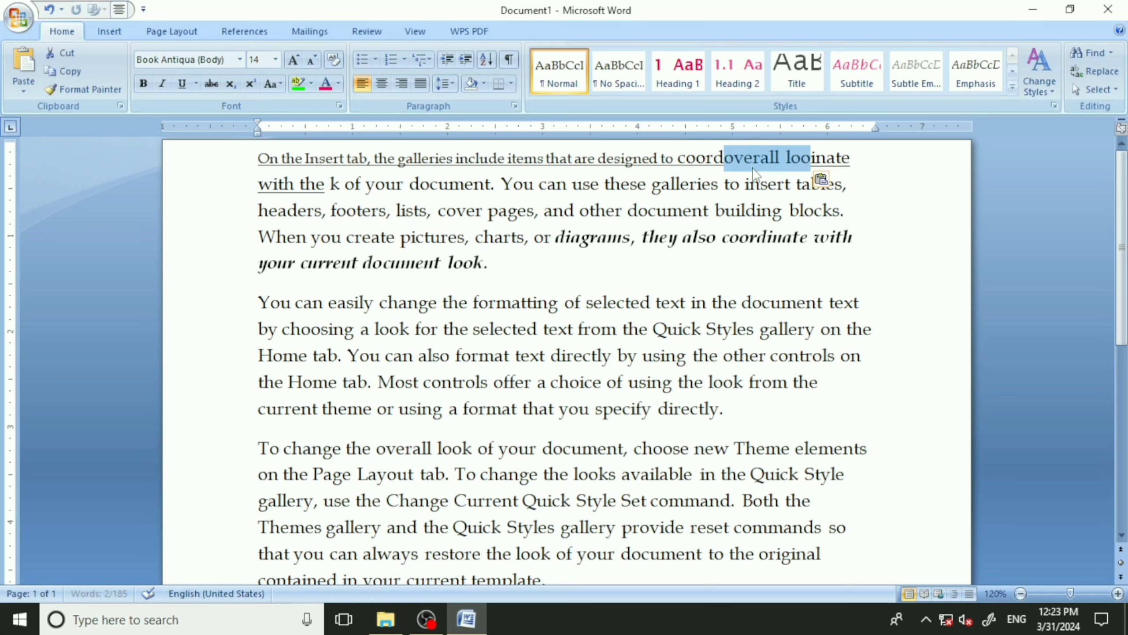
pyautogui.moveTo(879, 164); pyautogui.dragTo(268, 160)
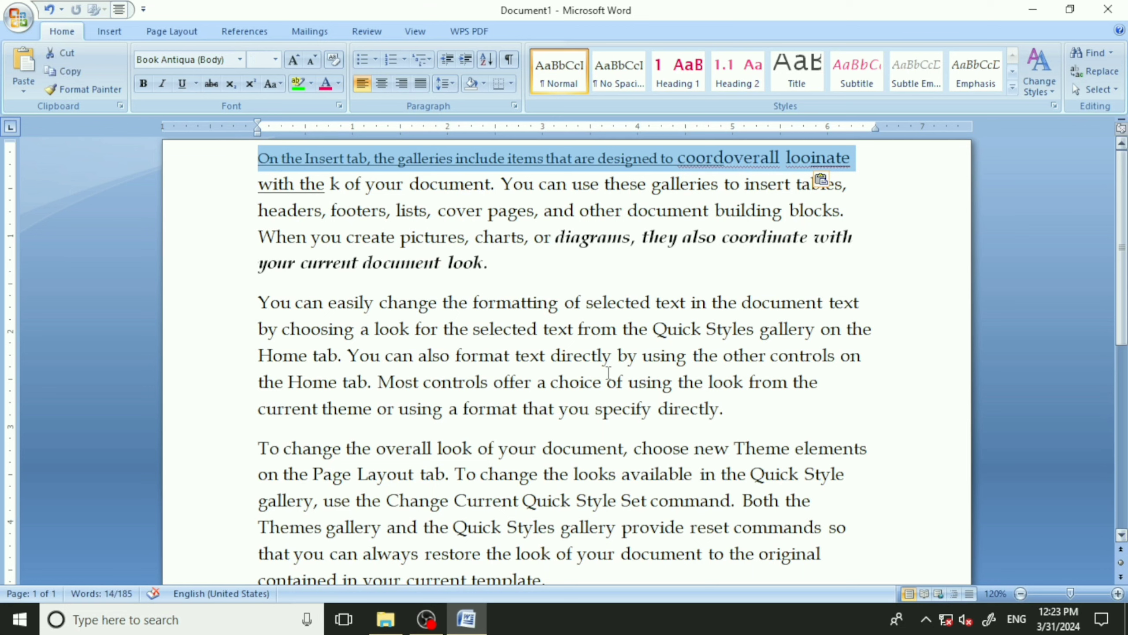
pyautogui.click(182, 83)
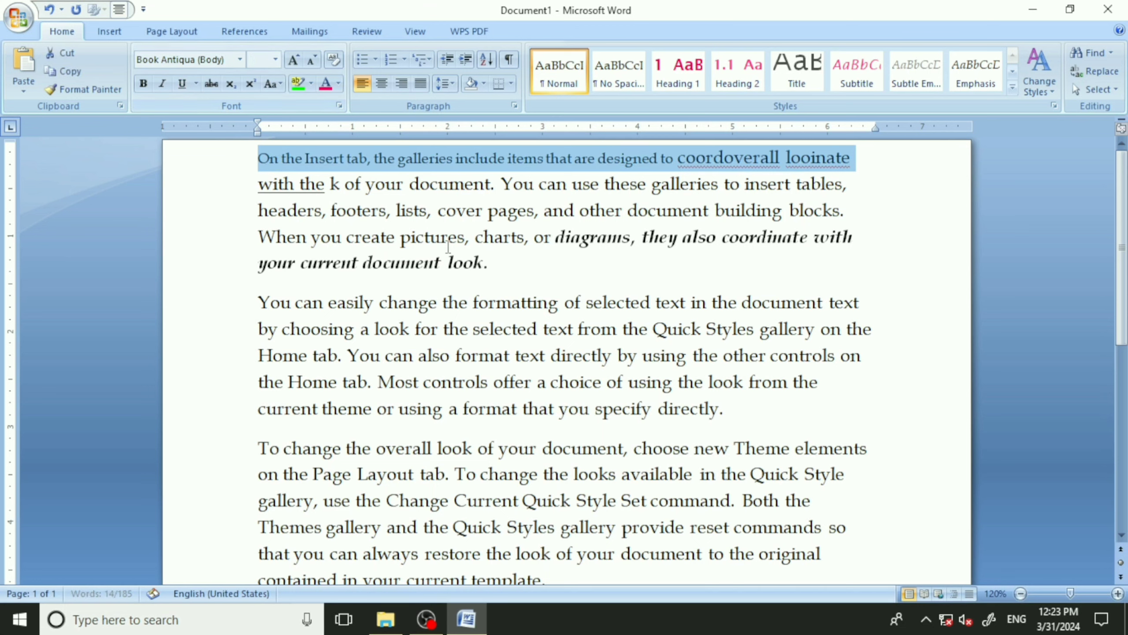
pyautogui.click(515, 264)
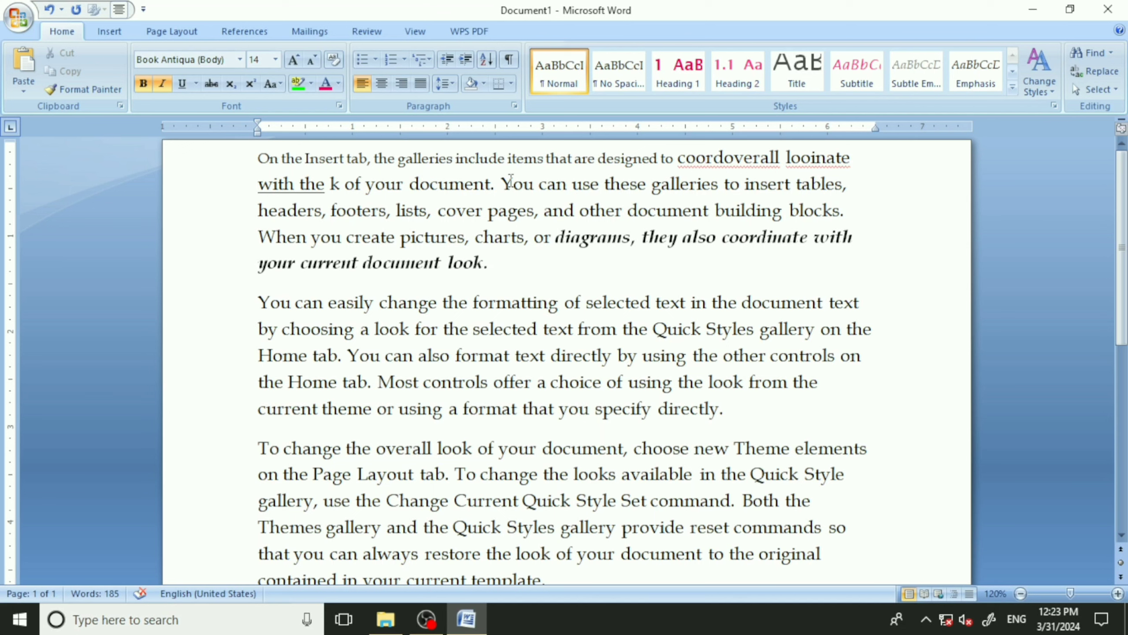
pyautogui.click(163, 82)
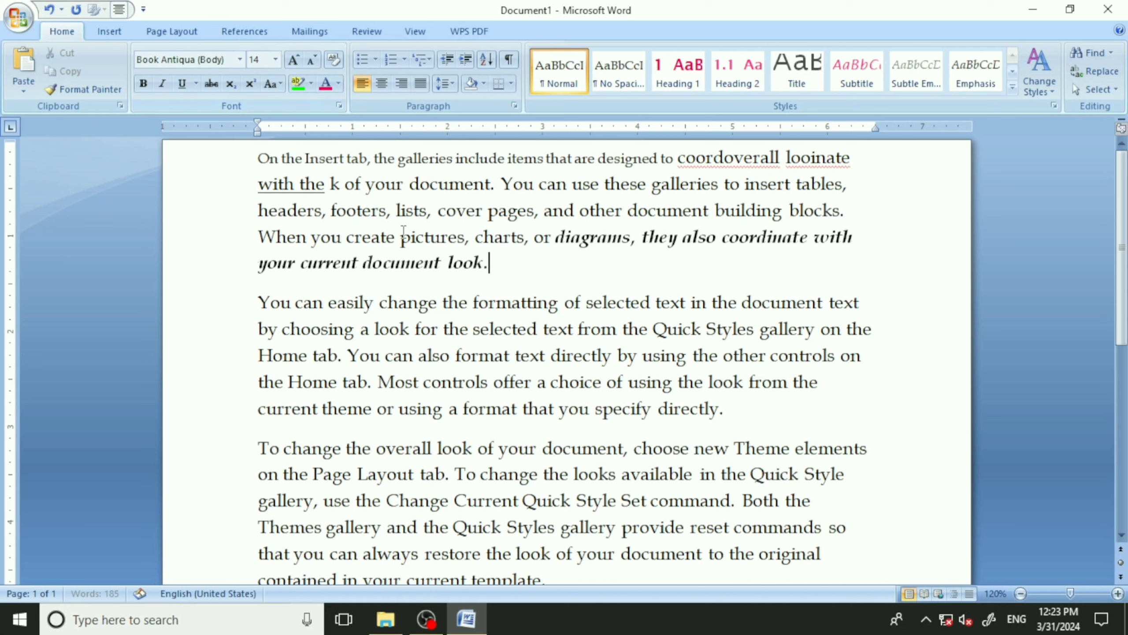
# - Strike through the second paragraph's first line, "You can easily change the formatting of selected text in the document text", and remove the strikethrough again
pyautogui.click(570, 382)
pyautogui.moveTo(259, 302); pyautogui.dragTo(862, 308)
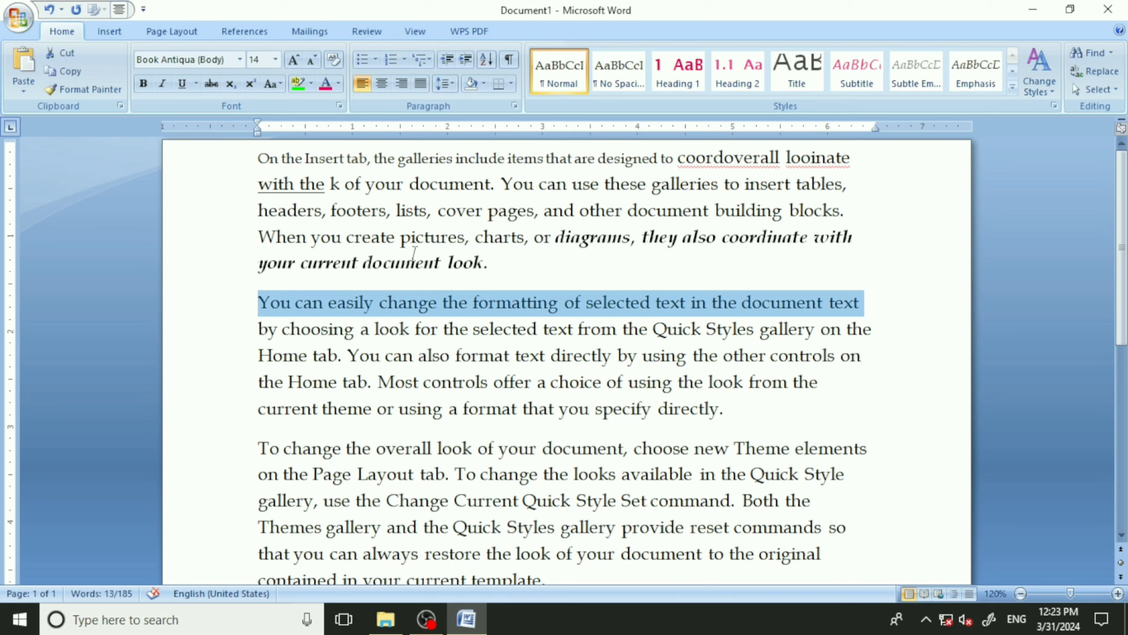
pyautogui.click(212, 84)
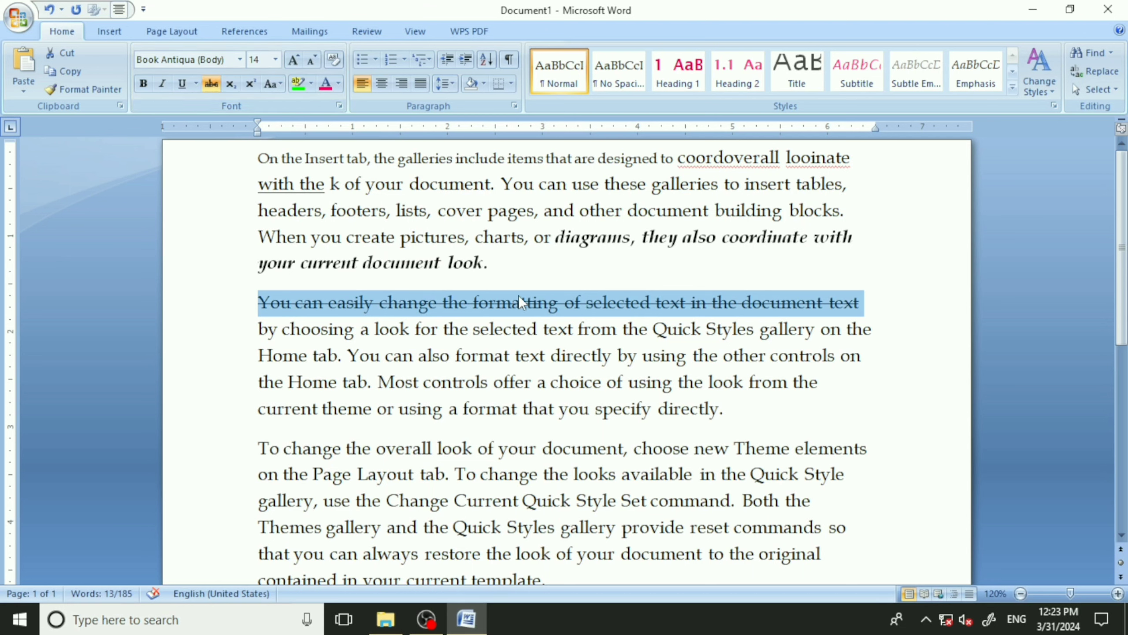
pyautogui.click(466, 382)
pyautogui.moveTo(256, 304); pyautogui.dragTo(882, 313)
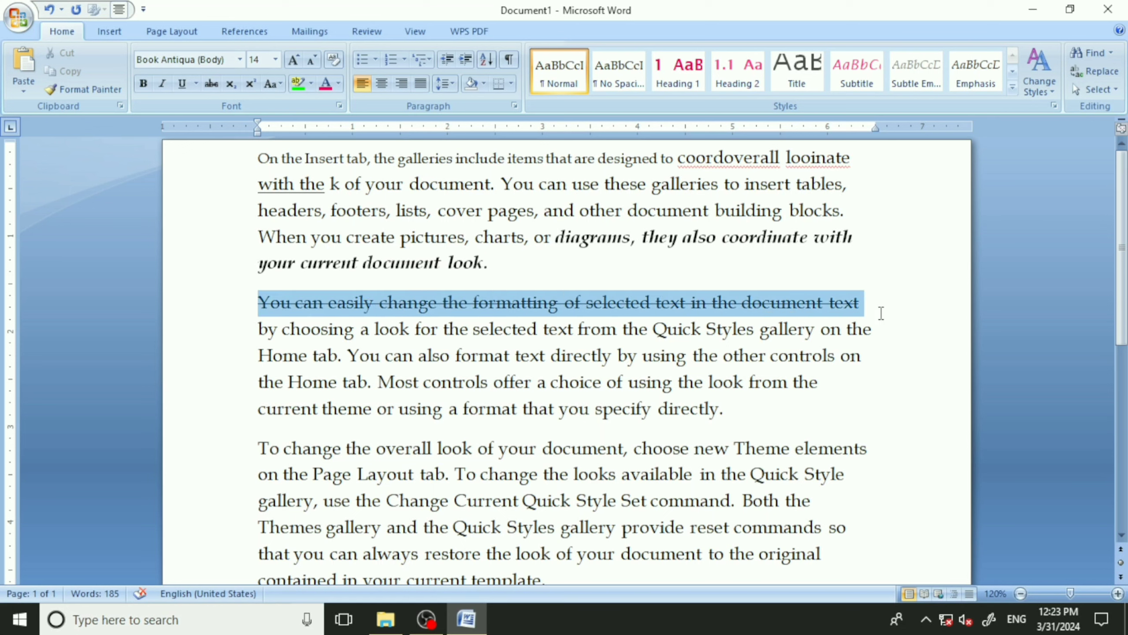
pyautogui.click(209, 84)
pyautogui.click(580, 354)
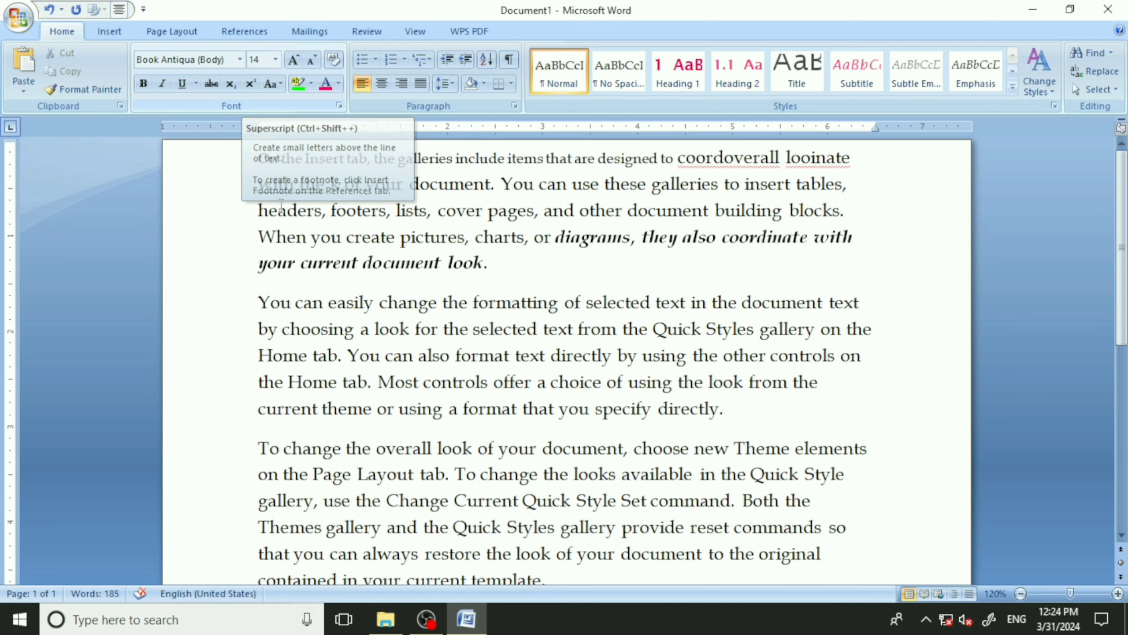
# - Delete all the text in the document
pyautogui.click(543, 285)
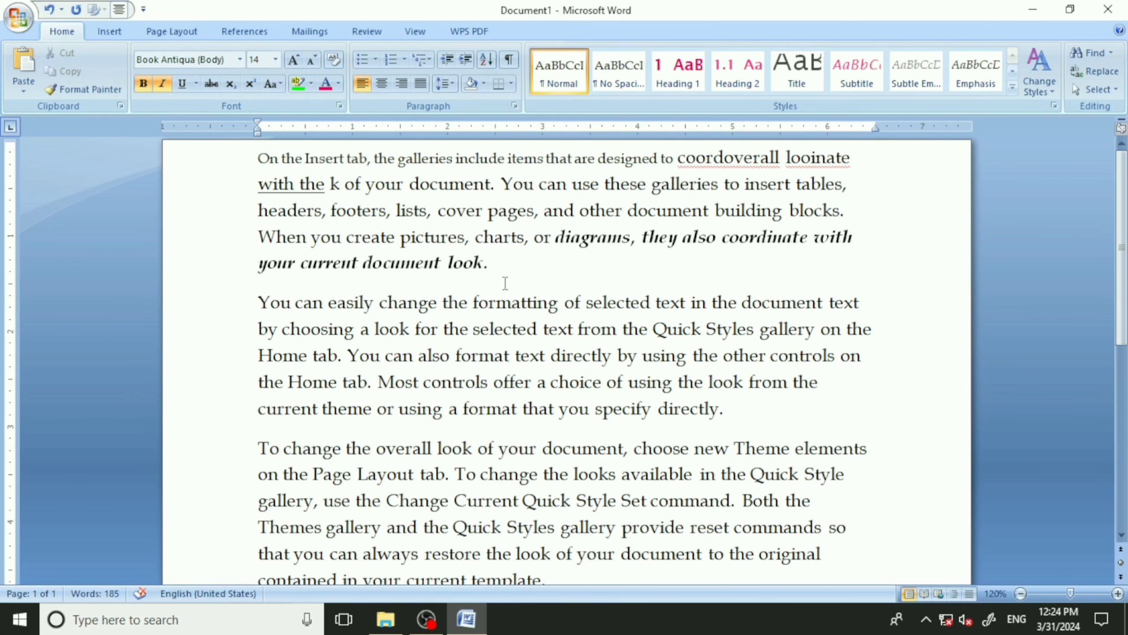
pyautogui.hotkey('ctrl', 'a')
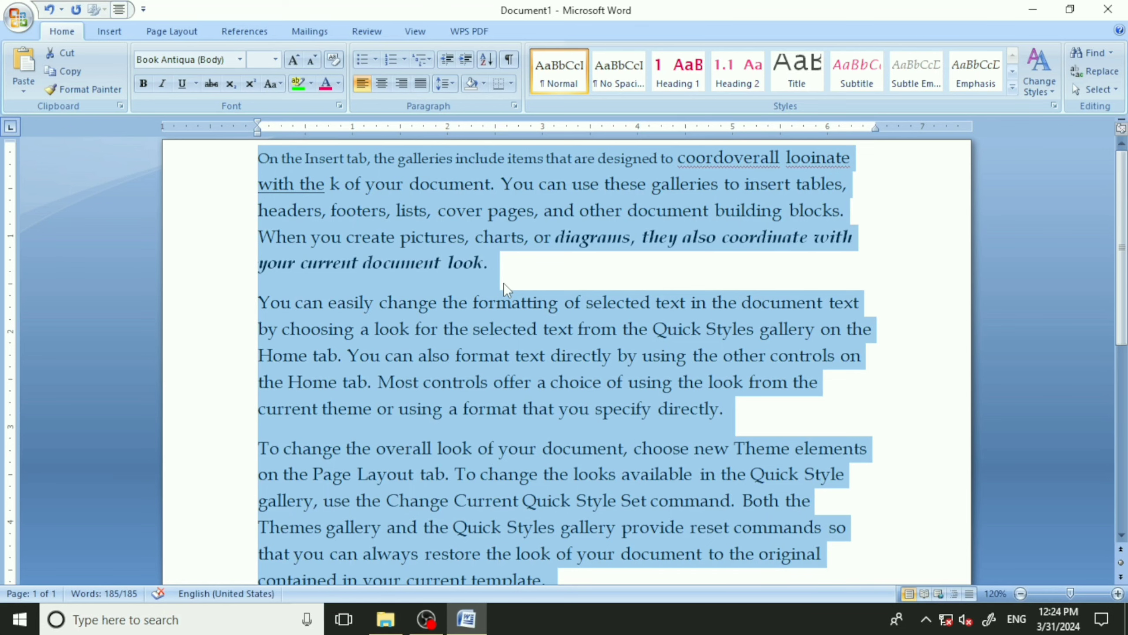
pyautogui.press('Delete')
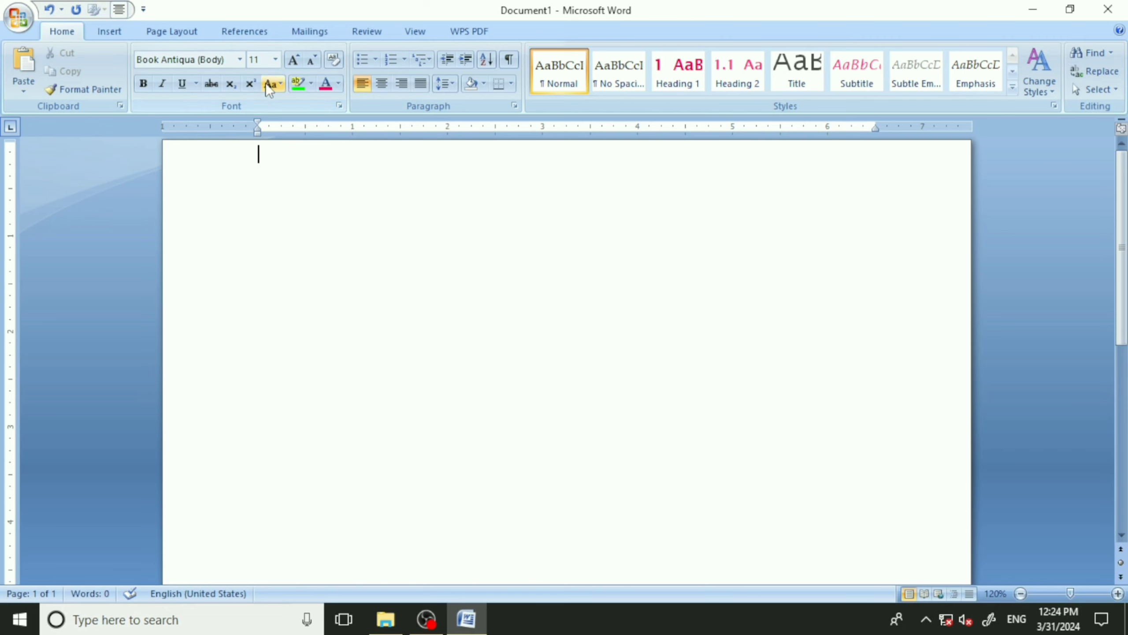
# - Set the font size to 28 in the empty document and start a new line
pyautogui.click(275, 58)
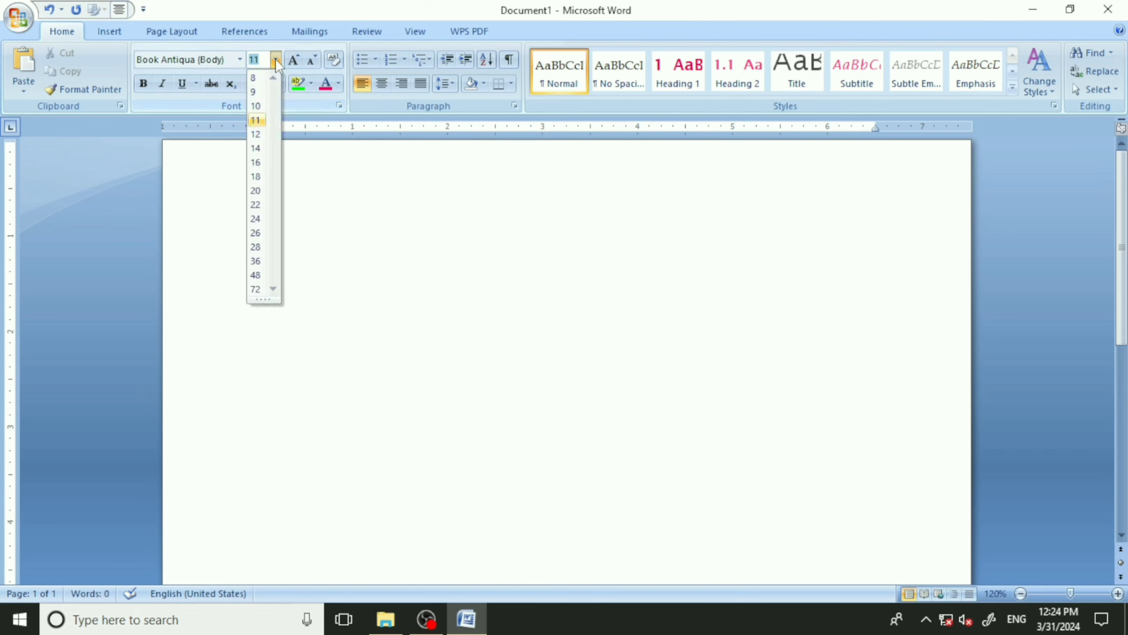
pyautogui.click(258, 246)
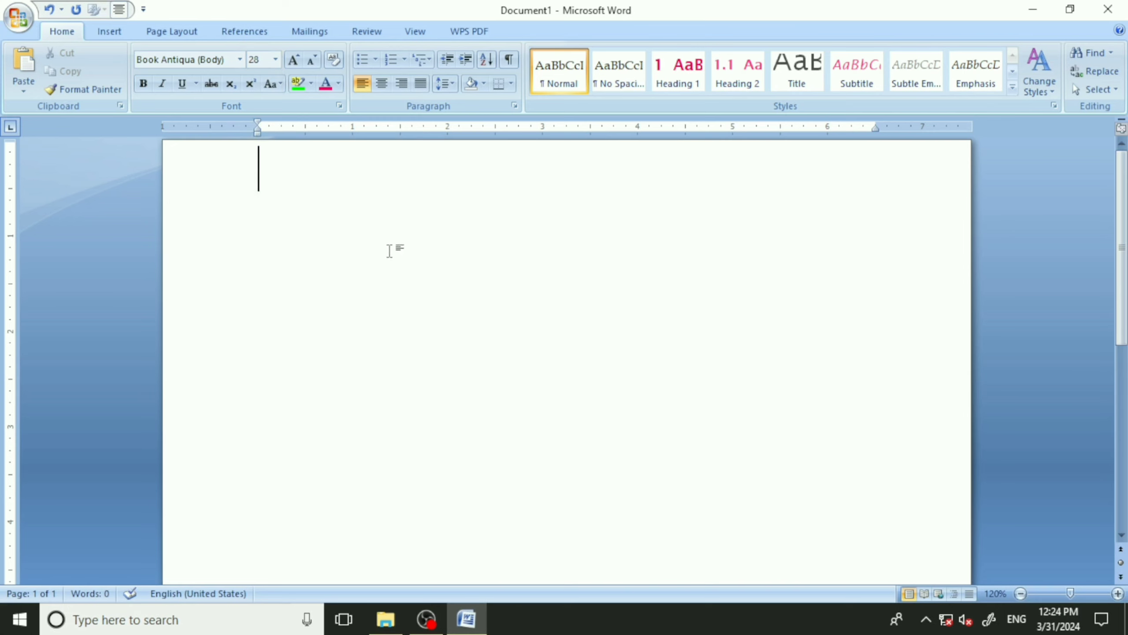
pyautogui.press('Return')
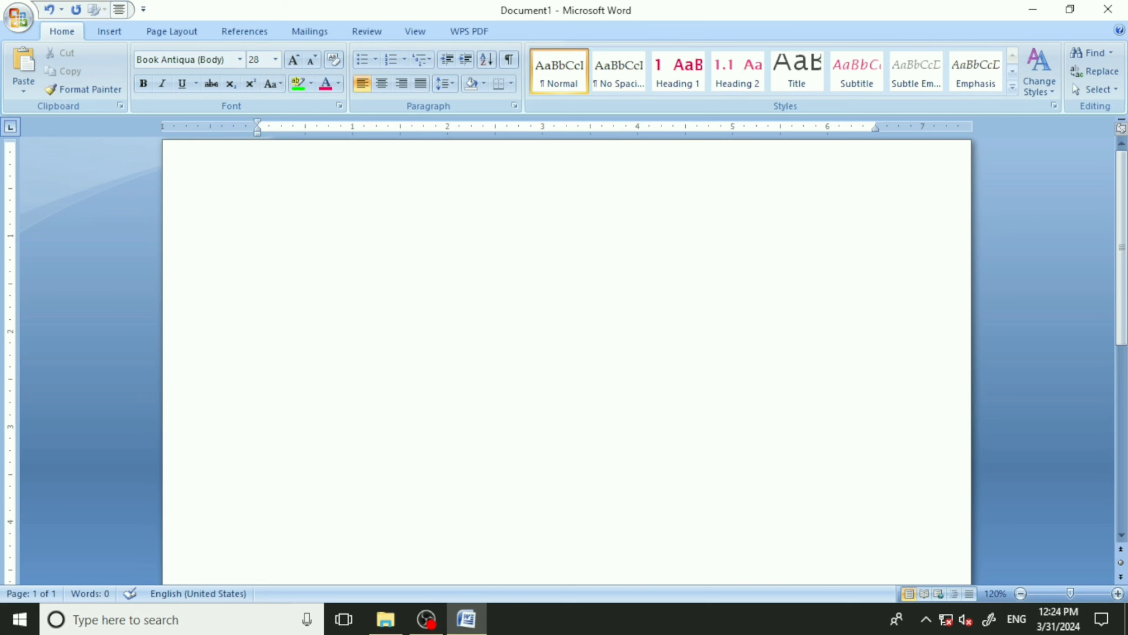
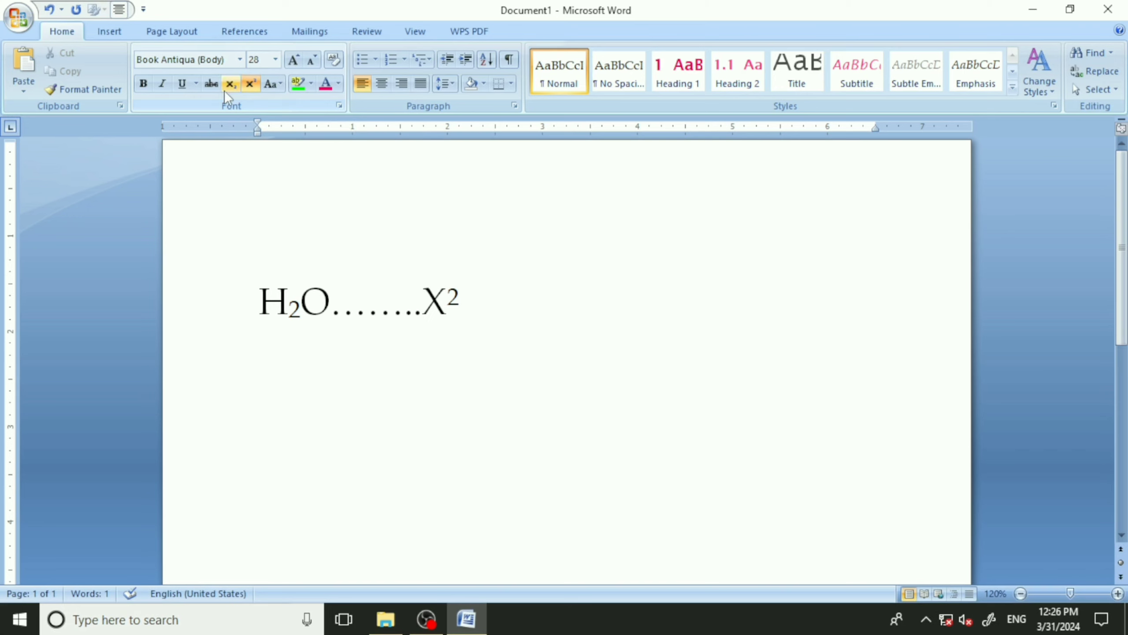
# - Delete the line containing the H₂O and X² subscript and superscript examples
pyautogui.click(493, 265)
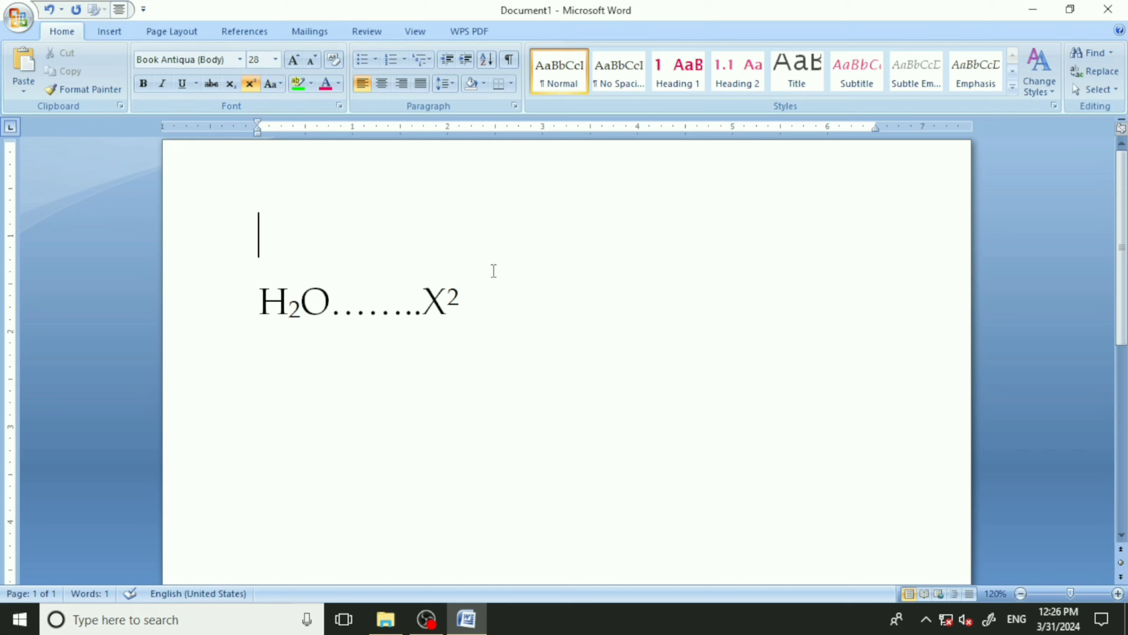
pyautogui.moveTo(498, 312); pyautogui.dragTo(240, 315)
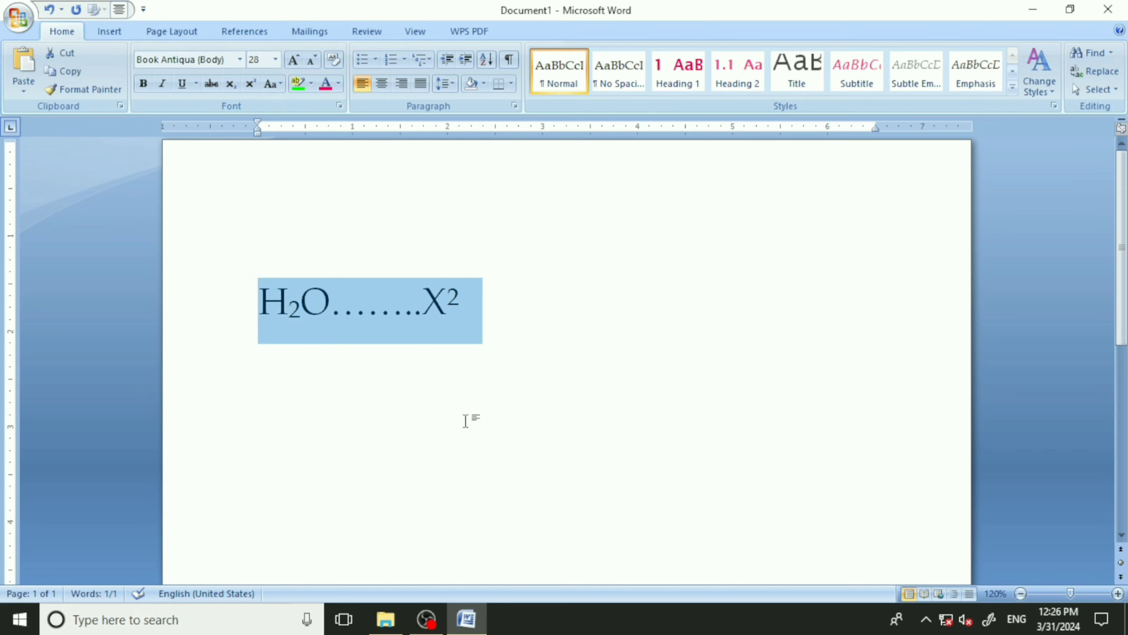
pyautogui.press('Delete')
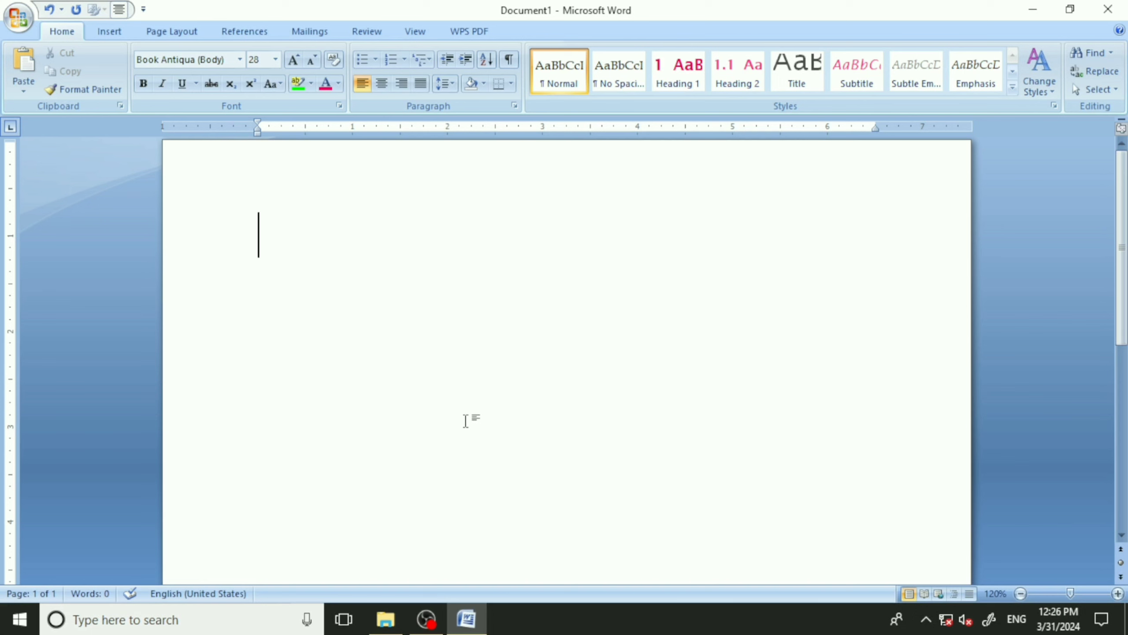
# - Generate random sample paragraphs with the formula =RAND()
pyautogui.write('=RAND')
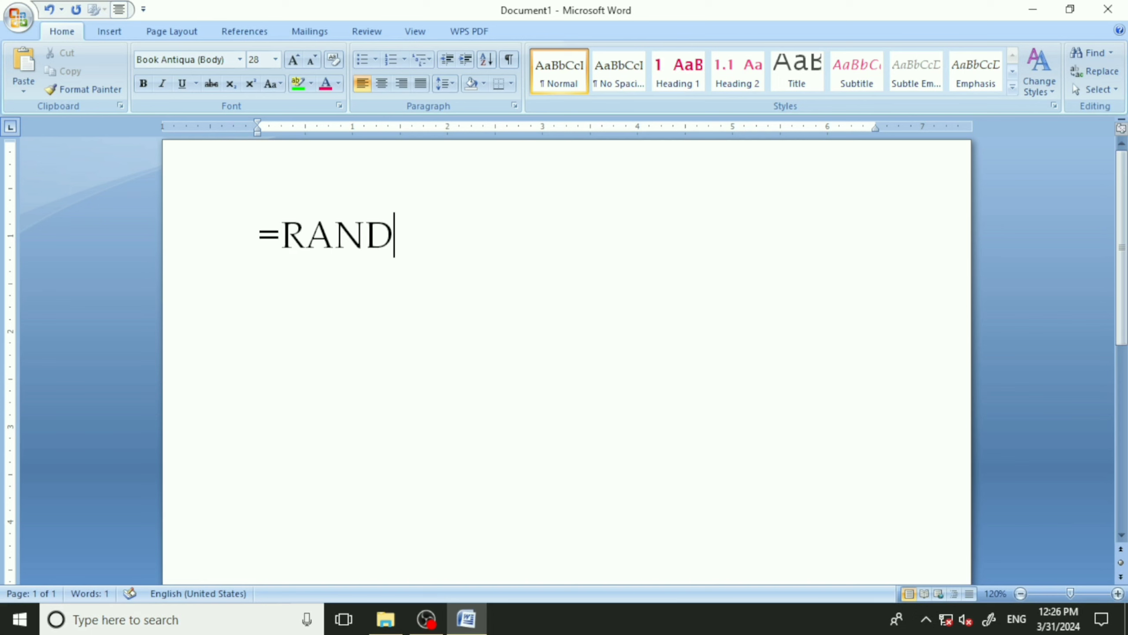
pyautogui.write('()')
pyautogui.press('Return')
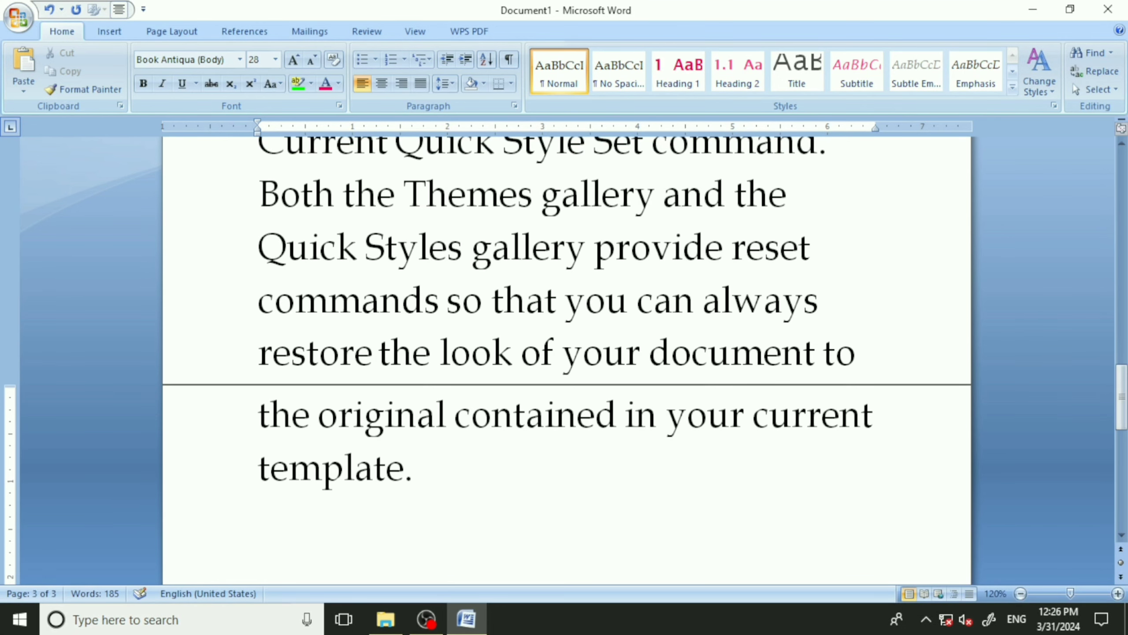
# - Shrink the font size of the entire sample text step by step to 14
pyautogui.hotkey('ctrl', 'a')
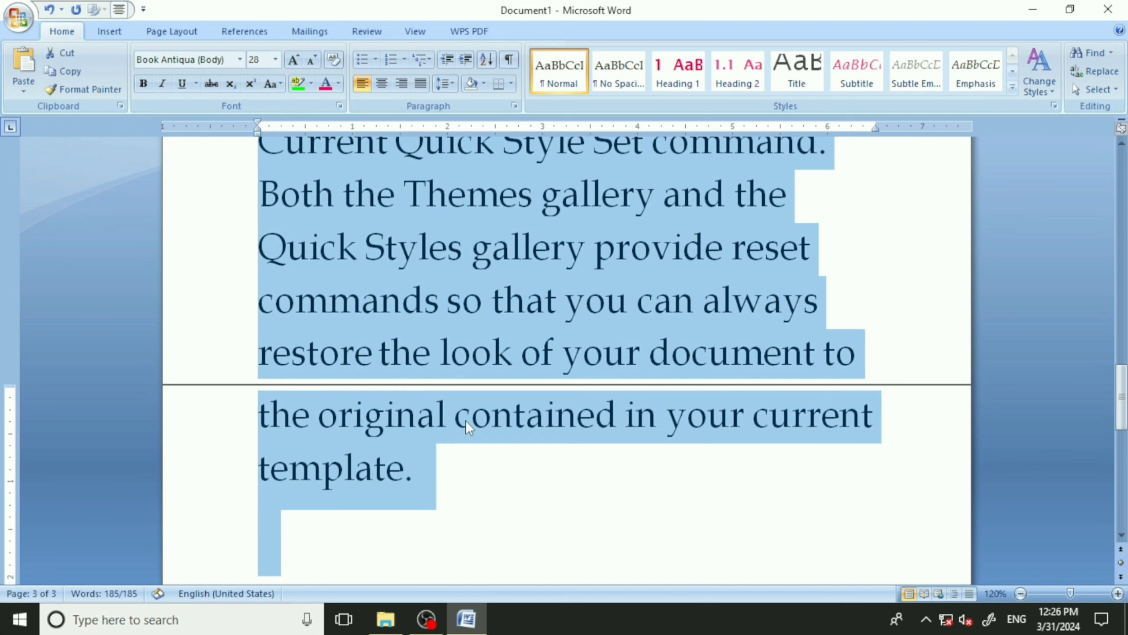
pyautogui.press('ctrl+shift+less')
pyautogui.press('ctrl+shift+less')
pyautogui.press('ctrl+shift+less')
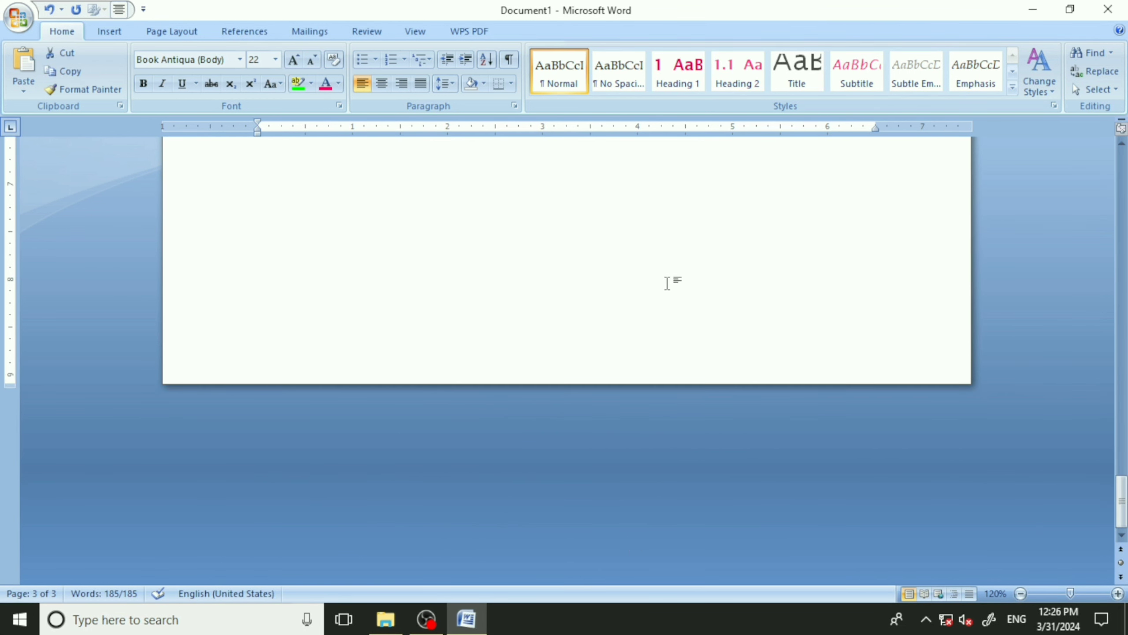
pyautogui.scroll(5, 667, 282)
pyautogui.scroll(10, 672, 278)
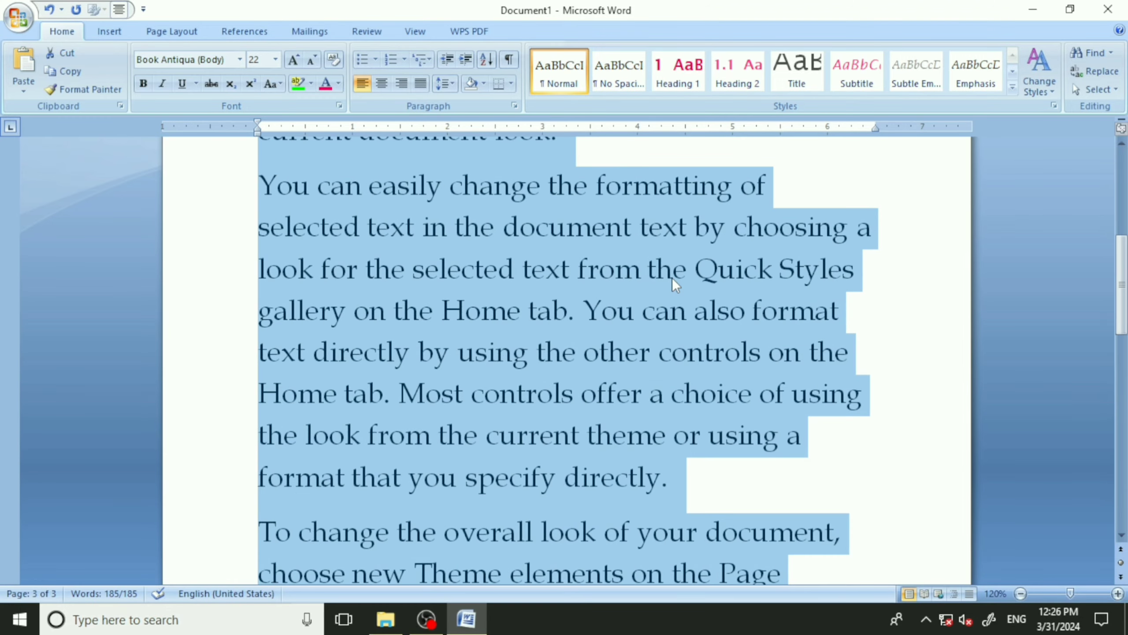
pyautogui.press('ctrl+shift+less')
pyautogui.press('ctrl+shift+less')
pyautogui.press('ctrl+shift+less')
pyautogui.press('ctrl+shift+less')
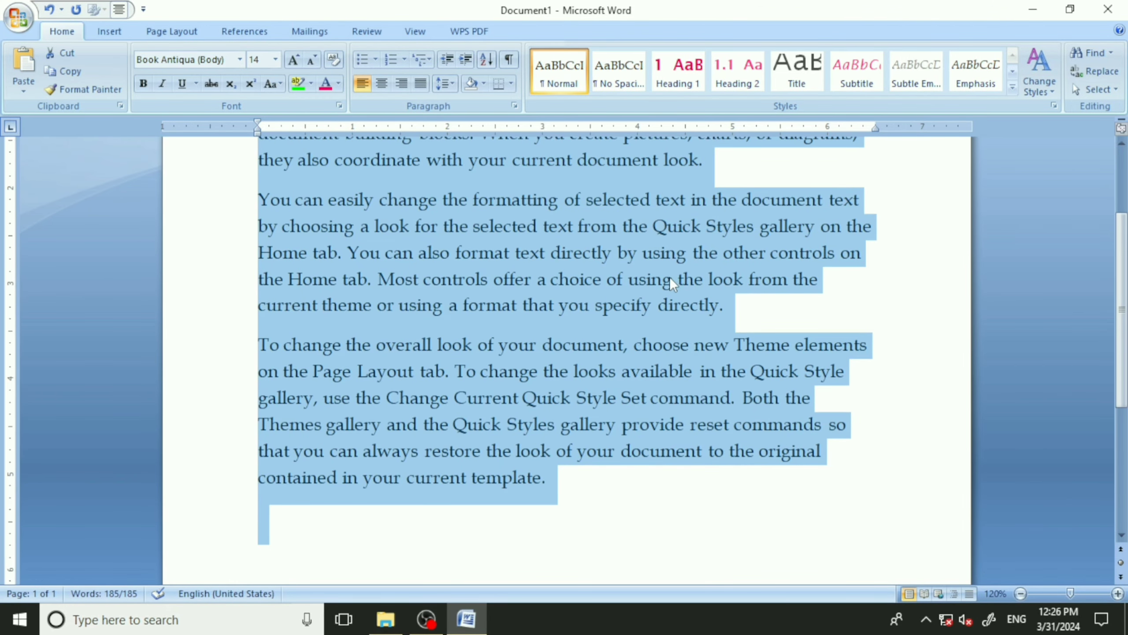
pyautogui.scroll(2, 647, 330)
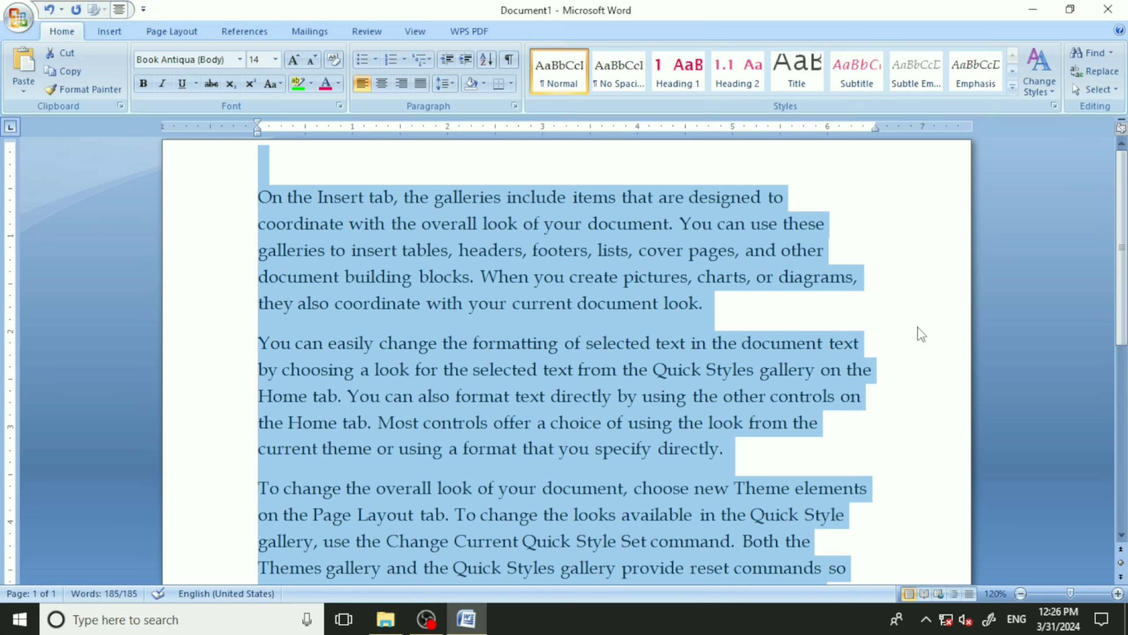
# - Highlight the entire first paragraph in yellow
pyautogui.click(911, 310)
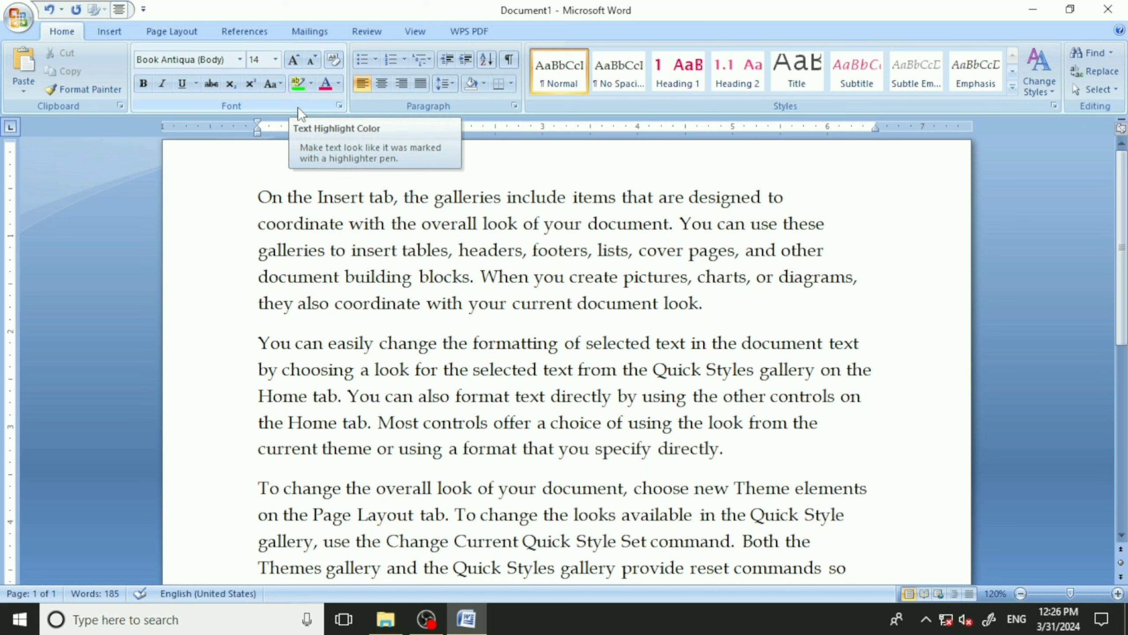
pyautogui.moveTo(729, 305); pyautogui.dragTo(231, 189)
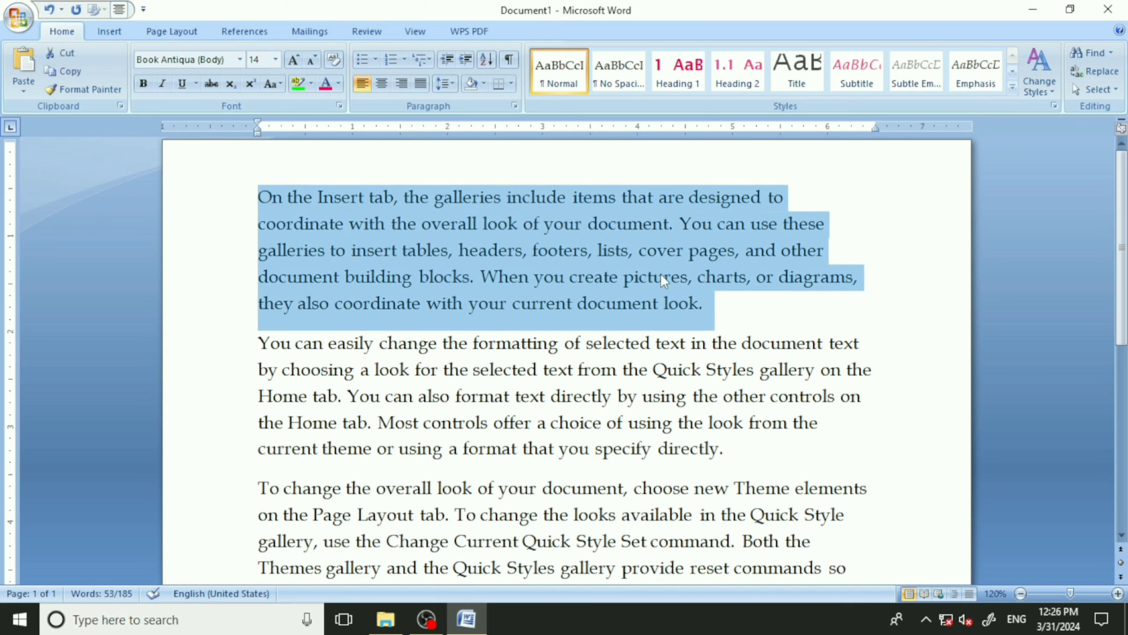
pyautogui.click(312, 84)
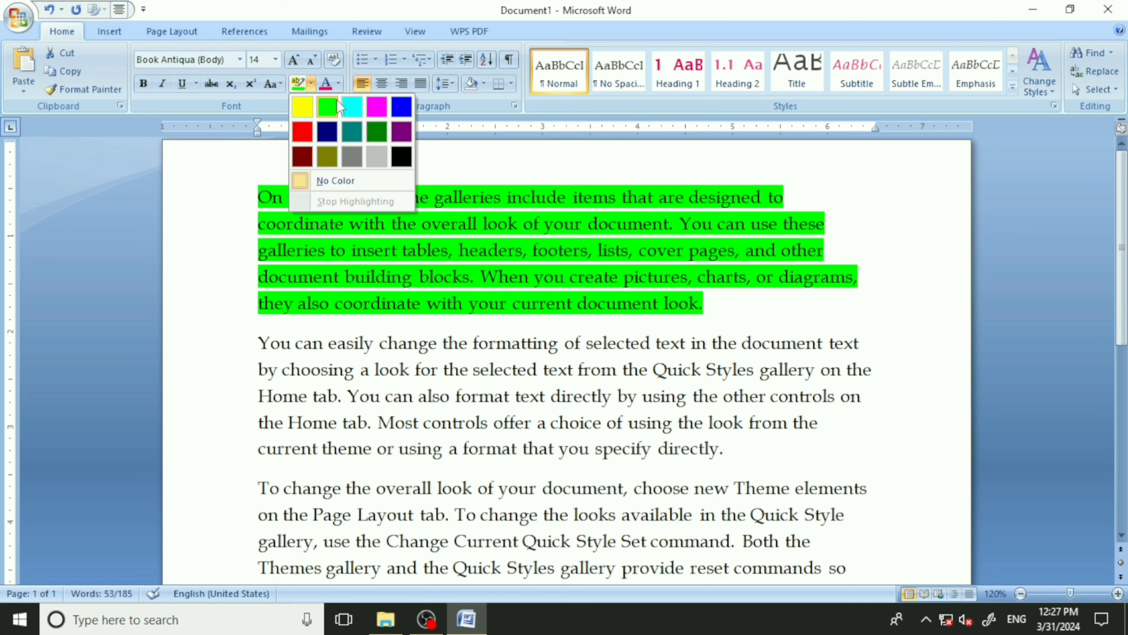
pyautogui.click(306, 107)
pyautogui.click(707, 370)
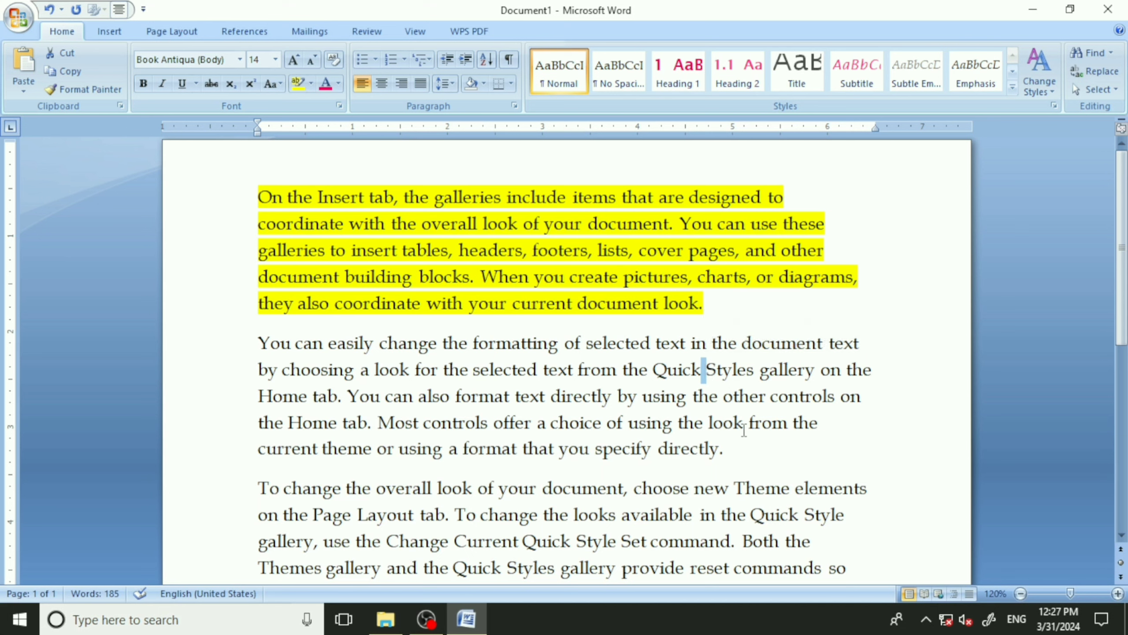
# - Increase the font size of the second paragraph's fourth line to 16
pyautogui.click(201, 343)
pyautogui.click(232, 427)
pyautogui.click(342, 376)
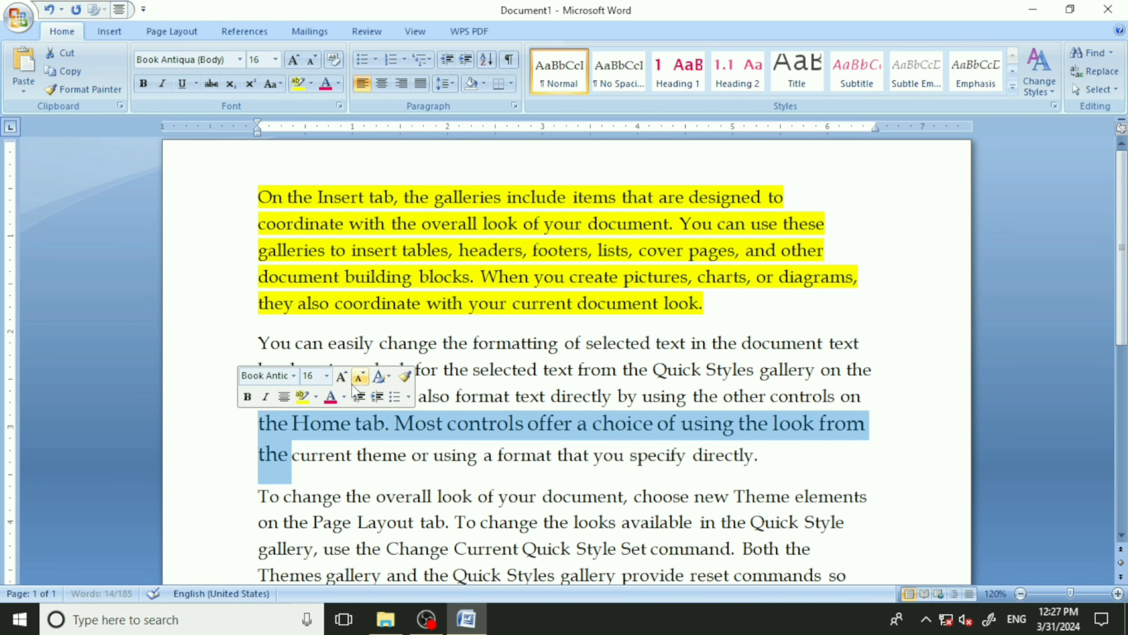
pyautogui.click(540, 396)
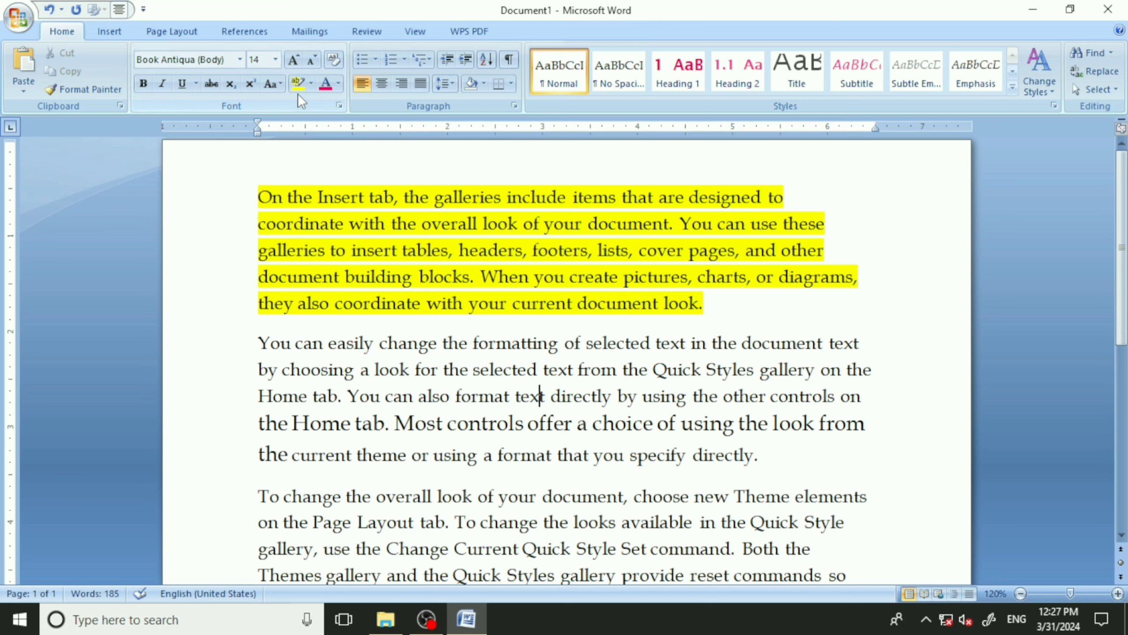
# - Use the bright green text highlighter on the words "formatting", "Quick", "Home", "controls" and "look" in the second paragraph
pyautogui.click(312, 83)
pyautogui.click(329, 109)
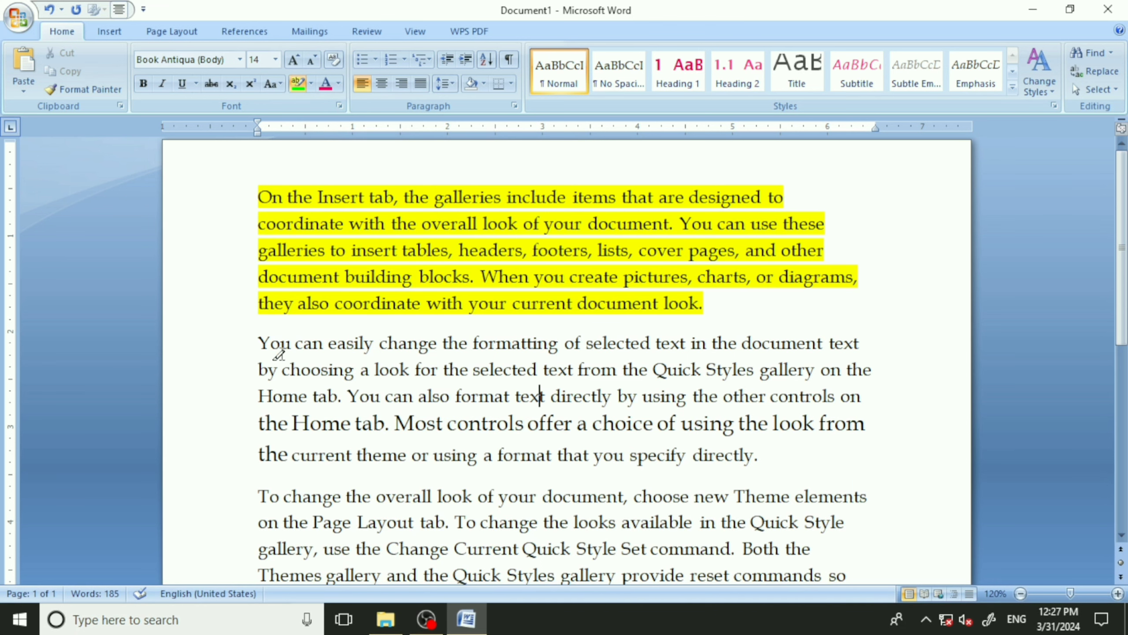
pyautogui.doubleClick(512, 341)
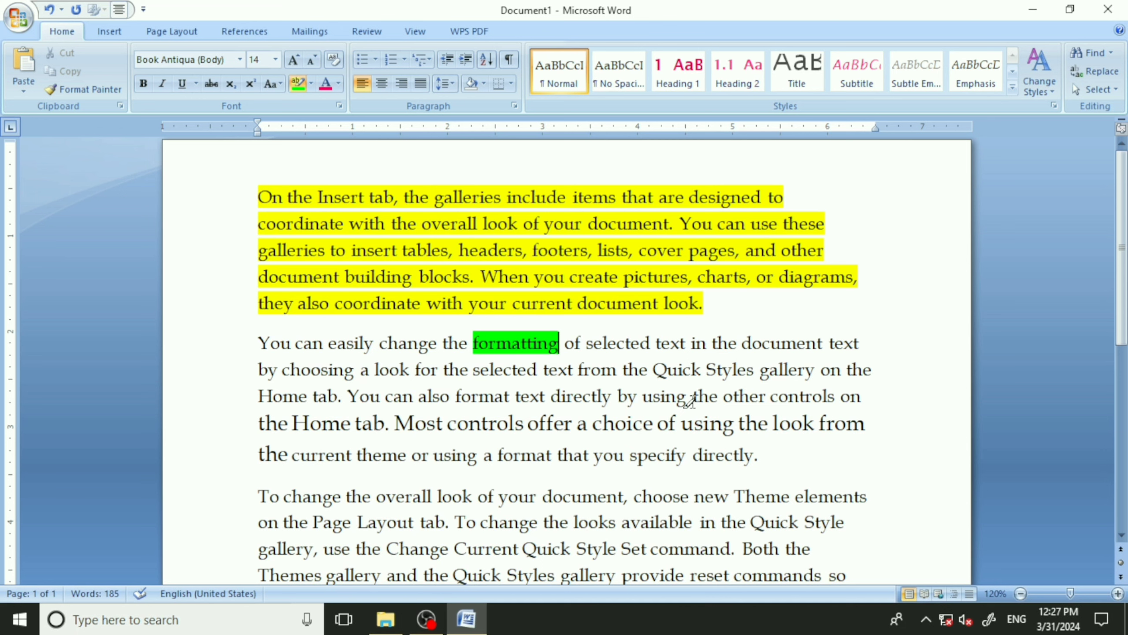
pyautogui.doubleClick(680, 369)
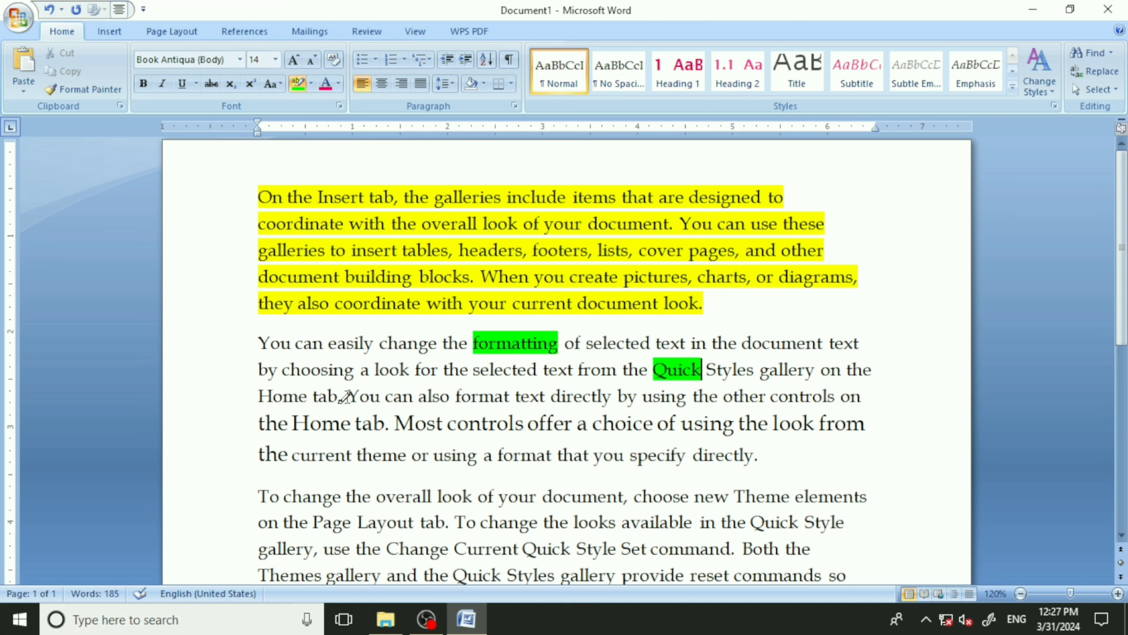
pyautogui.doubleClick(293, 395)
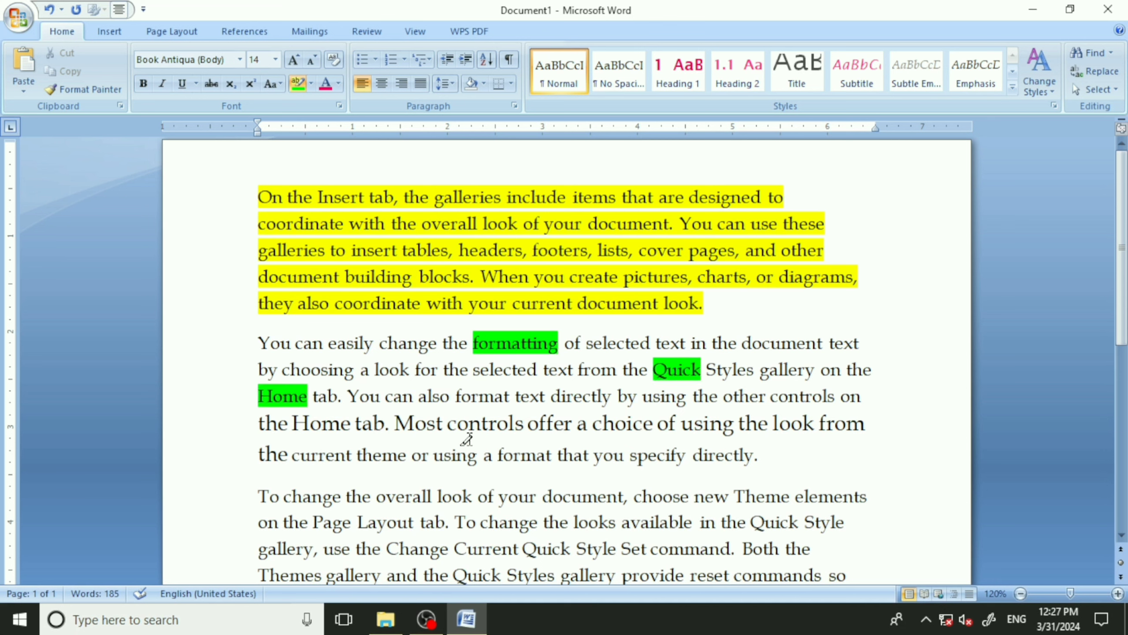
pyautogui.doubleClick(493, 427)
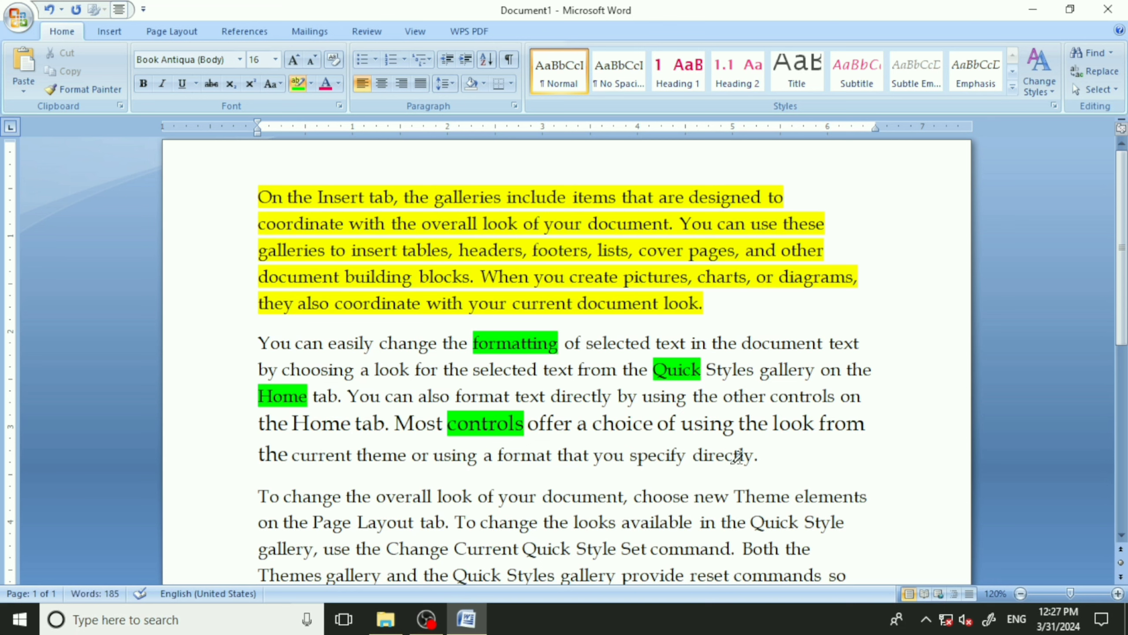
pyautogui.doubleClick(795, 423)
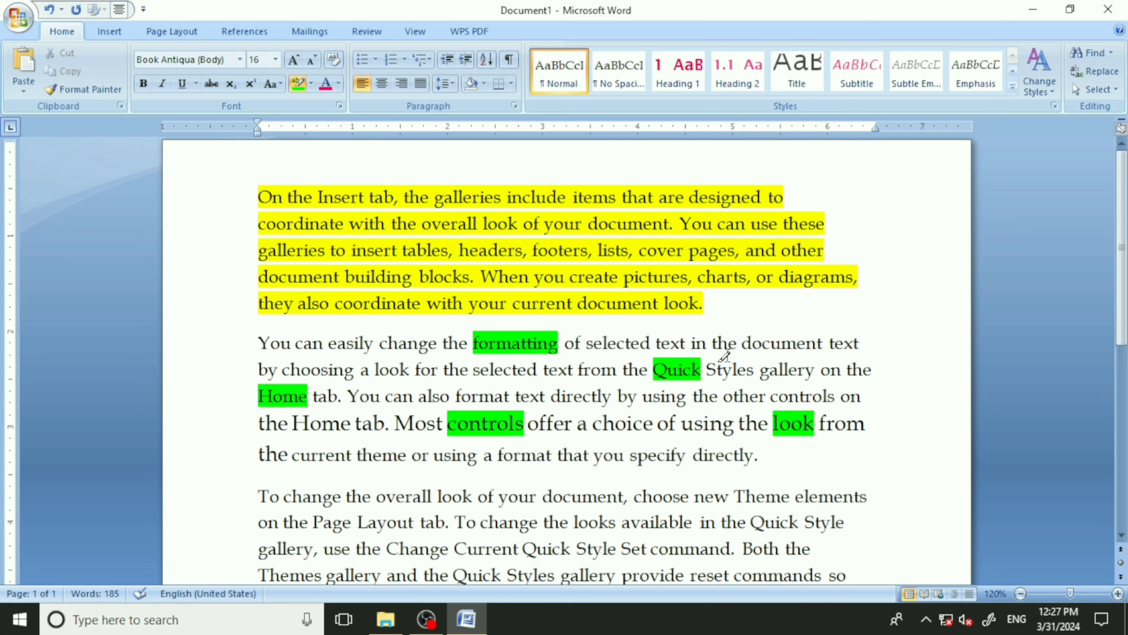
# - Pick the theme color Pink, Accent 1, Darker 25% as the font color at the insertion point
pyautogui.scroll(-5, 725, 355)
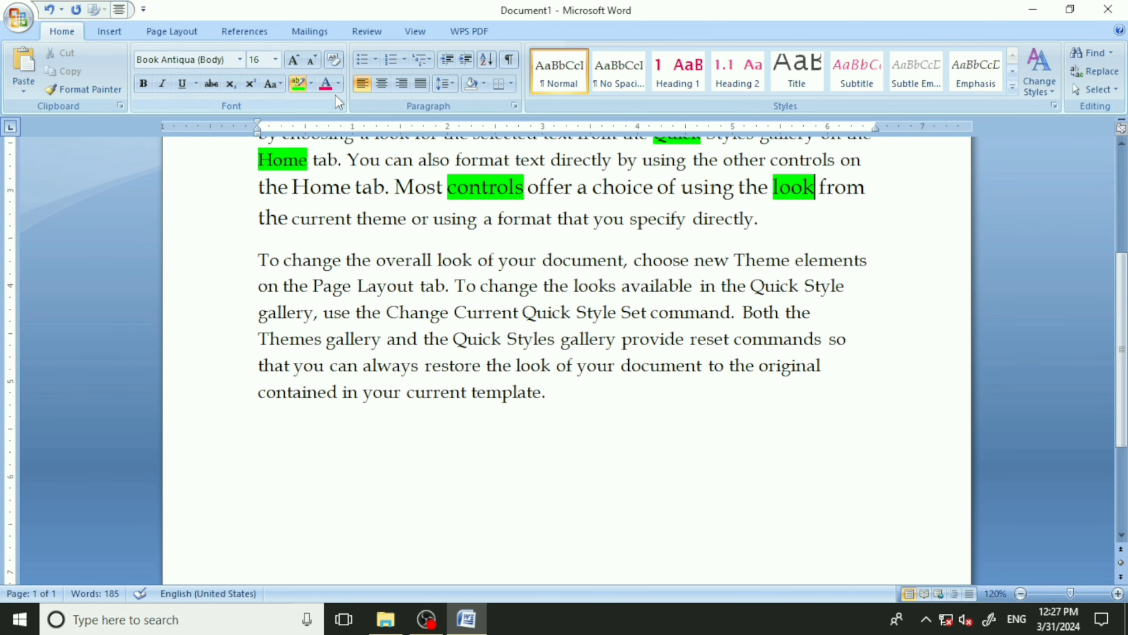
pyautogui.click(338, 84)
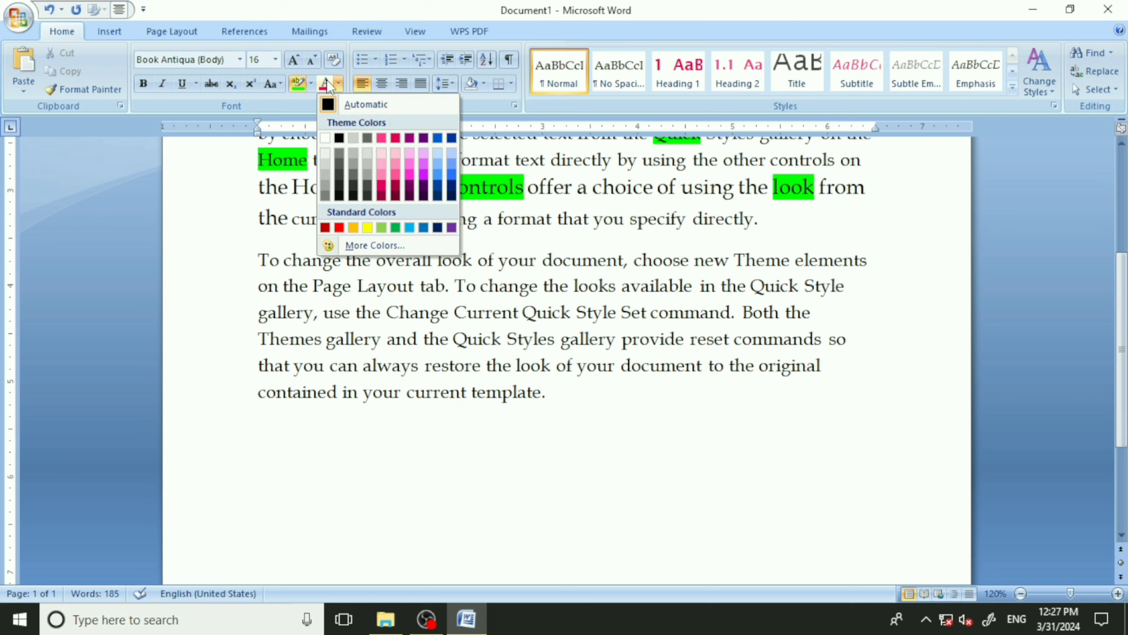
pyautogui.click(340, 81)
pyautogui.click(338, 84)
pyautogui.click(383, 189)
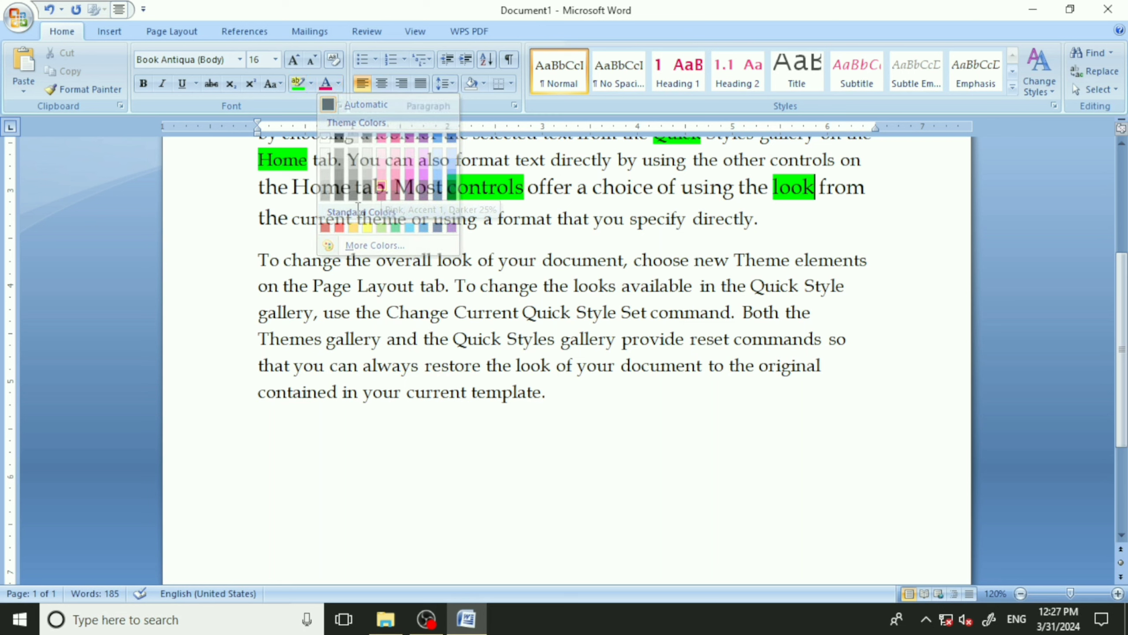
# - Color all text of the last paragraph in a light blue theme font color
pyautogui.click(340, 84)
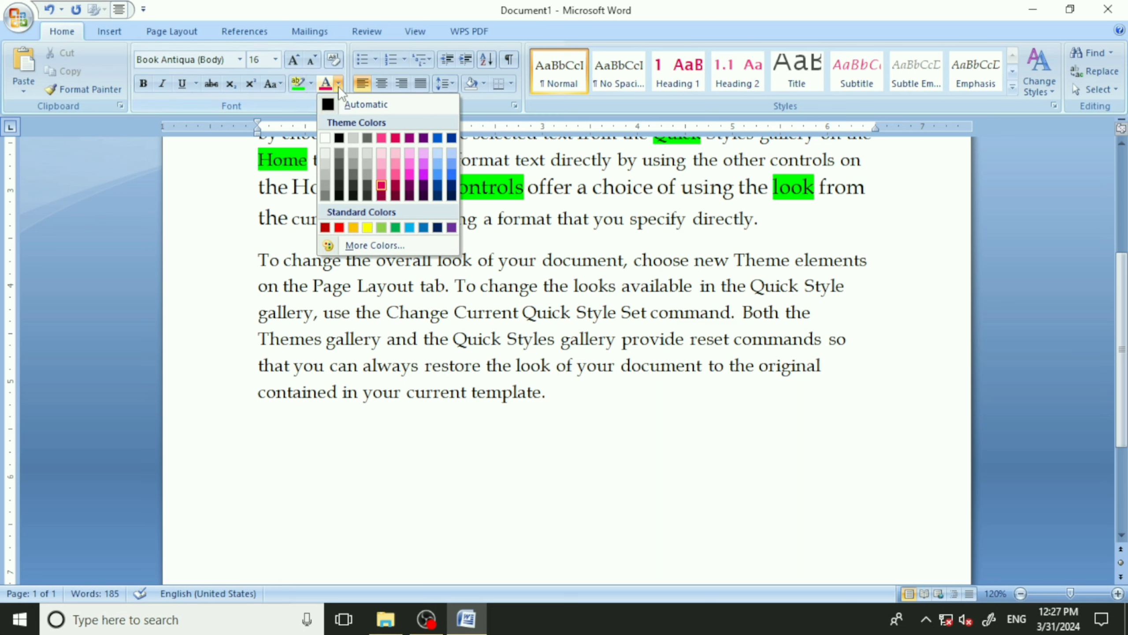
pyautogui.click(439, 175)
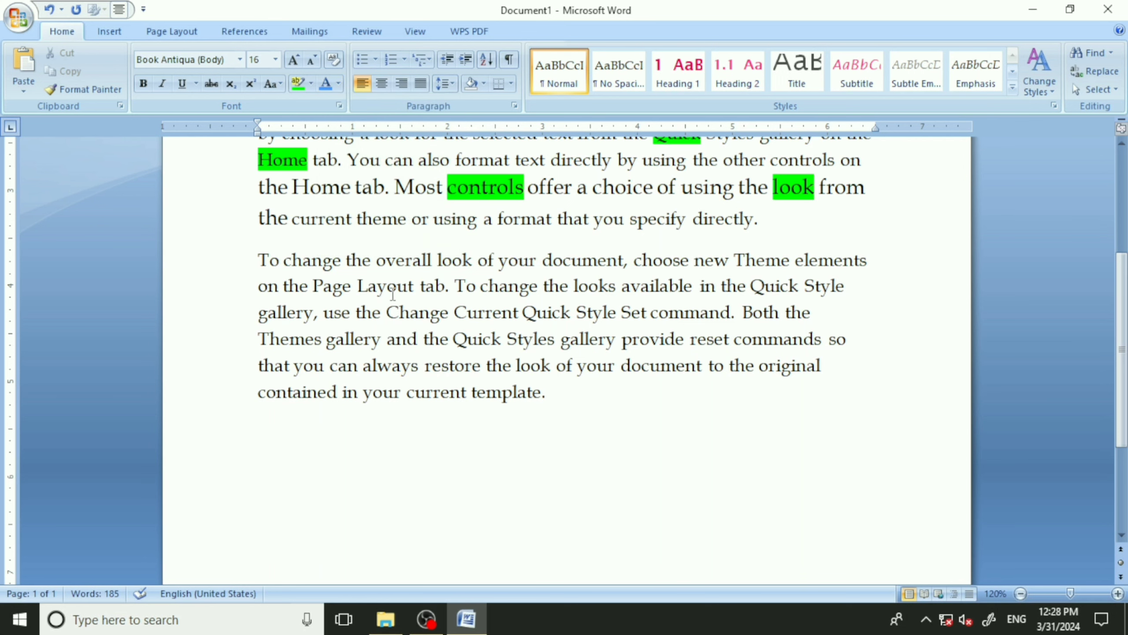
pyautogui.moveTo(259, 252); pyautogui.dragTo(567, 394)
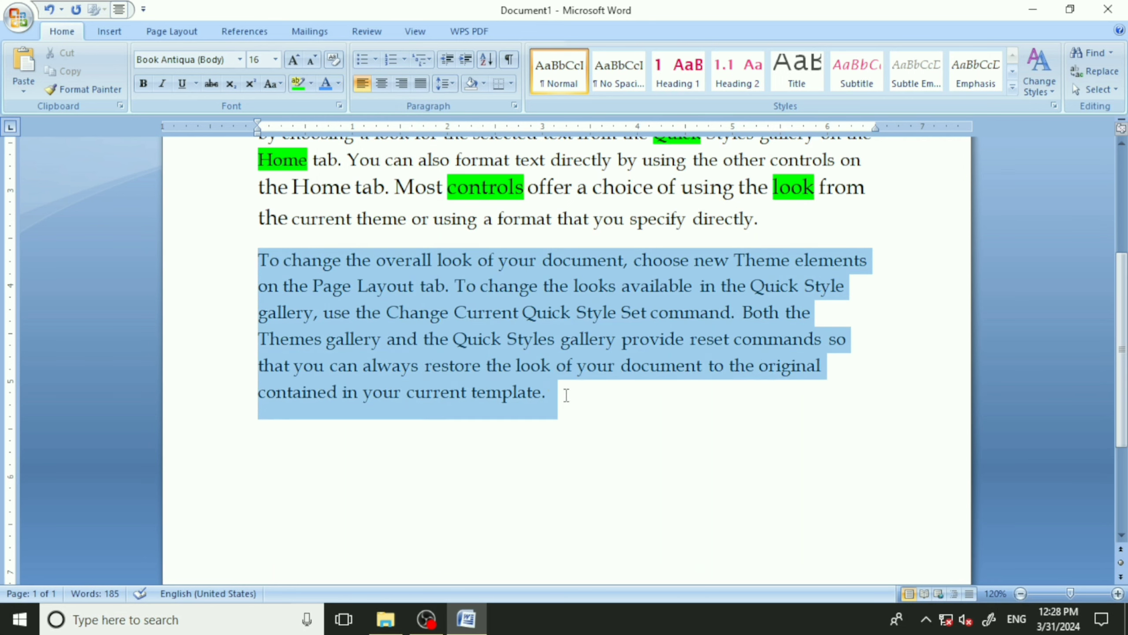
pyautogui.click(325, 83)
pyautogui.click(227, 289)
pyautogui.click(559, 389)
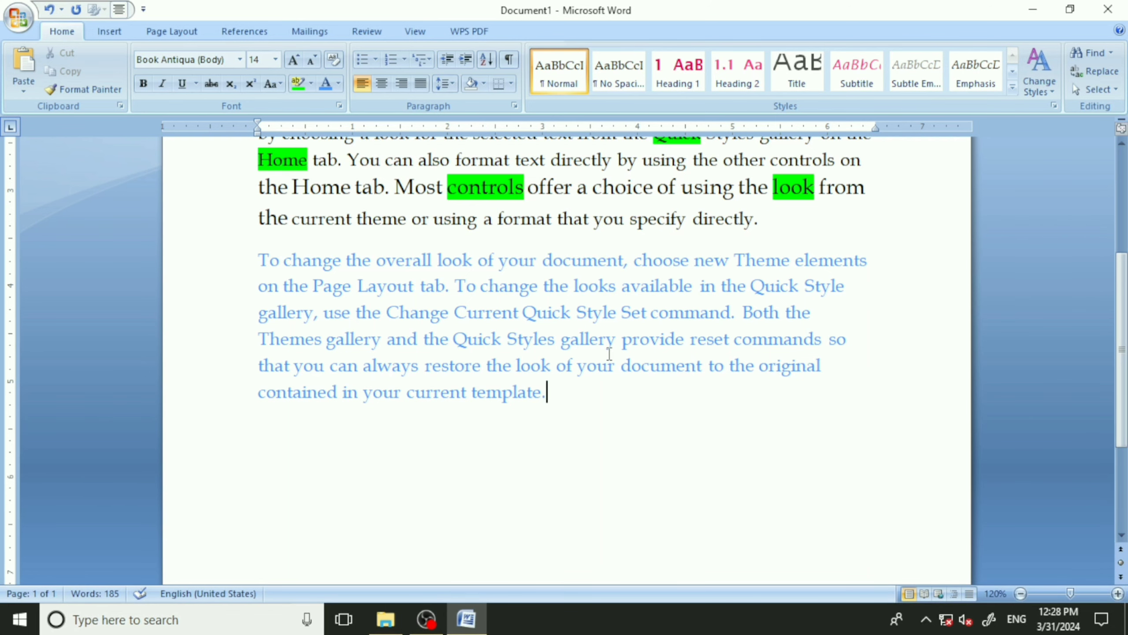
# - Define a custom light green font color from the color spectrum, adjusting its red value and brightness
pyautogui.scroll(3, 606, 349)
pyautogui.scroll(-1, 604, 339)
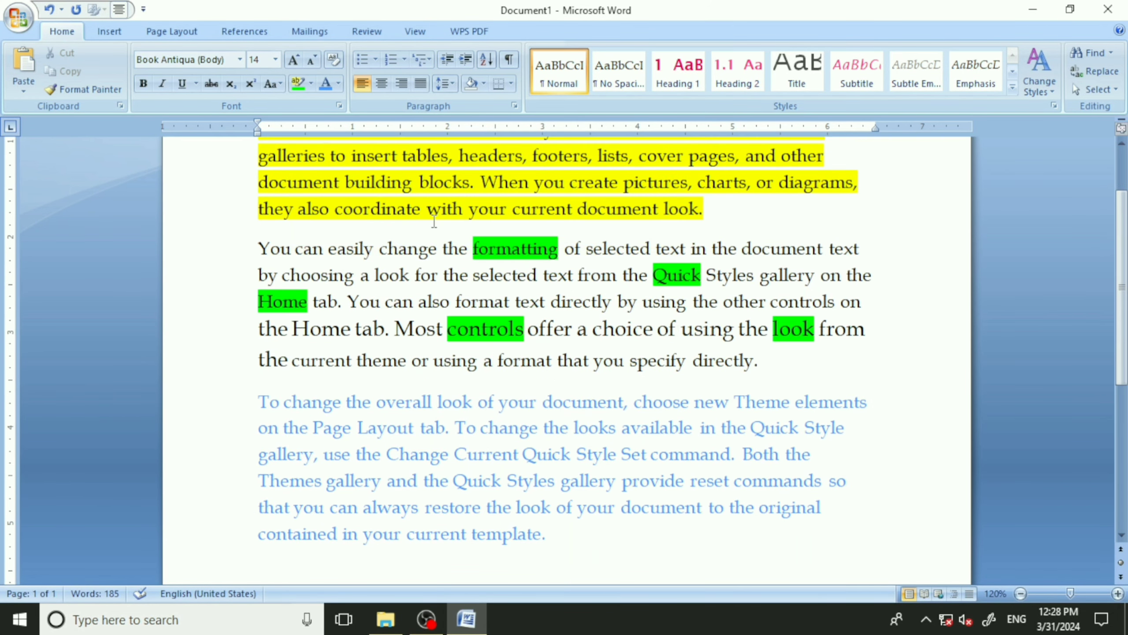
pyautogui.click(339, 84)
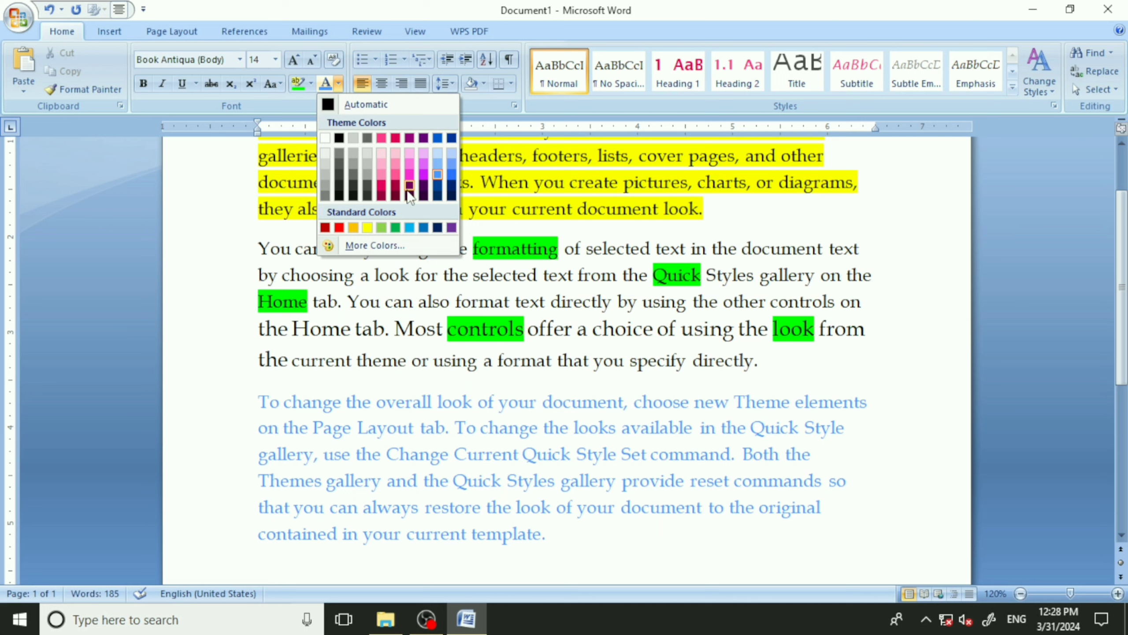
pyautogui.click(367, 247)
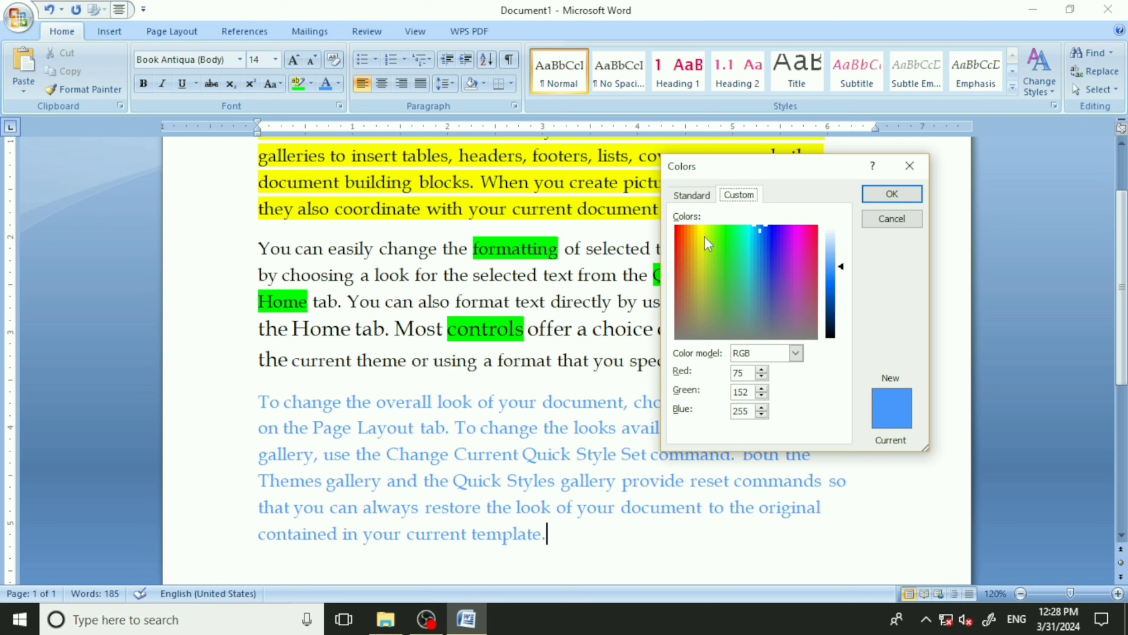
pyautogui.click(716, 242)
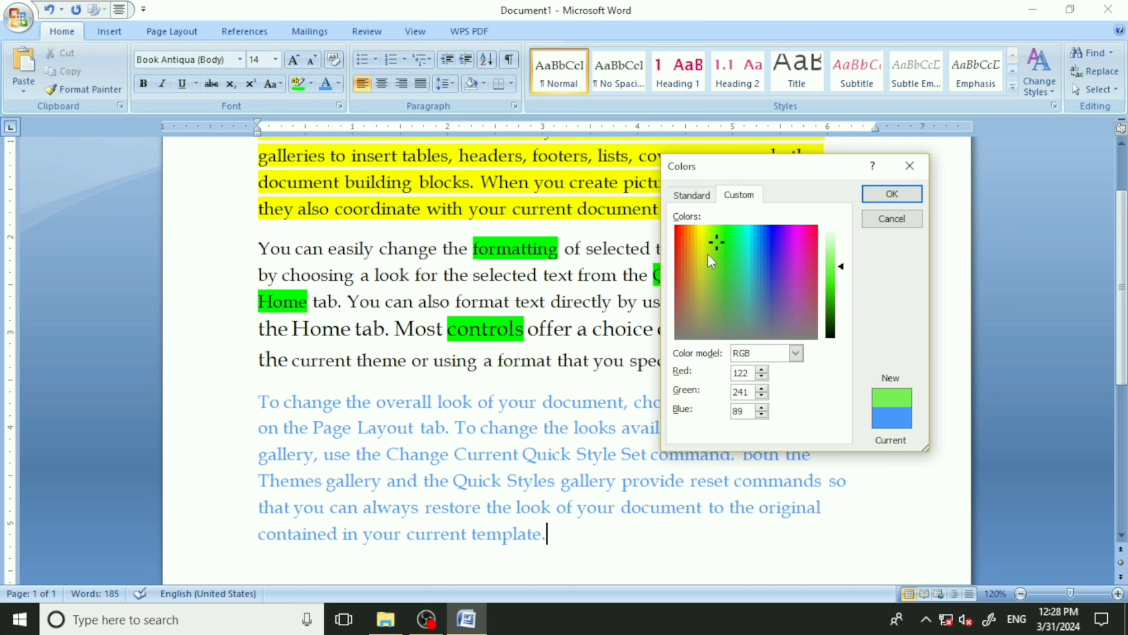
pyautogui.click(718, 255)
pyautogui.click(761, 370)
pyautogui.click(761, 378)
pyautogui.click(761, 378)
pyautogui.moveTo(843, 267); pyautogui.dragTo(851, 290)
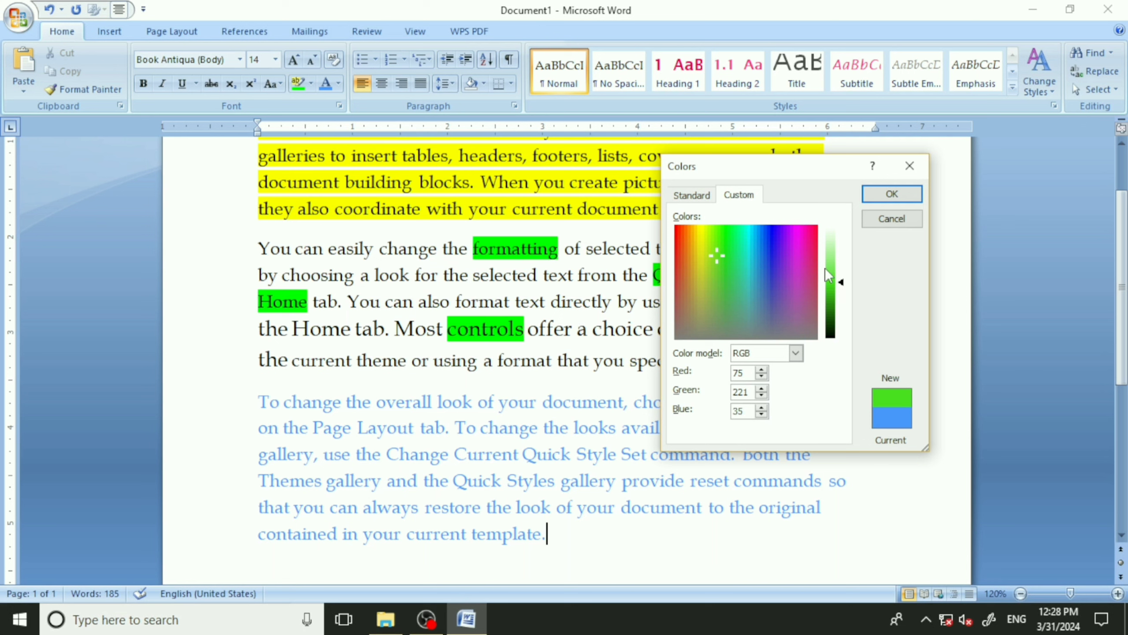
pyautogui.moveTo(843, 285); pyautogui.dragTo(846, 263)
pyautogui.click(887, 198)
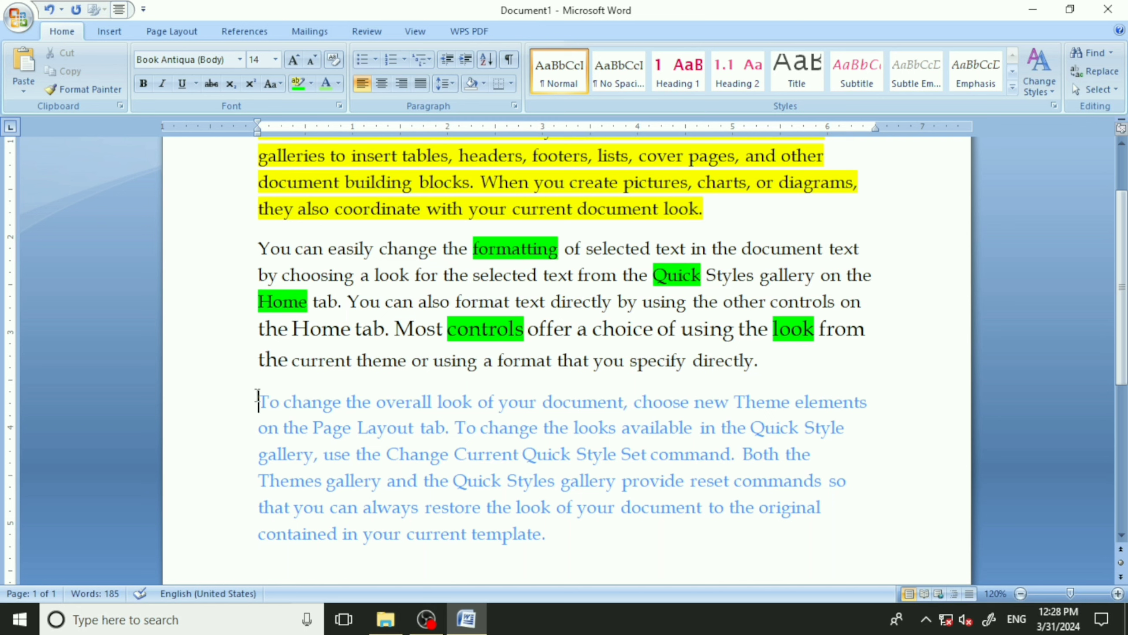
# - Apply the custom light green font color to the first two lines of the last paragraph
pyautogui.moveTo(260, 399); pyautogui.dragTo(833, 442)
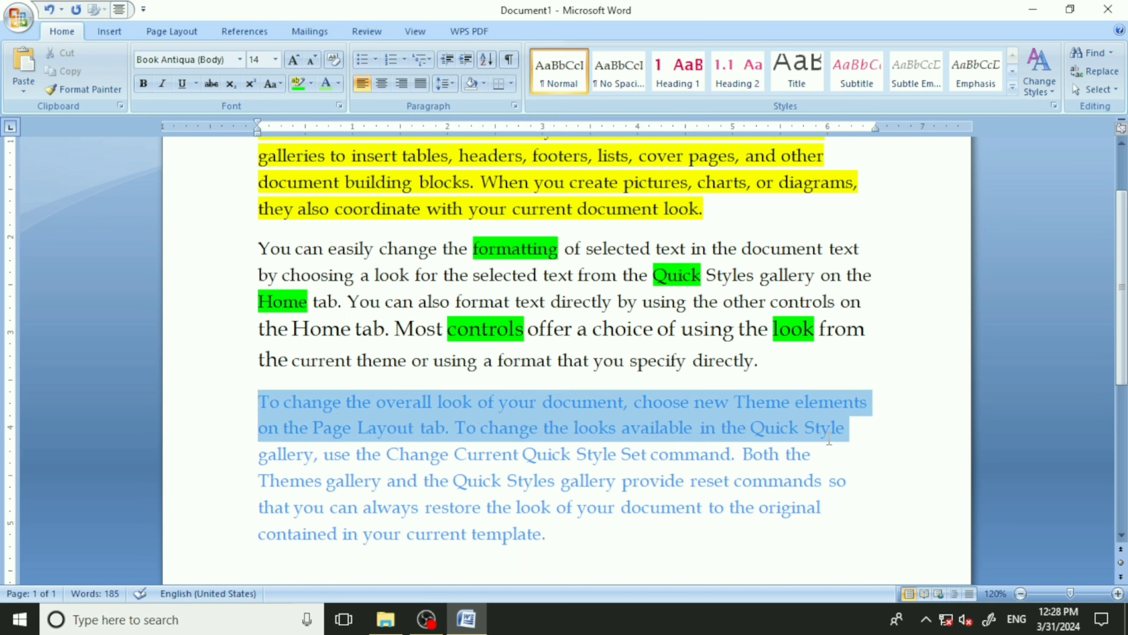
pyautogui.click(324, 85)
pyautogui.click(906, 454)
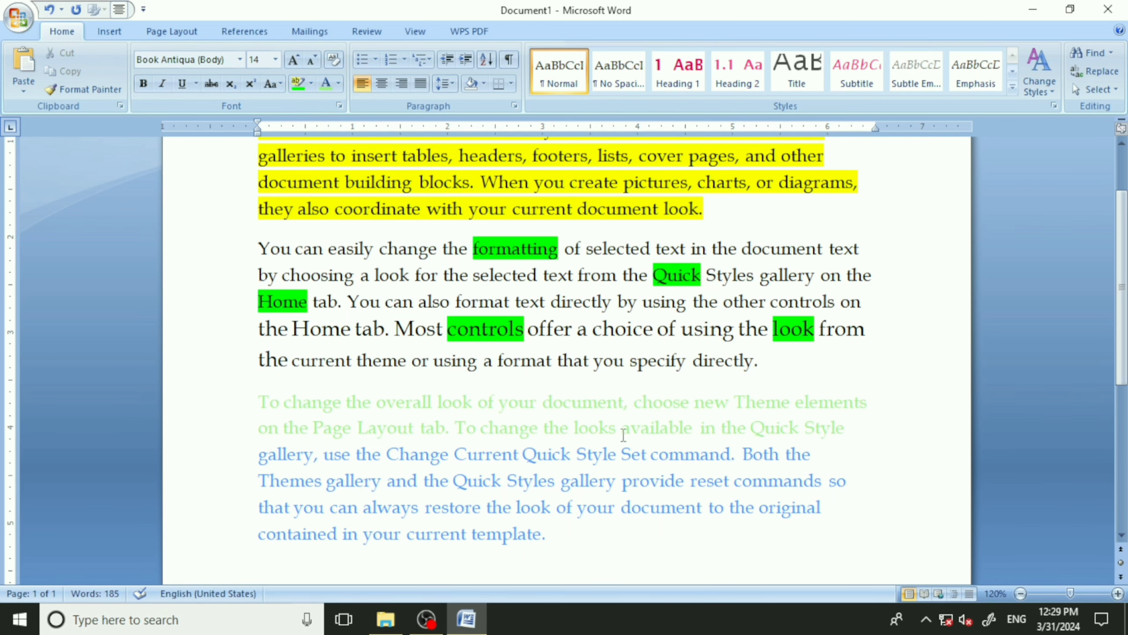
pyautogui.scroll(-1, 612, 428)
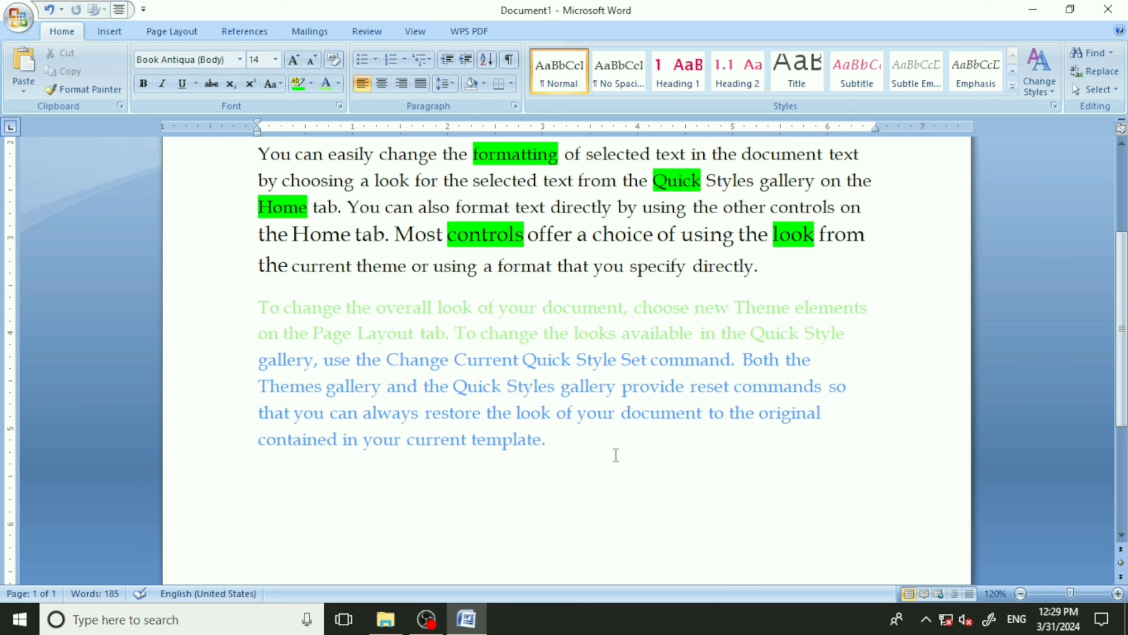
# - Examine the font, style, size, color, underline and effects options in the Font dialog and close it
pyautogui.scroll(2, 614, 456)
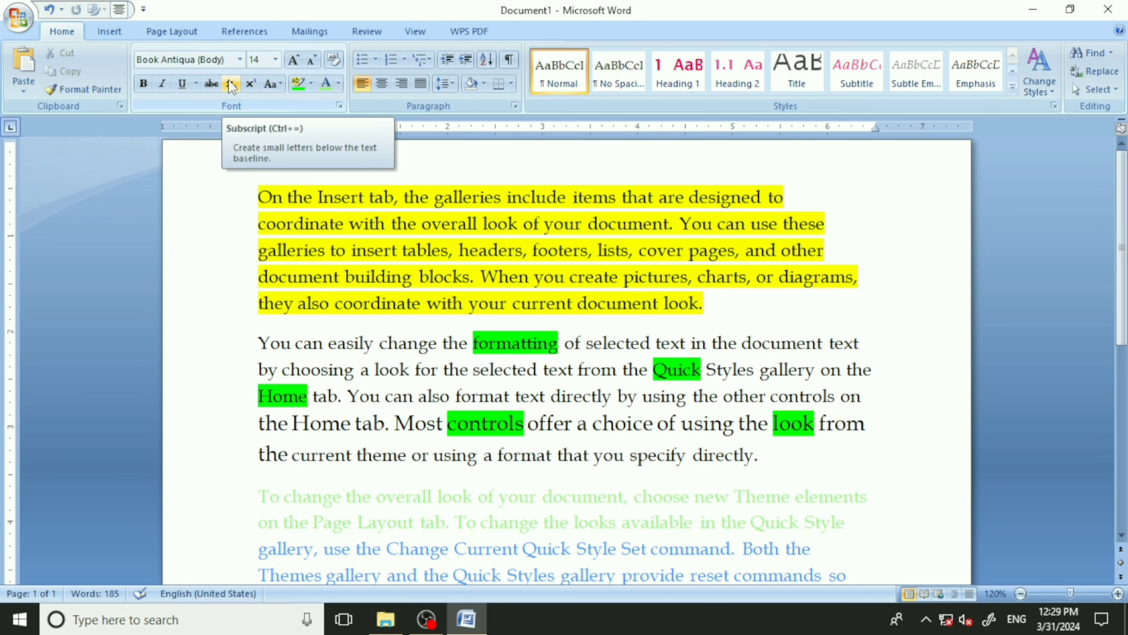
pyautogui.click(341, 107)
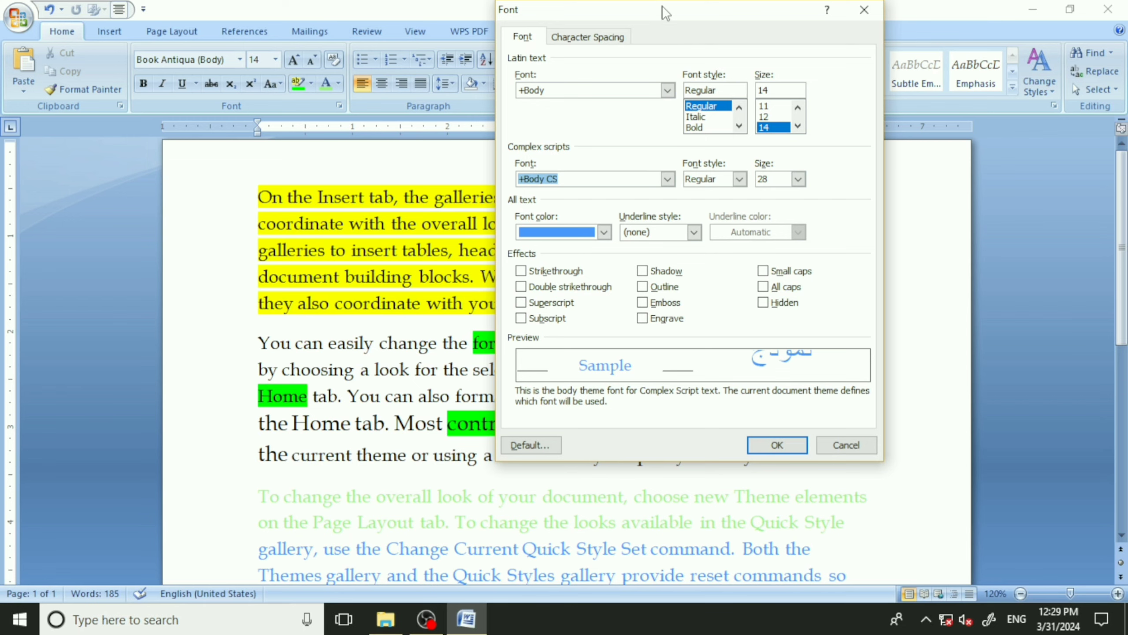
pyautogui.moveTo(665, 12); pyautogui.dragTo(831, 8)
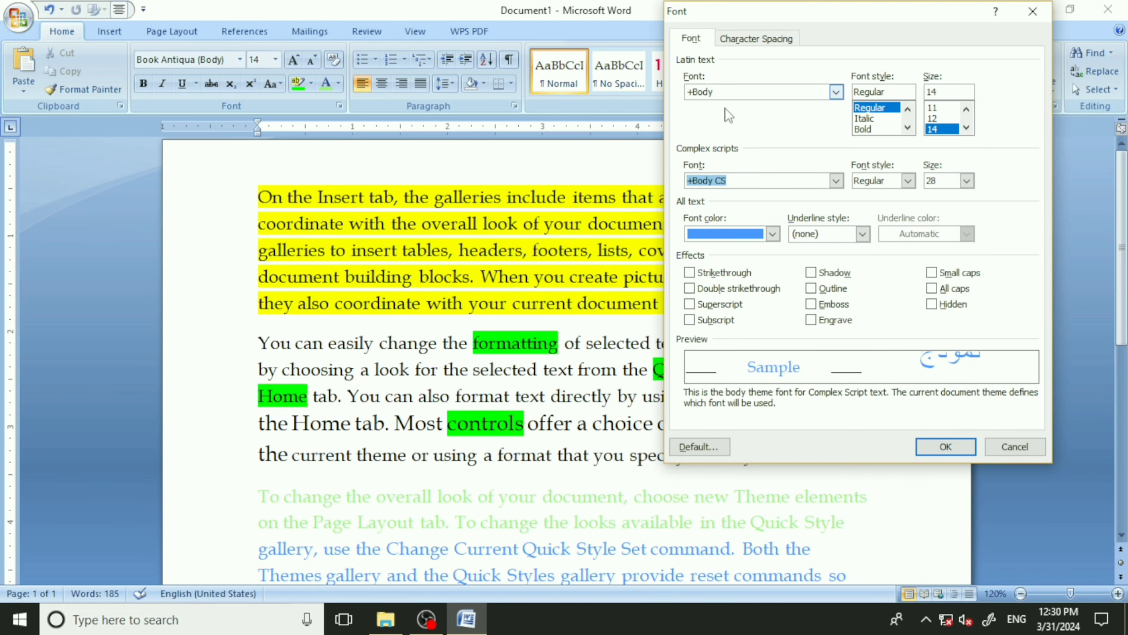
pyautogui.click(1033, 11)
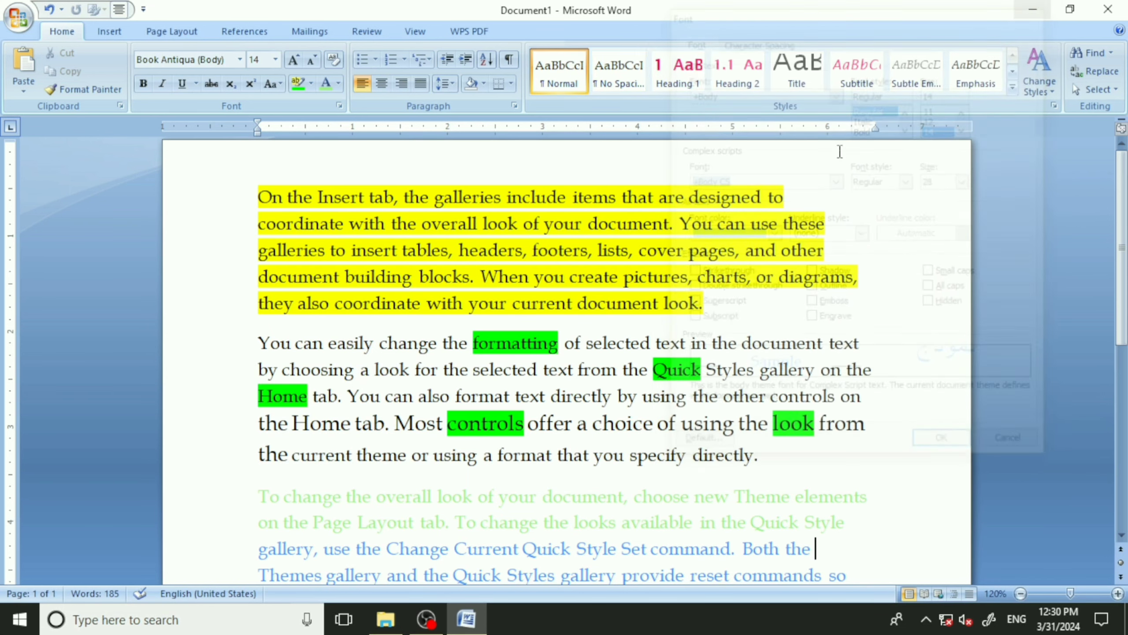
# - Clear the formatting of the entire document text
pyautogui.hotkey('ctrl', 'a')
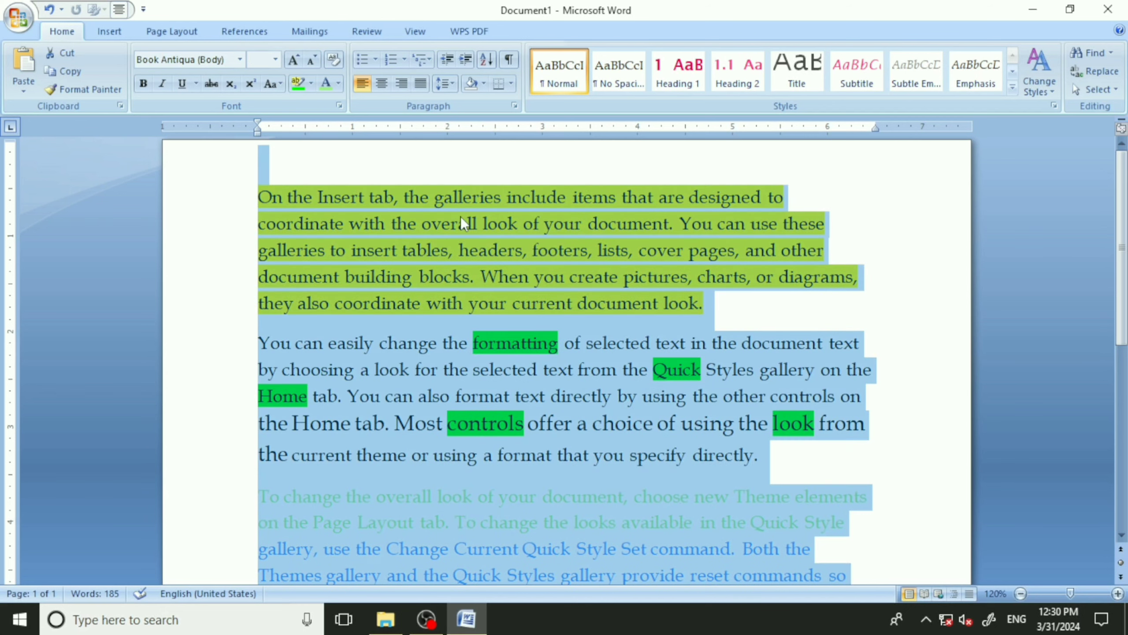
pyautogui.click(334, 60)
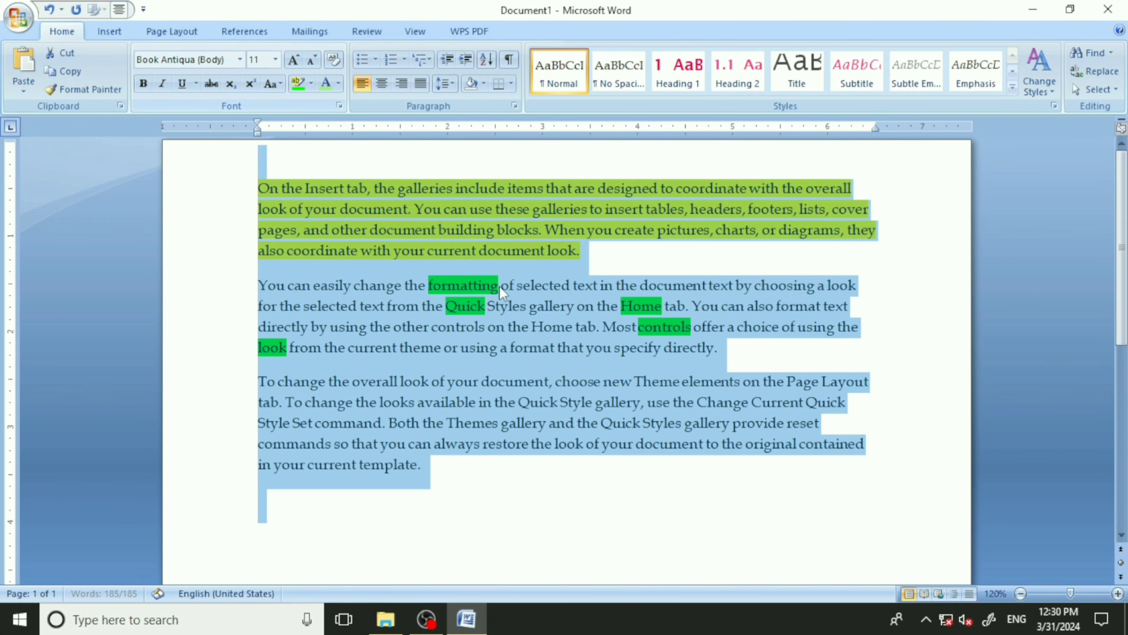
pyautogui.click(577, 444)
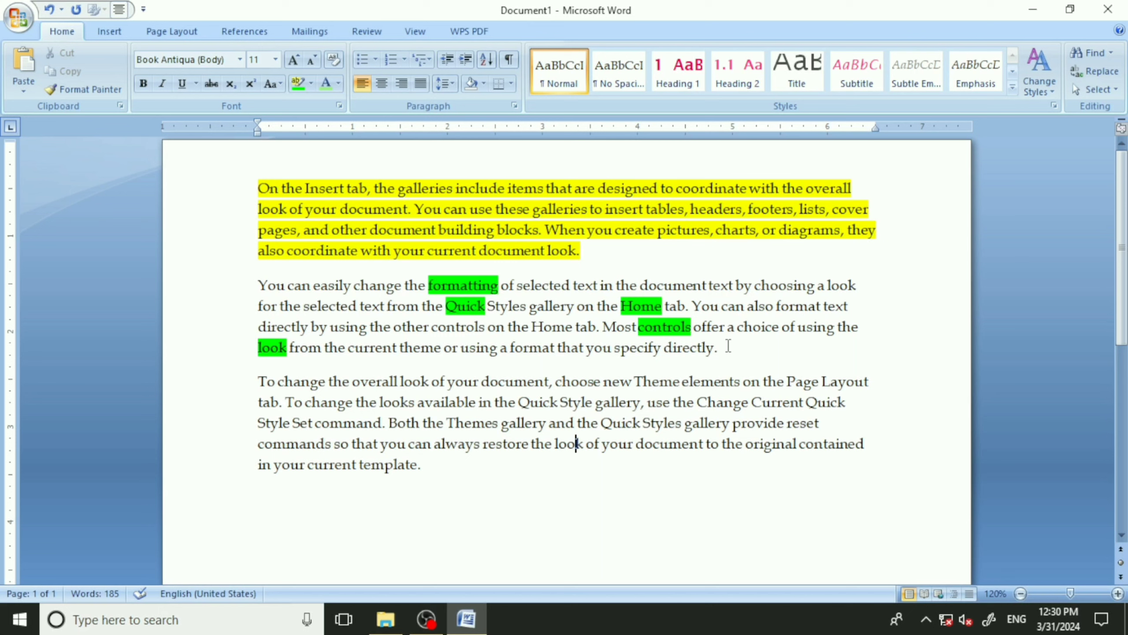
# - Highlight the whole second paragraph in bright green
pyautogui.click(708, 328)
pyautogui.moveTo(708, 328); pyautogui.dragTo(399, 352)
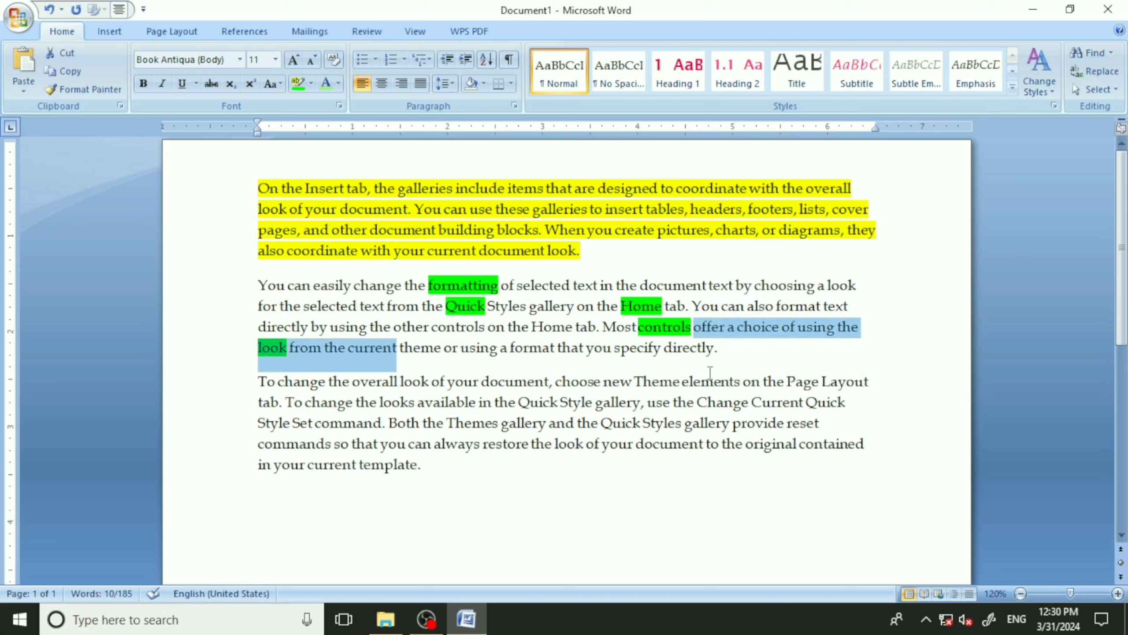
pyautogui.moveTo(718, 349); pyautogui.dragTo(260, 287)
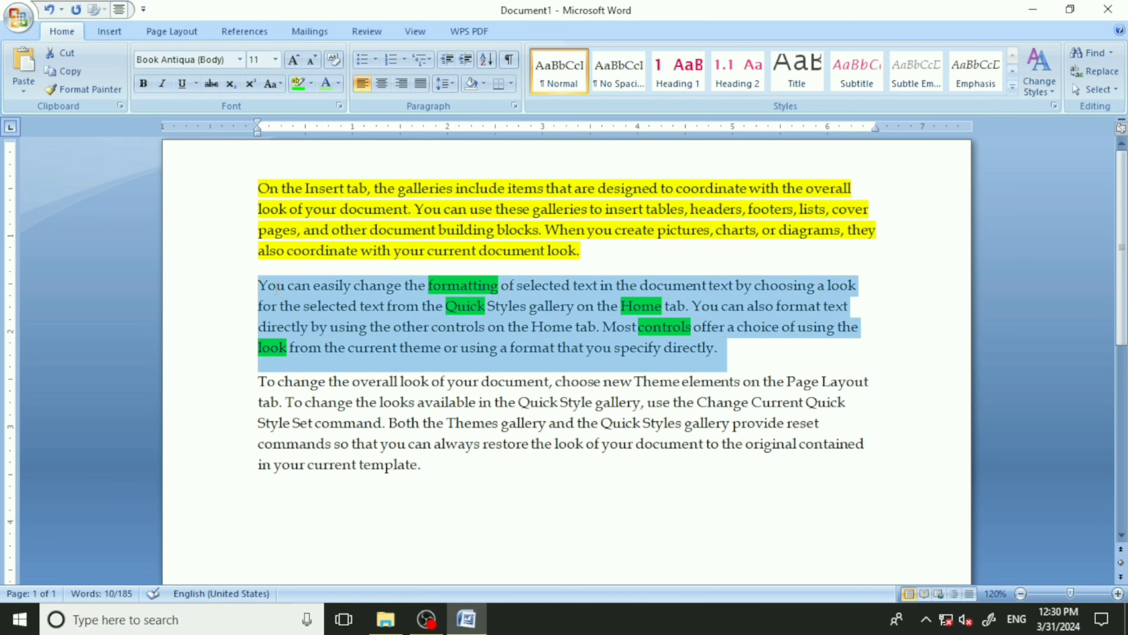
pyautogui.click(296, 84)
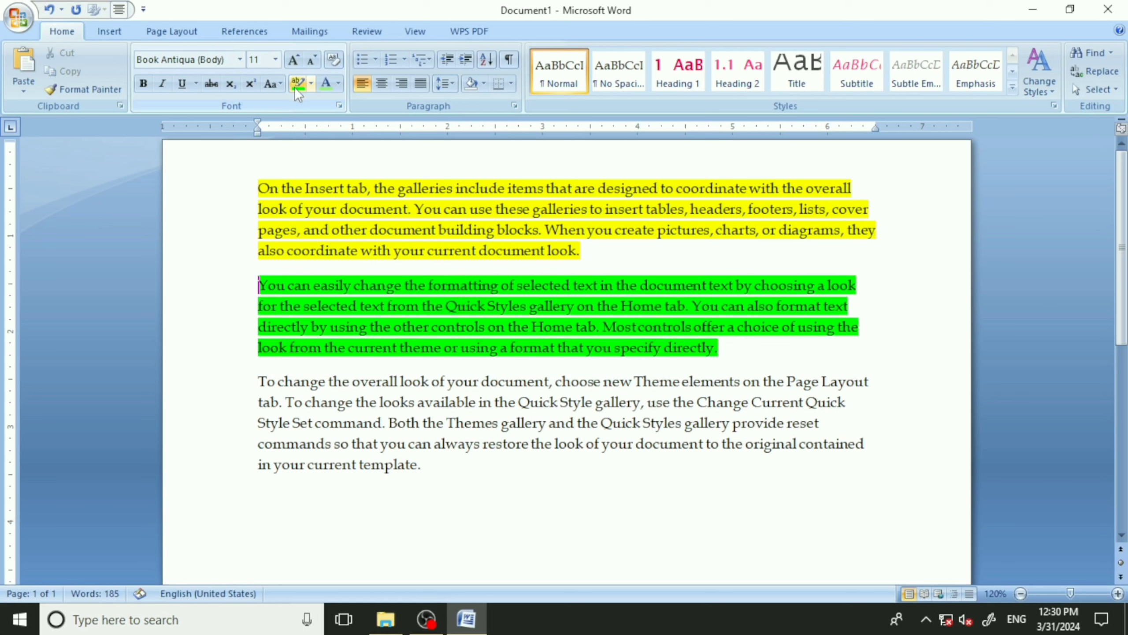
# - Remove the text highlighting from the first and second paragraphs using the No Color highlighter
pyautogui.click(311, 84)
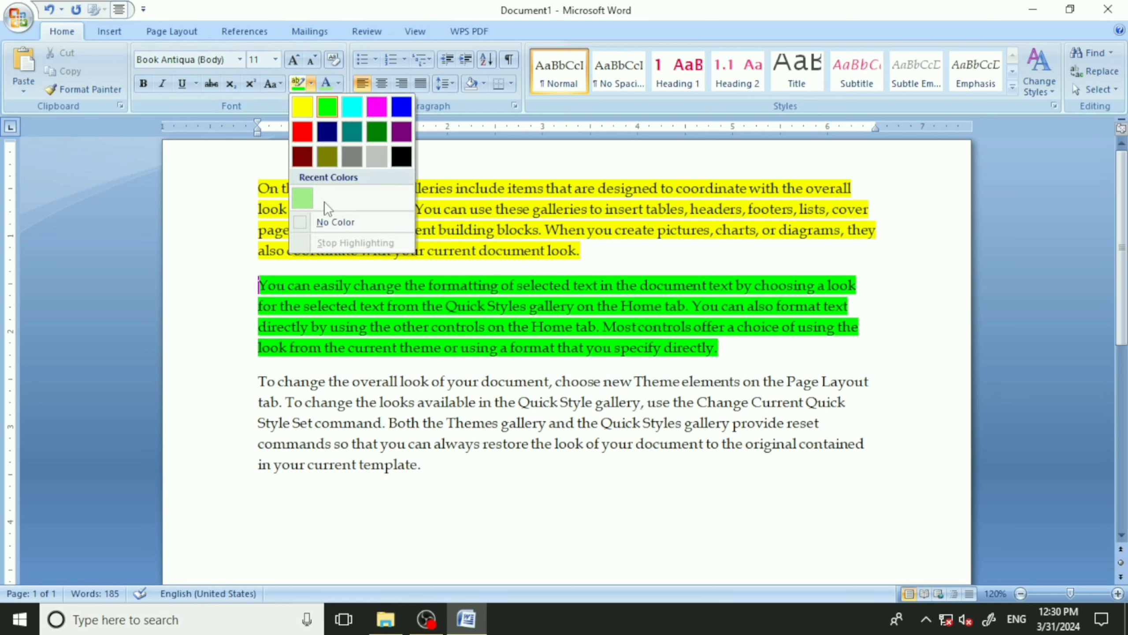
pyautogui.click(328, 222)
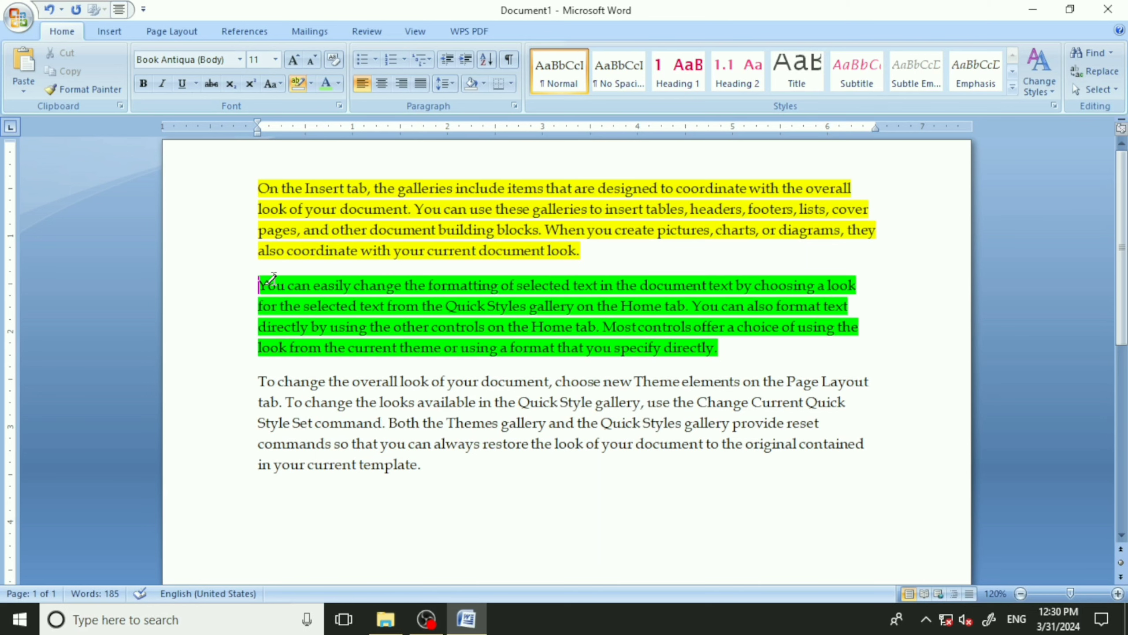
pyautogui.moveTo(722, 350)
pyautogui.mouseDown()
pyautogui.moveTo(444, 329)
pyautogui.moveTo(305, 284)
pyautogui.moveTo(259, 250)
pyautogui.mouseUp()
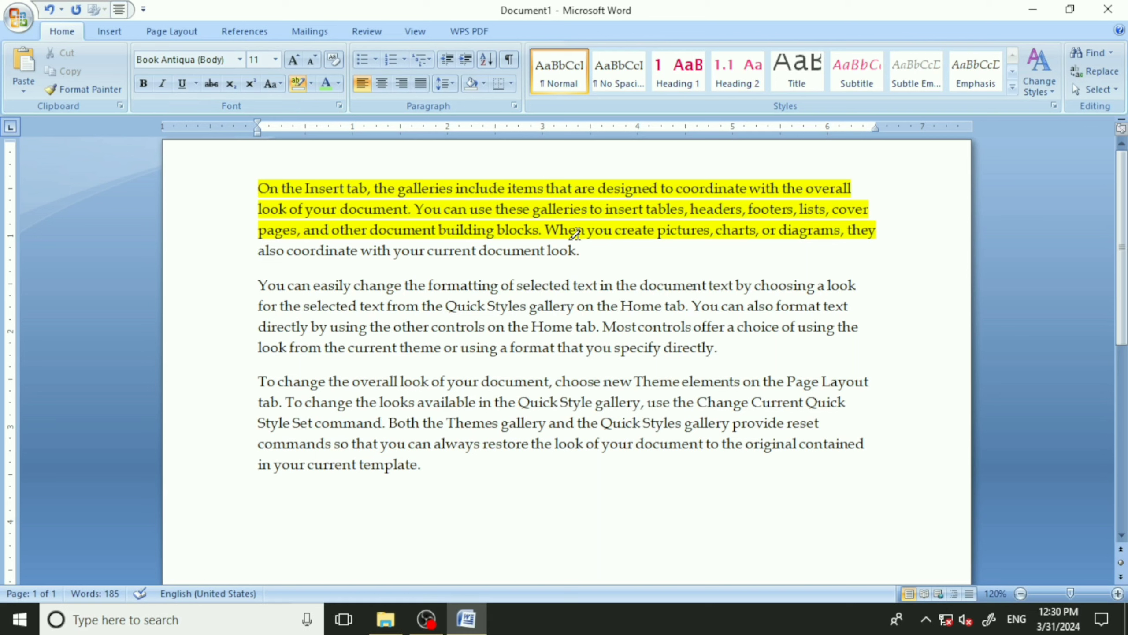
pyautogui.moveTo(873, 229); pyautogui.dragTo(260, 189)
pyautogui.click(667, 264)
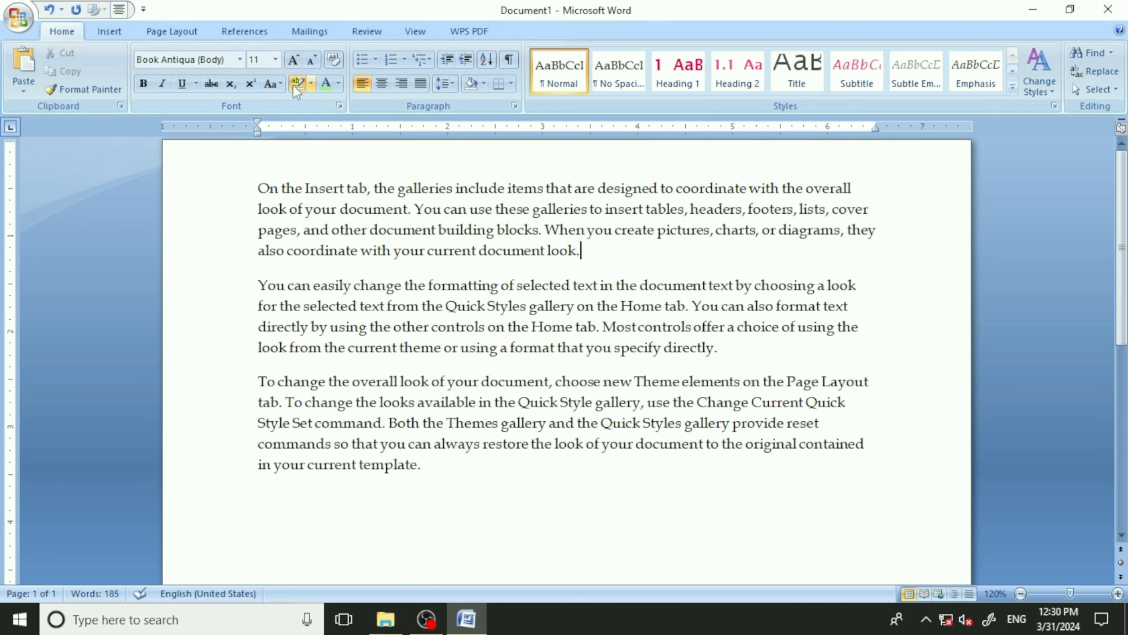
# - Set the first paragraph's Latin text font to Bahnschrift Light through the Font dialog and check the font list
pyautogui.click(275, 59)
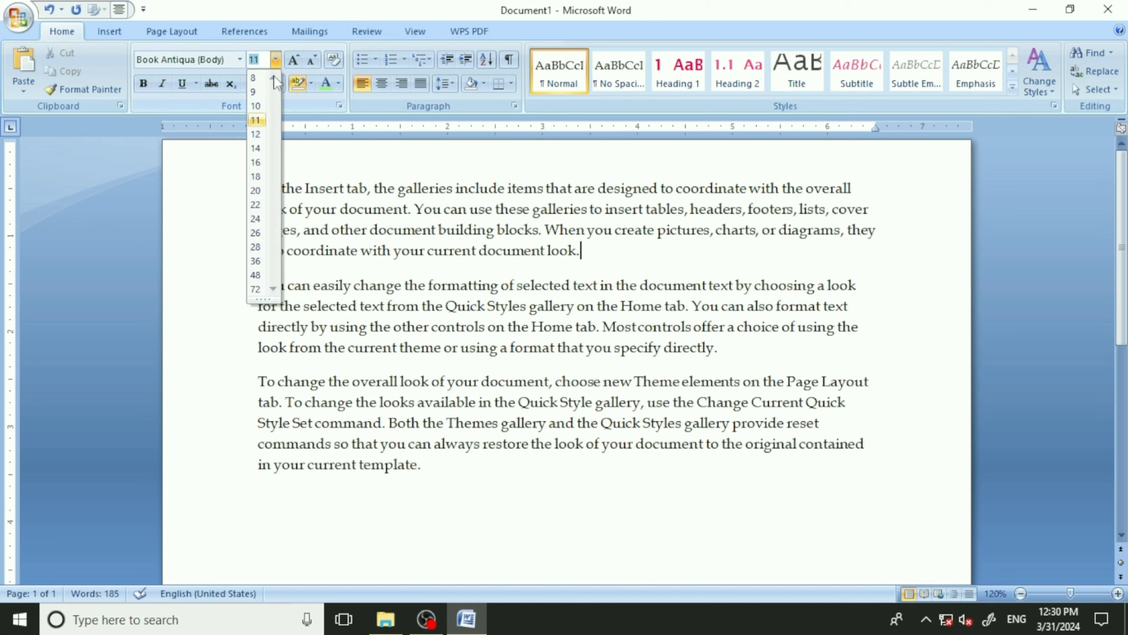
pyautogui.click(582, 251)
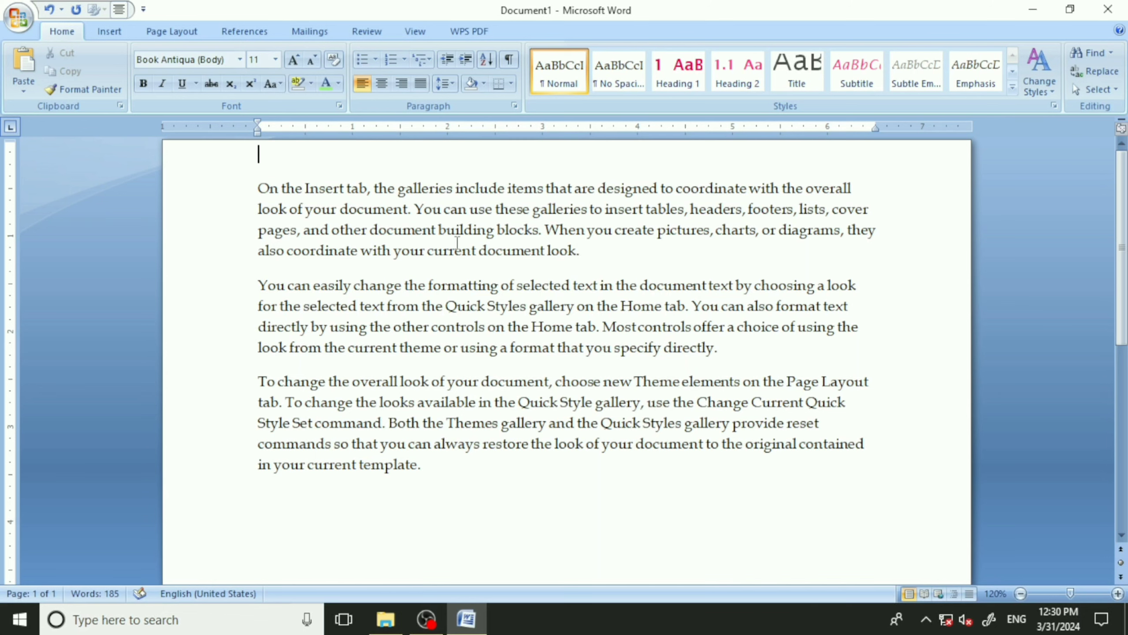
pyautogui.moveTo(584, 252); pyautogui.dragTo(222, 189)
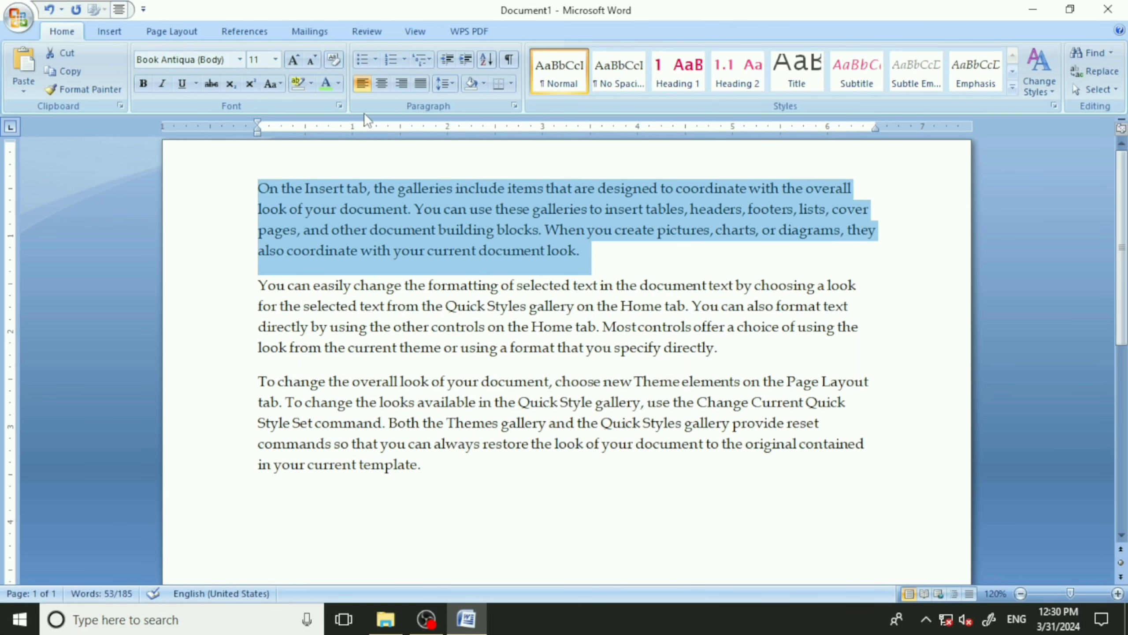
pyautogui.click(341, 105)
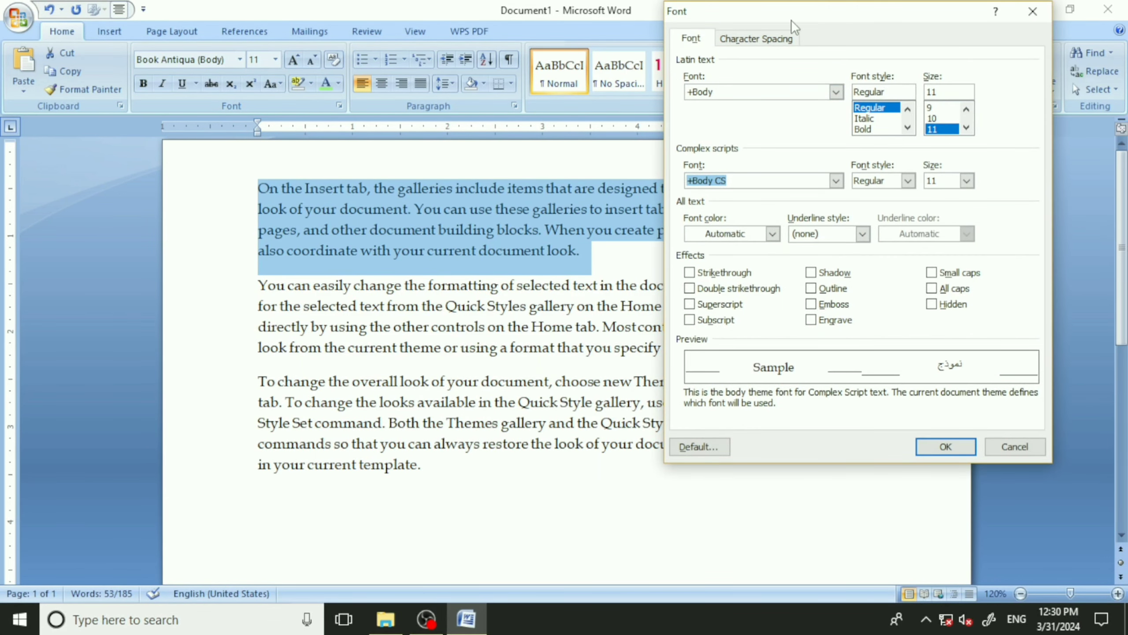
pyautogui.moveTo(806, 17); pyautogui.dragTo(840, 30)
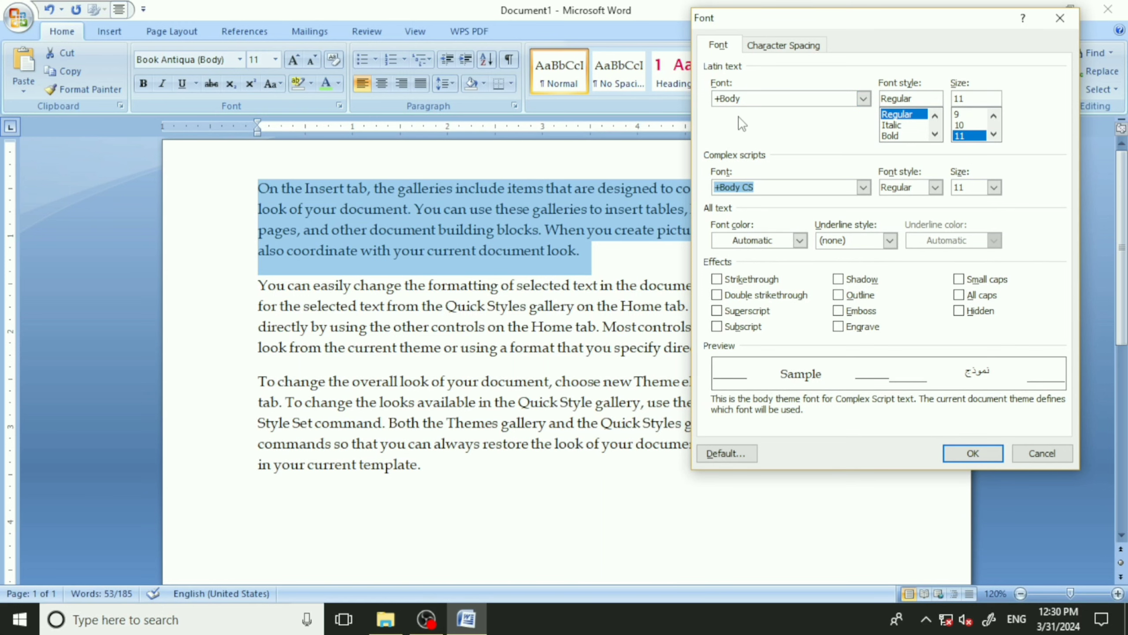
pyautogui.click(864, 100)
pyautogui.scroll(-4, 748, 147)
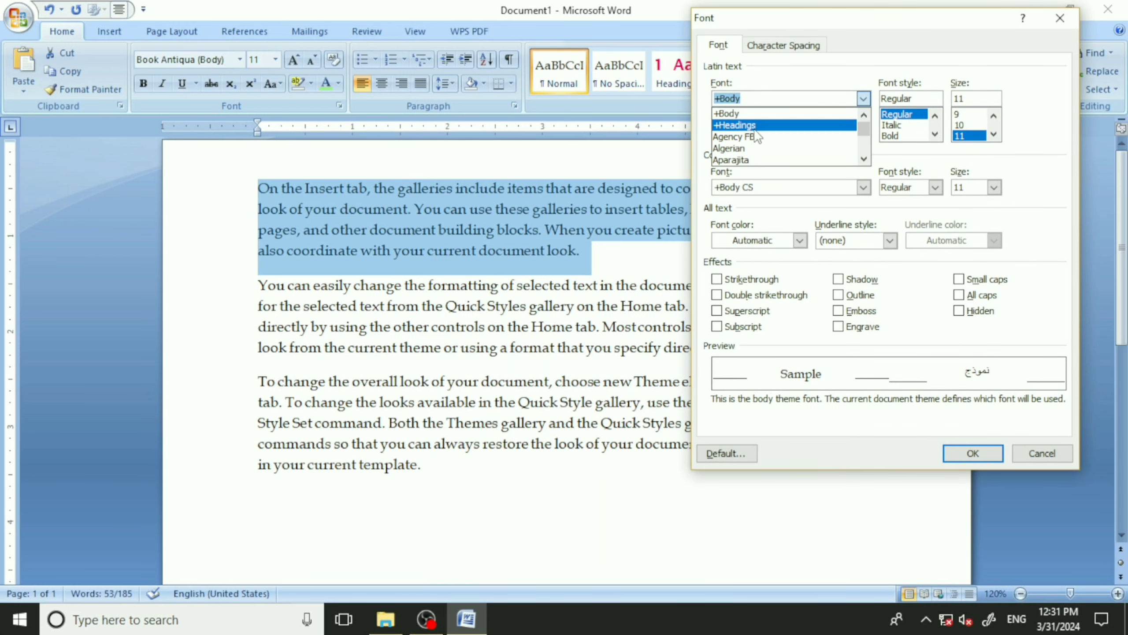
pyautogui.click(750, 137)
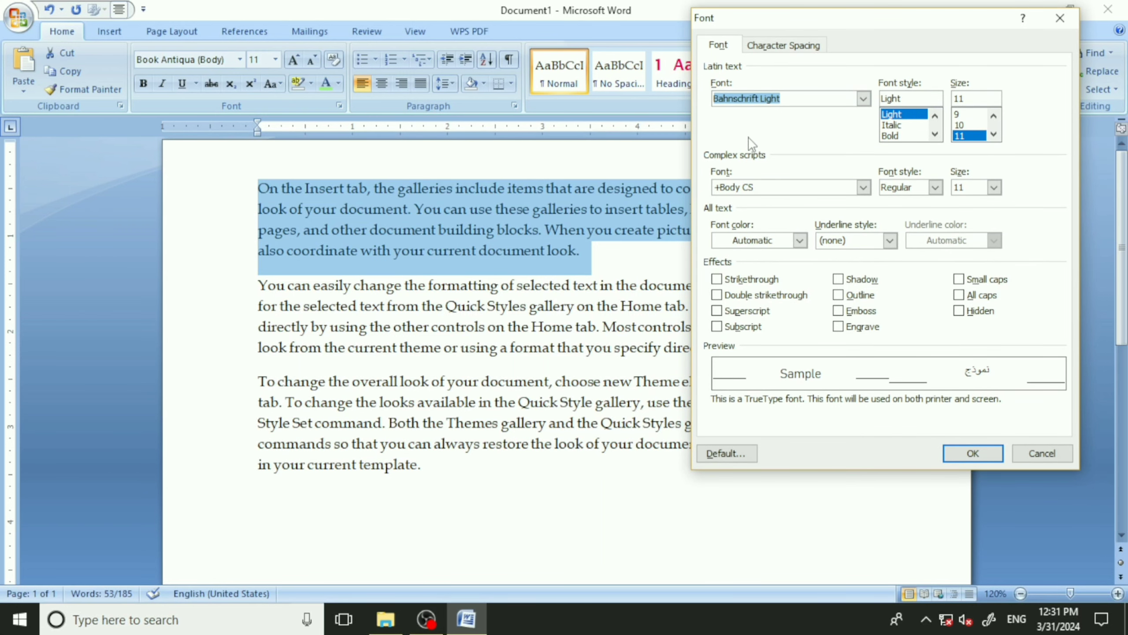
pyautogui.click(971, 453)
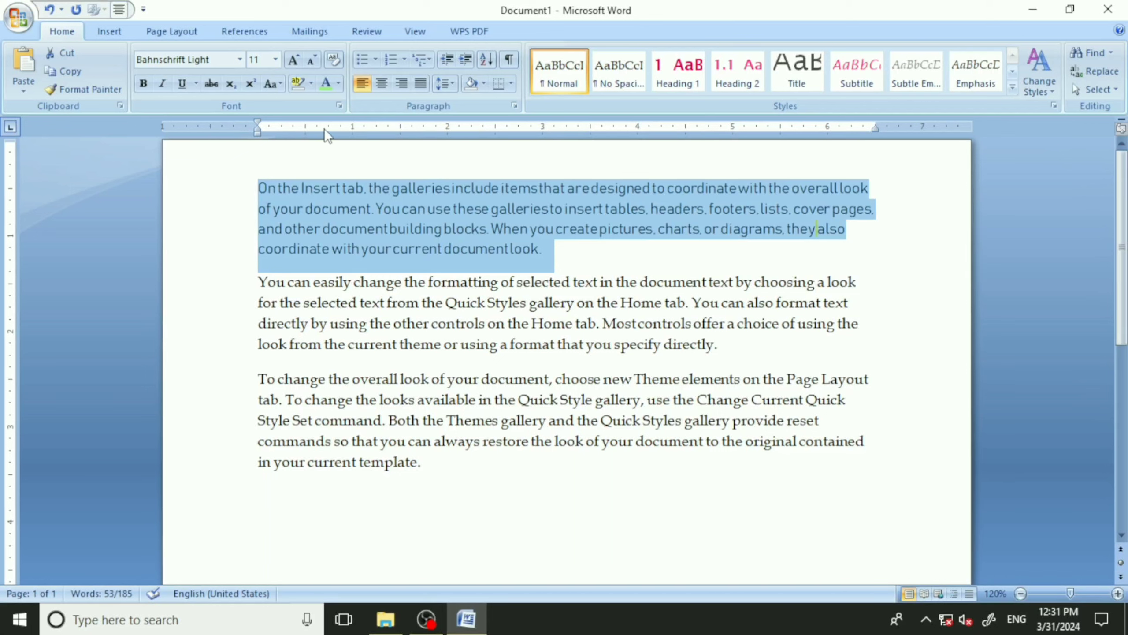
pyautogui.click(240, 59)
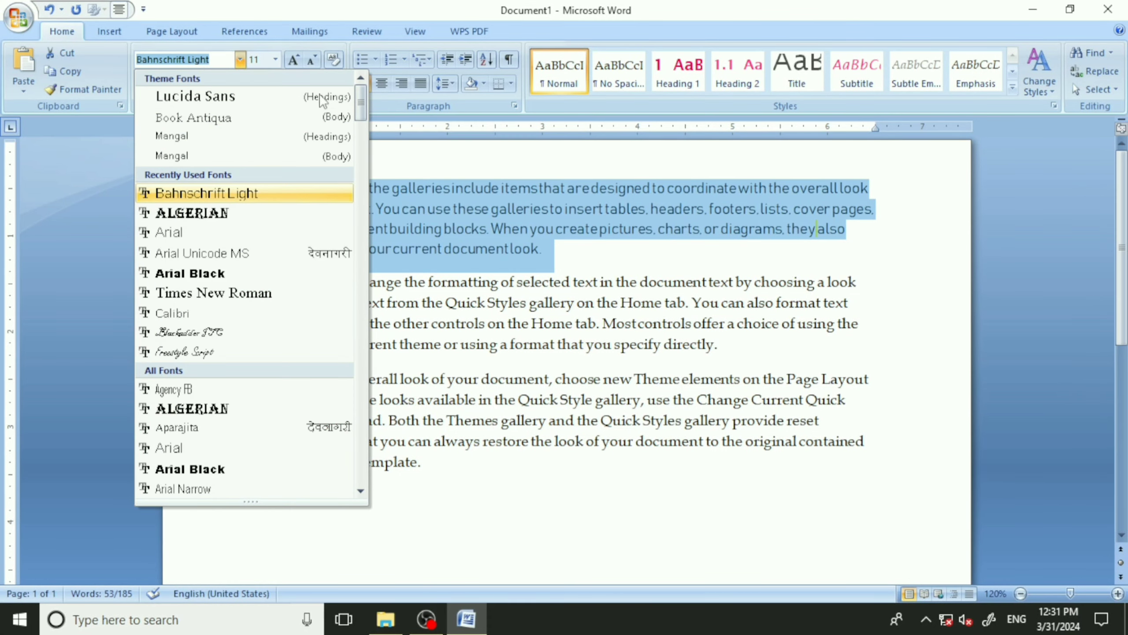
pyautogui.click(461, 143)
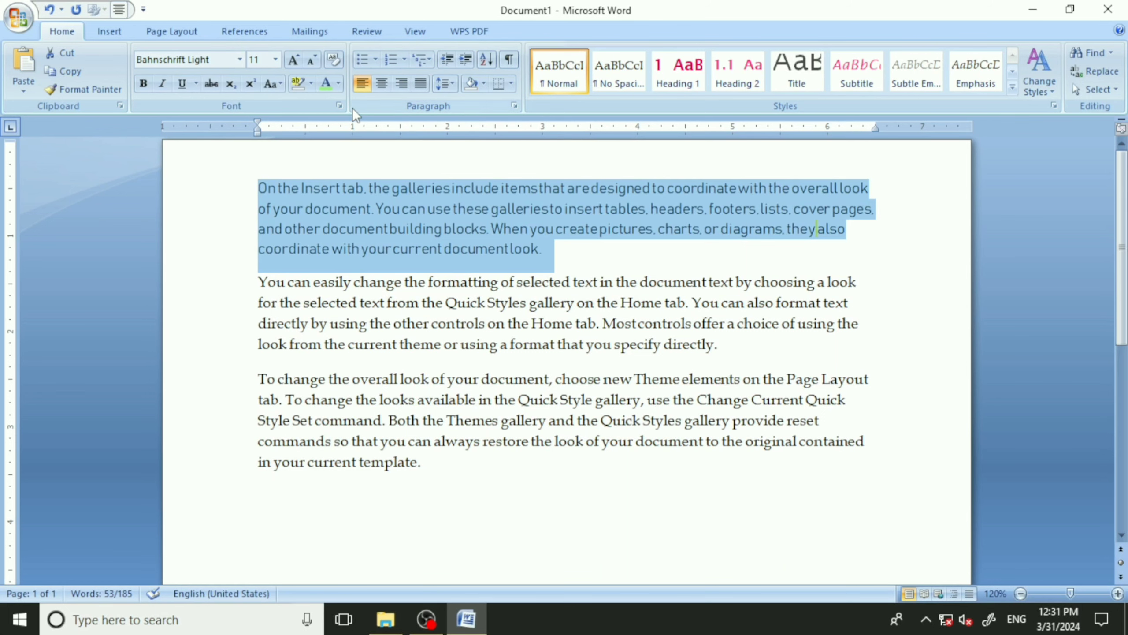
# - Change the first paragraph's Latin text font to Corbel in the Font dialog
pyautogui.click(339, 106)
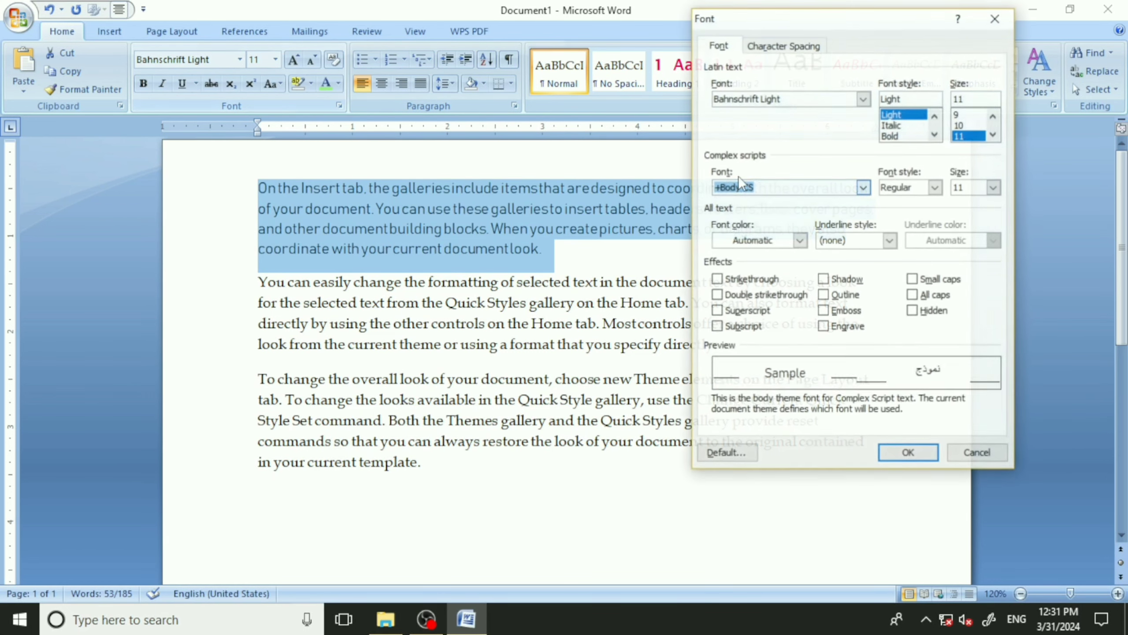
pyautogui.click(864, 98)
pyautogui.scroll(-3, 776, 152)
pyautogui.scroll(-6, 775, 152)
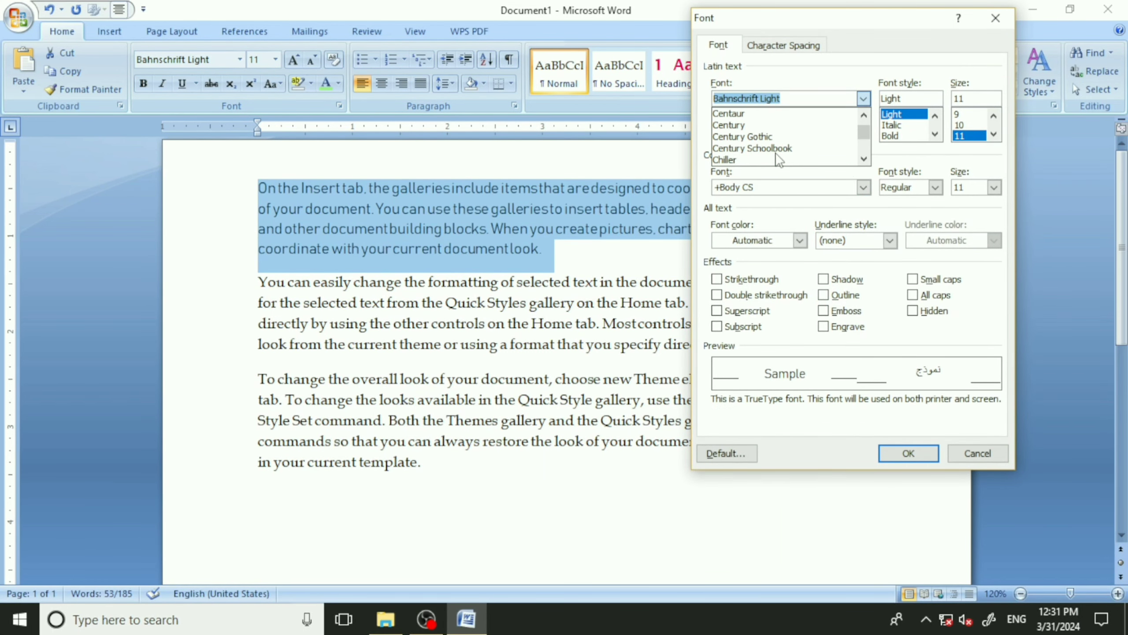
pyautogui.click(775, 149)
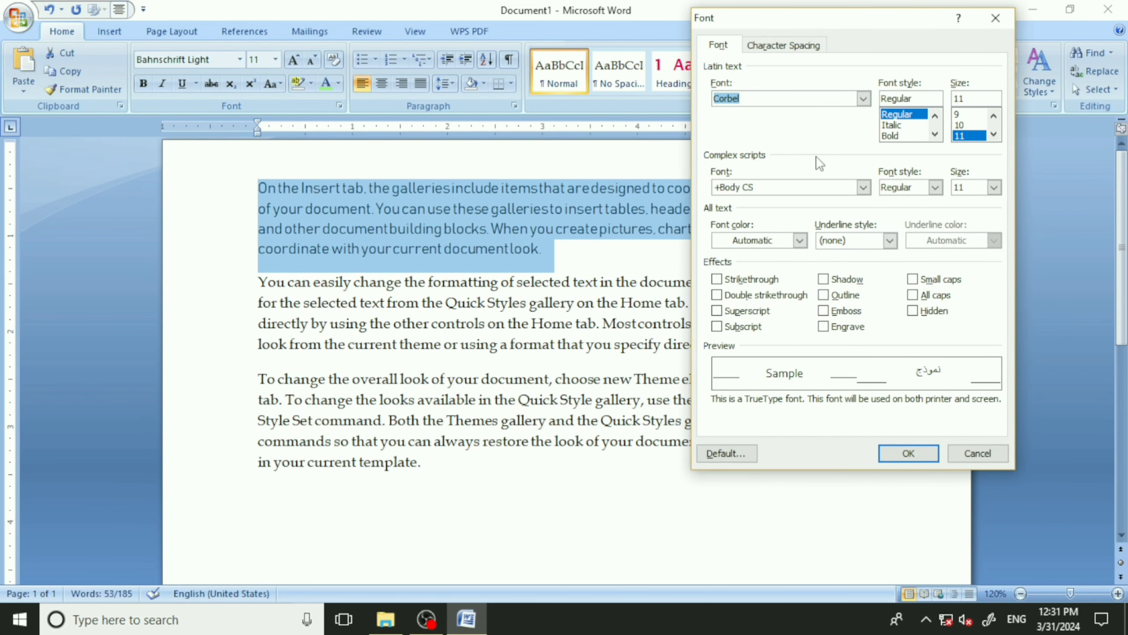
pyautogui.click(908, 453)
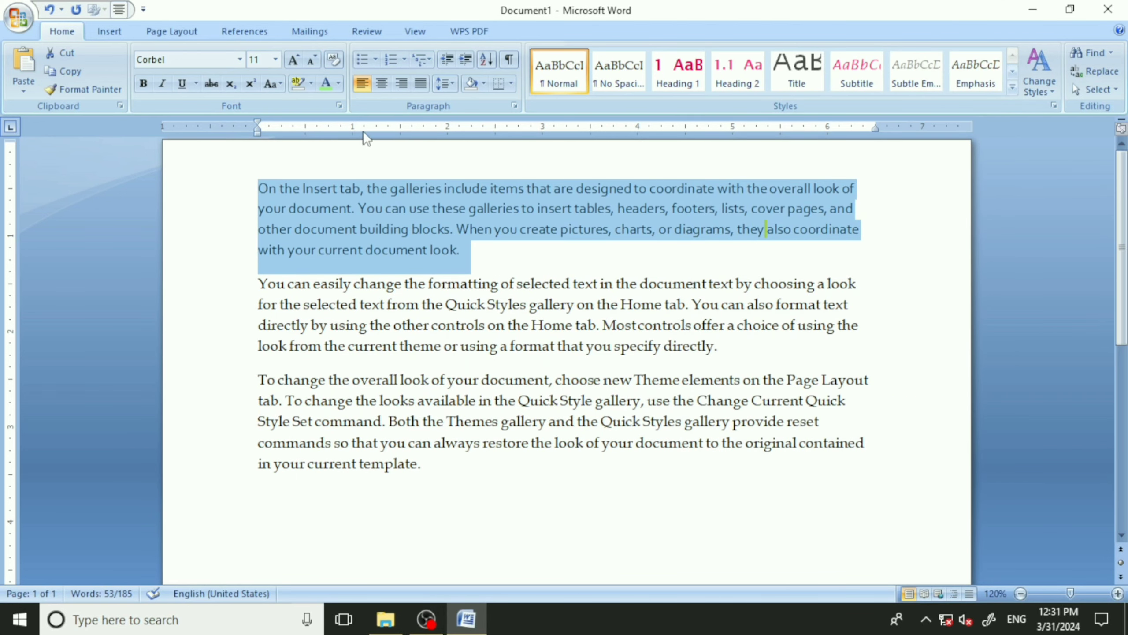
# - Set the complex scripts font of the first paragraph to Arial in the Font dialog
pyautogui.click(340, 105)
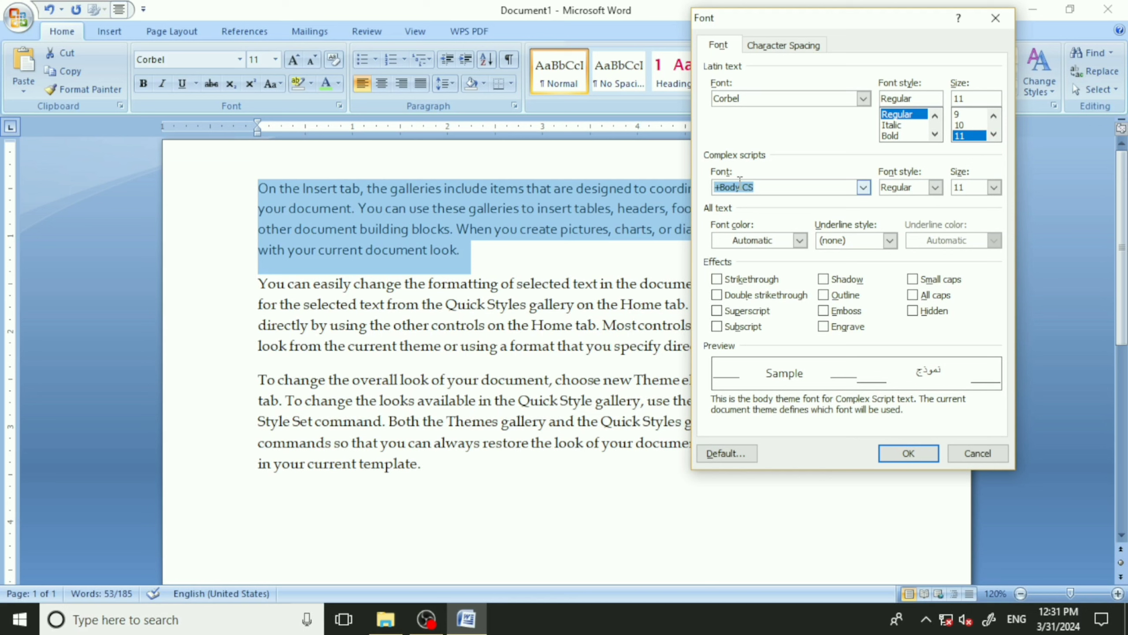
pyautogui.click(864, 188)
pyautogui.click(825, 226)
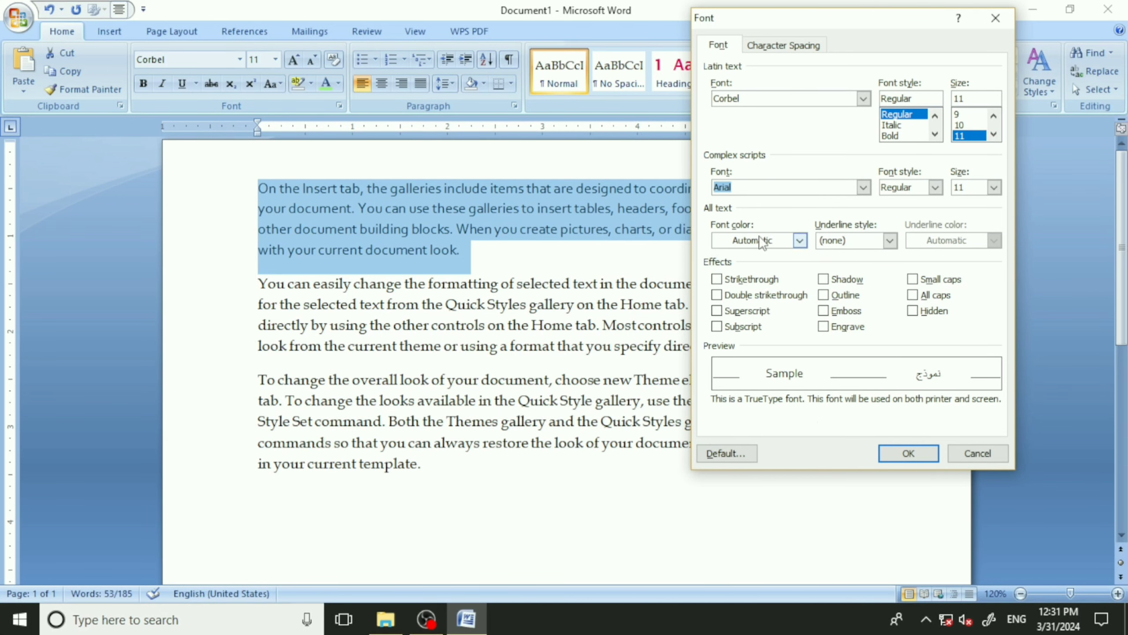
pyautogui.click(907, 453)
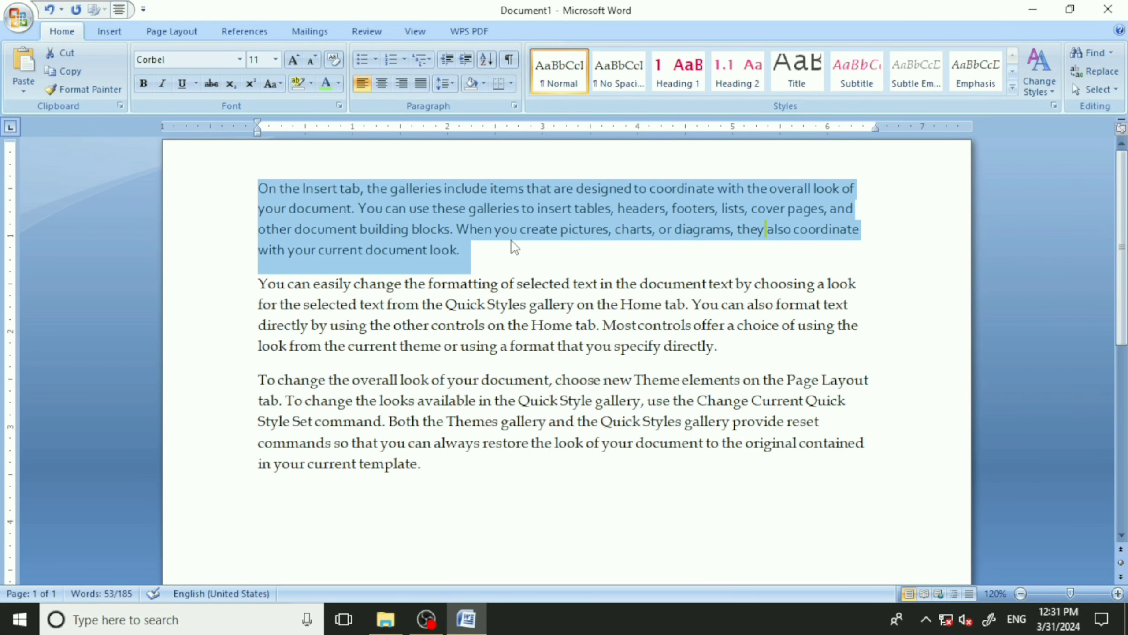
# - Change the first paragraph's complex scripts font to Tahoma in the Font dialog
pyautogui.click(345, 104)
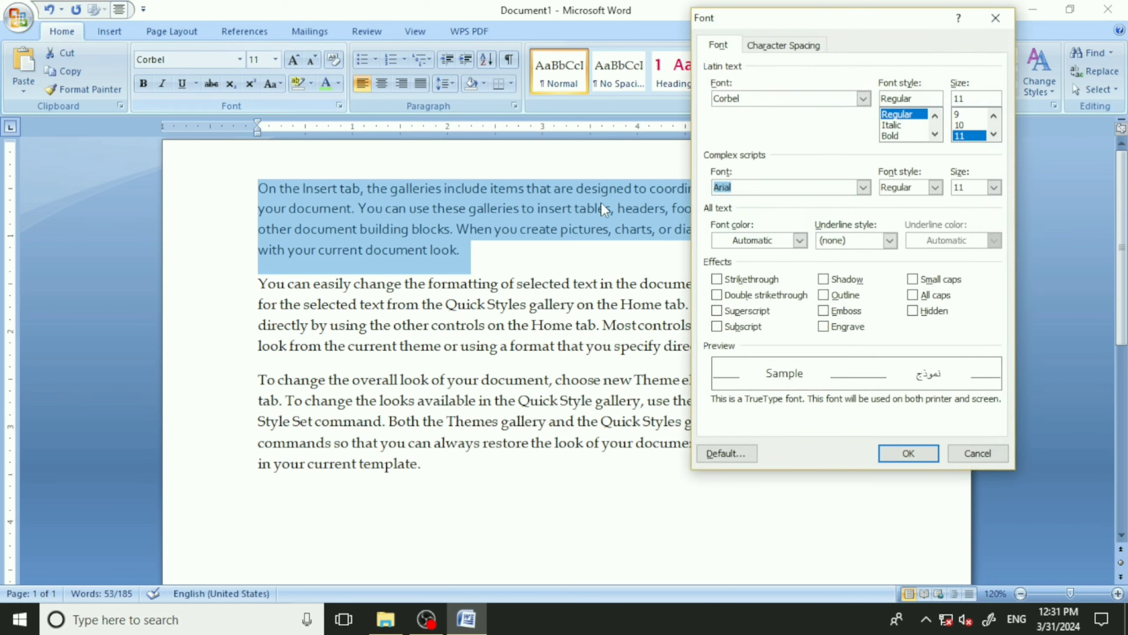
pyautogui.click(863, 188)
pyautogui.scroll(-5, 786, 230)
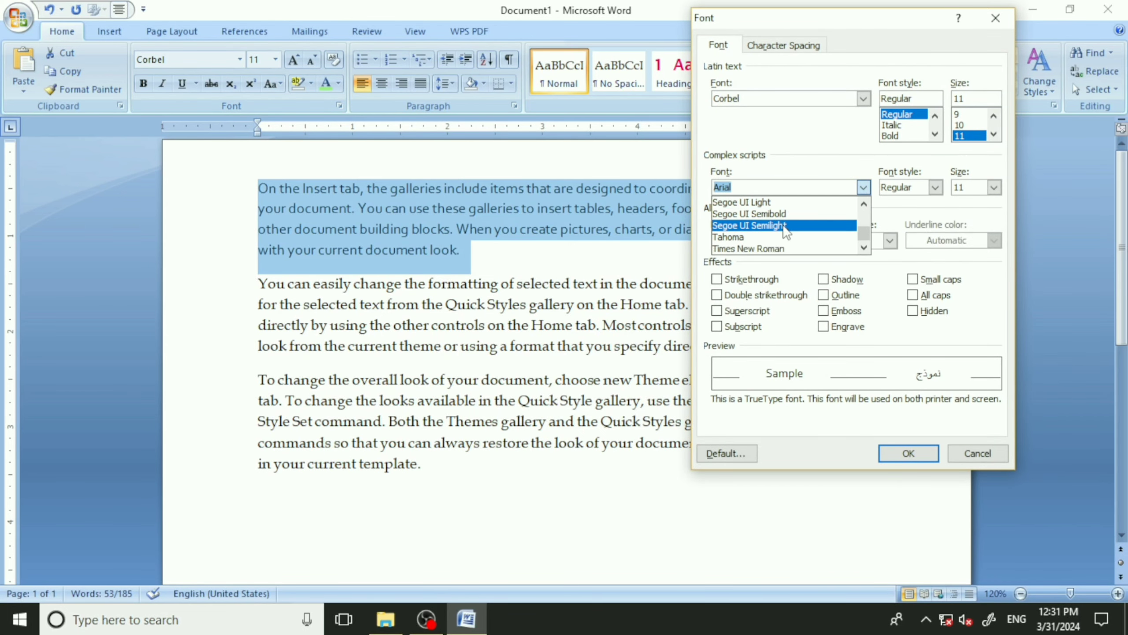
pyautogui.click(783, 237)
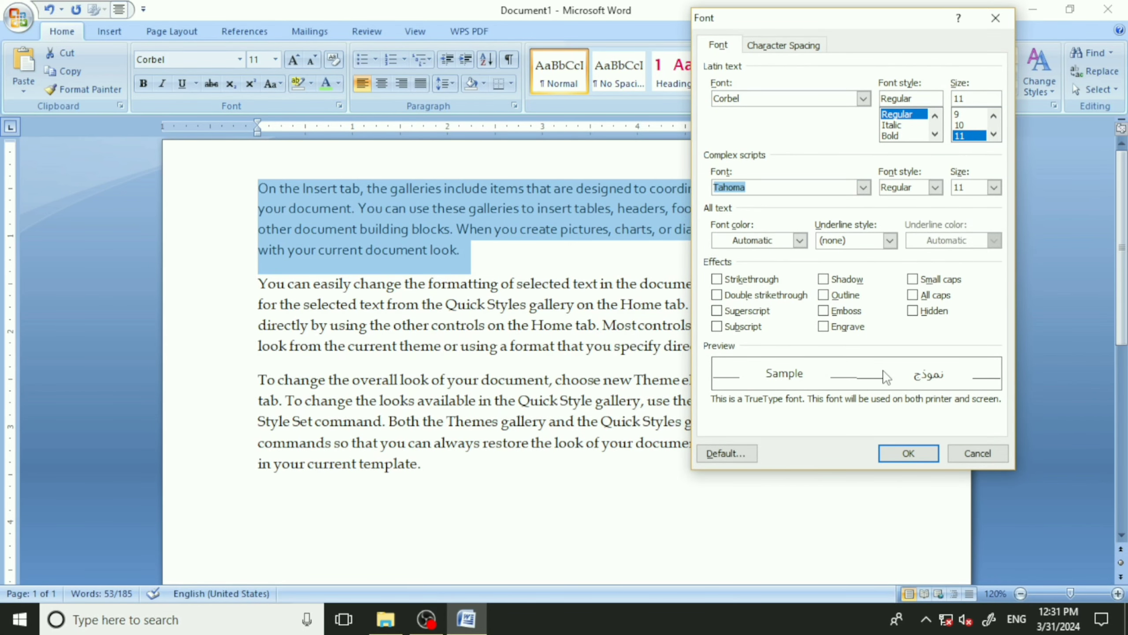
pyautogui.click(892, 449)
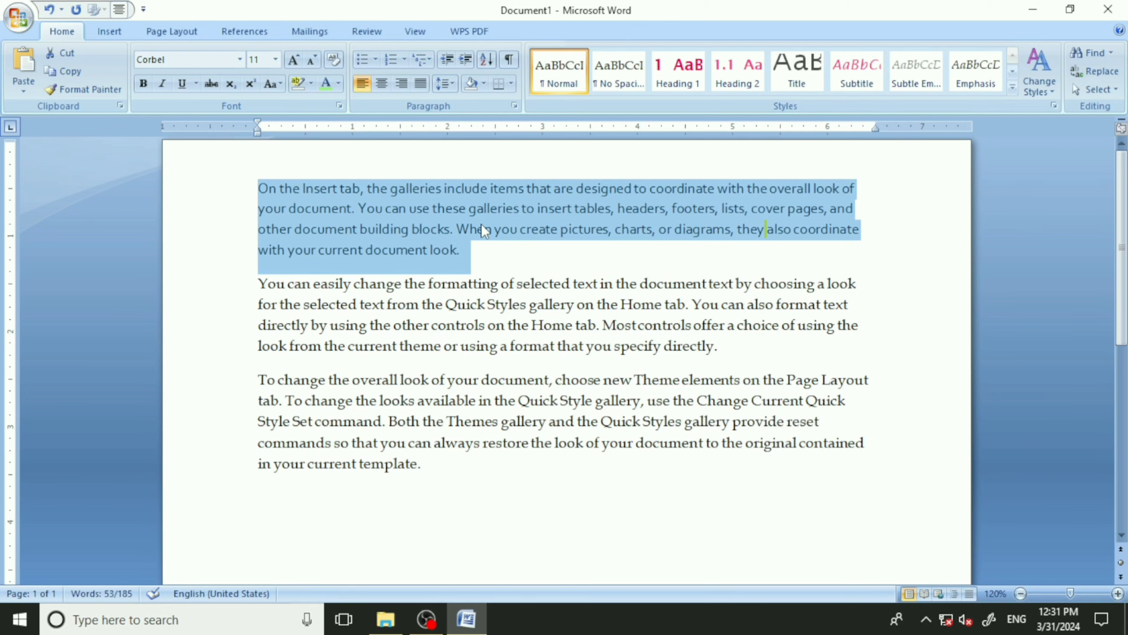
# - Apply the Bold Italic font style to the first paragraph's Latin text through the Font dialog
pyautogui.click(339, 106)
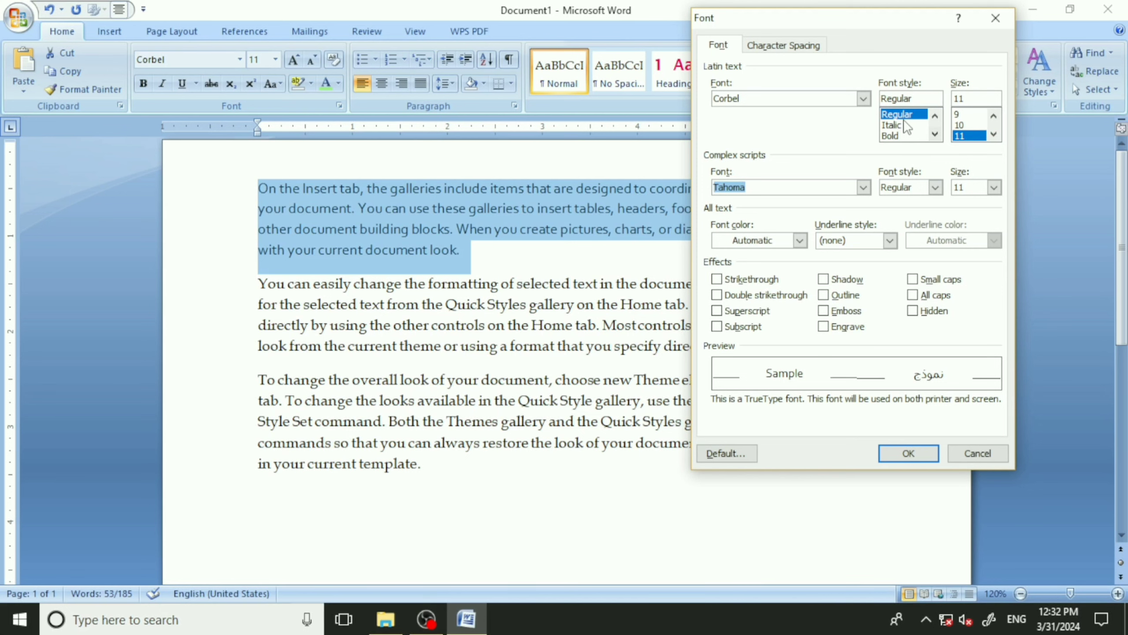
pyautogui.click(995, 20)
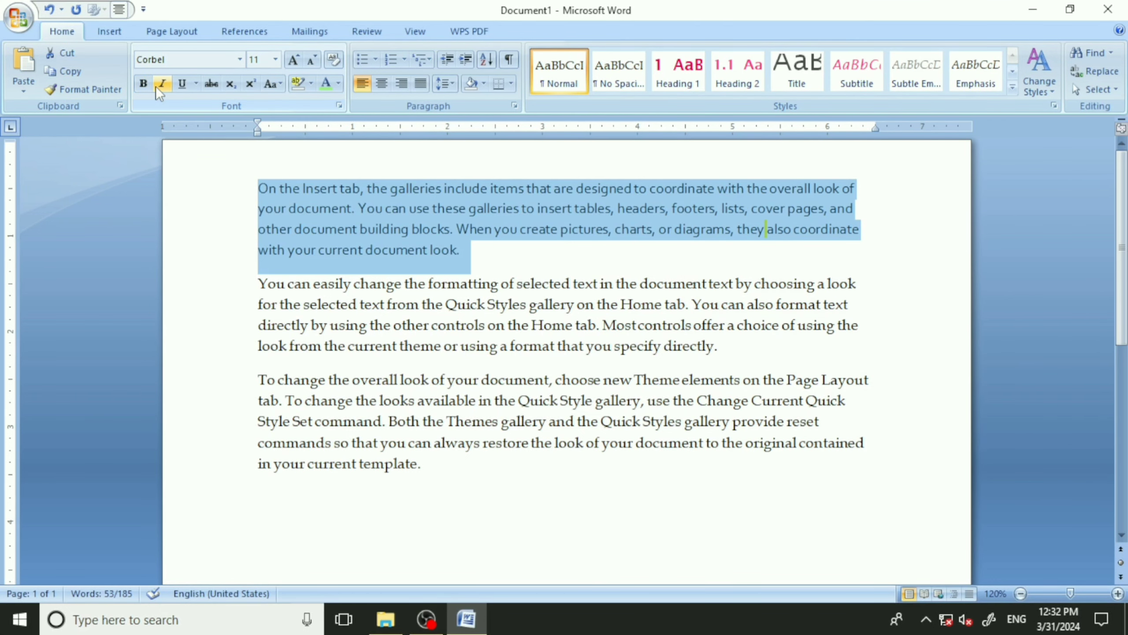
pyautogui.click(339, 105)
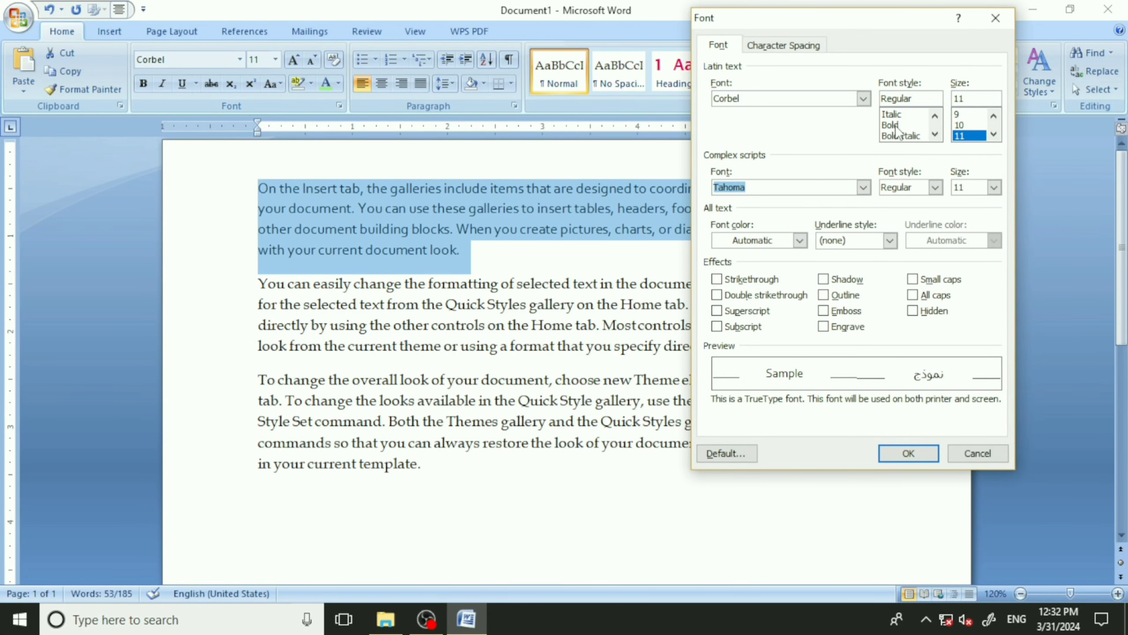
pyautogui.scroll(1, 896, 130)
pyautogui.scroll(-1, 904, 133)
pyautogui.click(902, 135)
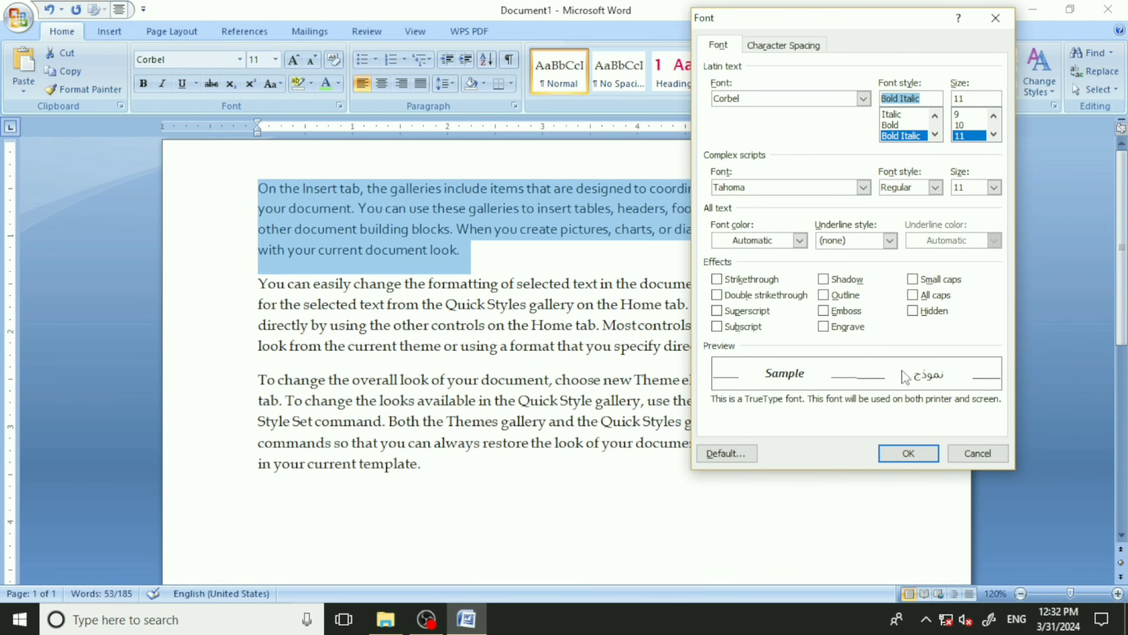
pyautogui.click(909, 453)
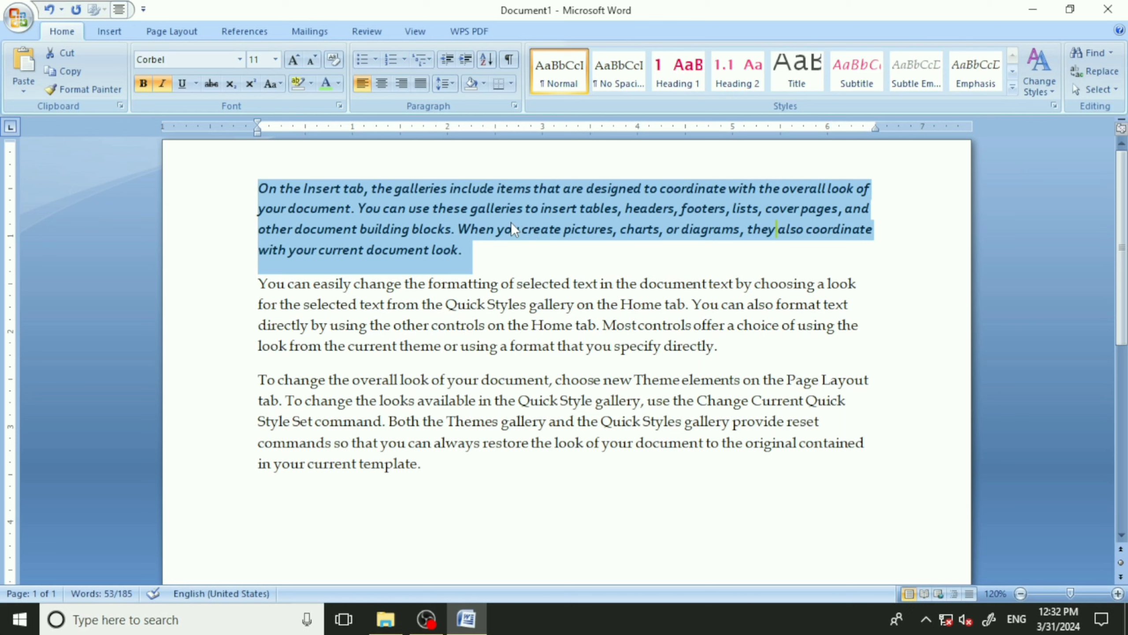
# - Change the first paragraph's font color to a darker pink theme color through the Font dialog
pyautogui.click(340, 105)
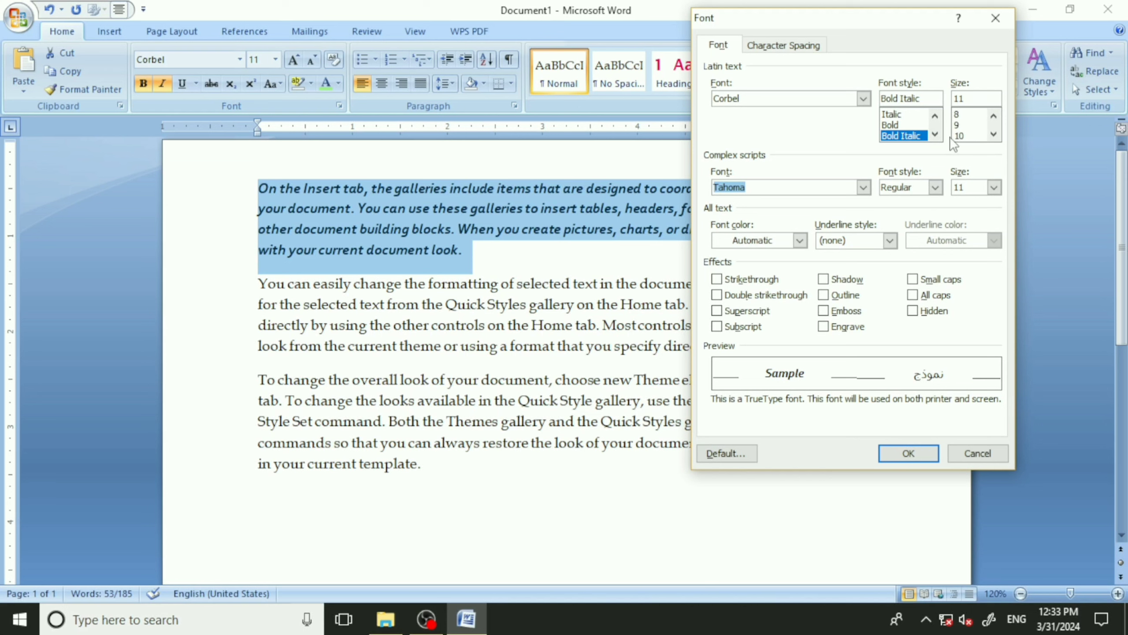
pyautogui.scroll(-1, 959, 129)
pyautogui.click(799, 242)
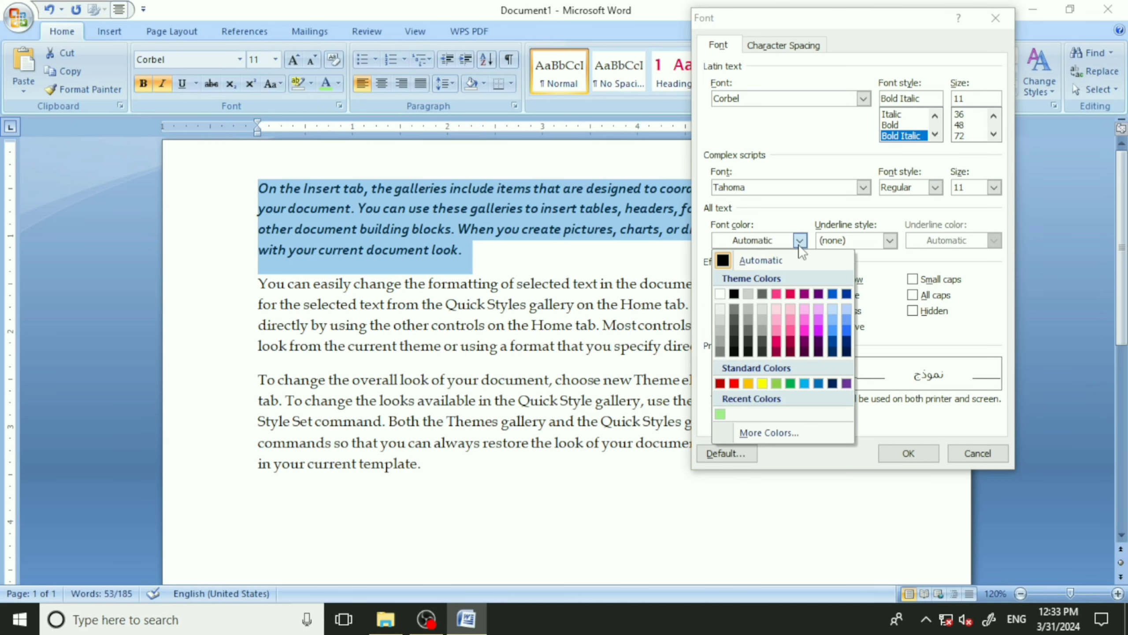
pyautogui.click(777, 341)
pyautogui.click(896, 446)
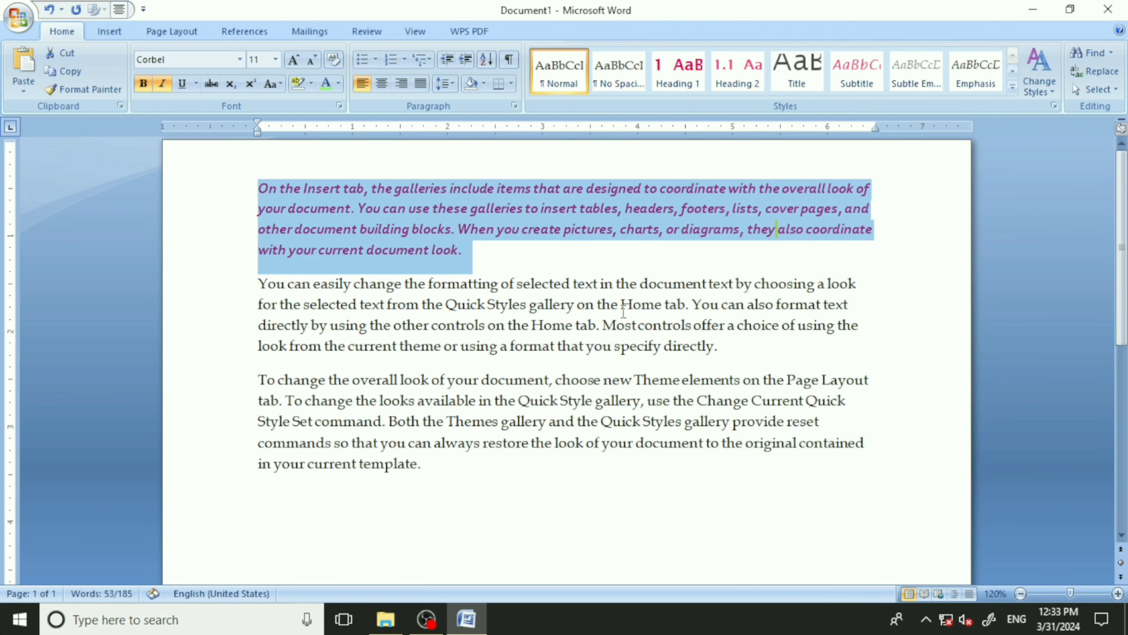
pyautogui.click(599, 250)
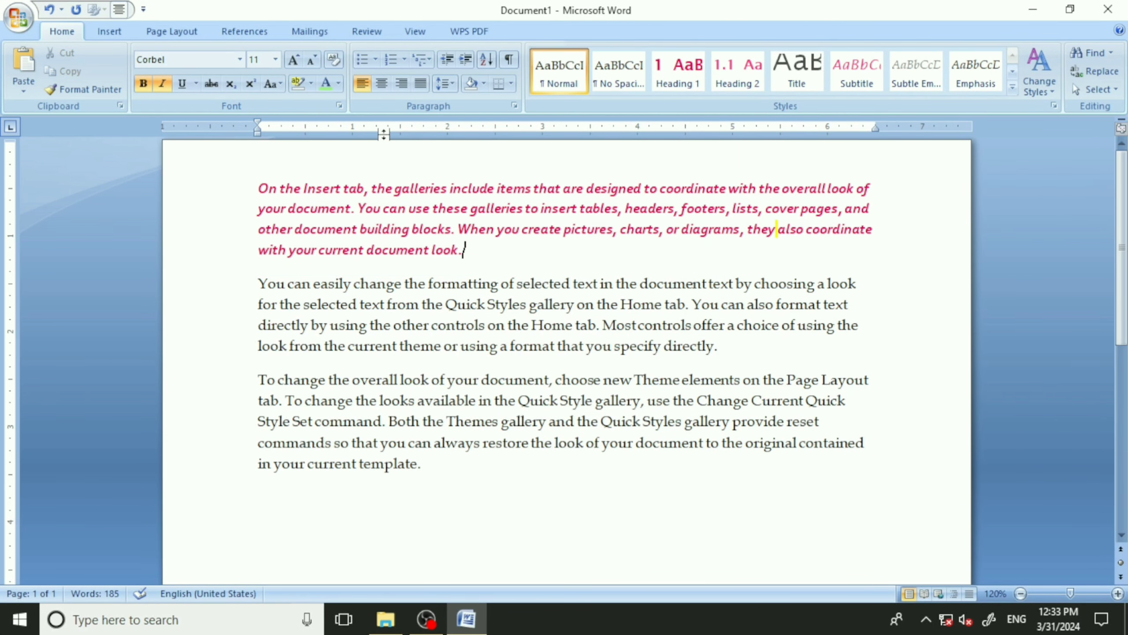
# - Underline the last line of the first paragraph, "with your current document look."
pyautogui.click(337, 106)
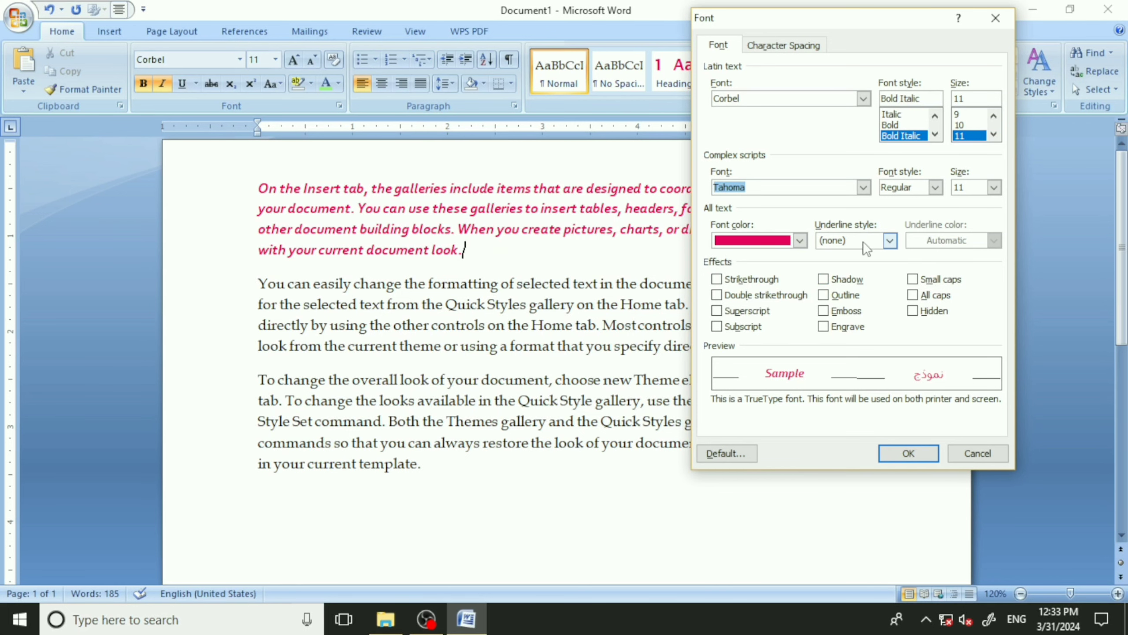
pyautogui.click(995, 18)
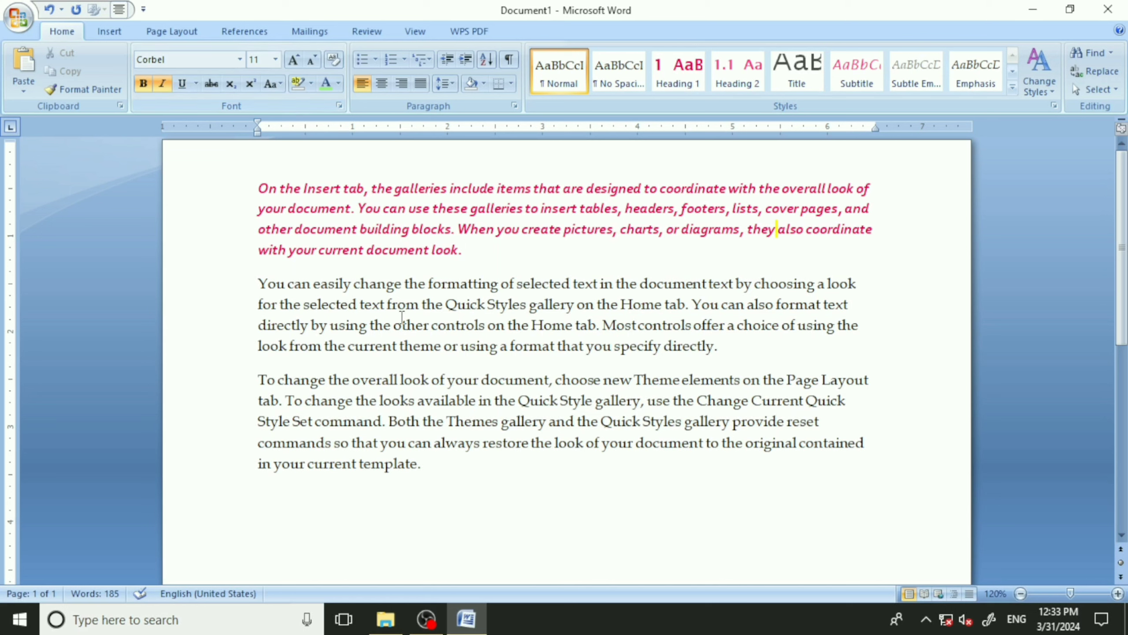
pyautogui.moveTo(258, 250); pyautogui.dragTo(471, 258)
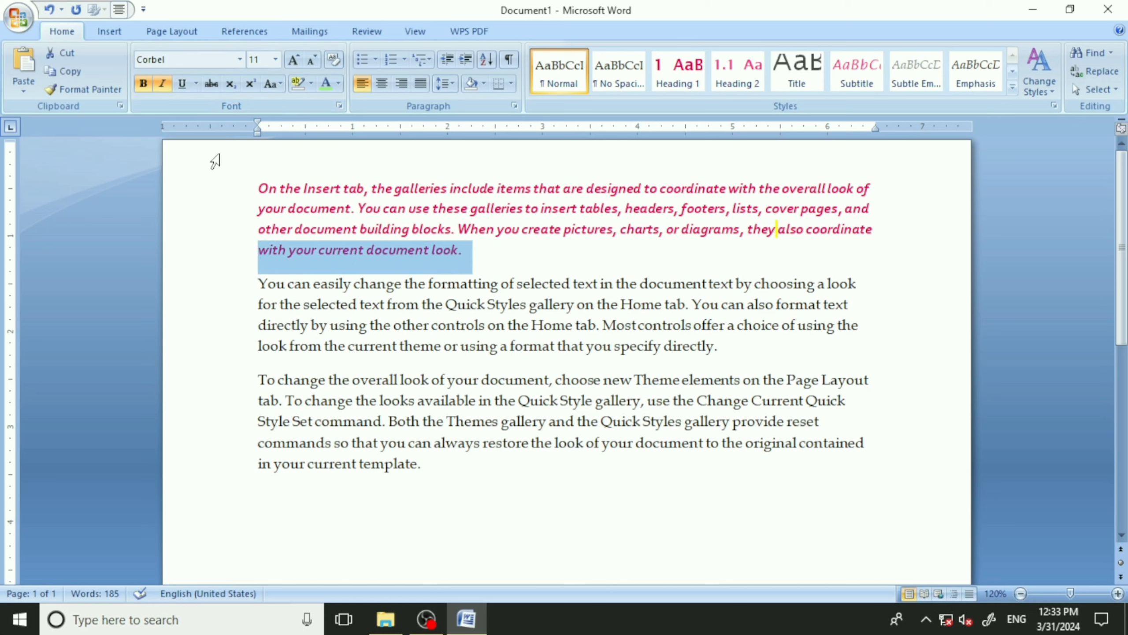
pyautogui.click(184, 89)
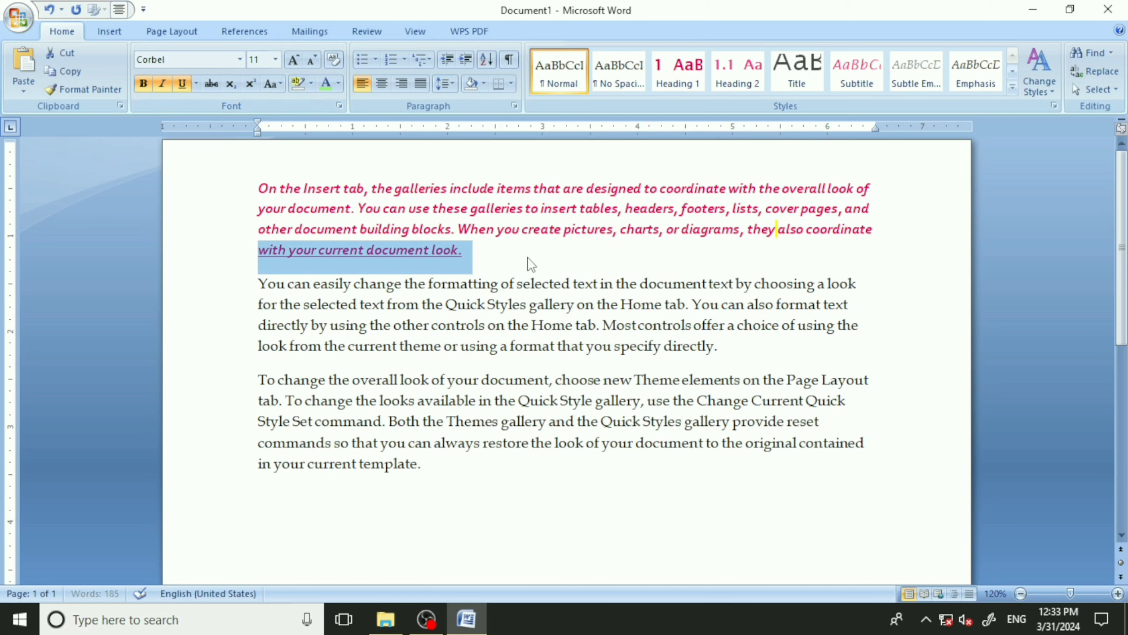
pyautogui.click(511, 258)
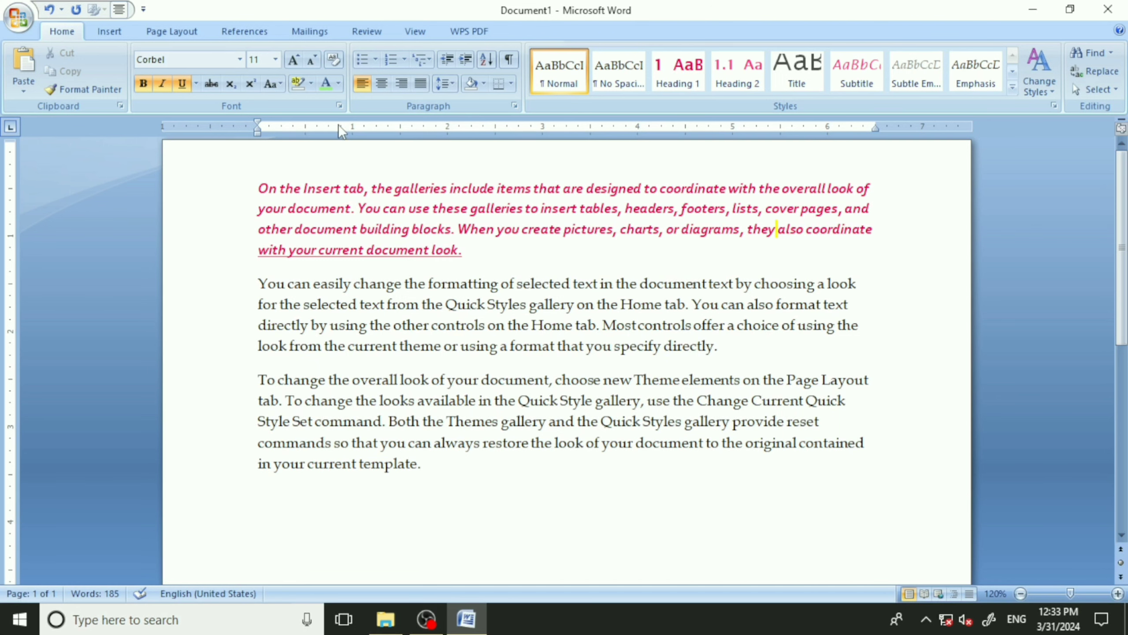
pyautogui.click(339, 105)
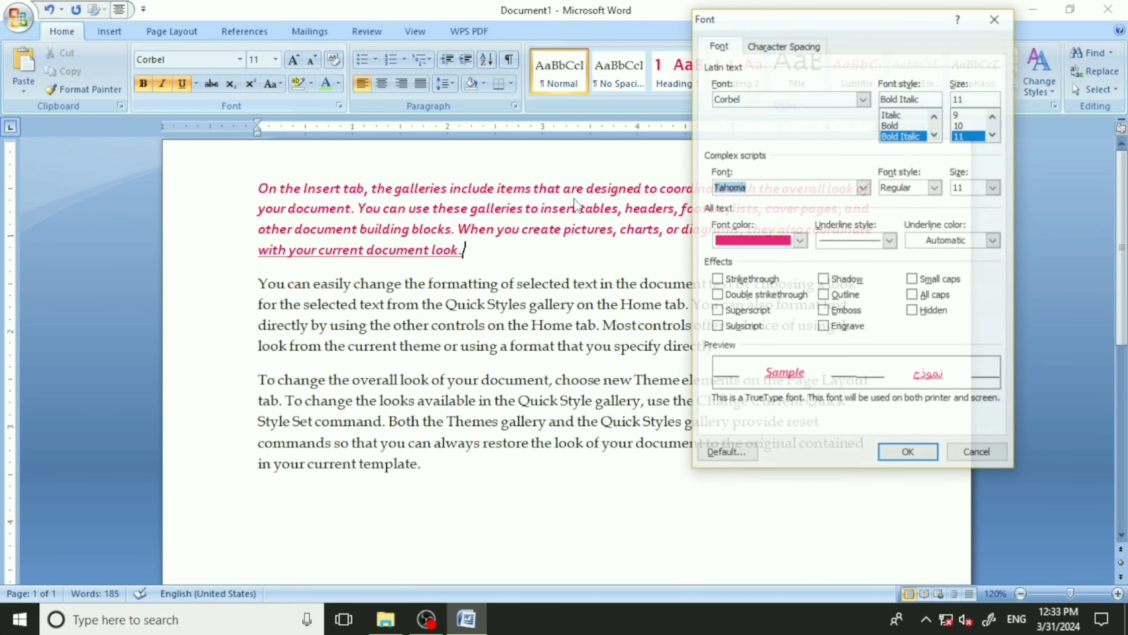
pyautogui.click(890, 242)
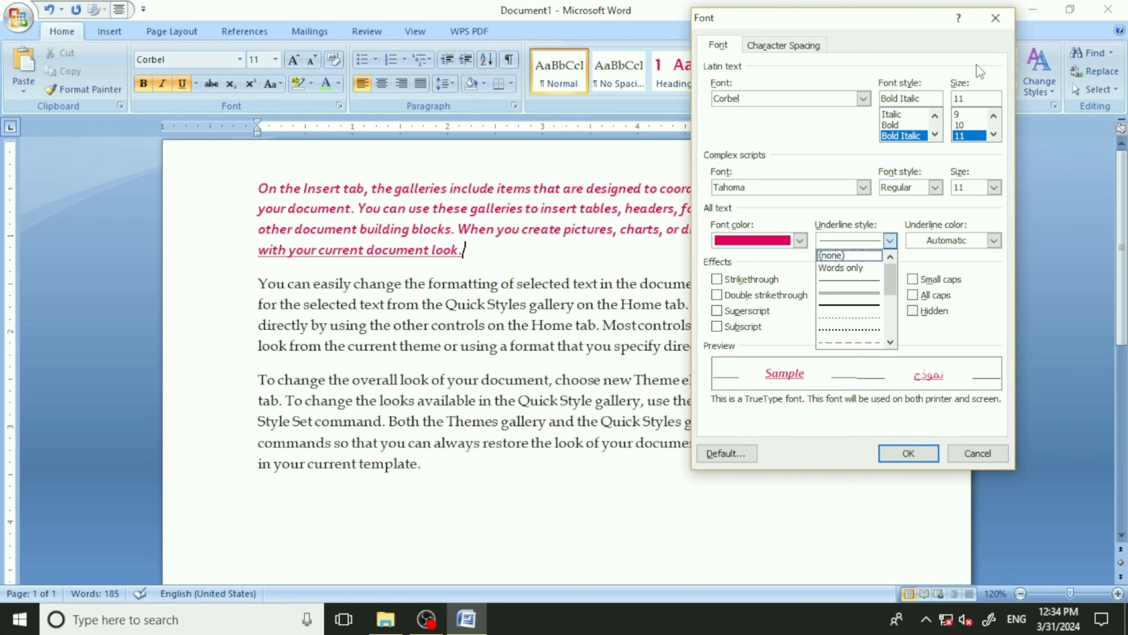
pyautogui.click(996, 18)
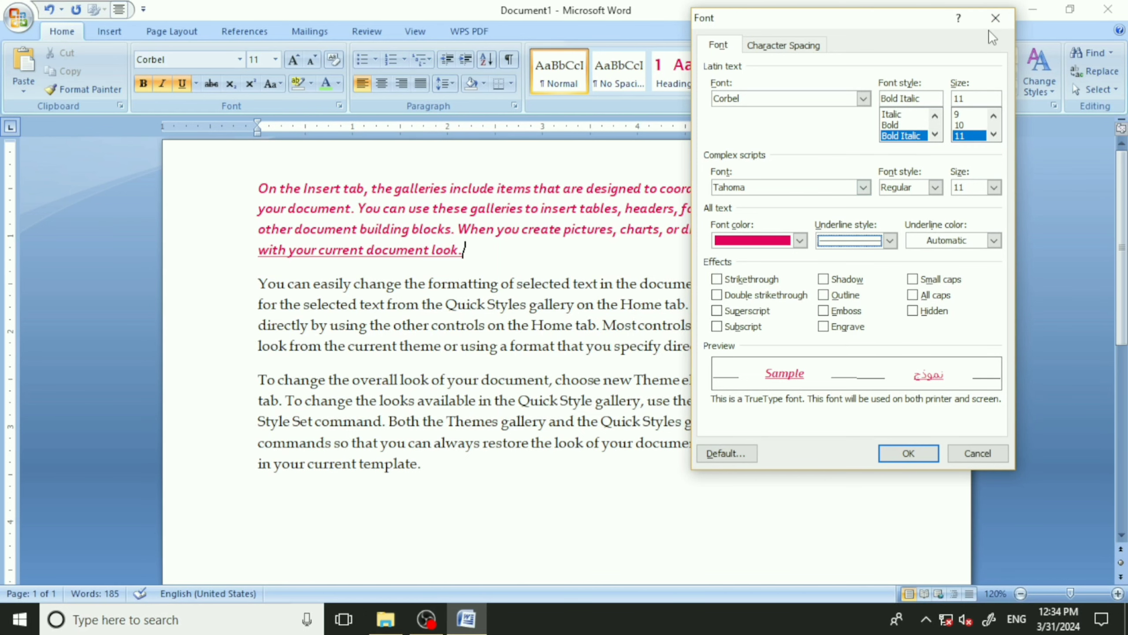
pyautogui.click(994, 19)
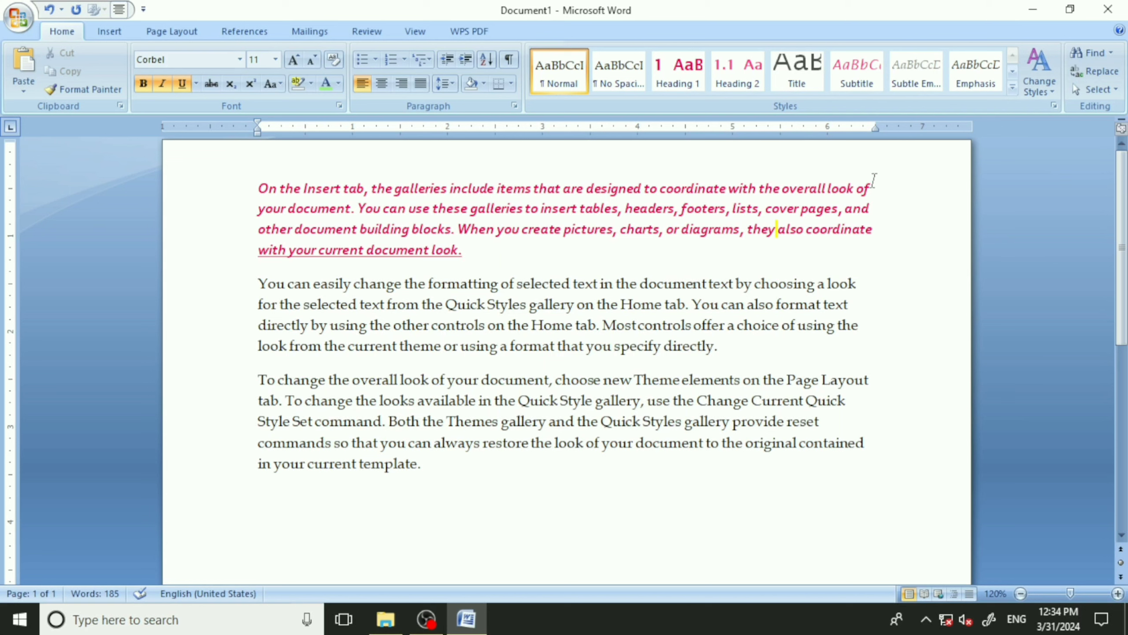
# - Apply a double underline style to the first line of the first paragraph through the Font dialog
pyautogui.moveTo(877, 184)
pyautogui.mouseDown()
pyautogui.moveTo(374, 173)
pyautogui.moveTo(272, 174)
pyautogui.moveTo(260, 189)
pyautogui.moveTo(750, 210)
pyautogui.moveTo(878, 189)
pyautogui.mouseUp()
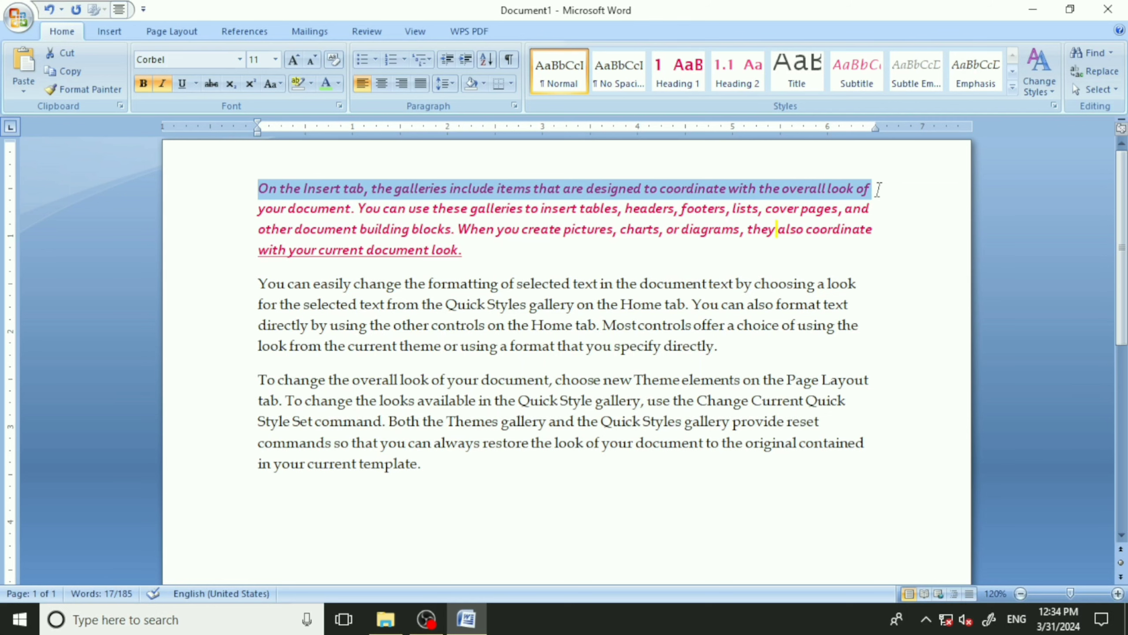
pyautogui.click(339, 105)
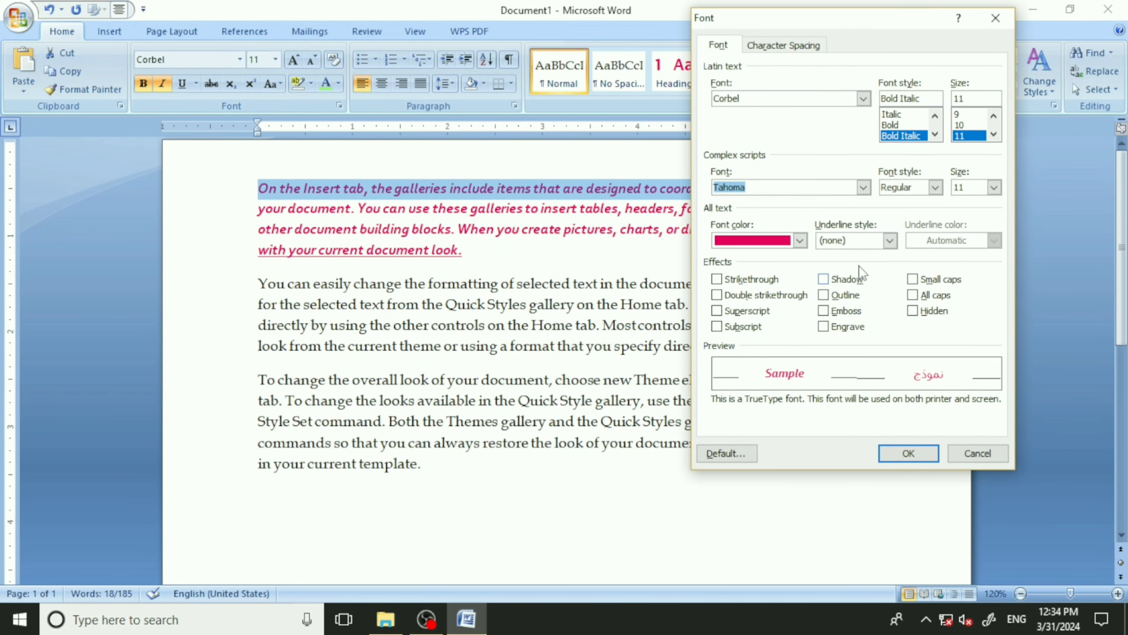
pyautogui.click(888, 239)
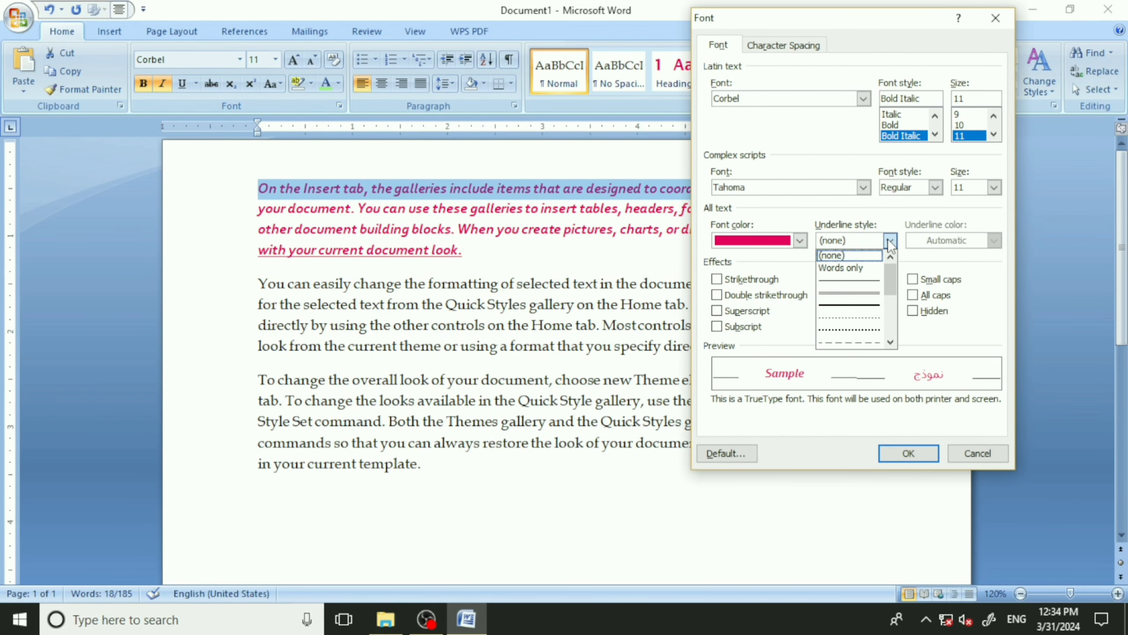
pyautogui.click(868, 294)
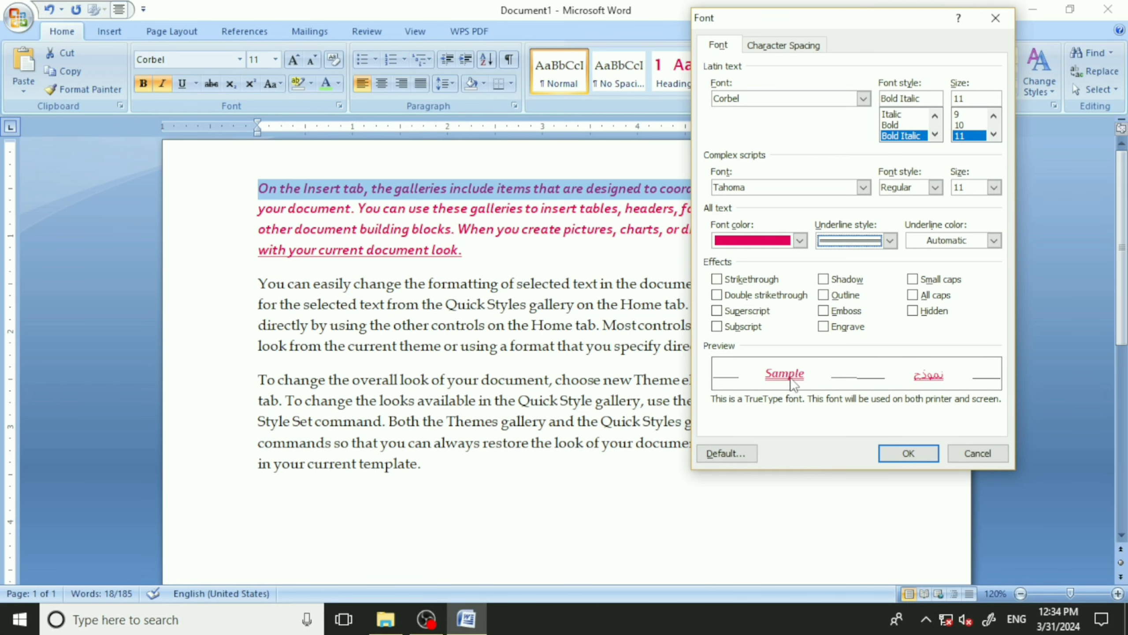
pyautogui.click(897, 455)
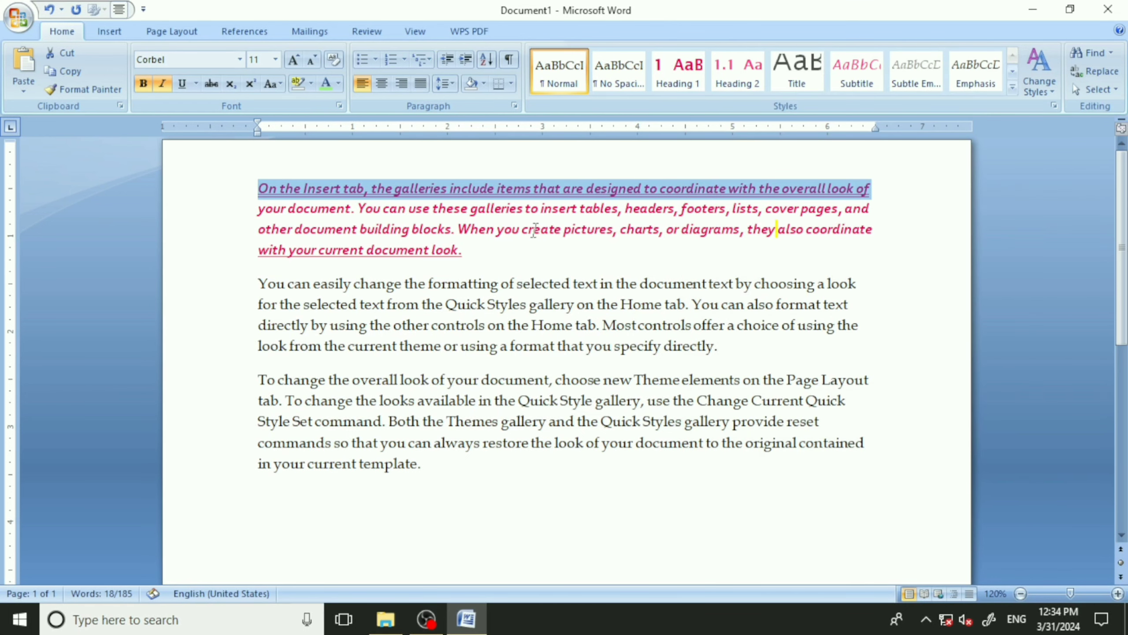
pyautogui.click(768, 276)
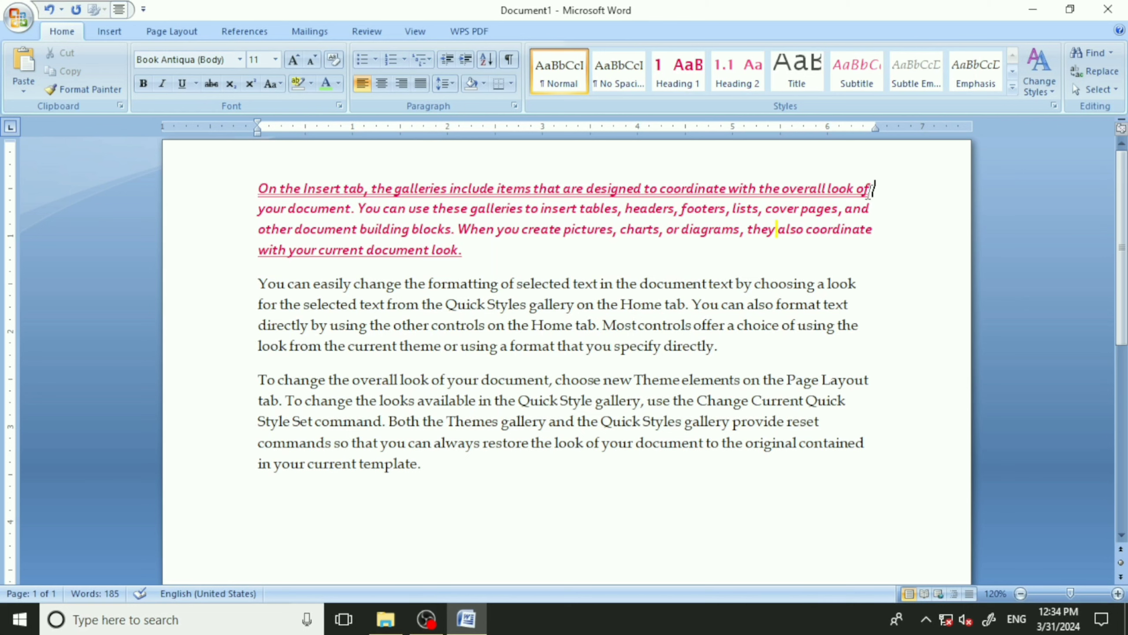
# - Apply a dotted underline style to the first paragraph's text from "On the Insert tab" through "your" in the Font dialog
pyautogui.moveTo(869, 189); pyautogui.dragTo(254, 187)
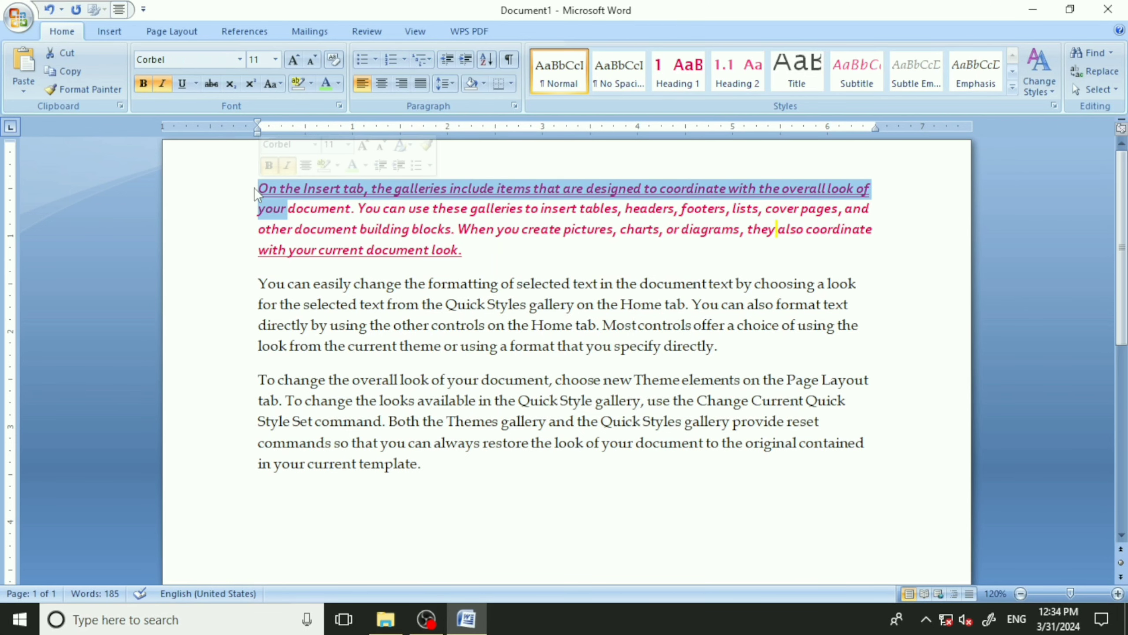
pyautogui.click(338, 104)
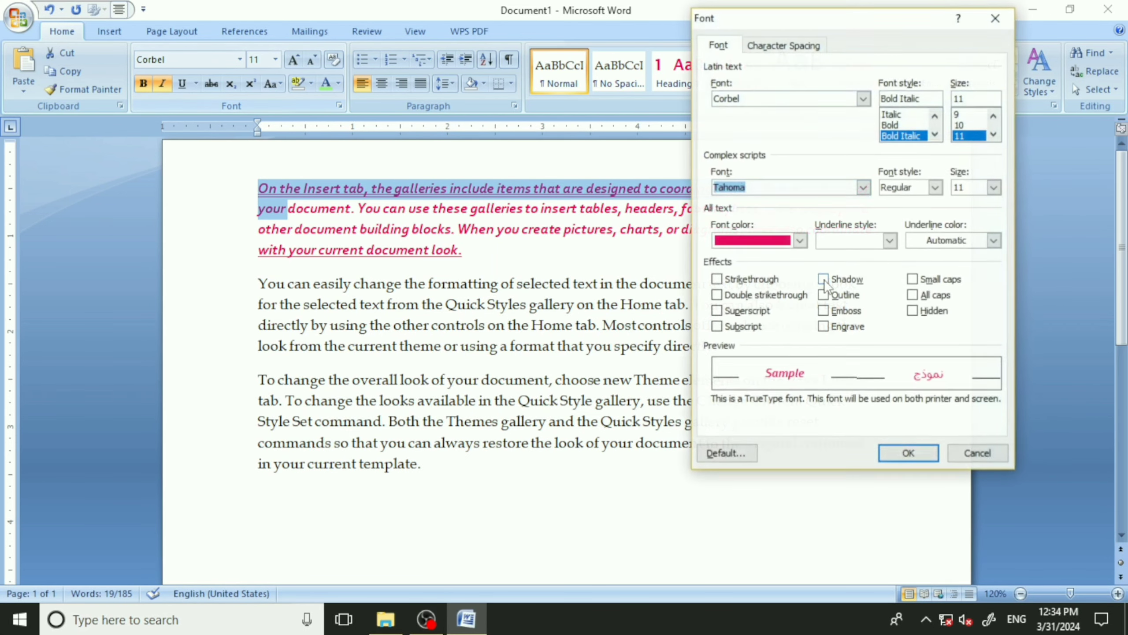
pyautogui.click(890, 241)
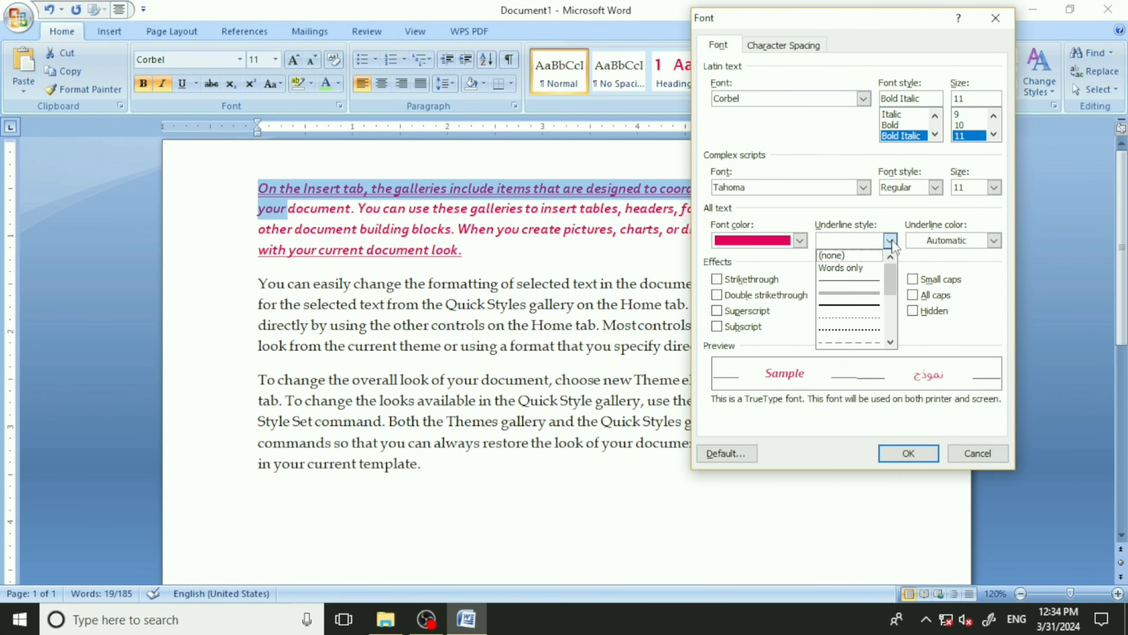
pyautogui.click(862, 319)
pyautogui.click(900, 452)
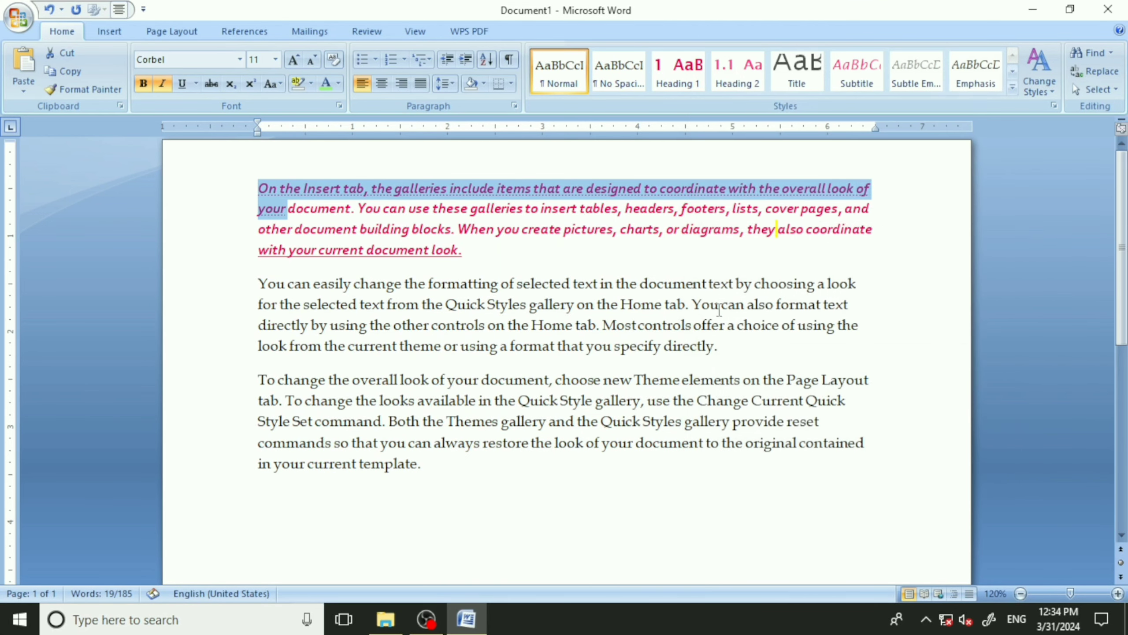
pyautogui.click(857, 252)
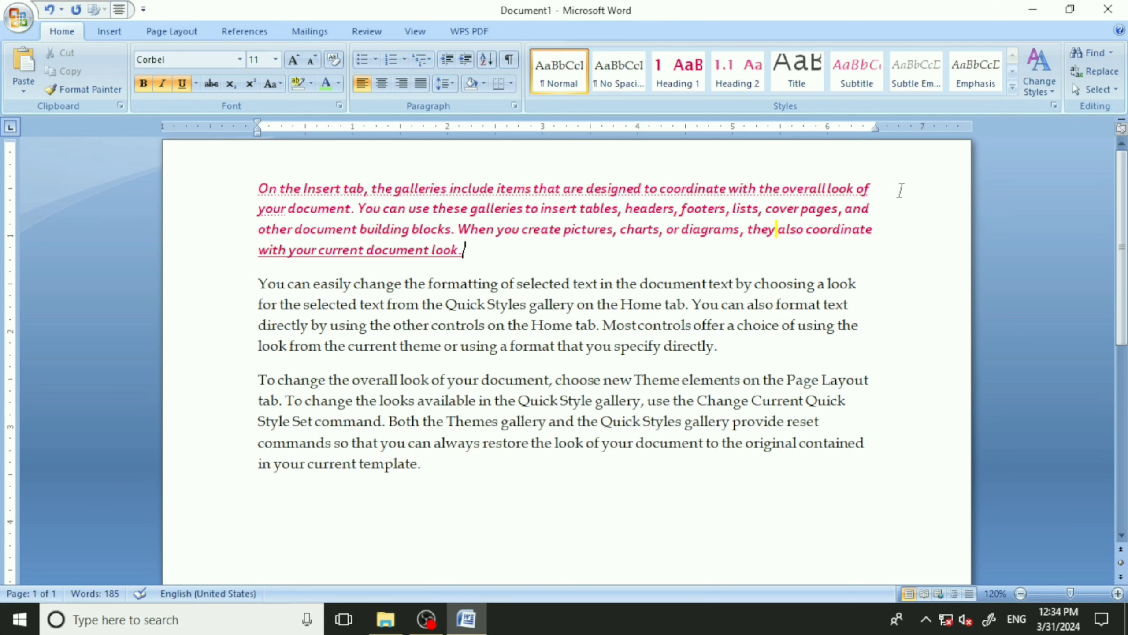
# - Remove the underline from the first line of the first paragraph by setting its underline style to (none) in the Font dialog
pyautogui.moveTo(901, 190); pyautogui.dragTo(262, 189)
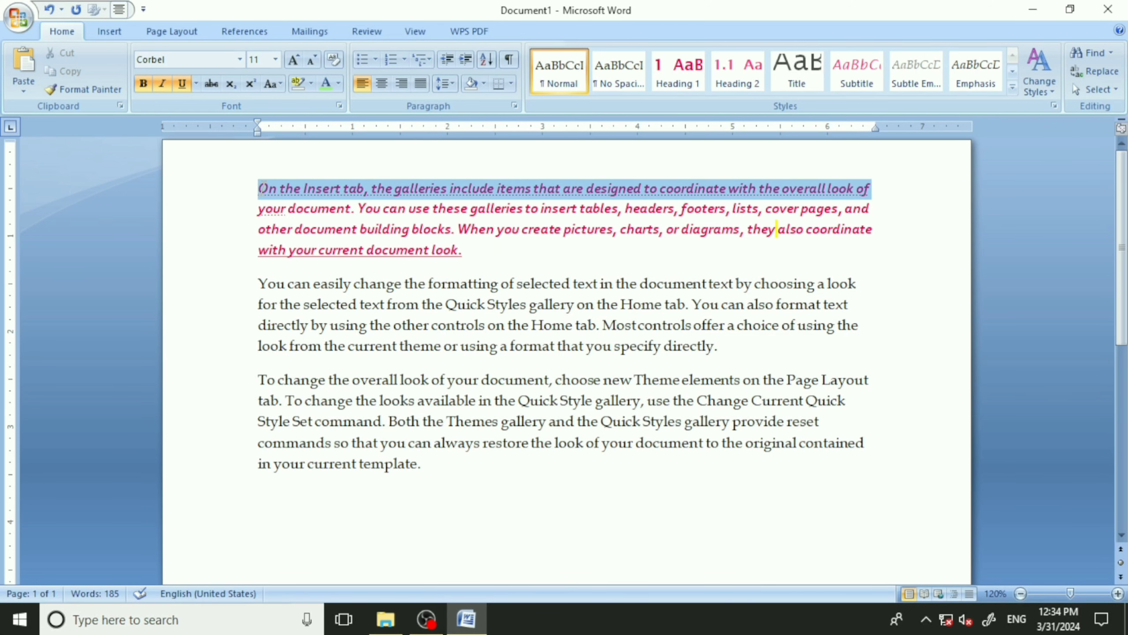
pyautogui.click(339, 106)
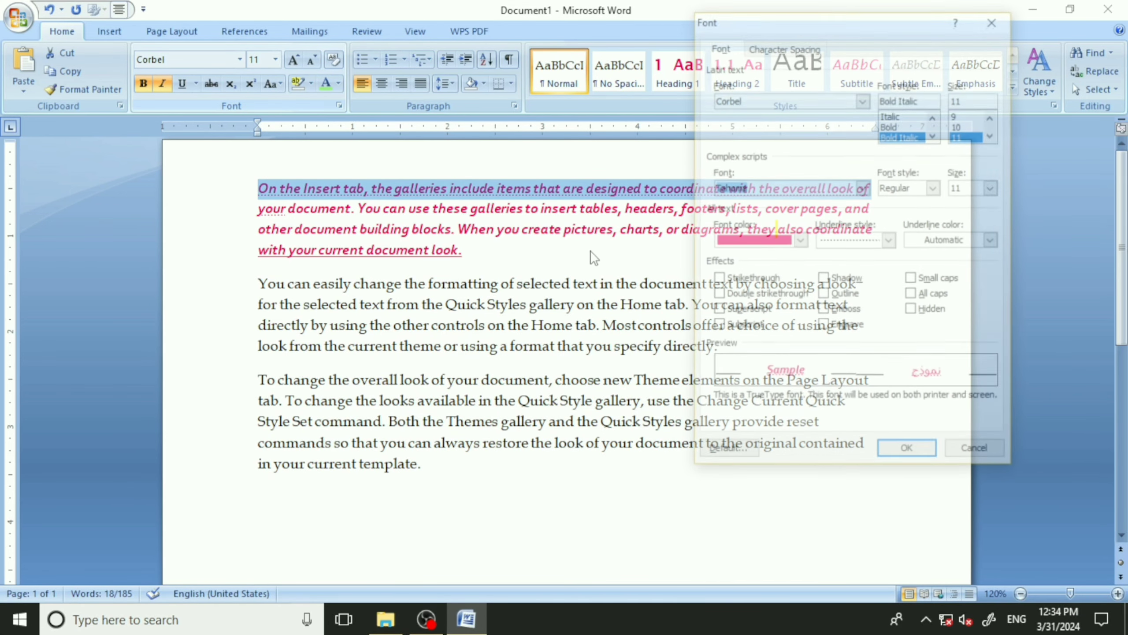
pyautogui.click(890, 241)
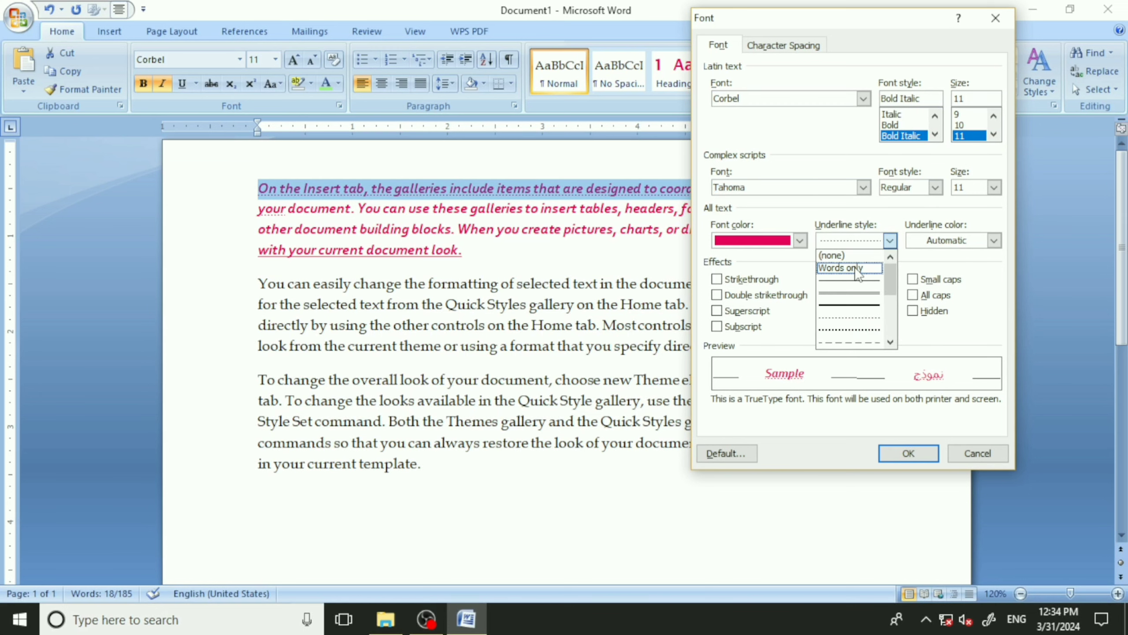
pyautogui.click(835, 255)
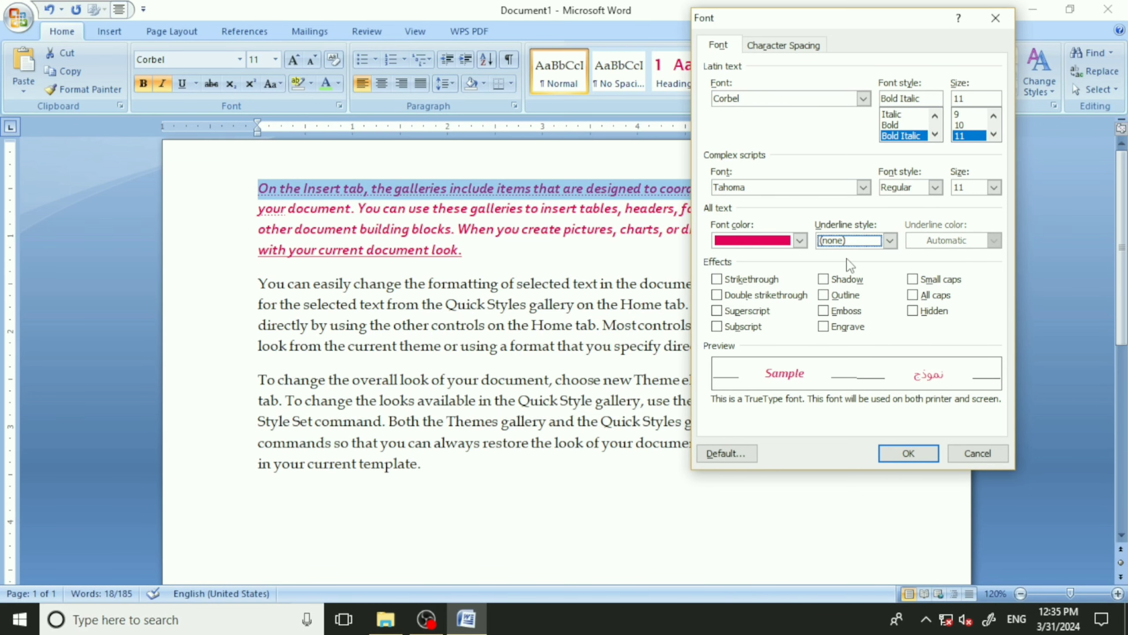
pyautogui.click(908, 455)
pyautogui.click(634, 304)
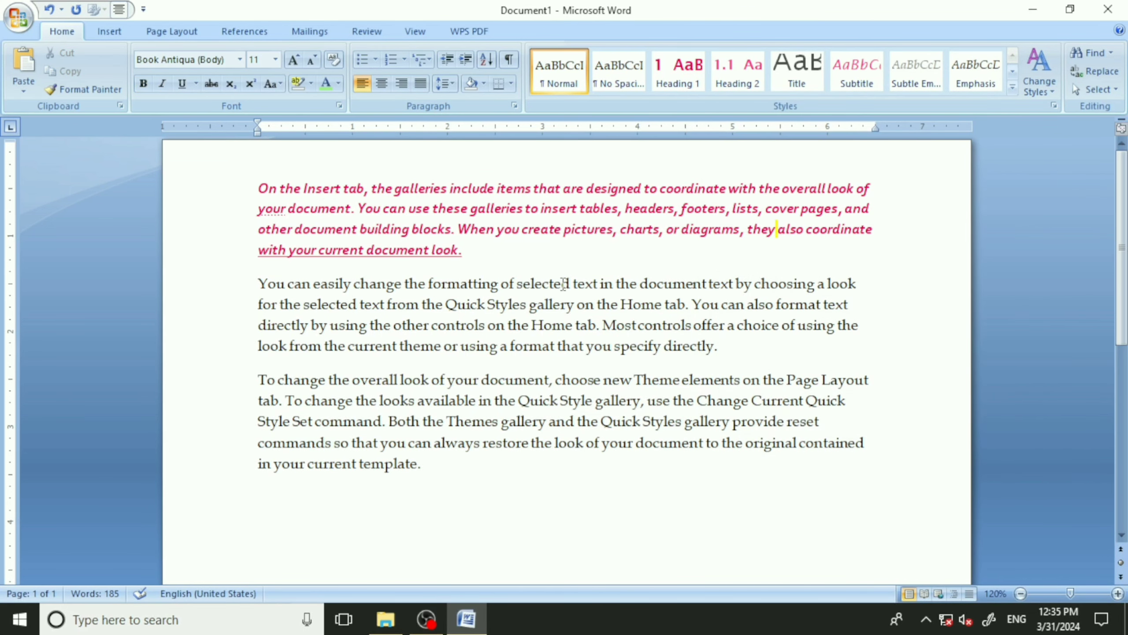
# - Give the first line of the first paragraph a thick underline with a yellow underline color in the Font dialog
pyautogui.moveTo(888, 187); pyautogui.dragTo(253, 125)
pyautogui.click(339, 107)
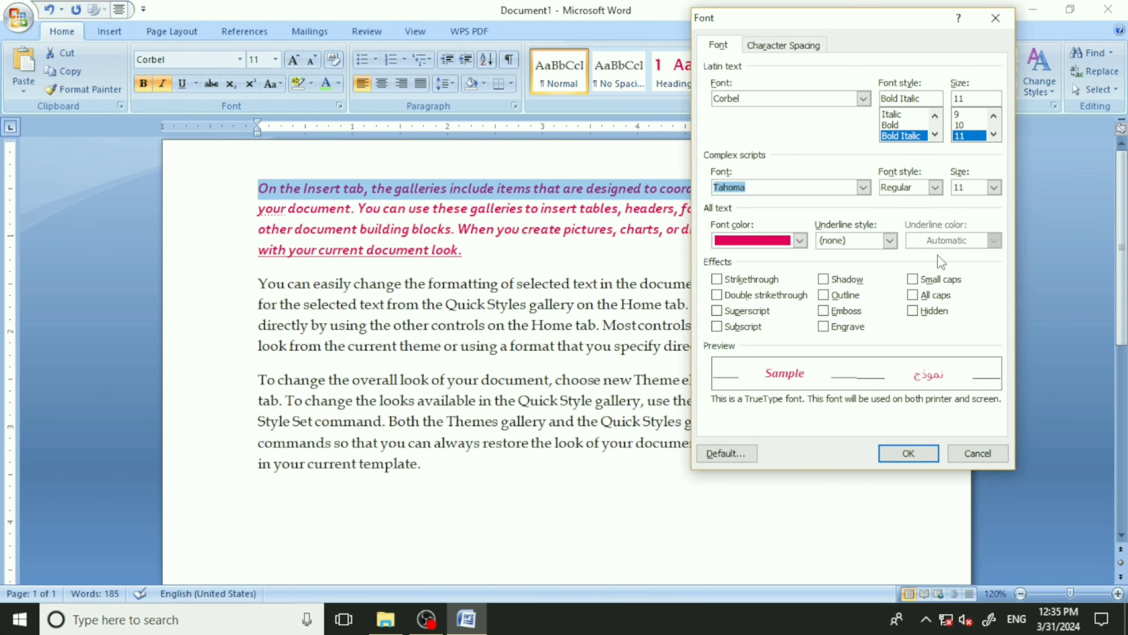
pyautogui.click(890, 242)
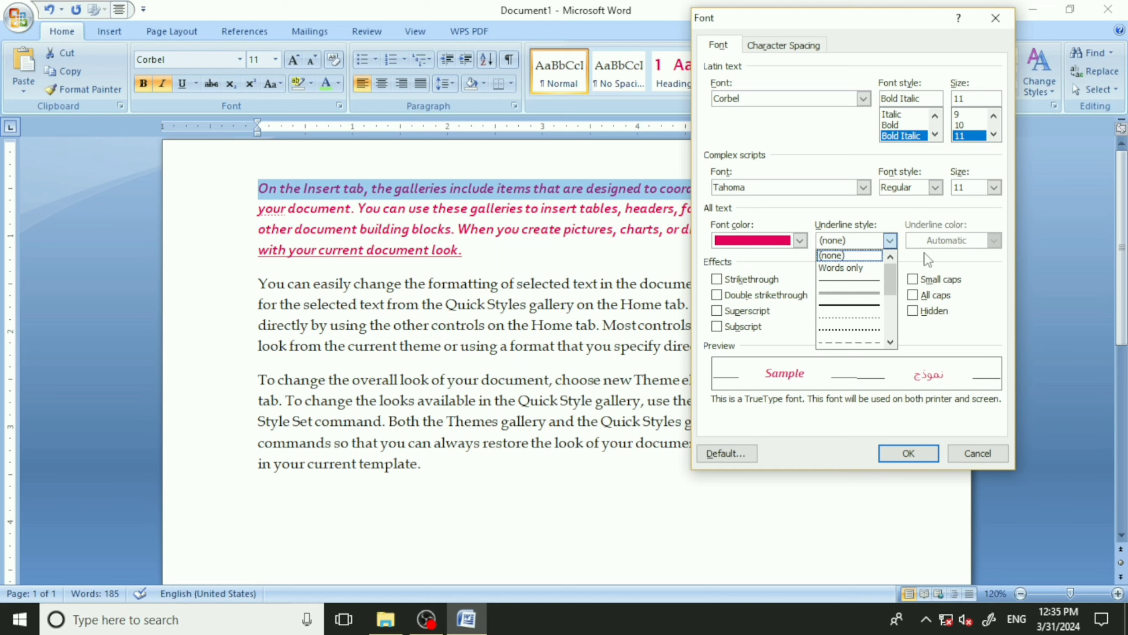
pyautogui.click(983, 242)
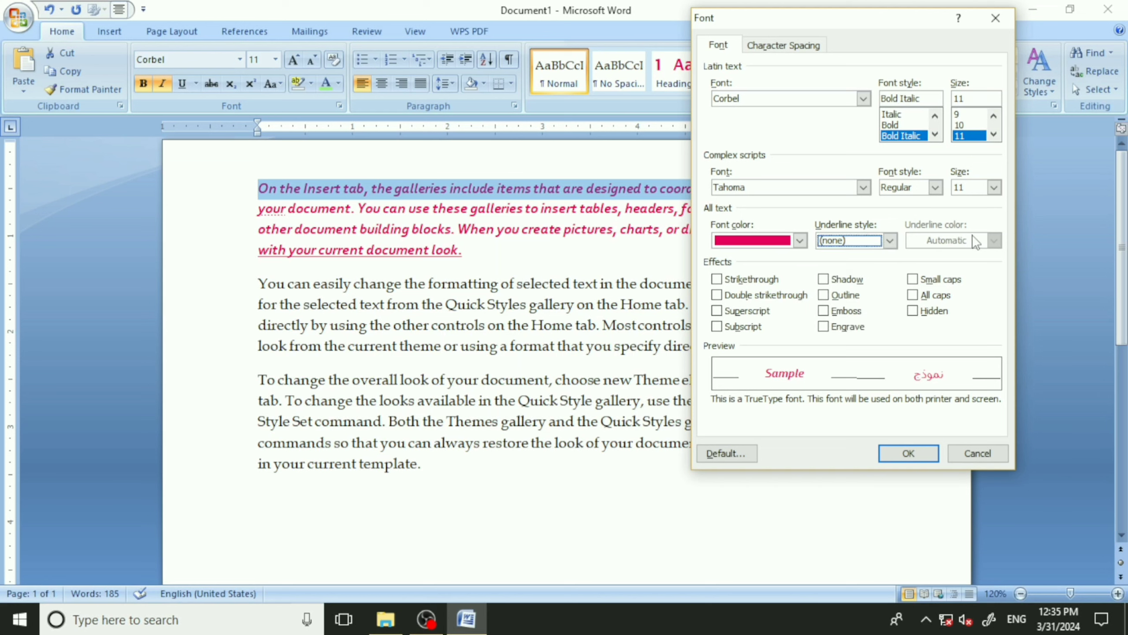
pyautogui.click(891, 244)
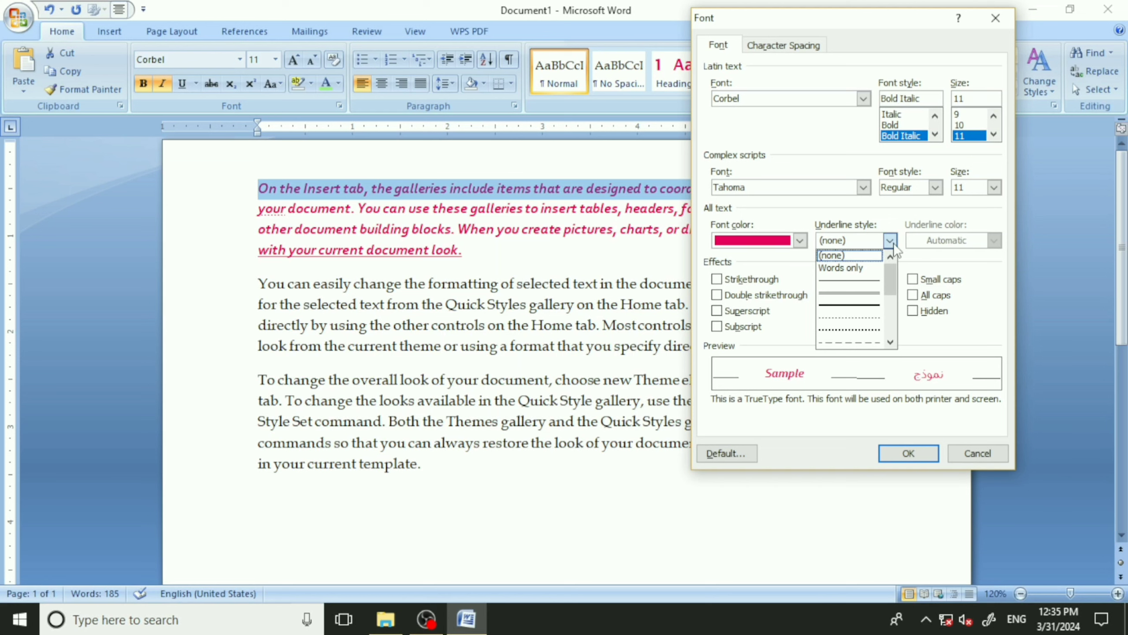
pyautogui.click(858, 306)
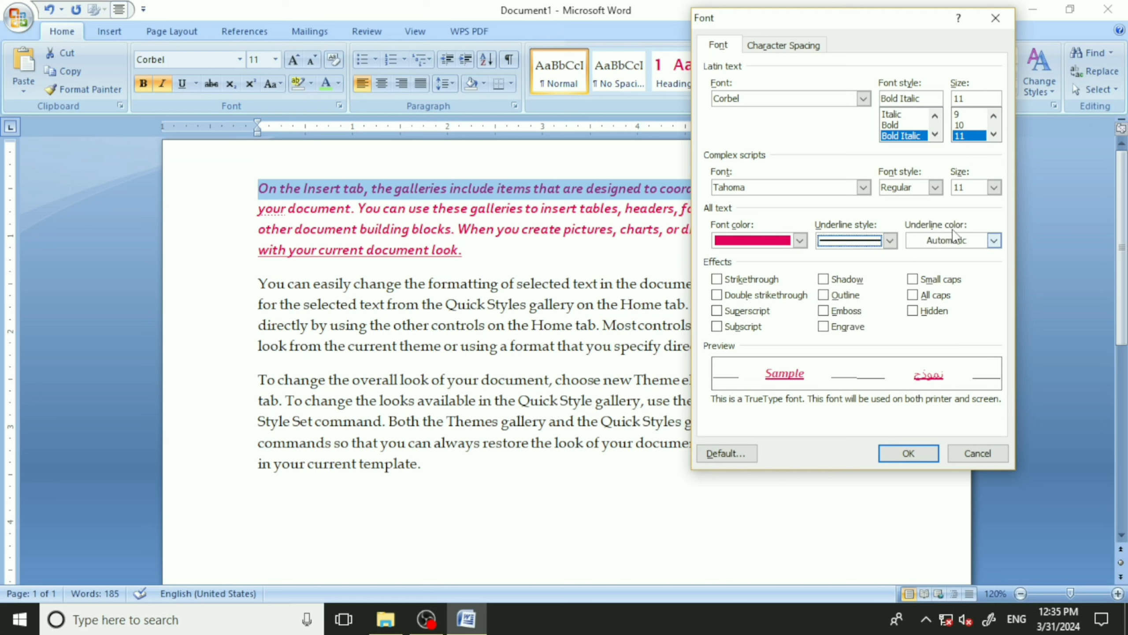
pyautogui.click(994, 240)
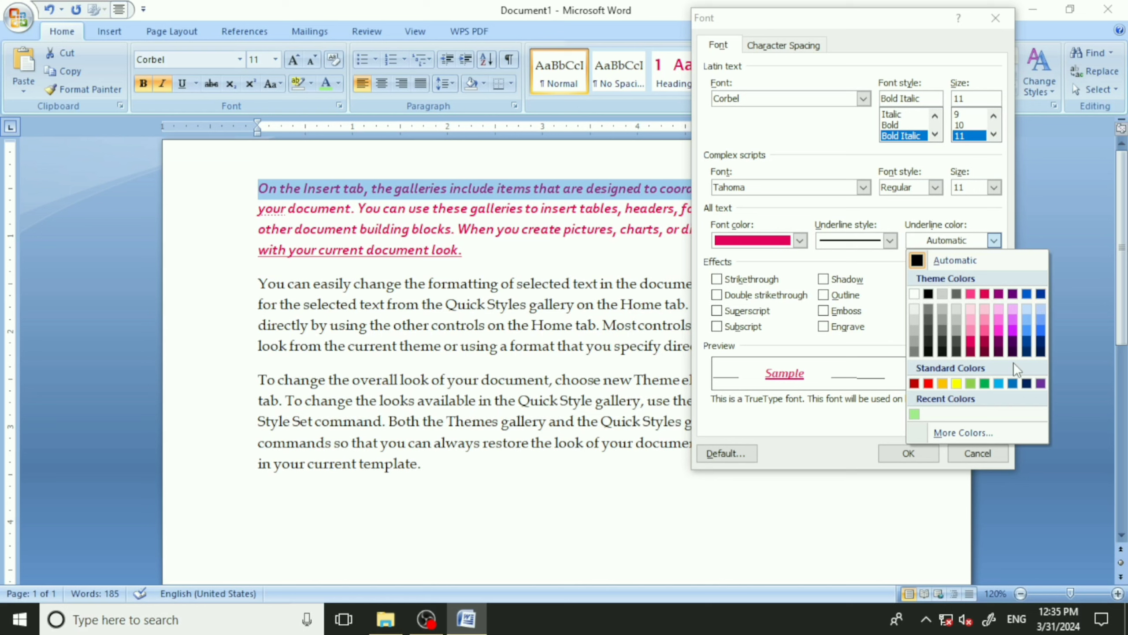
pyautogui.click(957, 383)
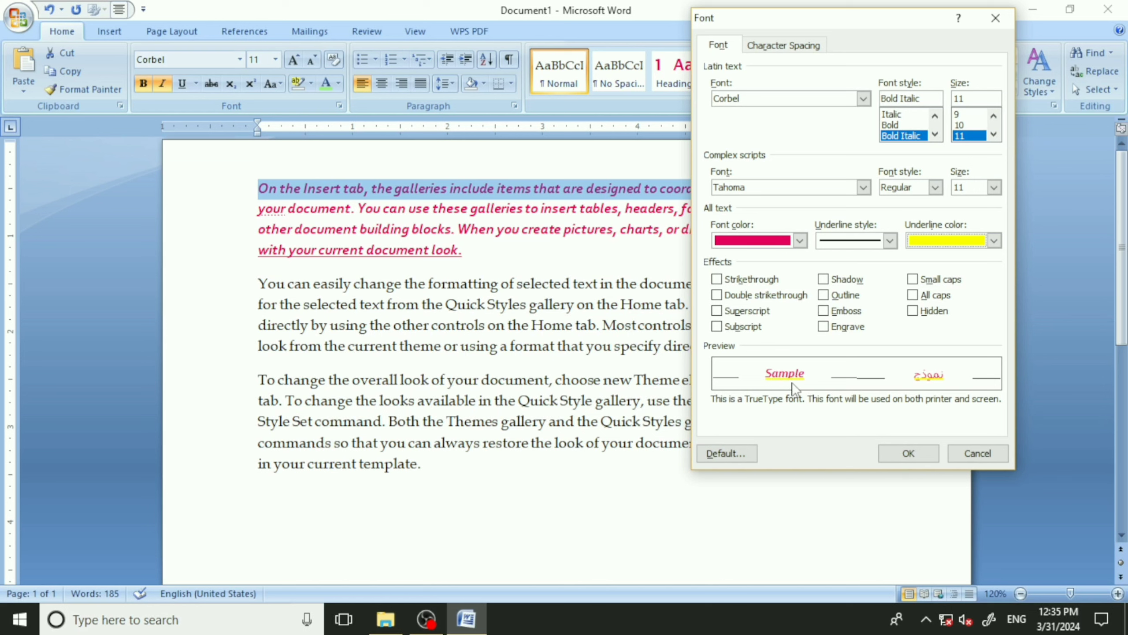
# - Set the font color of the first paragraph's first line to Automatic and apply the Font dialog settings
pyautogui.click(800, 241)
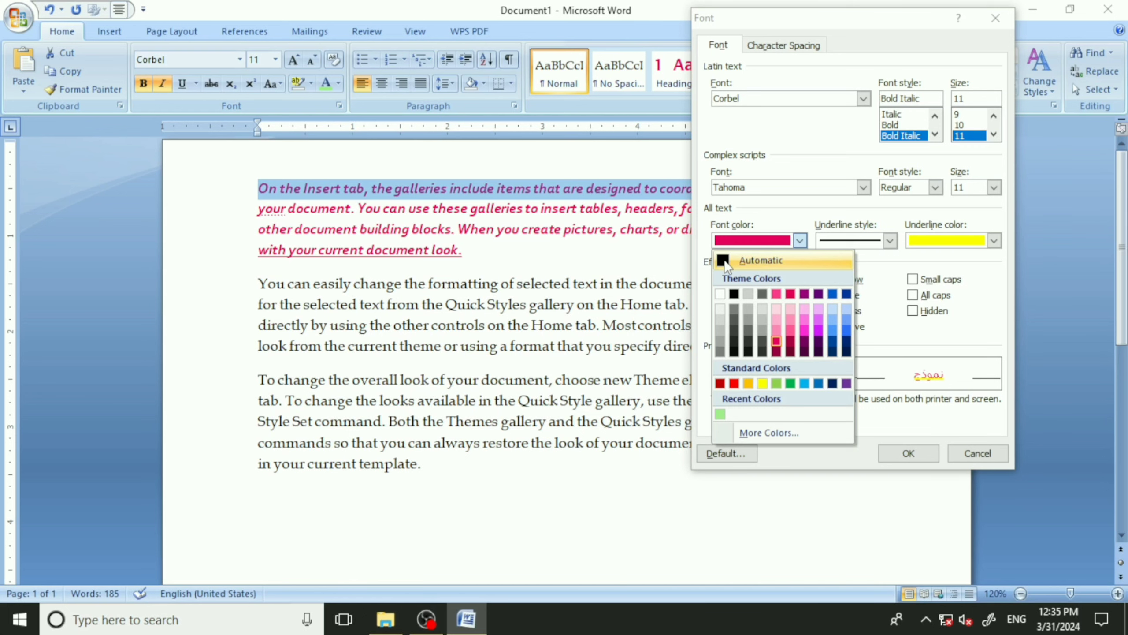
pyautogui.click(725, 261)
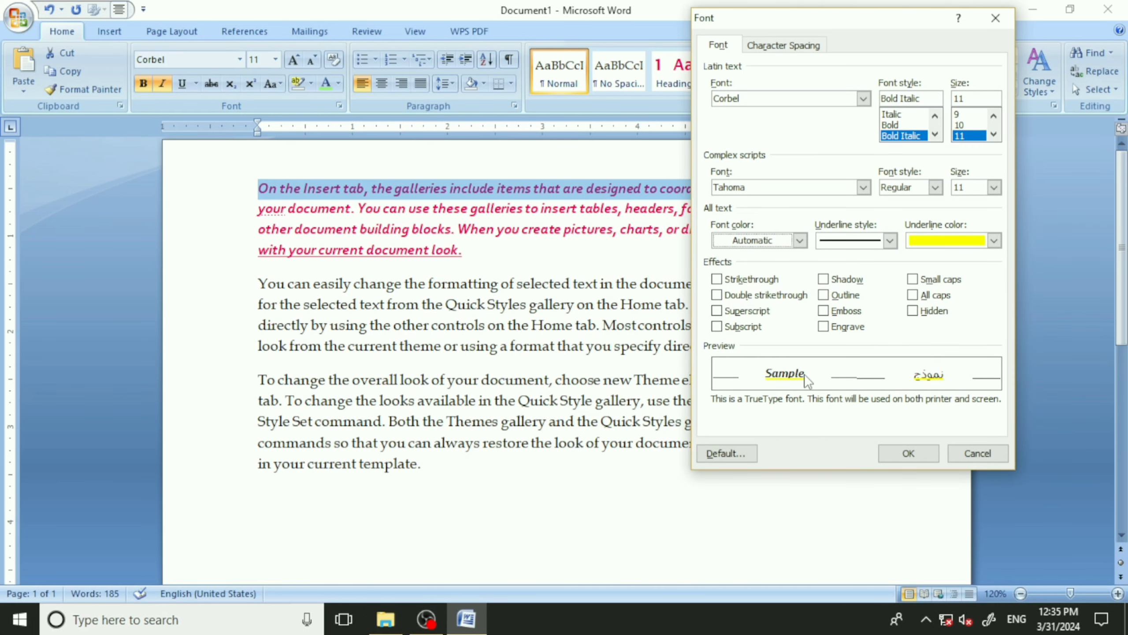
pyautogui.click(908, 454)
pyautogui.click(711, 326)
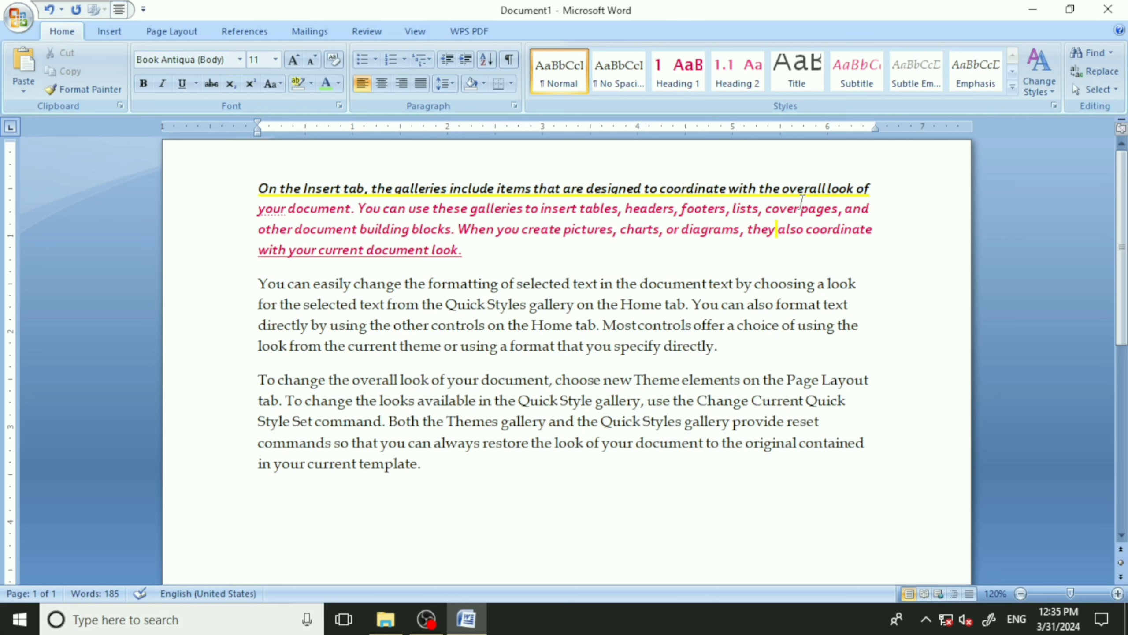
pyautogui.moveTo(872, 194); pyautogui.dragTo(271, 199)
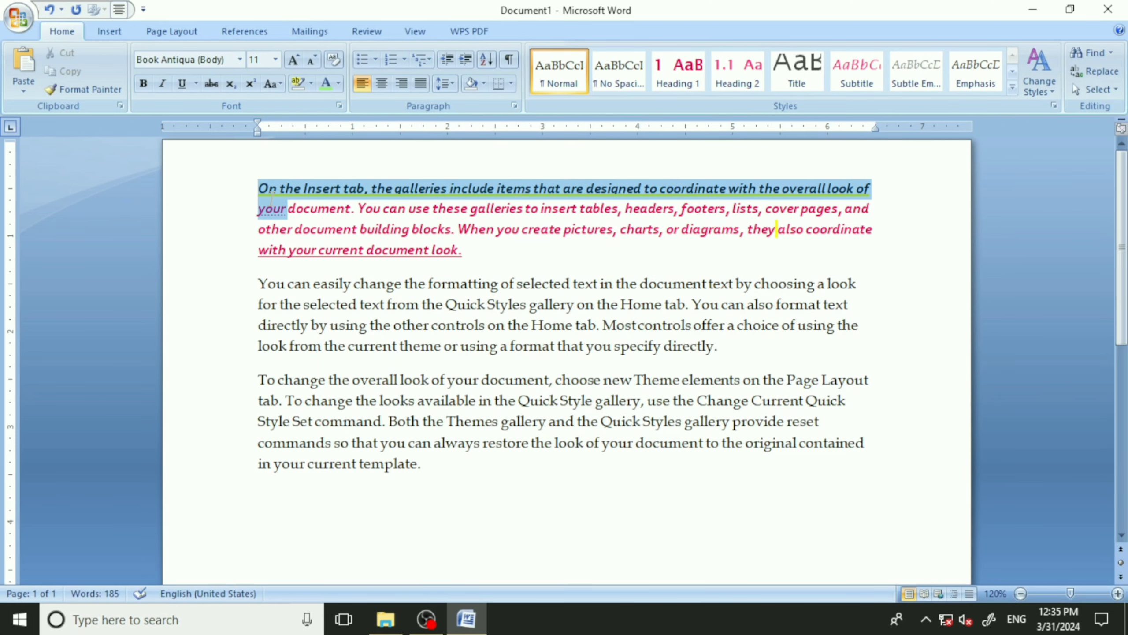
pyautogui.click(339, 106)
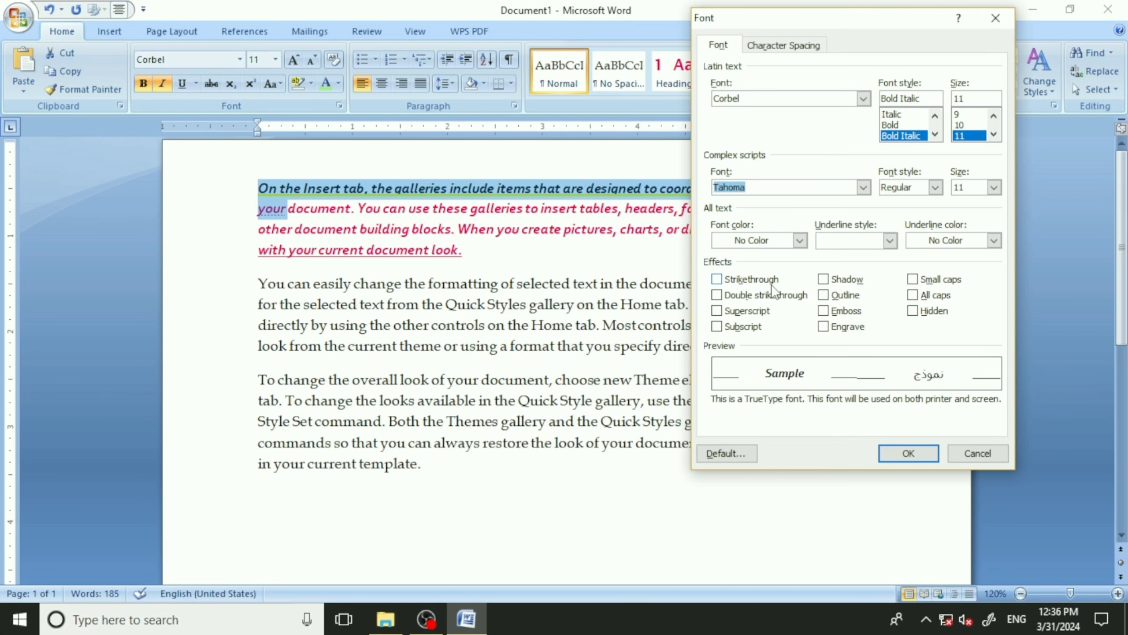
pyautogui.click(996, 18)
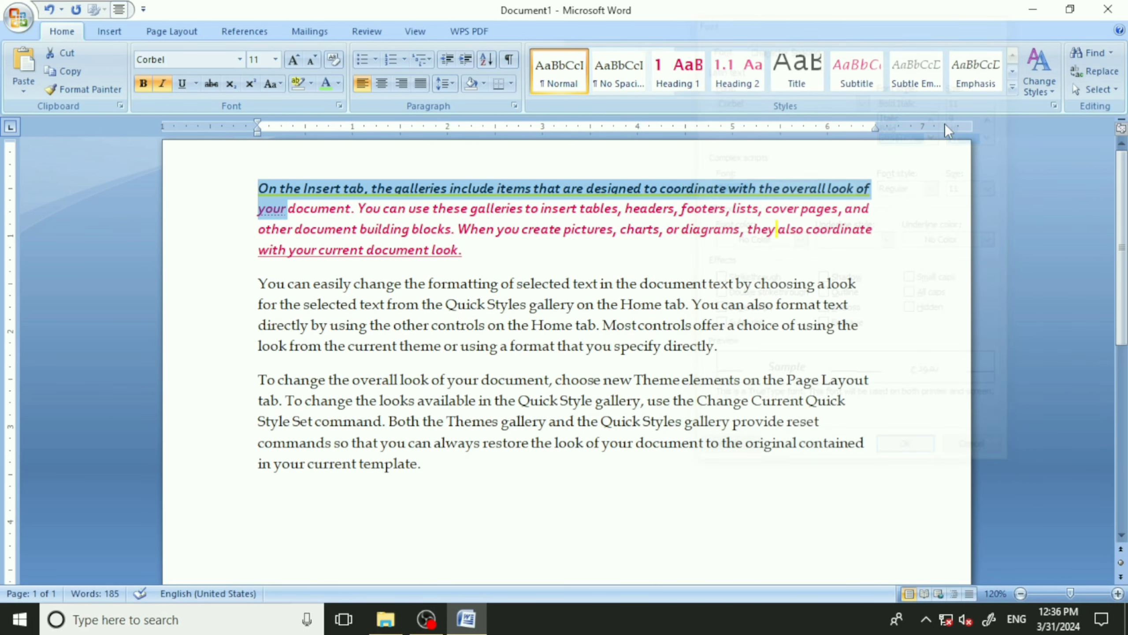
# - Apply the Strikethrough effect to the last line of the second paragraph through the Font dialog
pyautogui.moveTo(850, 339); pyautogui.dragTo(258, 346)
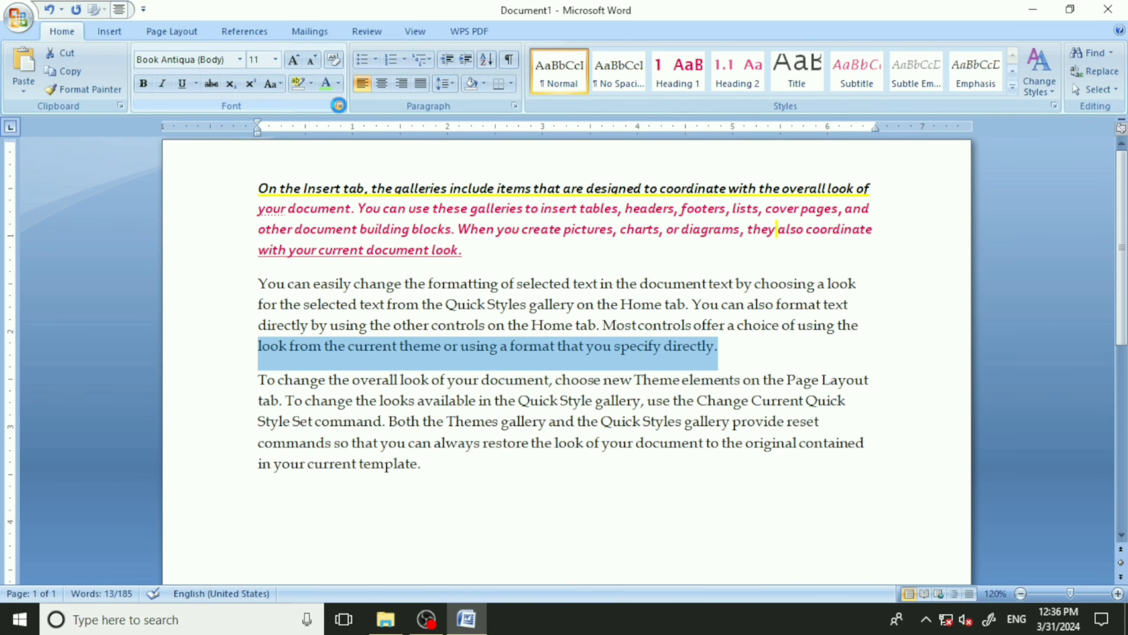
pyautogui.click(339, 105)
pyautogui.click(742, 279)
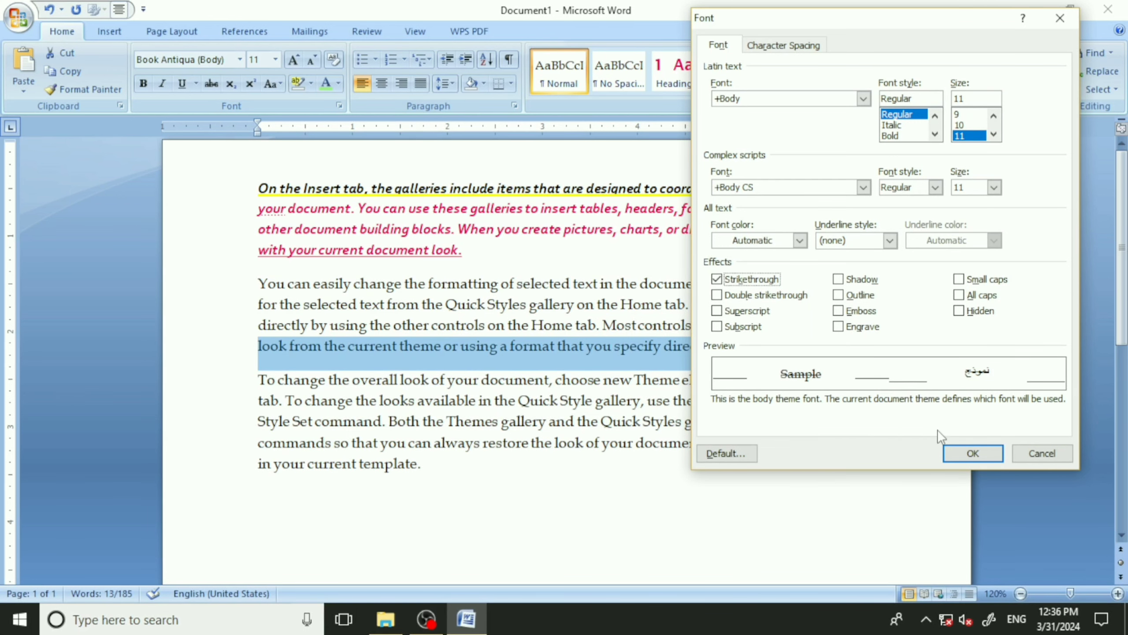
pyautogui.click(972, 453)
pyautogui.click(707, 401)
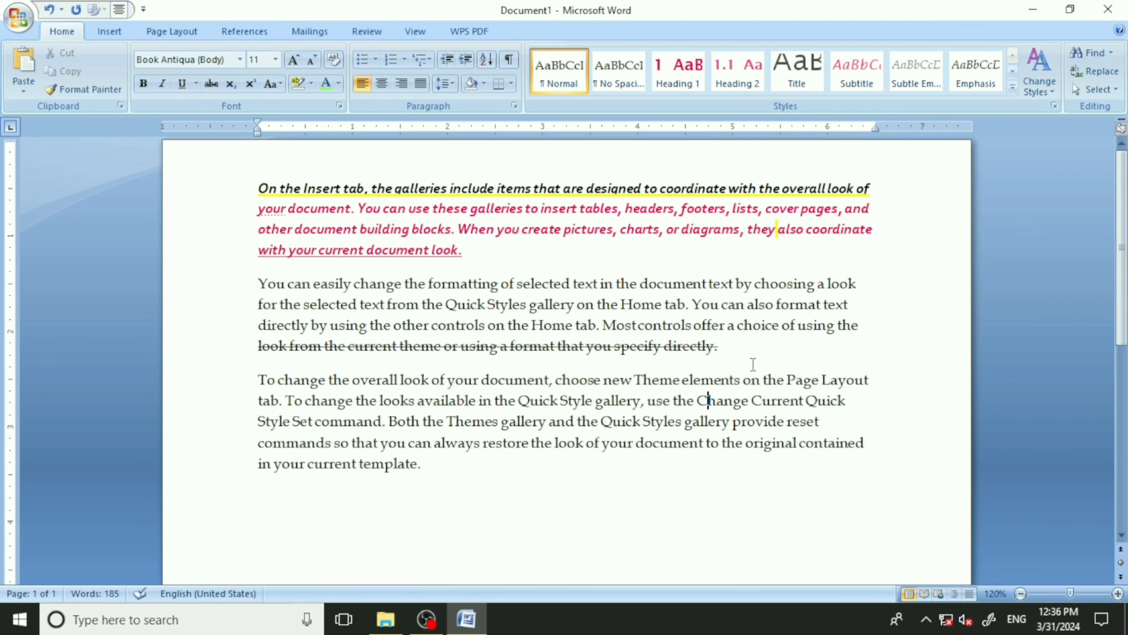
# - Apply the Double strikethrough effect to the last two lines of the second paragraph through the Font dialog
pyautogui.moveTo(732, 357); pyautogui.dragTo(250, 331)
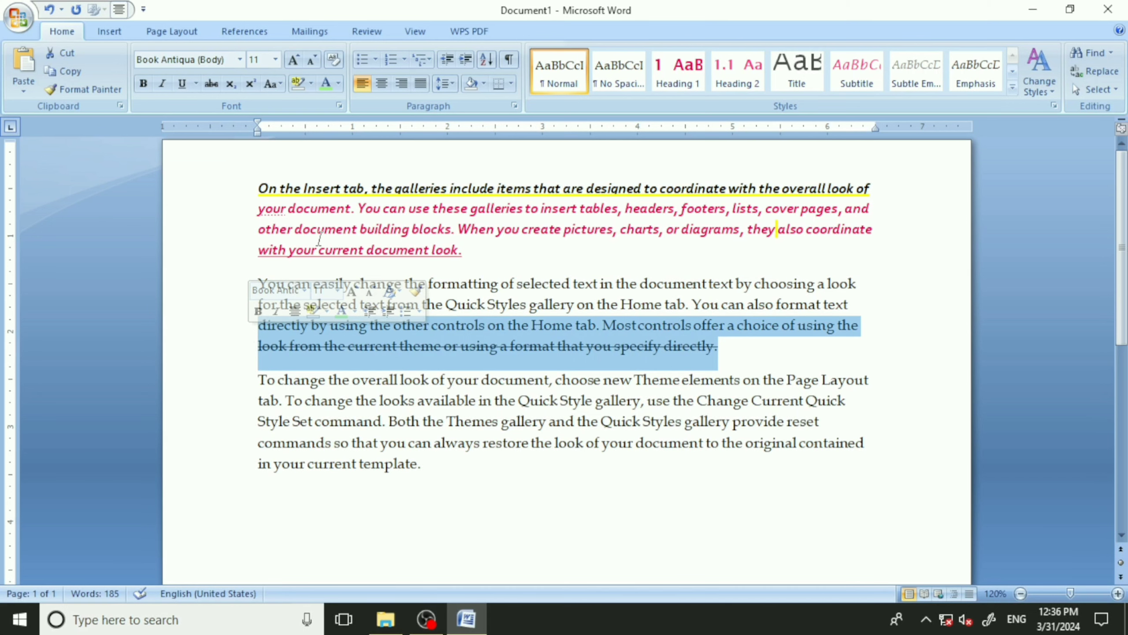
pyautogui.click(339, 105)
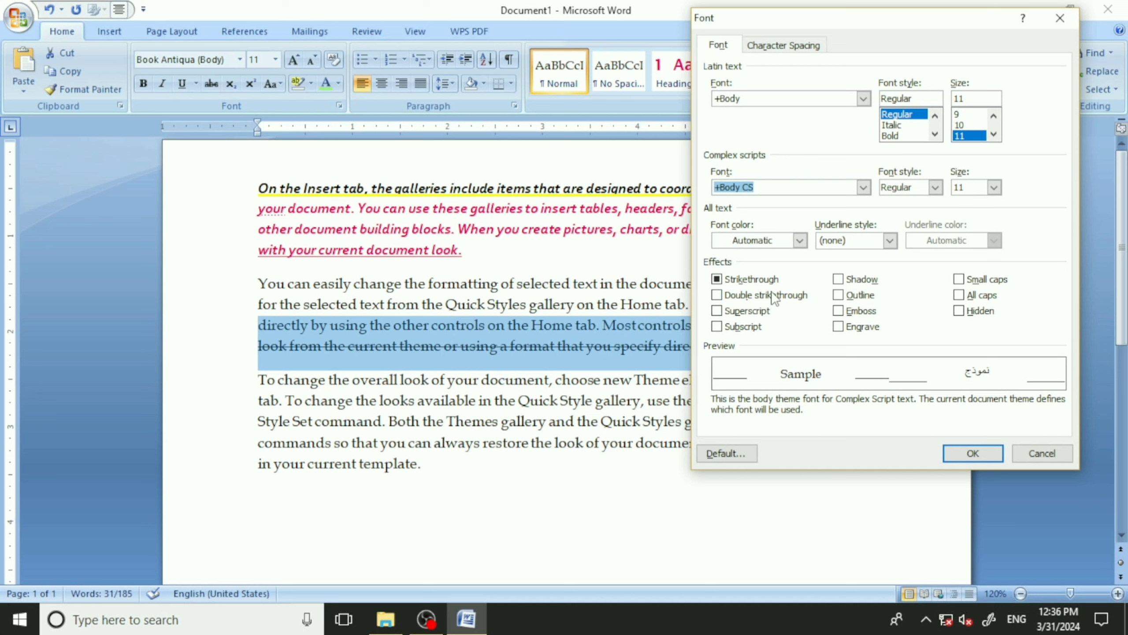
pyautogui.click(729, 296)
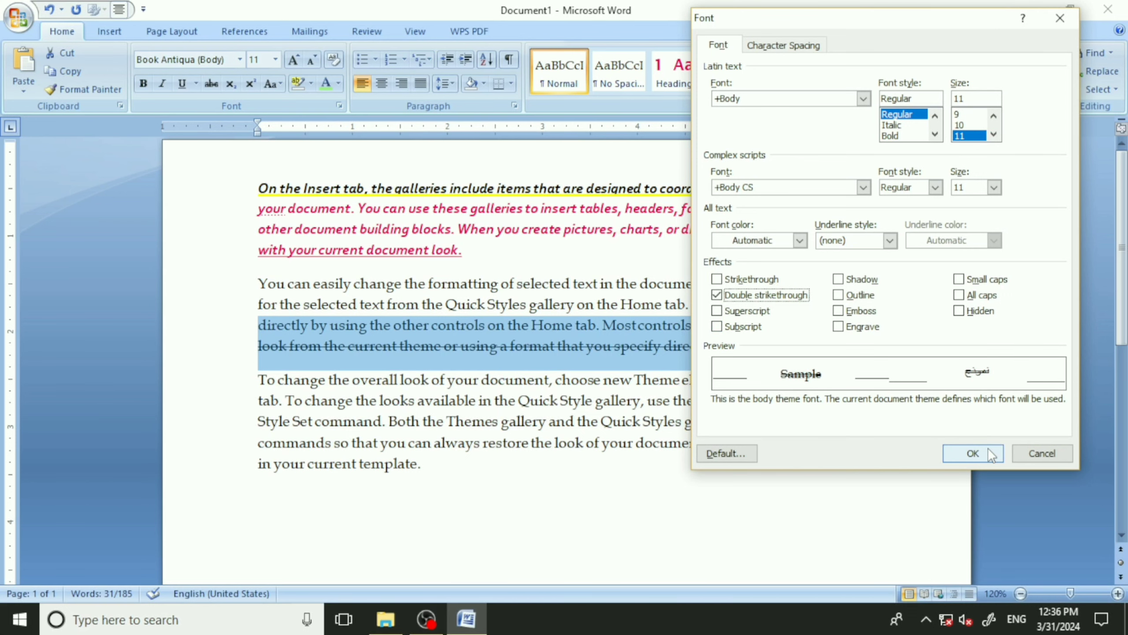
pyautogui.click(973, 453)
pyautogui.click(802, 366)
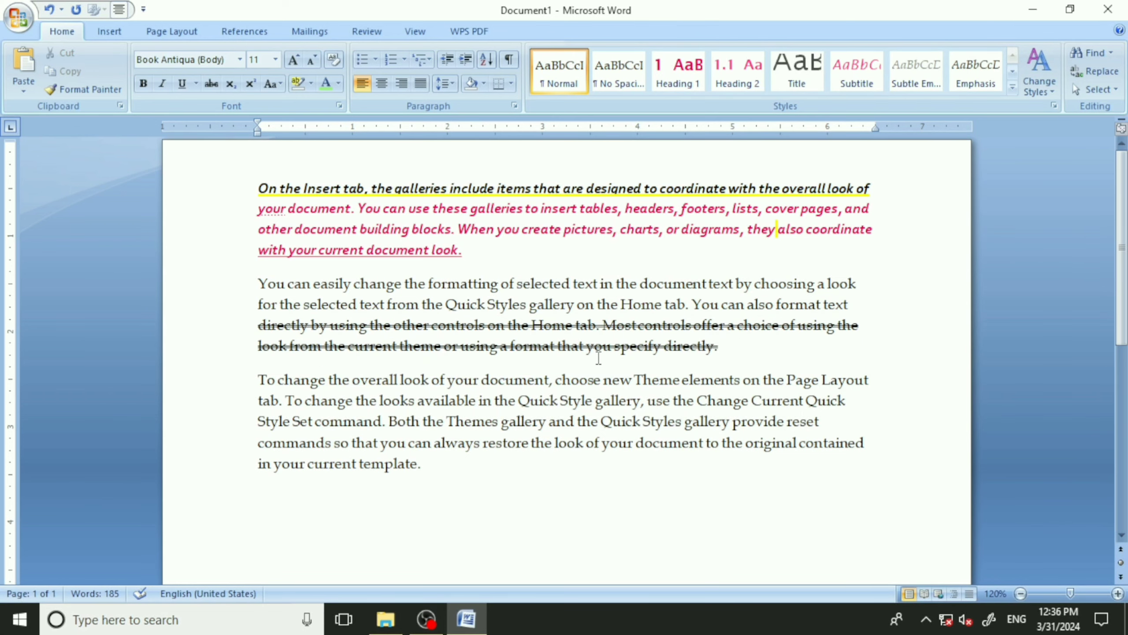
# - Examine the double strikethrough lines of the second paragraph up close
pyautogui.scroll(9, 599, 358)
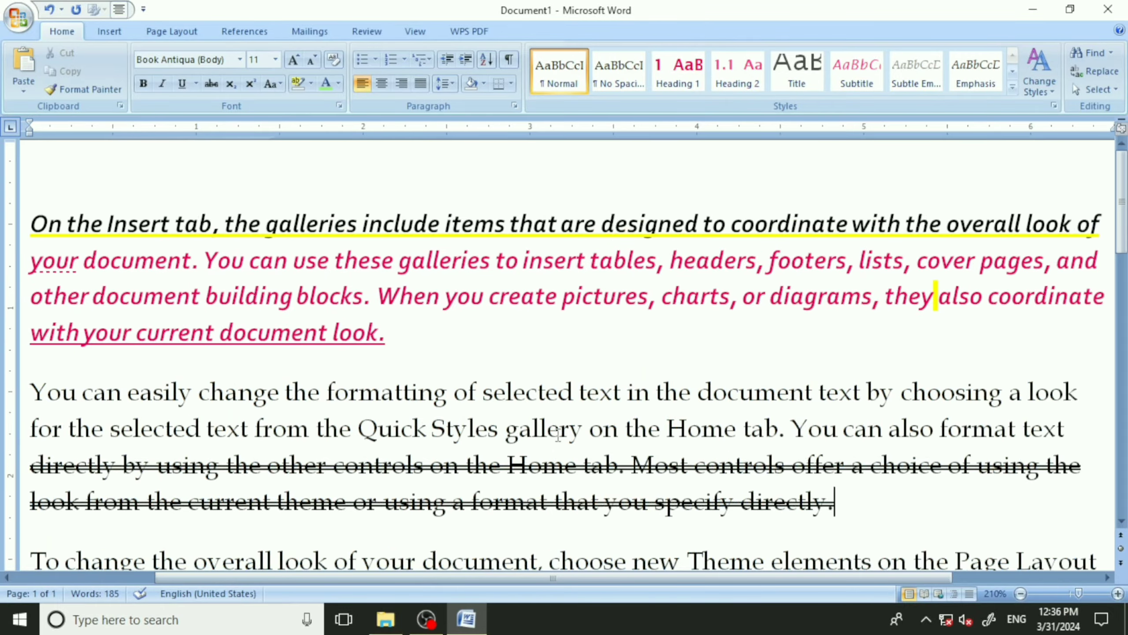
pyautogui.scroll(-2, 557, 430)
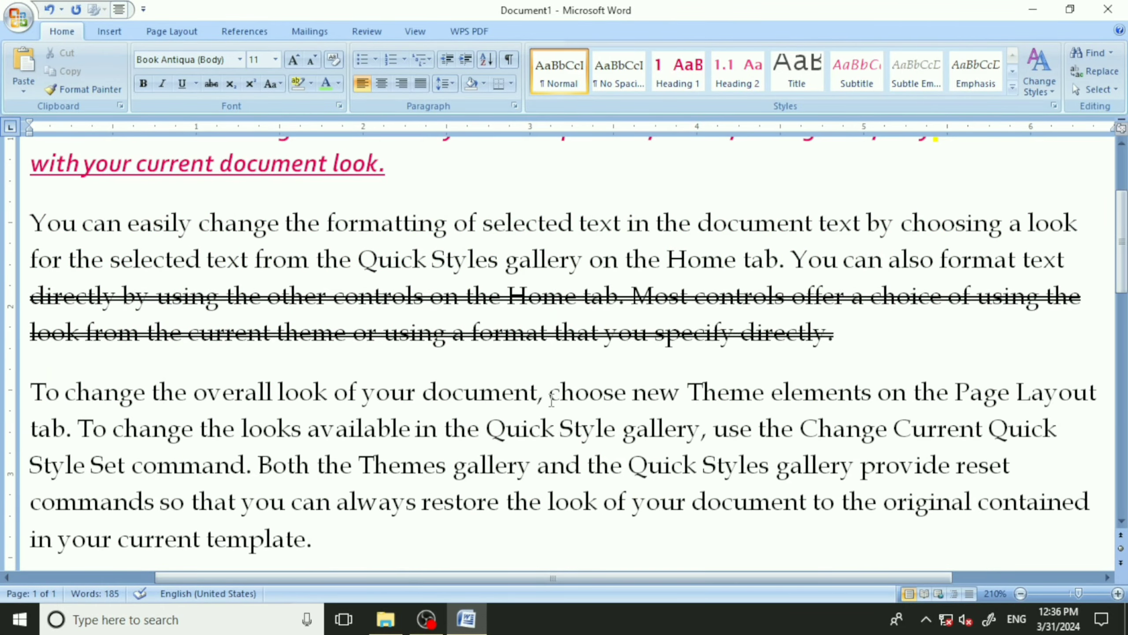
pyautogui.scroll(3, 552, 401)
pyautogui.scroll(-2, 550, 399)
pyautogui.scroll(6, 549, 399)
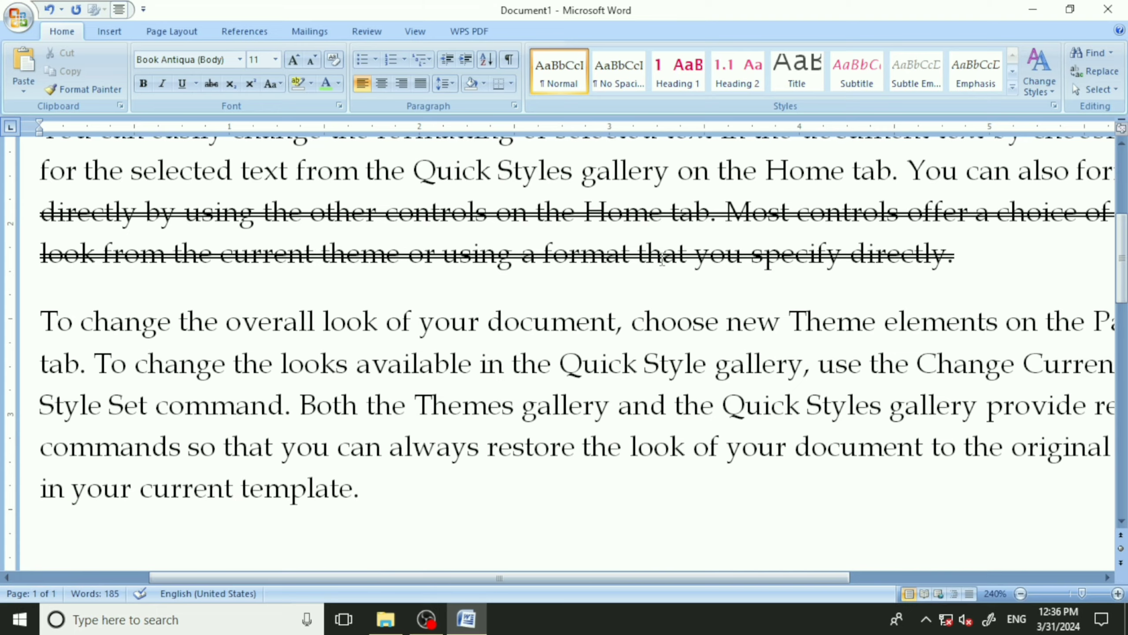
pyautogui.scroll(-6, 661, 257)
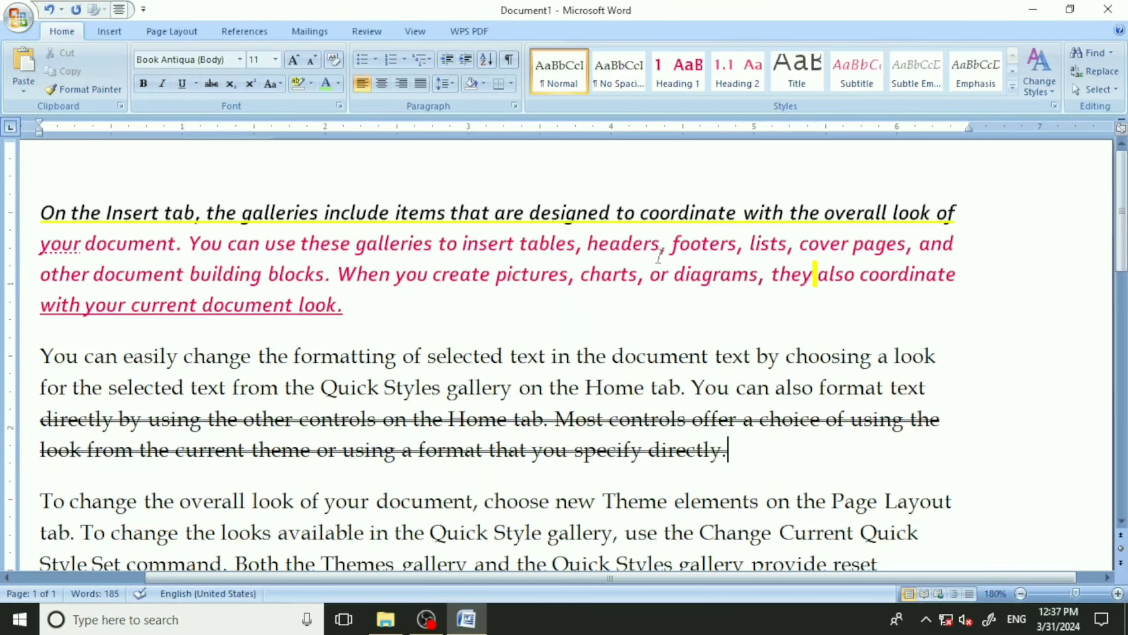
pyautogui.scroll(-9, 659, 257)
pyautogui.scroll(4, 661, 257)
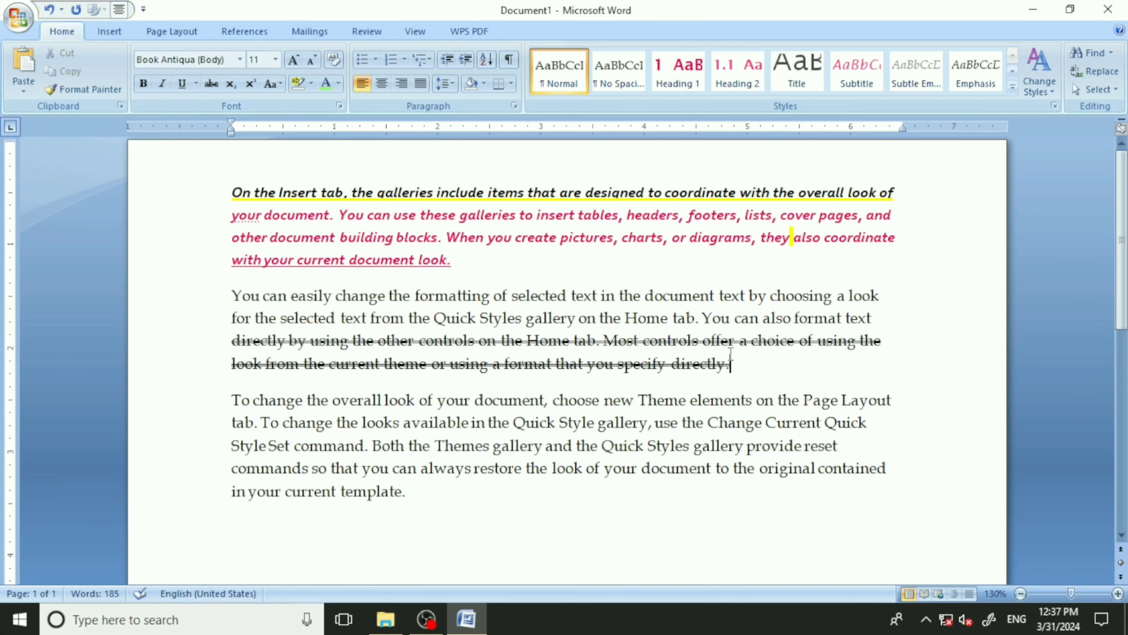
# - Remove the Double strikethrough effect from the last two lines of the second paragraph in the Font dialog
pyautogui.moveTo(730, 363); pyautogui.dragTo(220, 340)
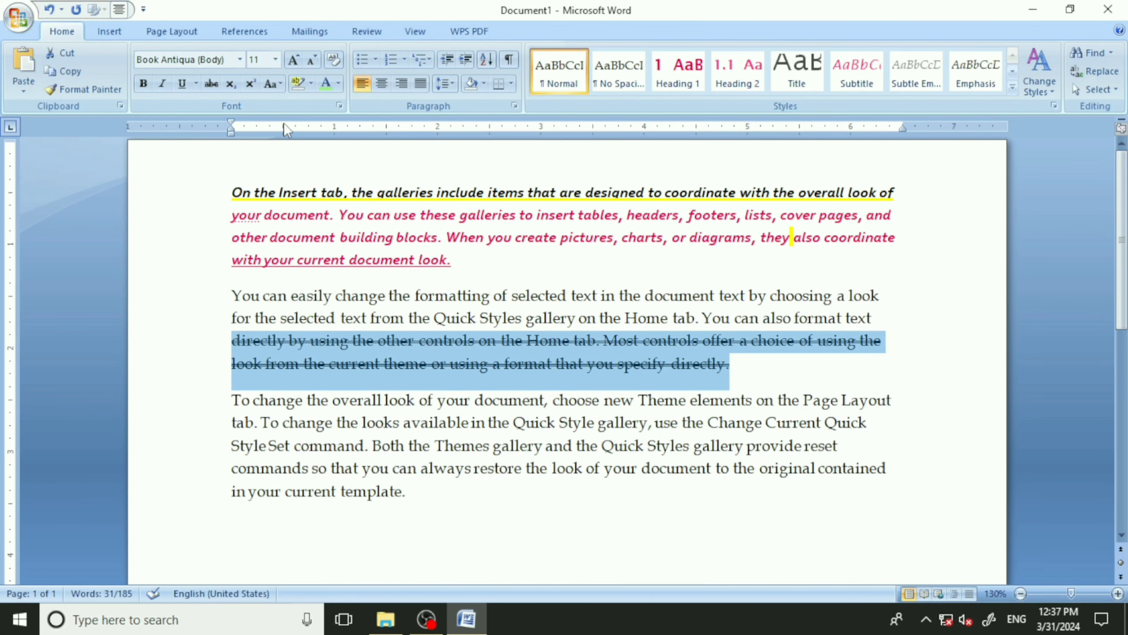
pyautogui.click(339, 105)
pyautogui.click(749, 299)
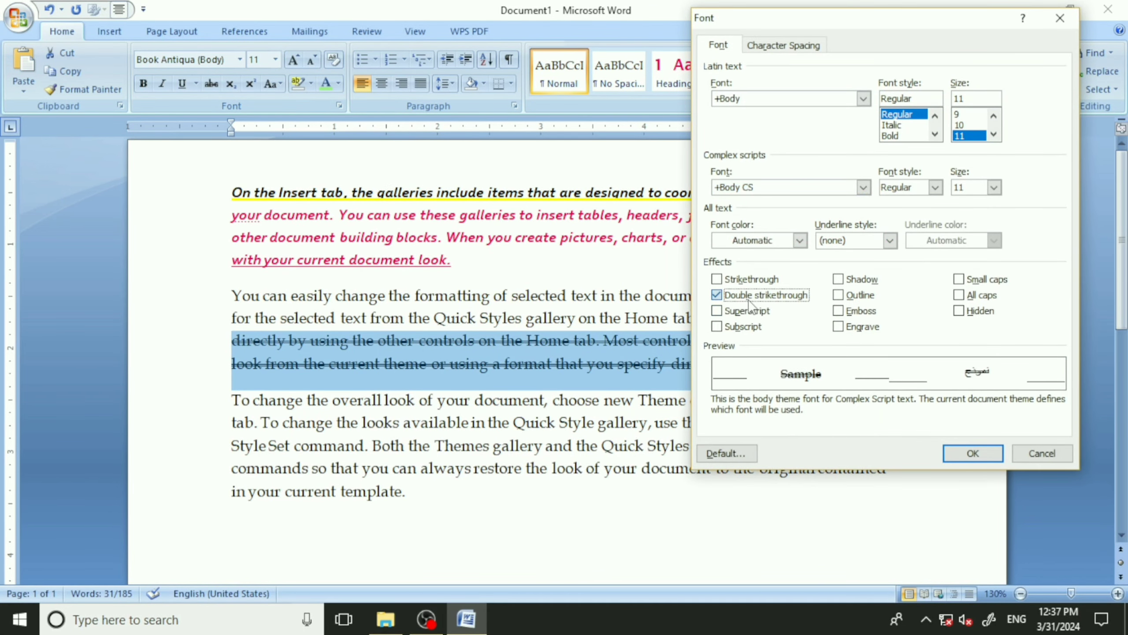
pyautogui.click(972, 453)
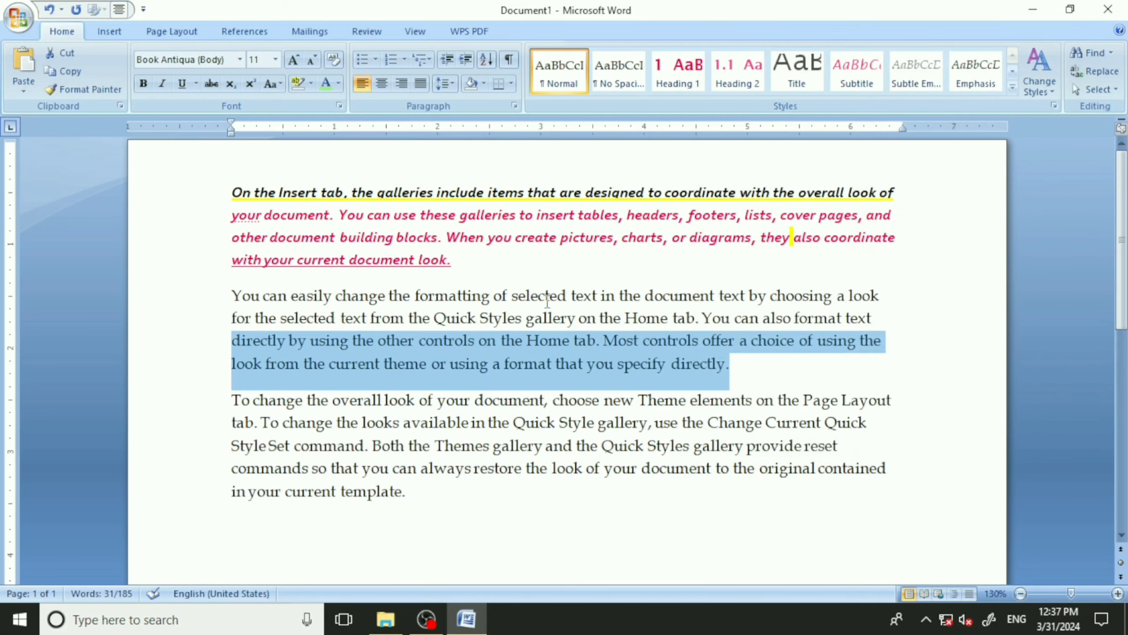
pyautogui.click(339, 105)
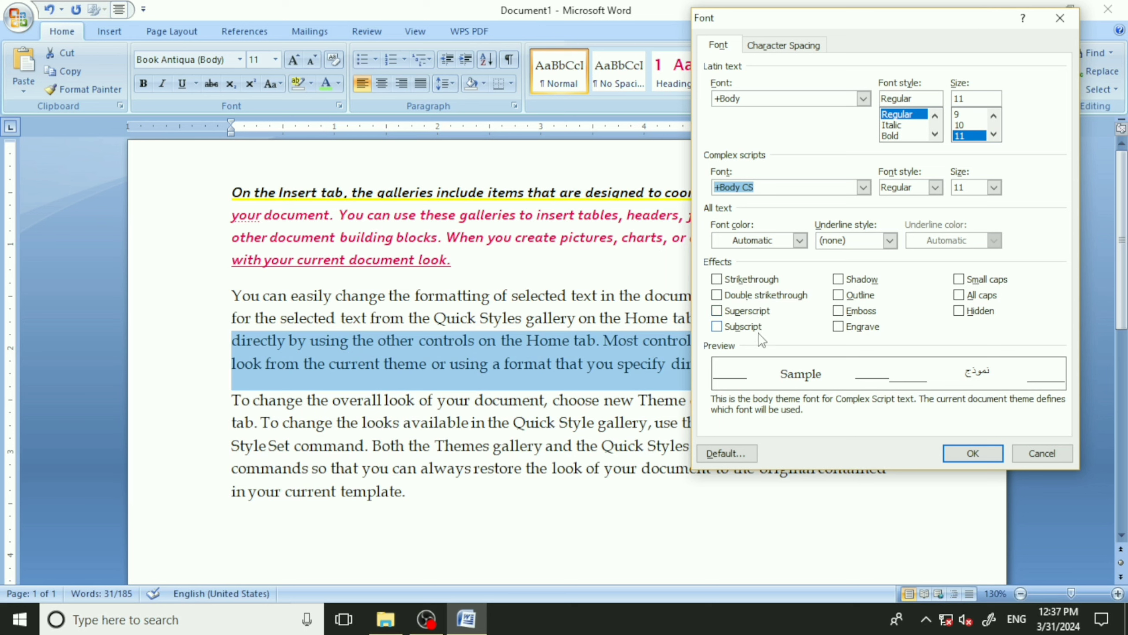
pyautogui.click(1055, 30)
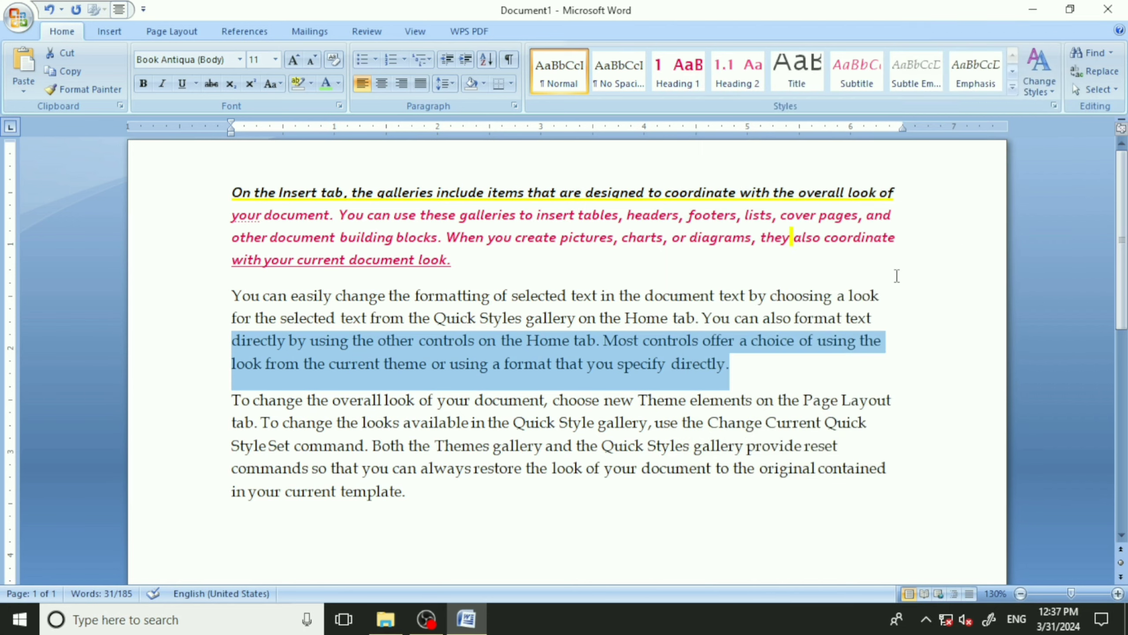
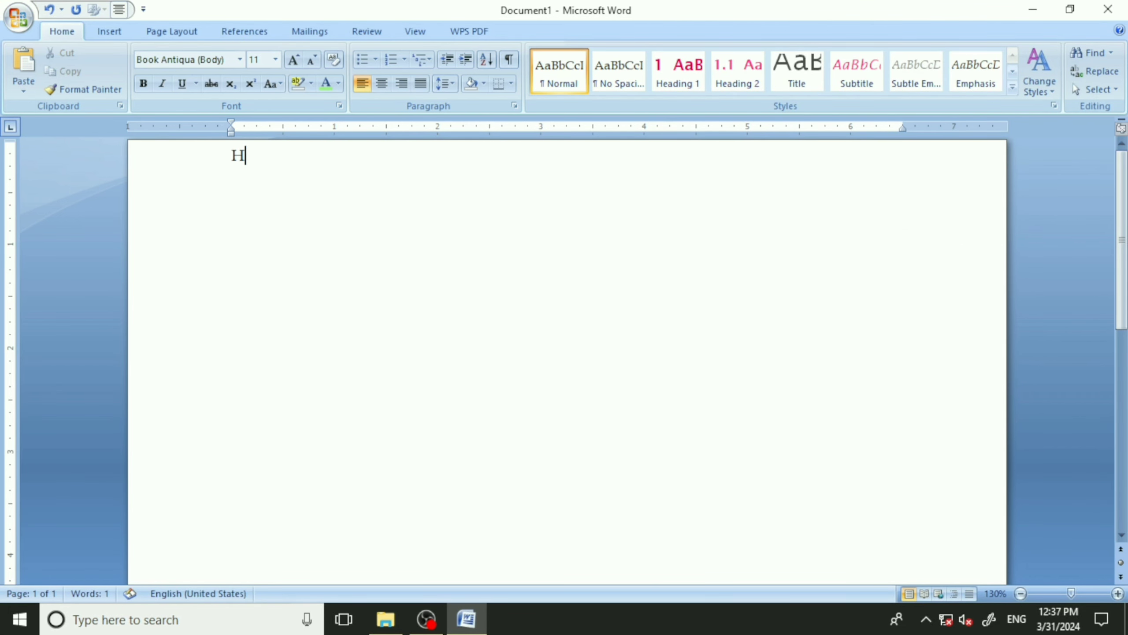
# - Replace all of the document's text with "H2O"
pyautogui.write('2O')
pyautogui.scroll(4, 822, 391)
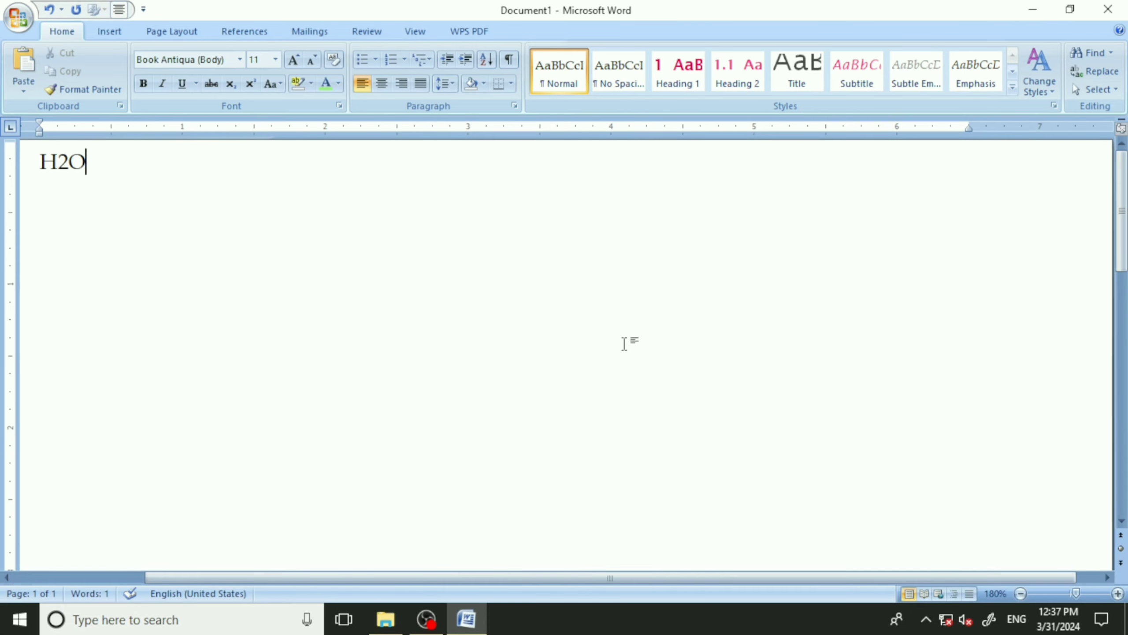
pyautogui.scroll(-3, 586, 331)
# - Enlarge the "H2O" text to font size 36
pyautogui.moveTo(263, 161); pyautogui.dragTo(139, 161)
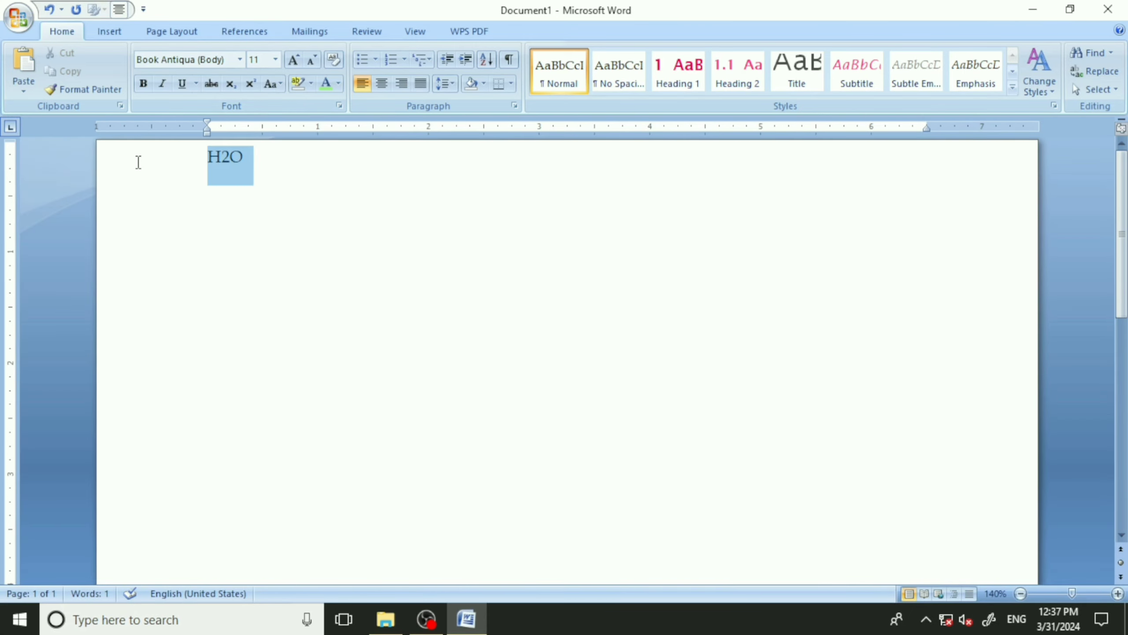
pyautogui.click(292, 62)
pyautogui.click(291, 61)
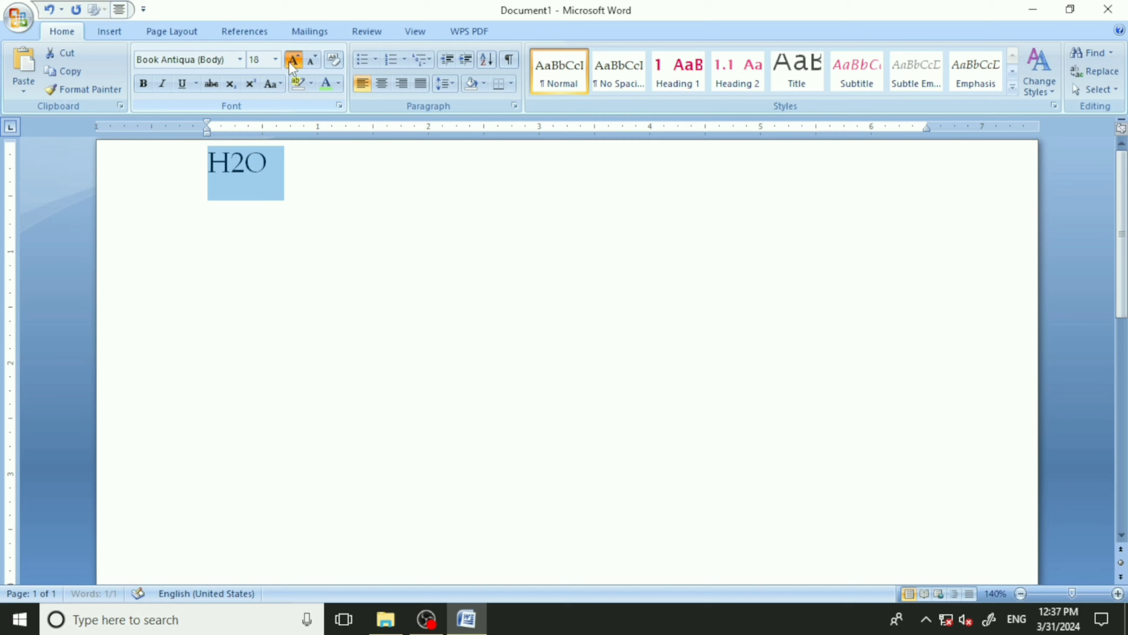
pyautogui.click(292, 61)
pyautogui.click(292, 62)
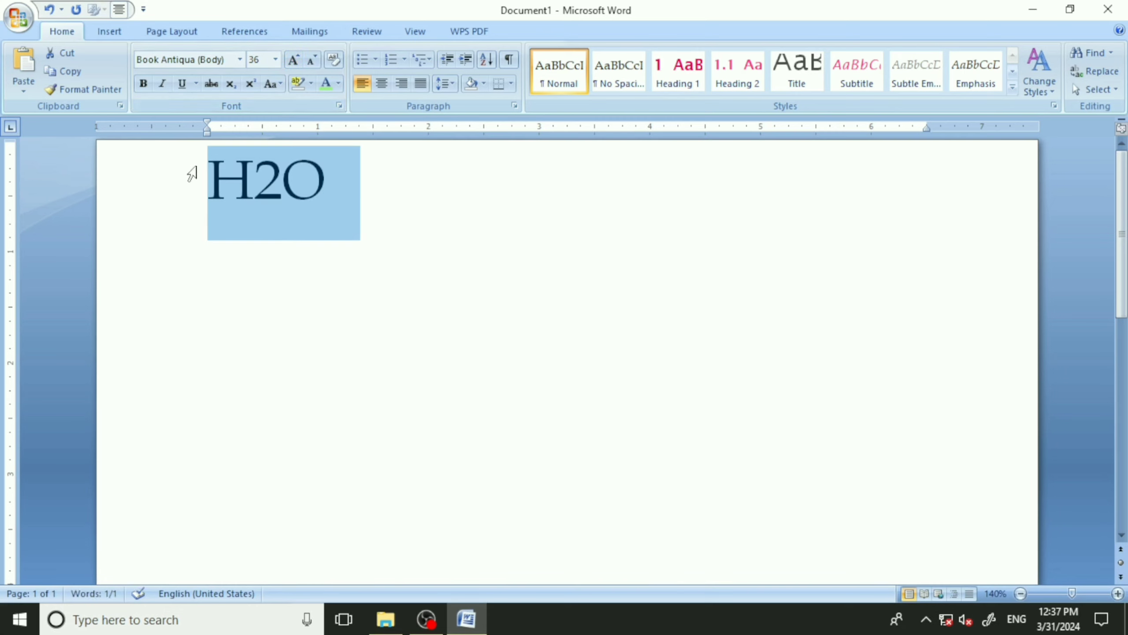
# - Insert one blank line above the "H2O" text
pyautogui.click(207, 177)
pyautogui.press('Return')
pyautogui.press('Return')
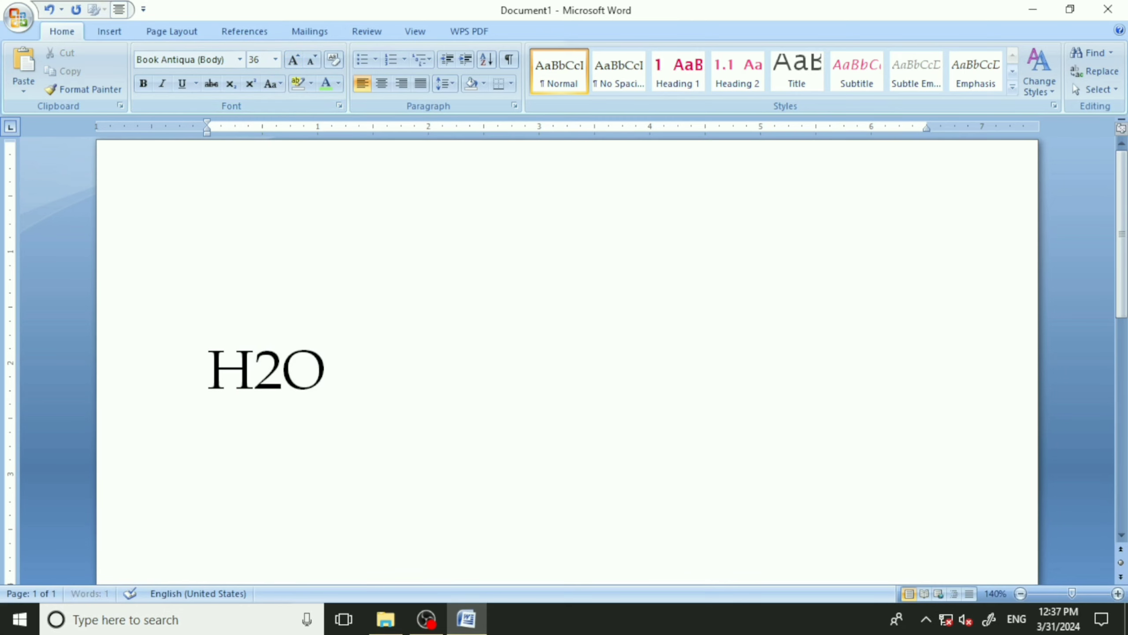
pyautogui.press('BackSpace')
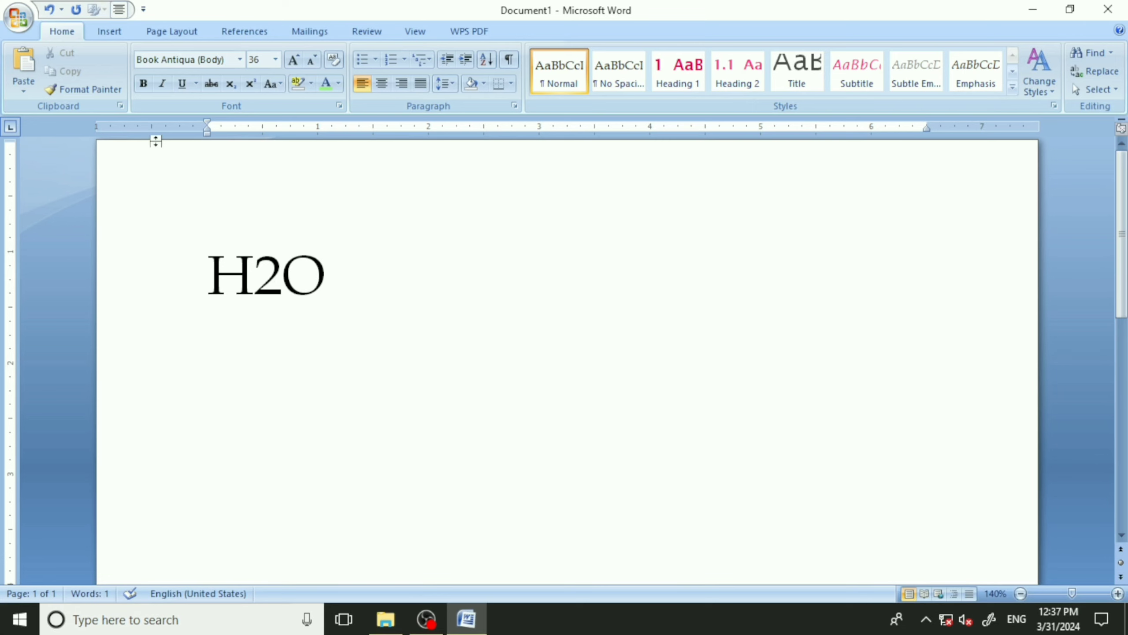
# - Apply the Superscript effect to the "2" in "H2O" through the Font dialog
pyautogui.moveTo(287, 276); pyautogui.dragTo(255, 280)
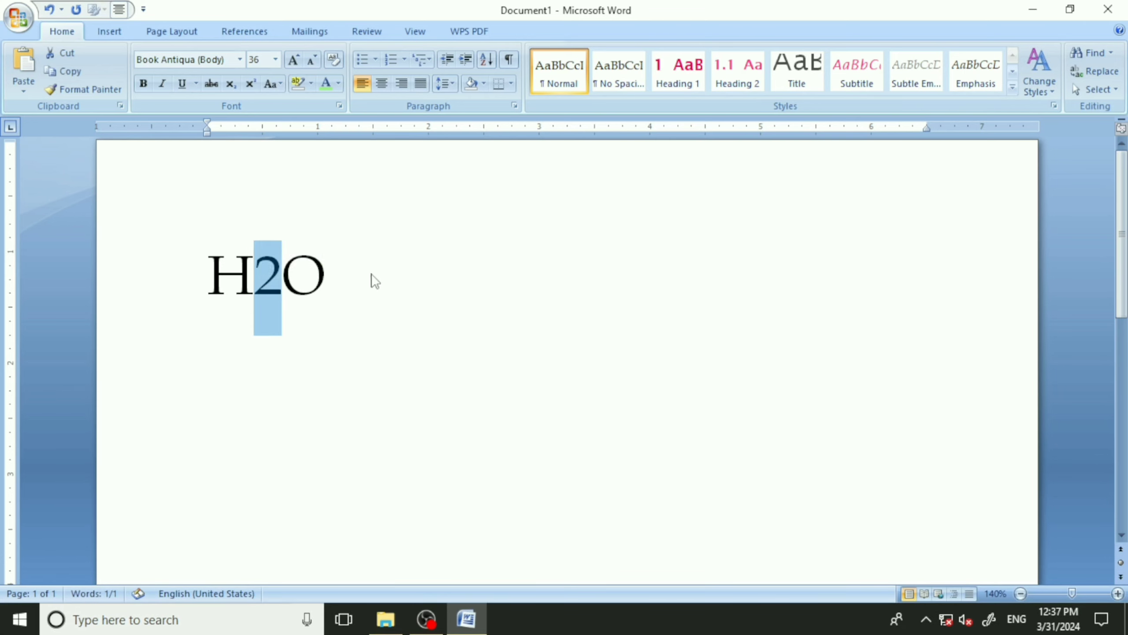
pyautogui.click(339, 106)
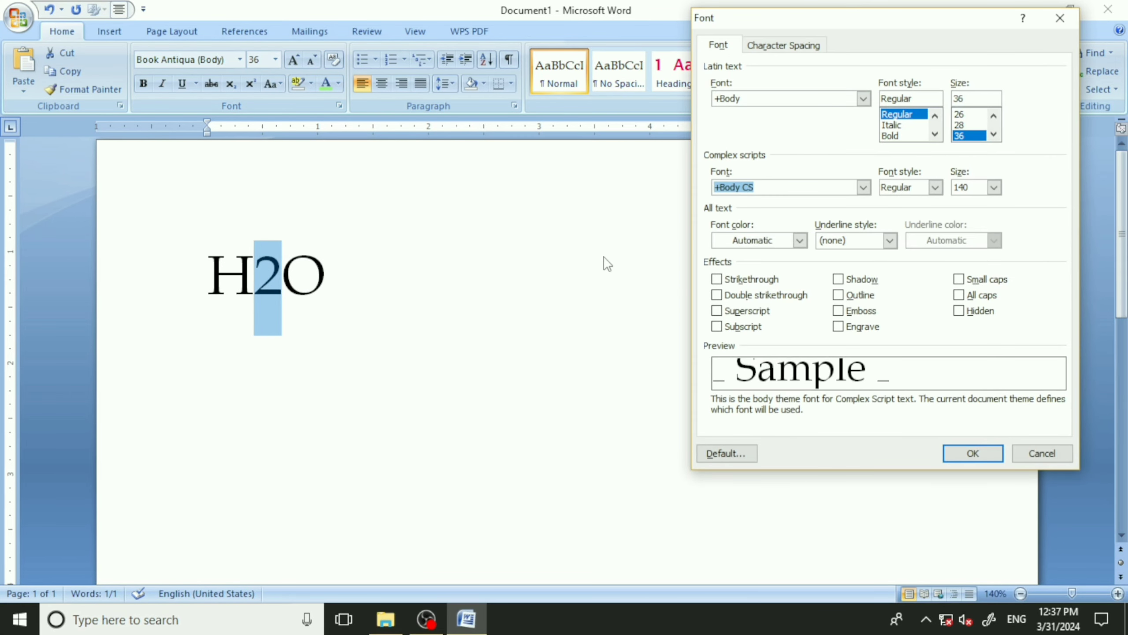
pyautogui.click(717, 311)
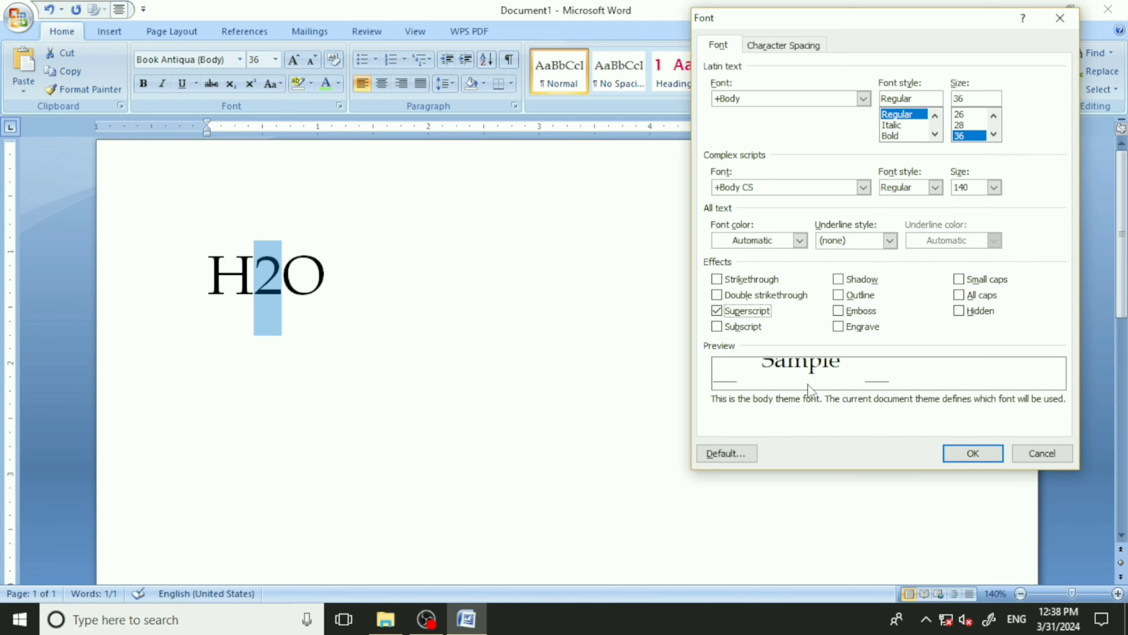
pyautogui.click(968, 455)
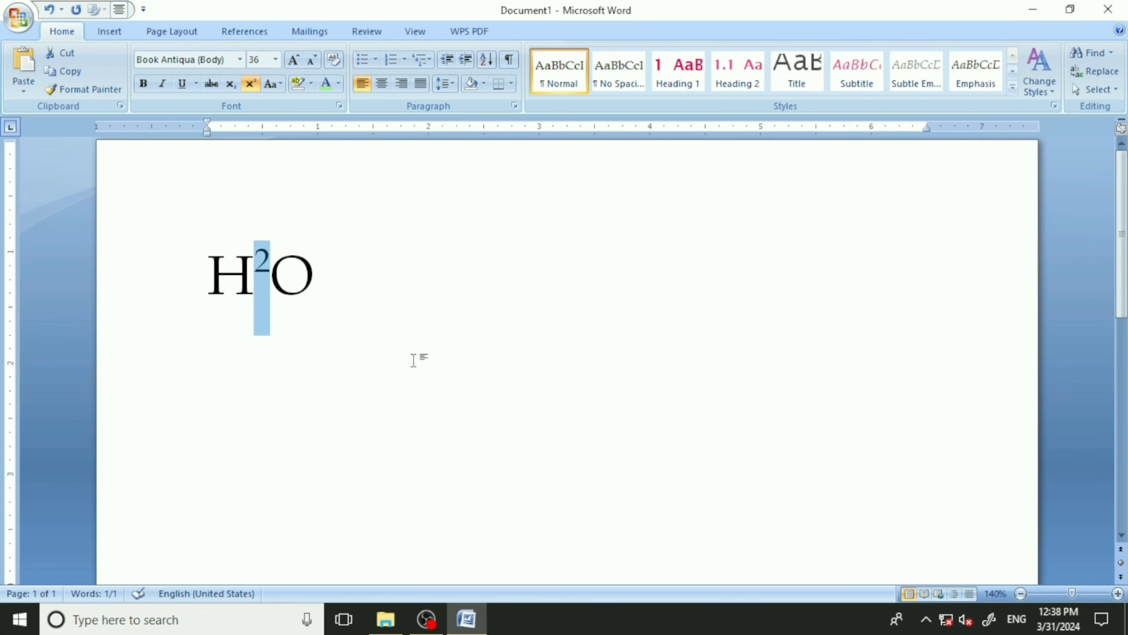
# - Replace the Superscript effect on the "2" with Subscript in the Font dialog
pyautogui.click(339, 106)
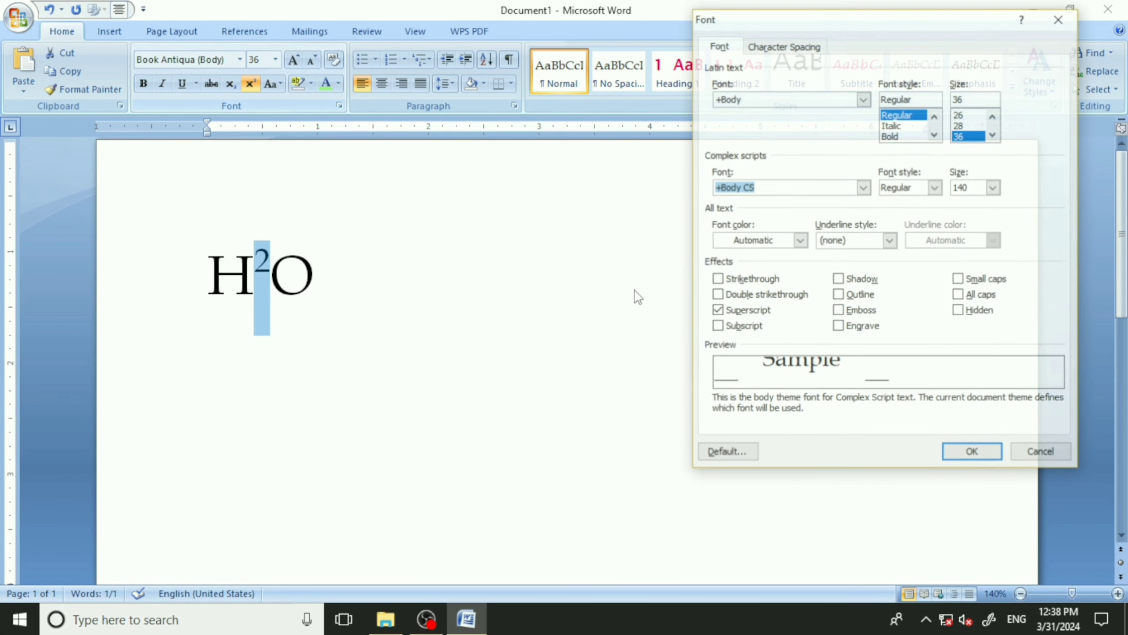
pyautogui.click(717, 310)
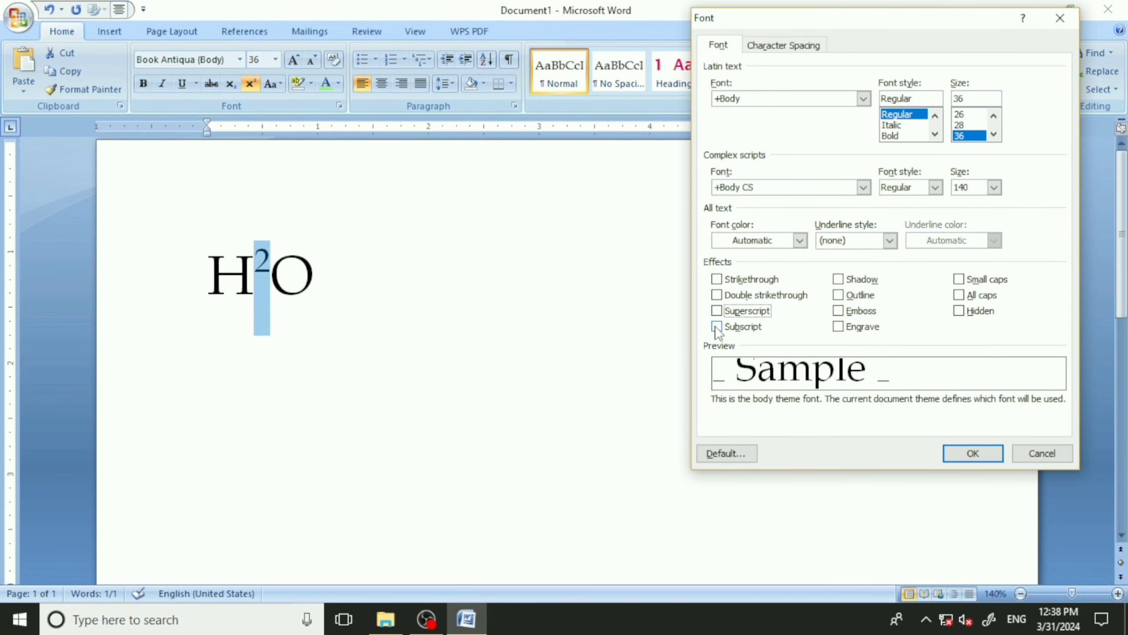
pyautogui.click(716, 326)
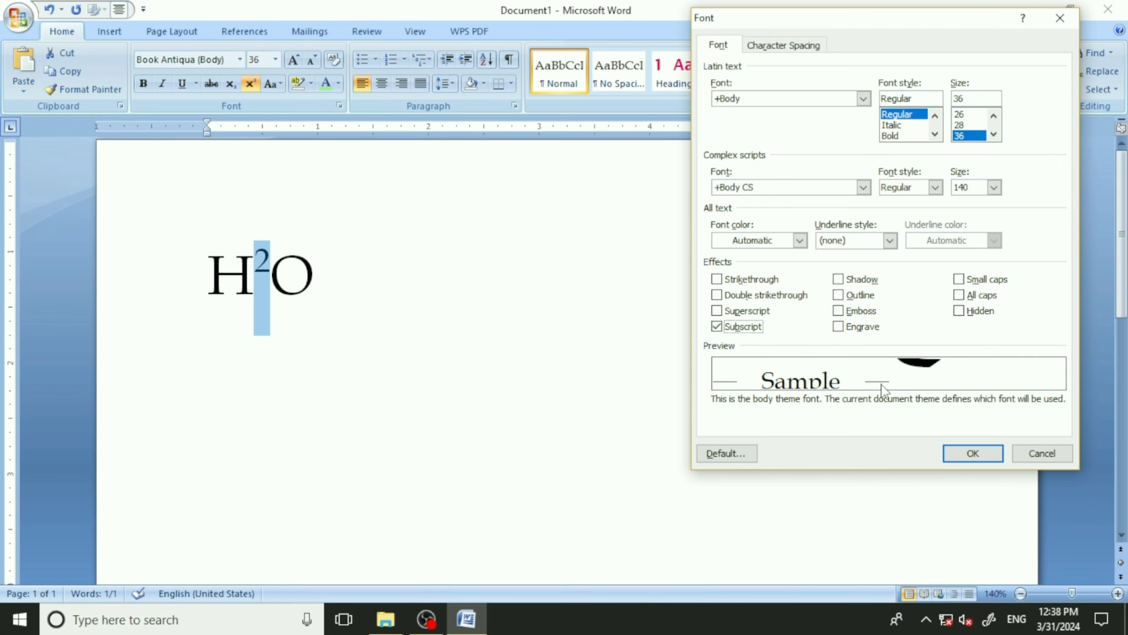
pyautogui.click(973, 453)
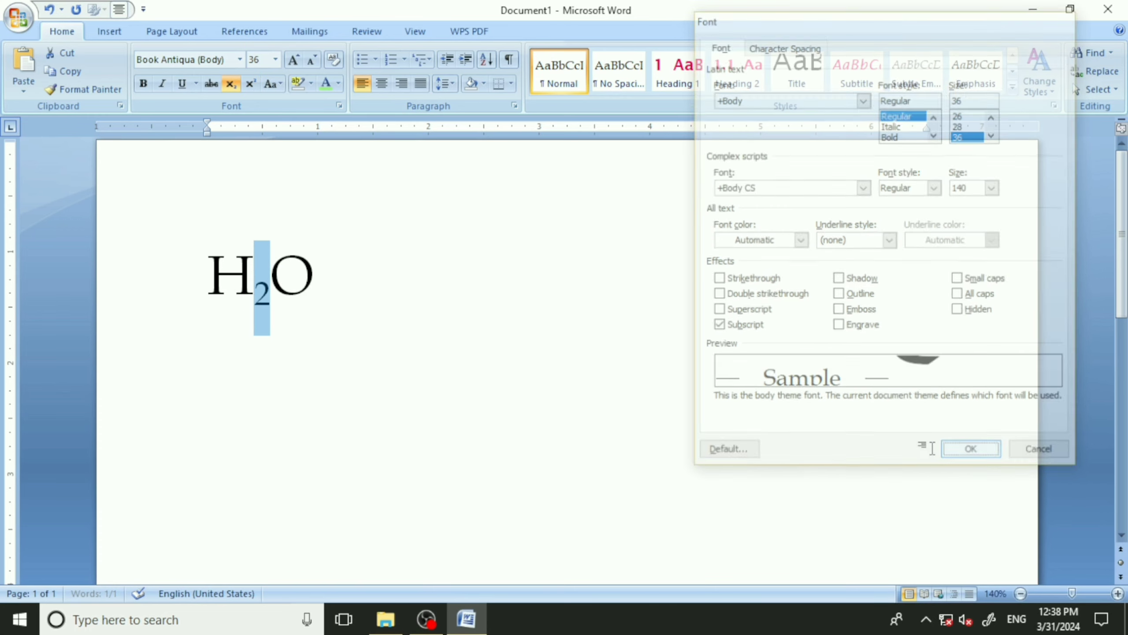
pyautogui.click(378, 365)
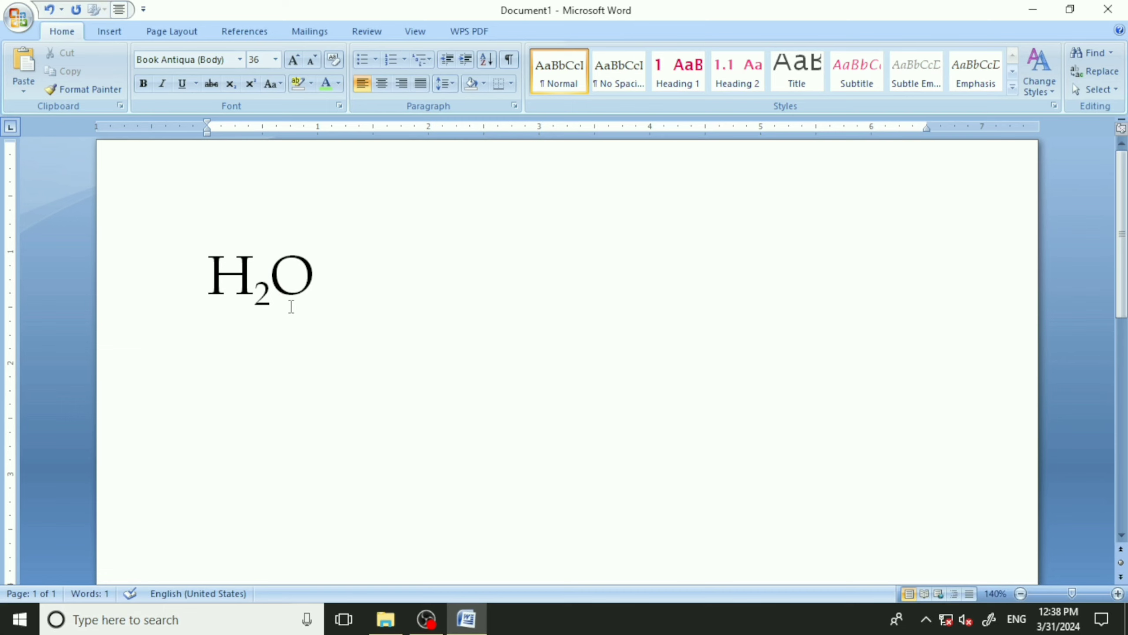
# - Remove the Subscript effect from the "2" in "H2O" in the Font dialog
pyautogui.click(268, 302)
pyautogui.hotkey('shift', 'Left')
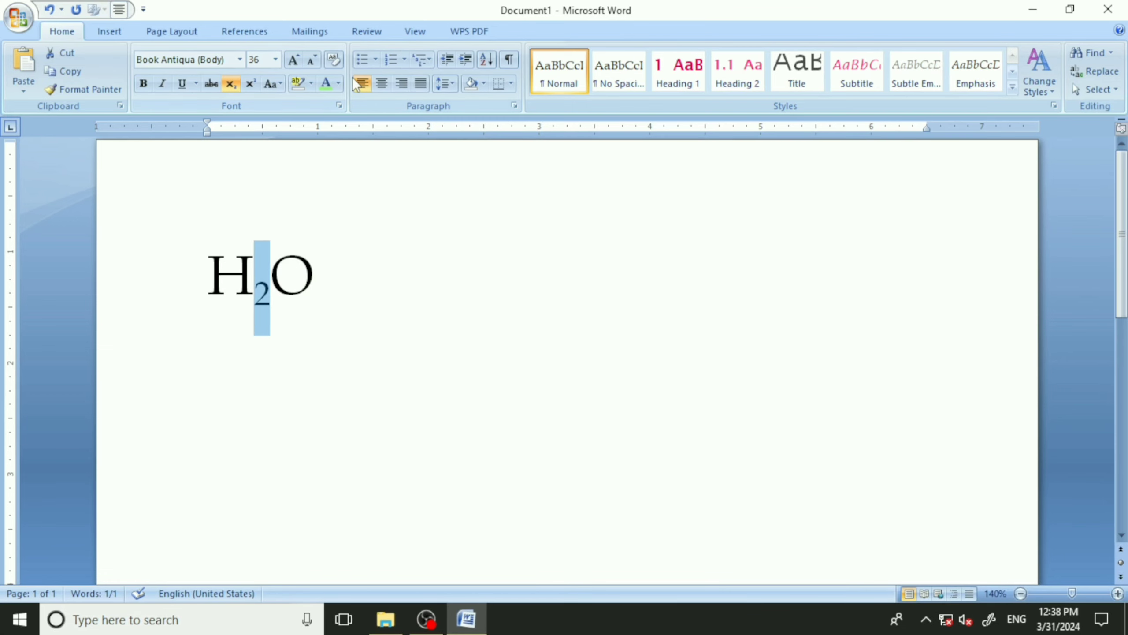
pyautogui.click(339, 105)
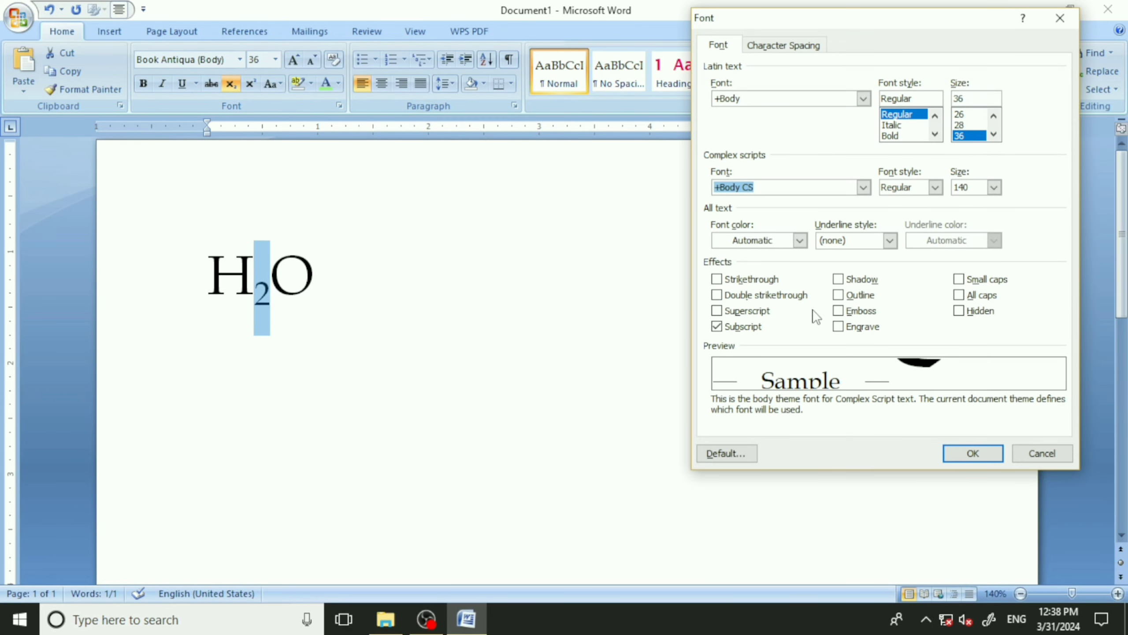
pyautogui.click(725, 328)
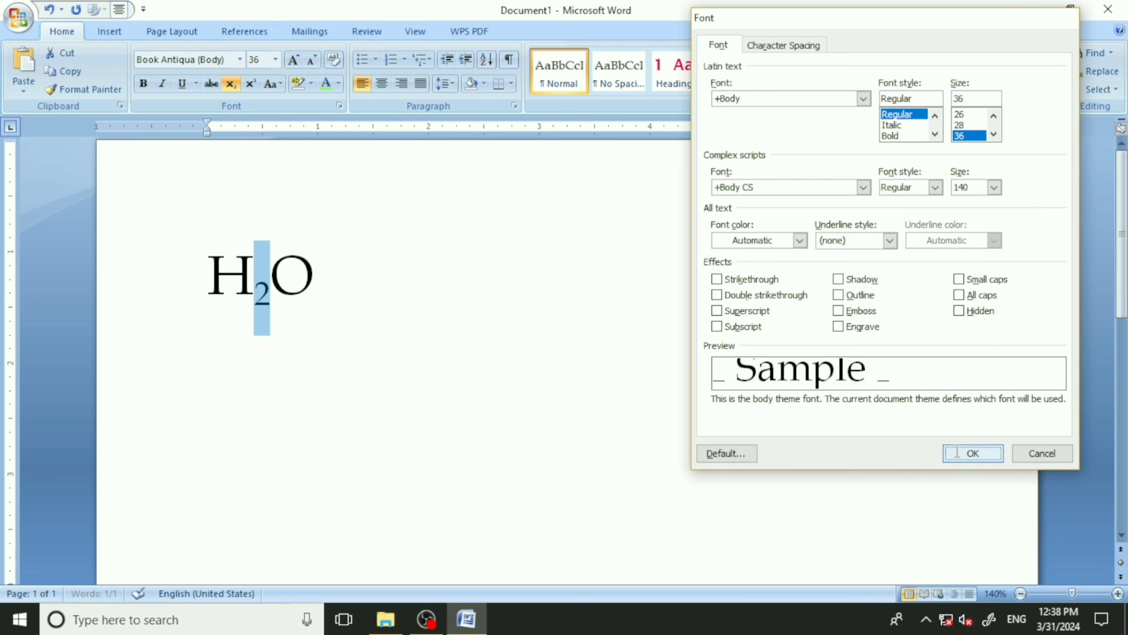
pyautogui.click(972, 453)
pyautogui.click(434, 351)
# - Shift the "H2O" text rightward with leading spaces and enlarge the whole line to font size 72
pyautogui.click(225, 287)
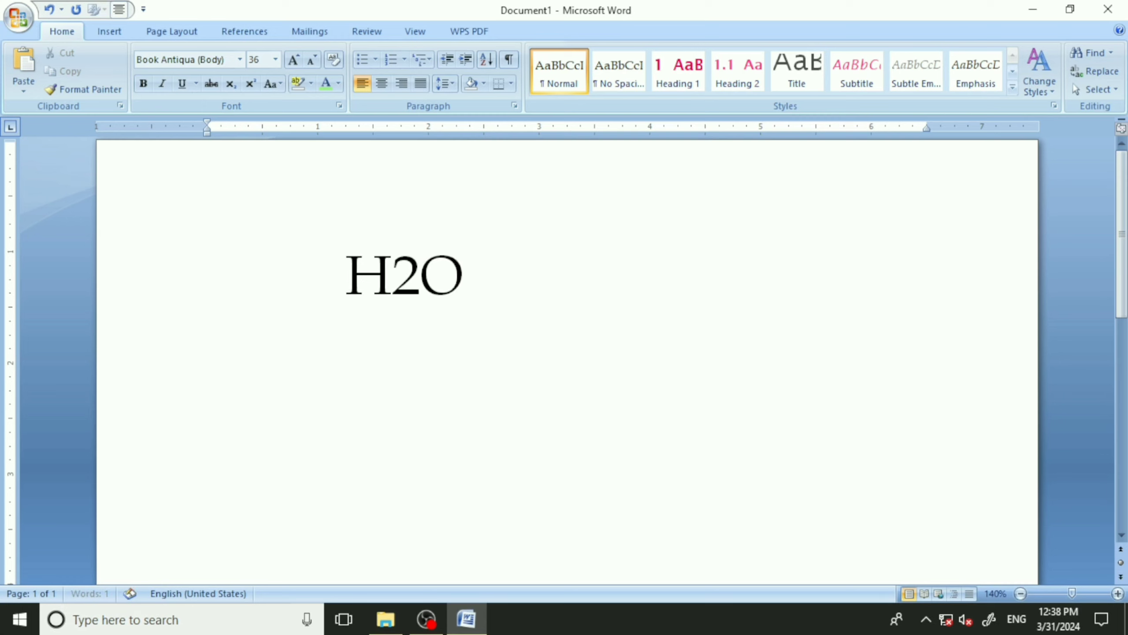
pyautogui.tripleClick(495, 288)
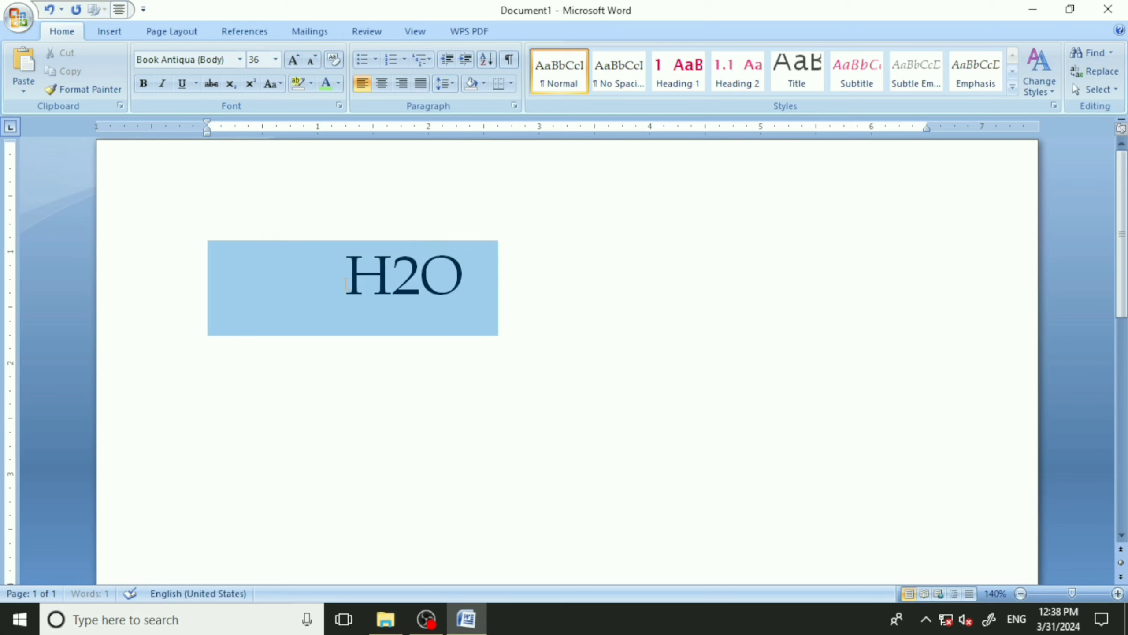
pyautogui.click(293, 61)
pyautogui.click(293, 60)
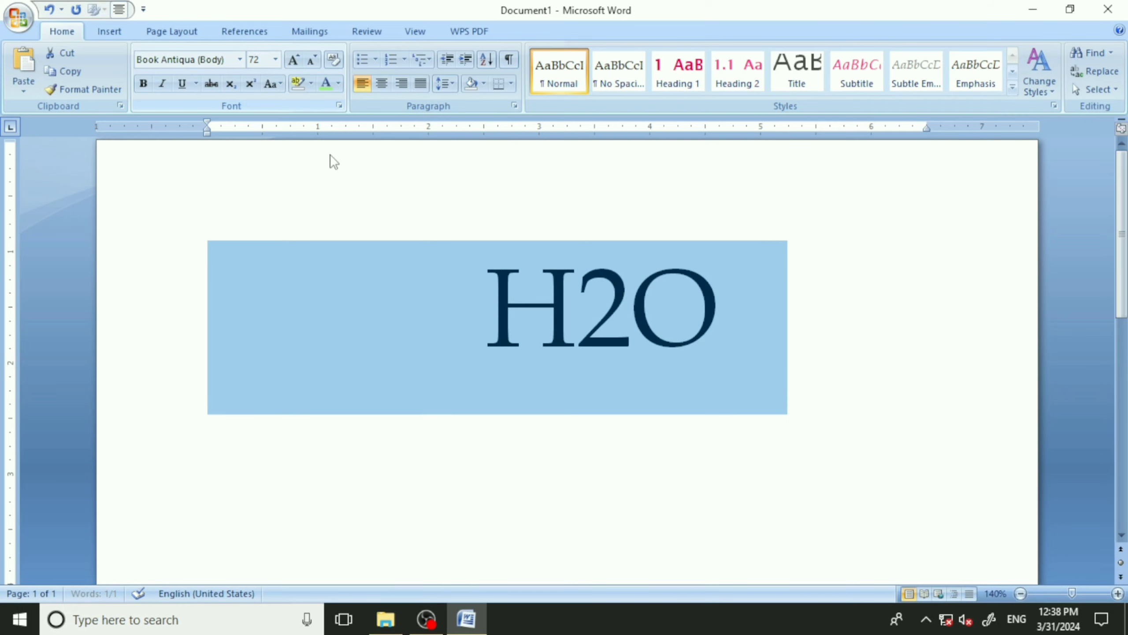
# - Apply the Shadow effect to the "H2O" text in the Font dialog, undoing and redoing it once for comparison
pyautogui.click(838, 410)
pyautogui.moveTo(711, 308); pyautogui.dragTo(487, 311)
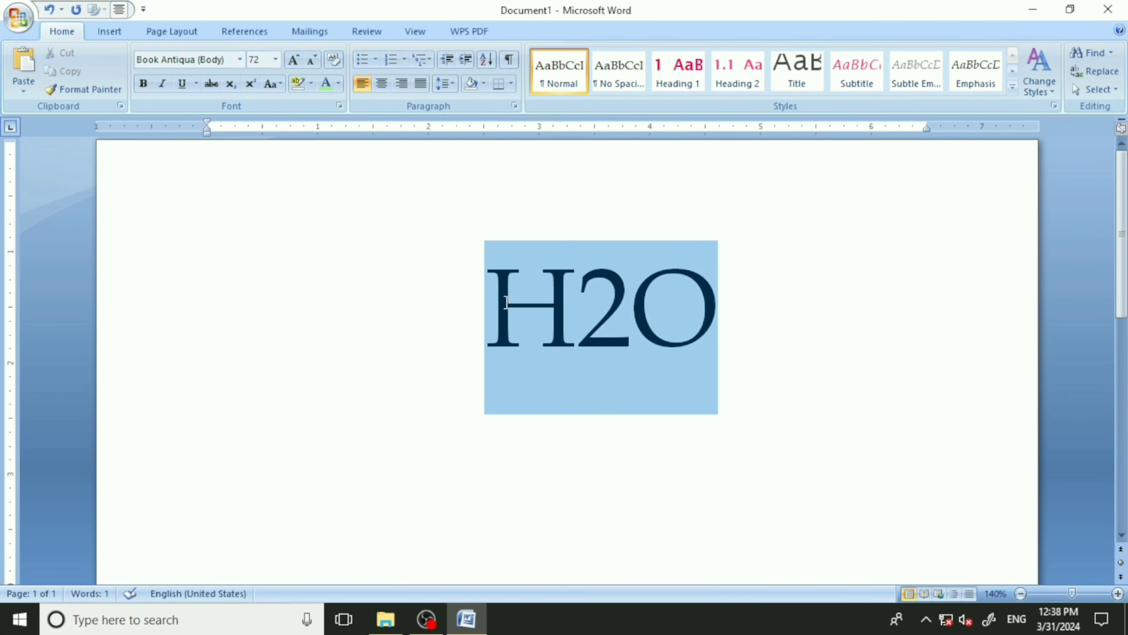
pyautogui.click(338, 105)
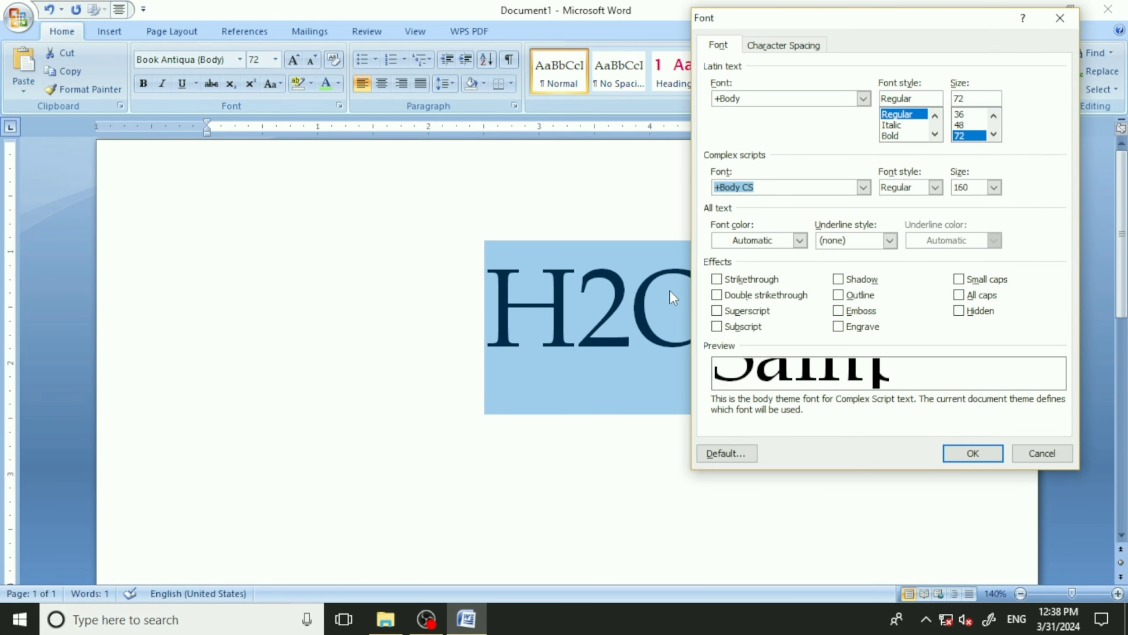
pyautogui.click(839, 279)
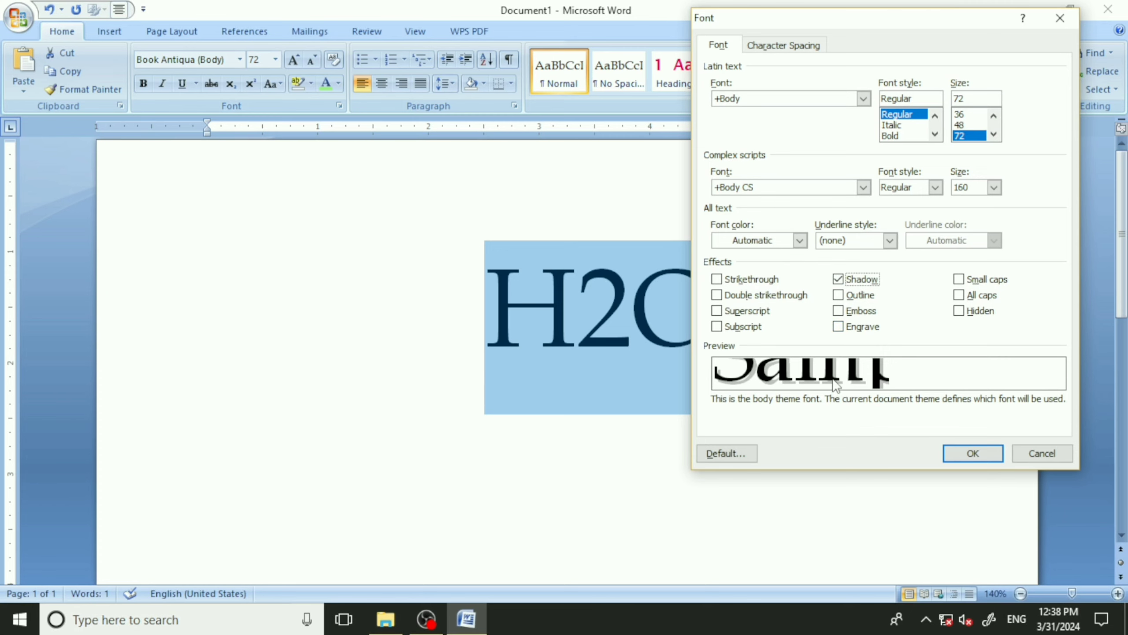
pyautogui.click(972, 452)
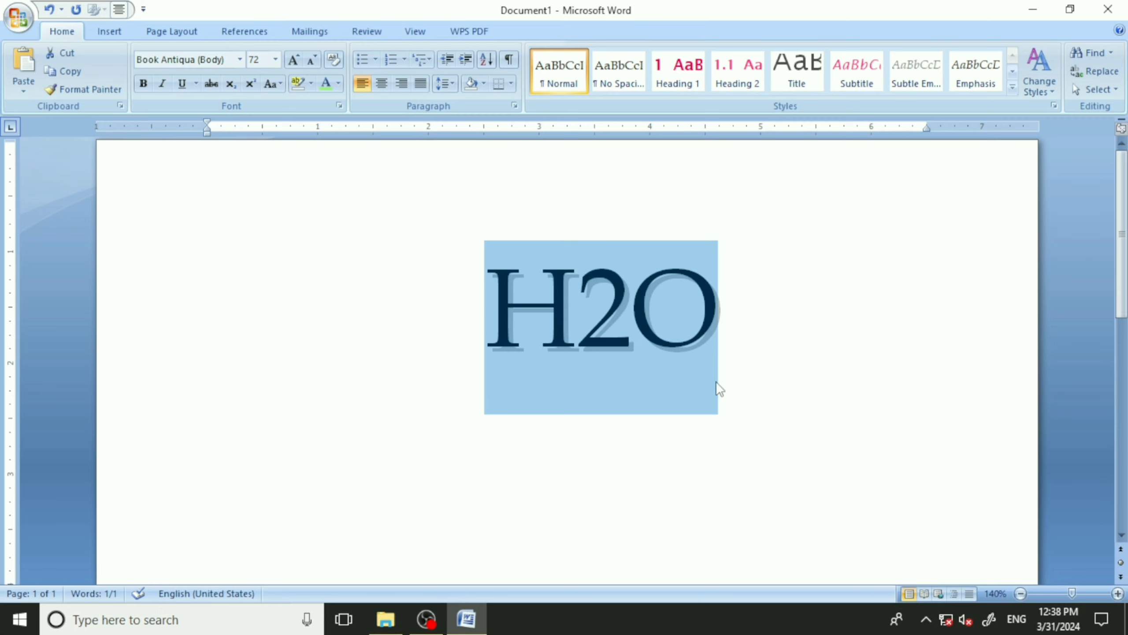
pyautogui.hotkey('ctrl', 'z')
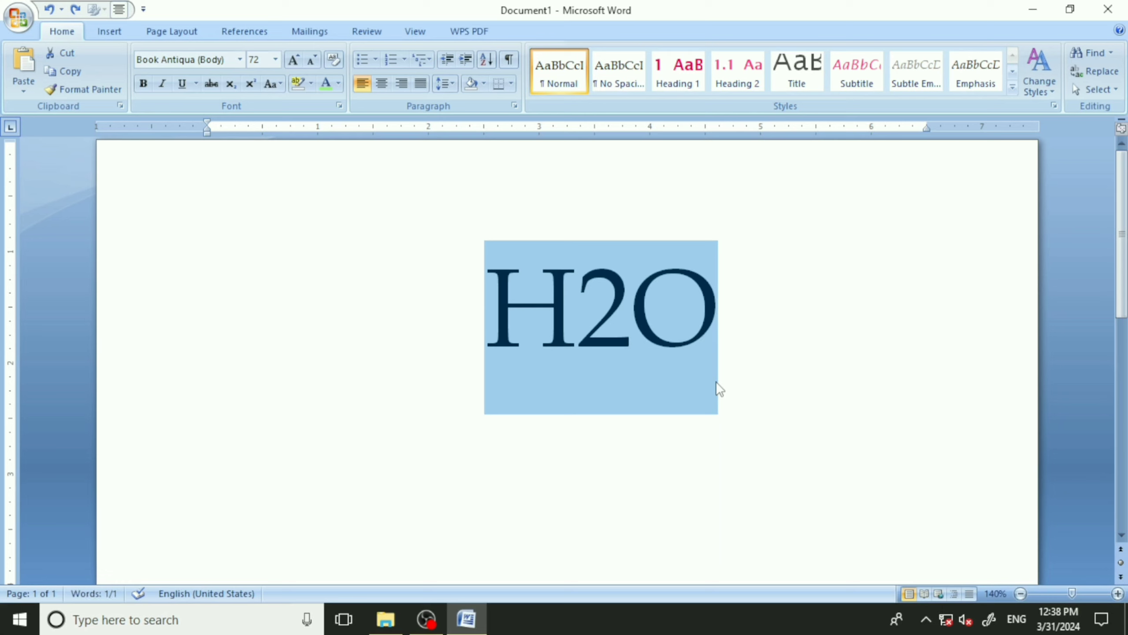
pyautogui.hotkey('ctrl', 'y')
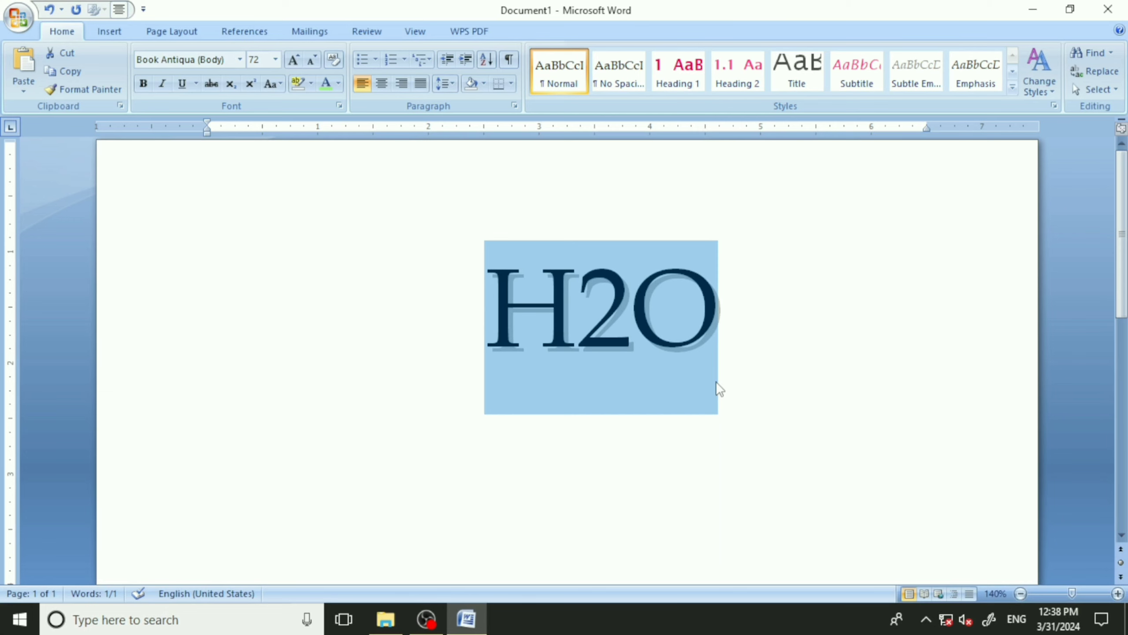
# - Remove the Shadow effect from the "H2O" text in the Font dialog
pyautogui.click(342, 107)
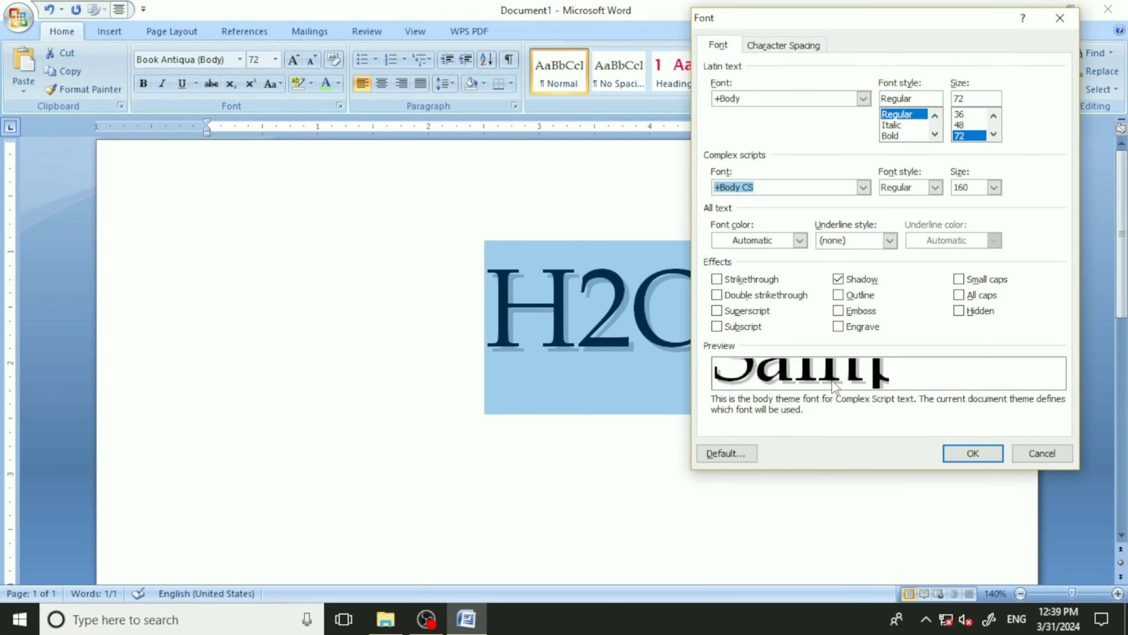
pyautogui.click(840, 279)
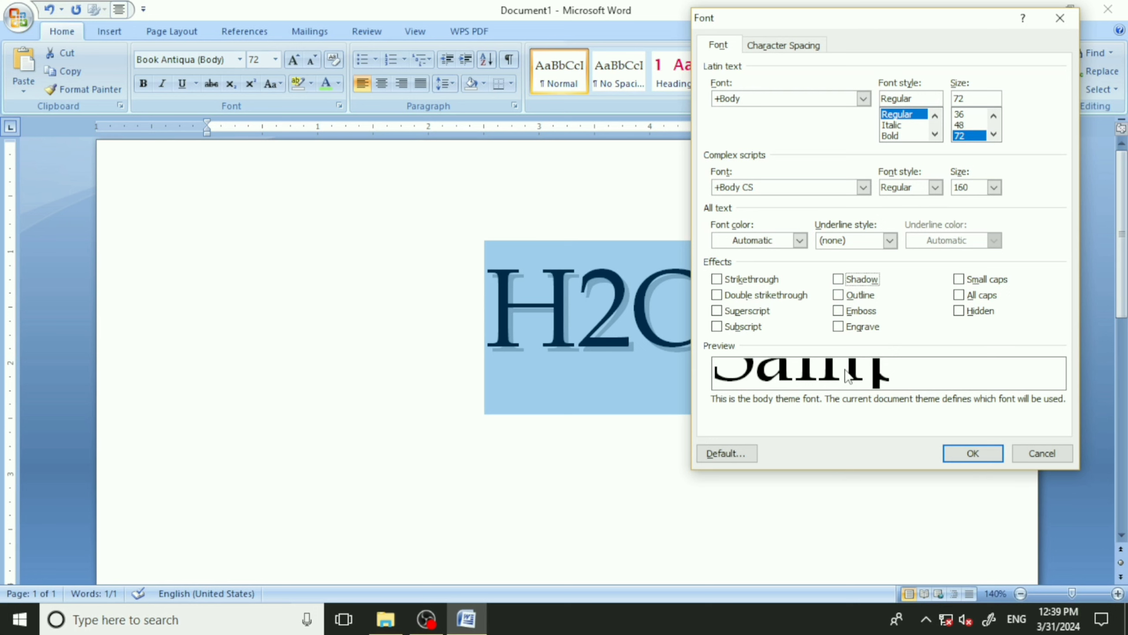
pyautogui.click(947, 453)
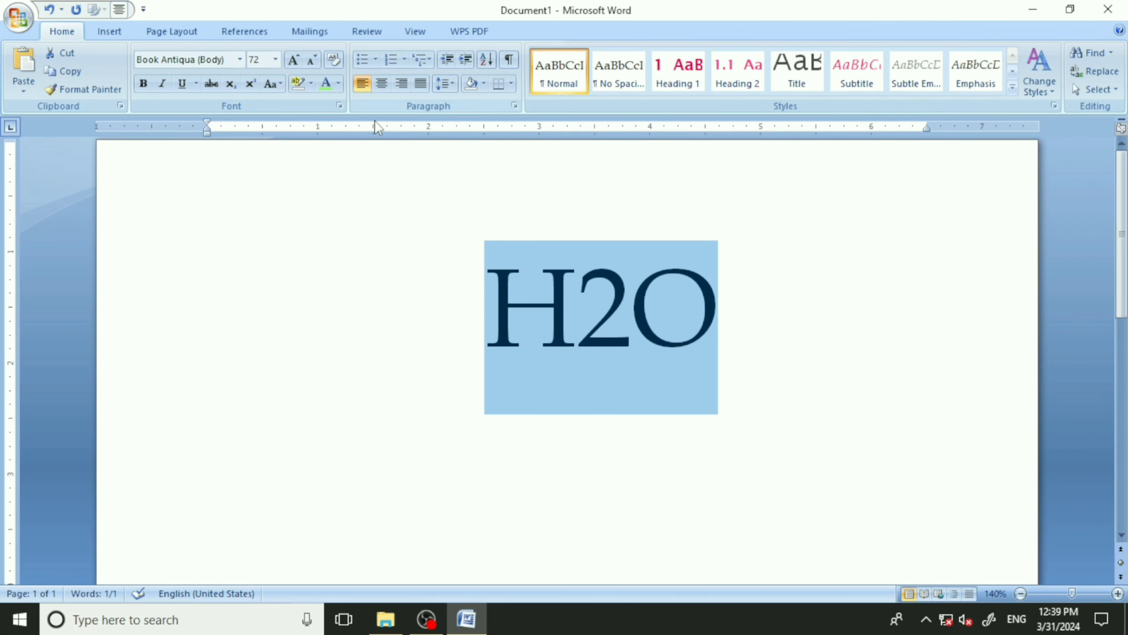
# - Apply the Outline effect to the "H2O" text in the Font dialog
pyautogui.click(339, 106)
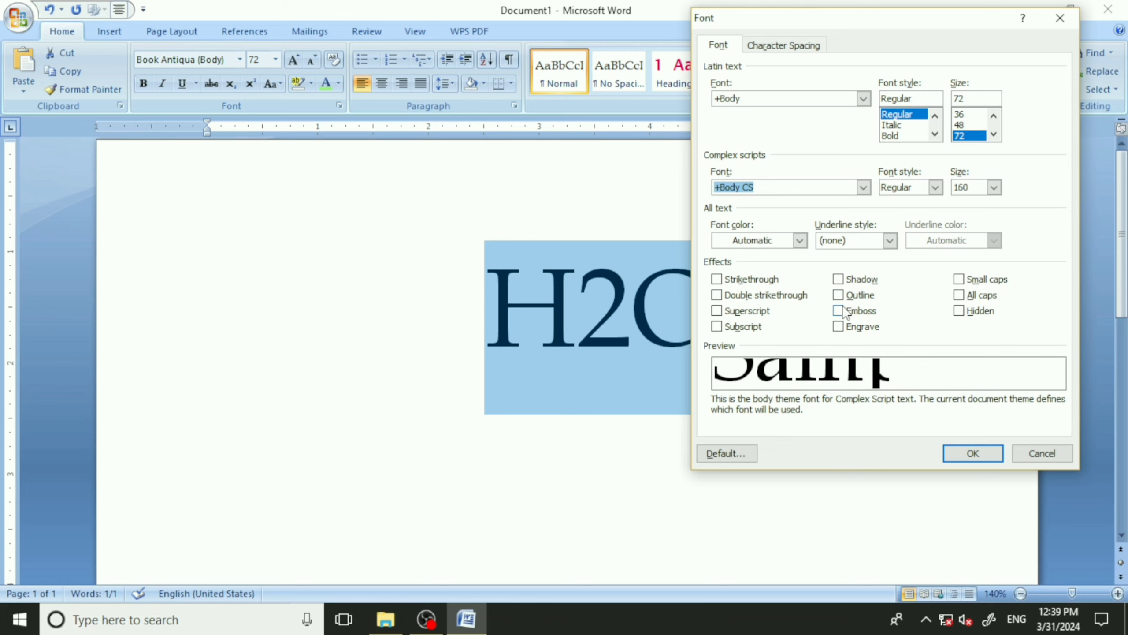
pyautogui.click(844, 295)
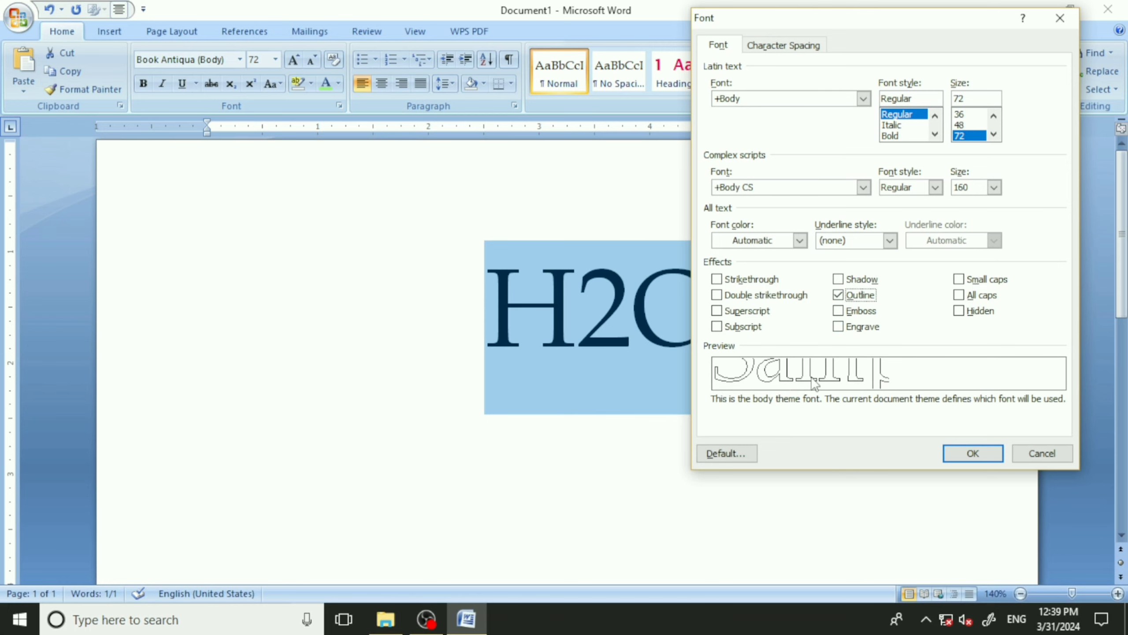
pyautogui.click(971, 453)
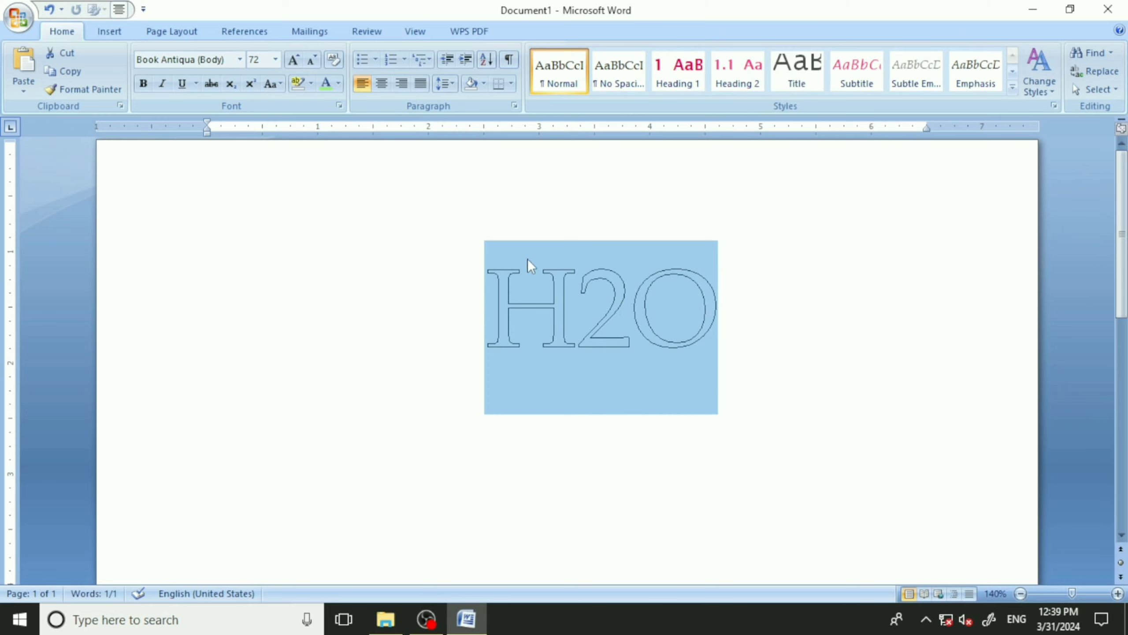
# - Replace the Outline effect on the "H2O" text with Emboss in the Font dialog
pyautogui.click(339, 105)
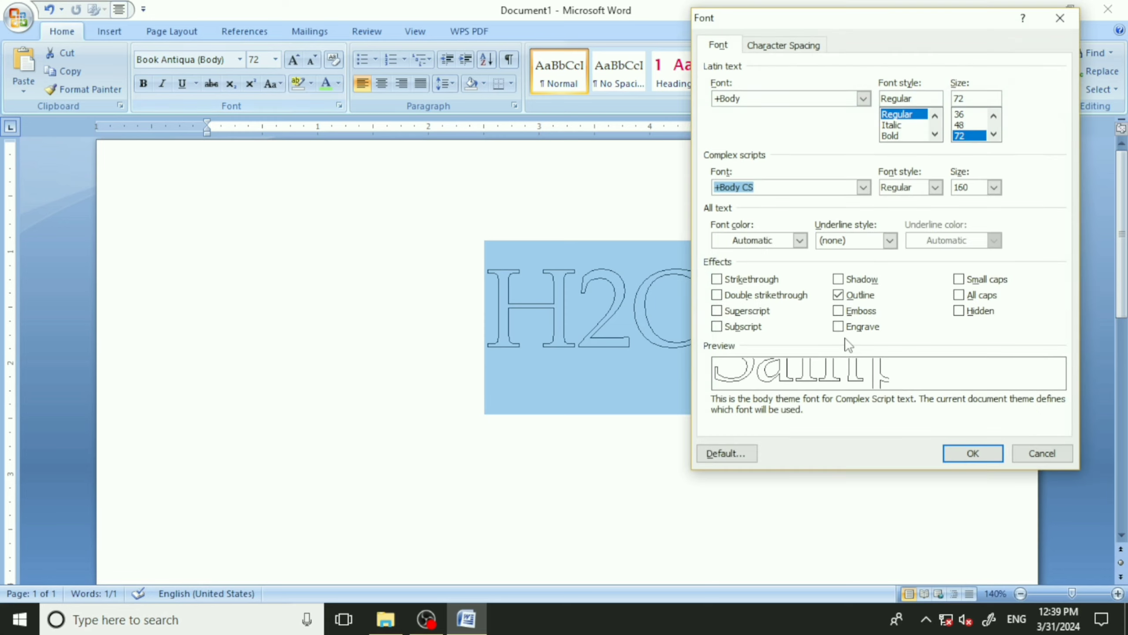
pyautogui.click(850, 295)
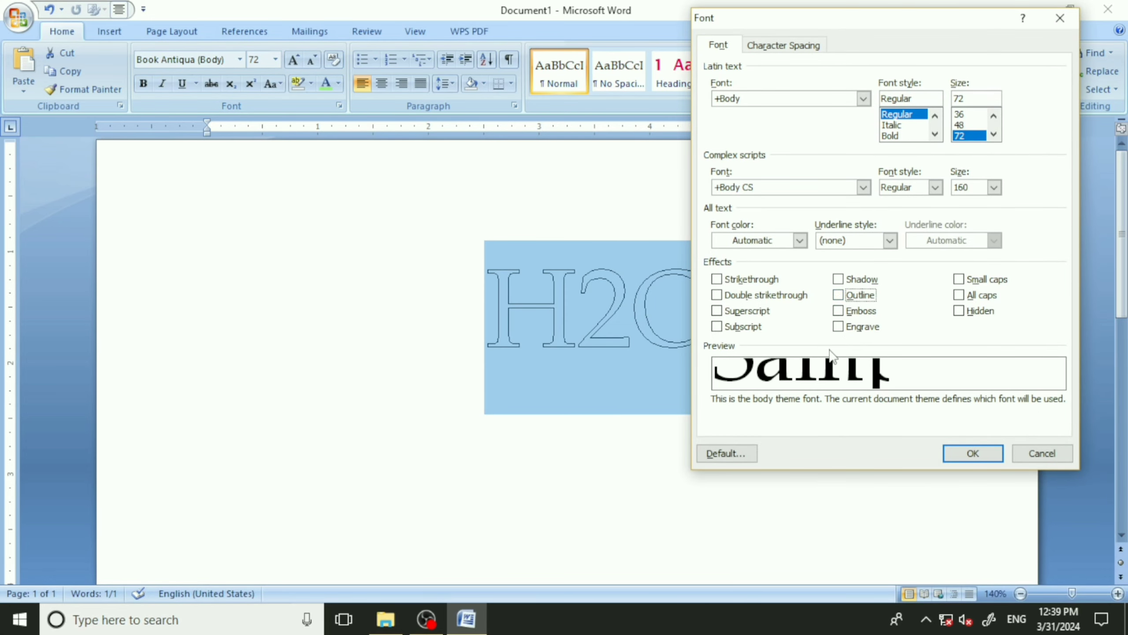
pyautogui.click(844, 311)
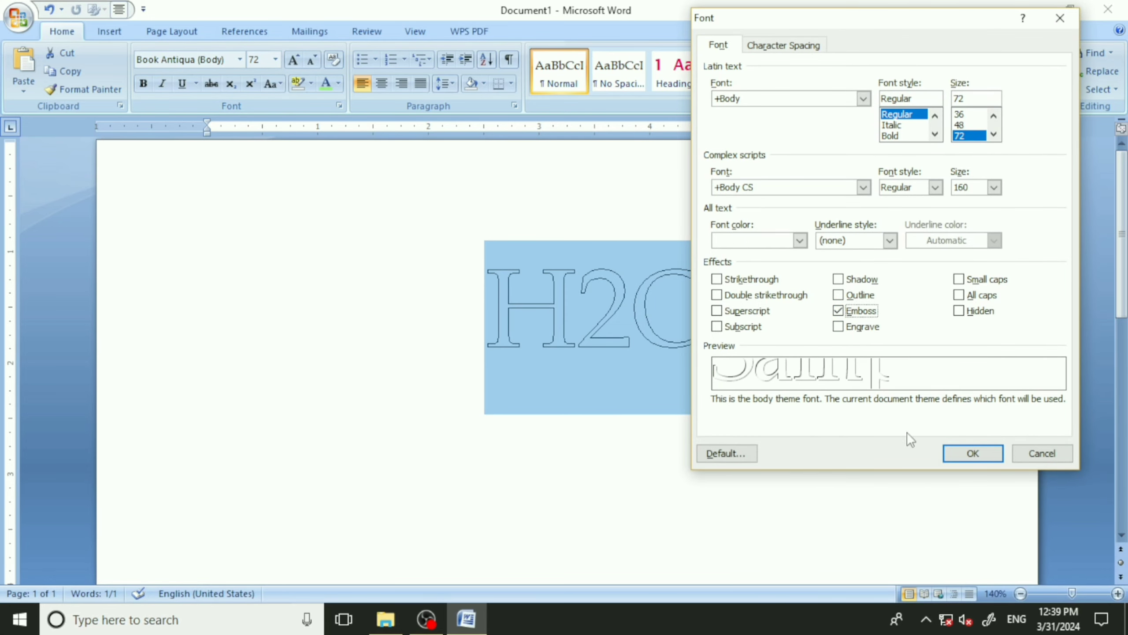
pyautogui.click(971, 453)
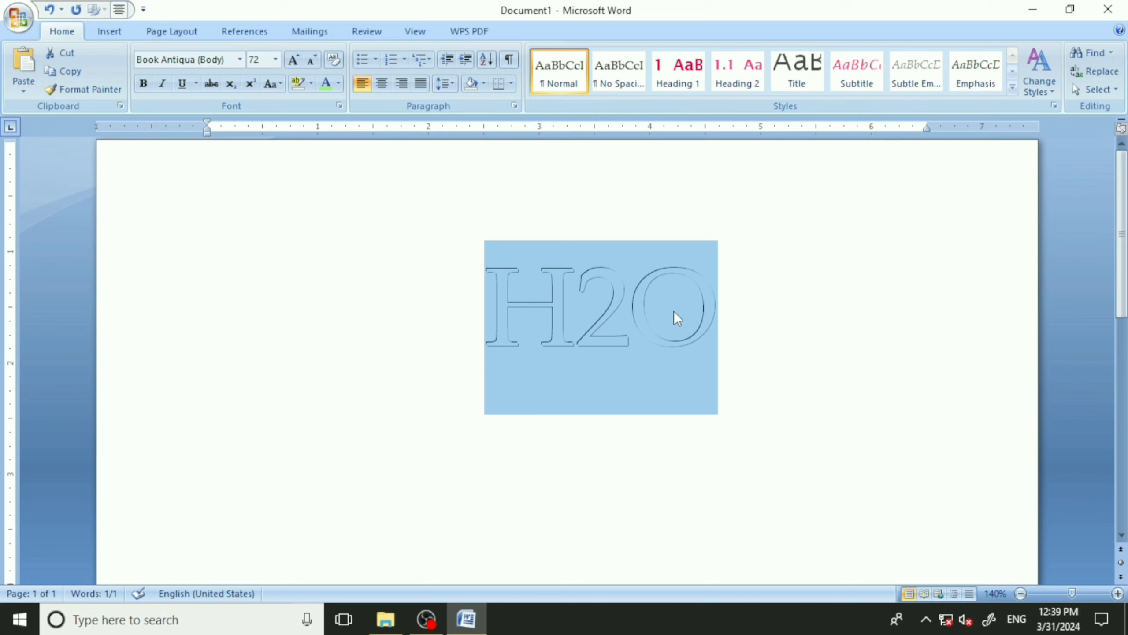
# - Replace the Emboss effect on the "H2O" text with Engrave in the Font dialog
pyautogui.moveTo(765, 351); pyautogui.dragTo(350, 280)
pyautogui.click(339, 106)
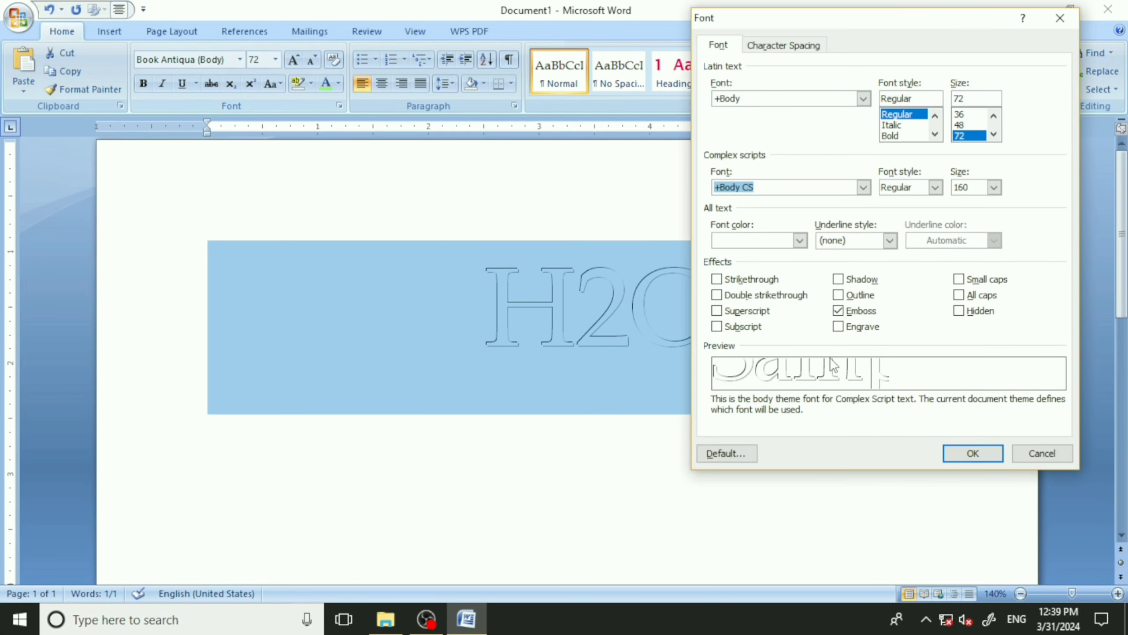
pyautogui.click(854, 326)
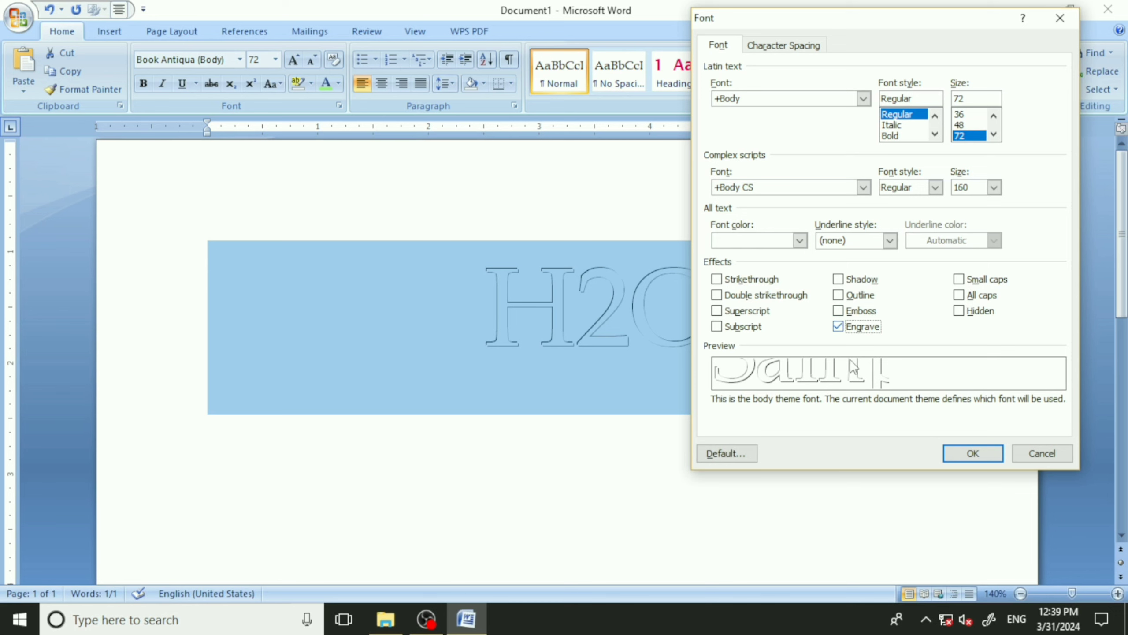
pyautogui.click(972, 453)
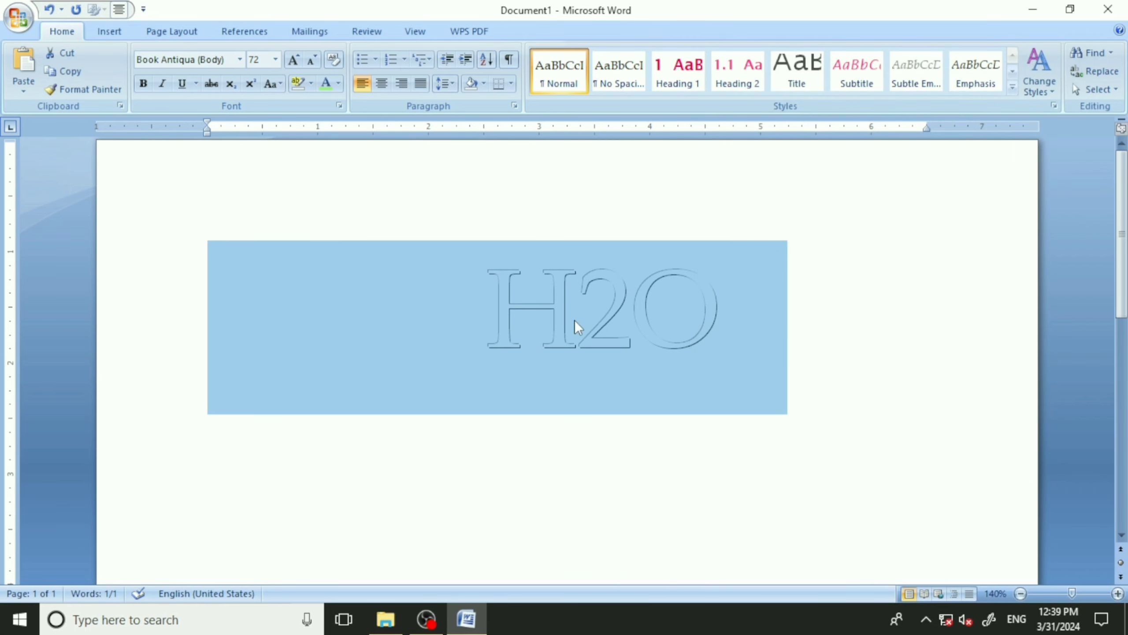
# - Close the Font dialog and enter the text "Ckd institute" in the blank document
pyautogui.click(339, 106)
pyautogui.click(874, 327)
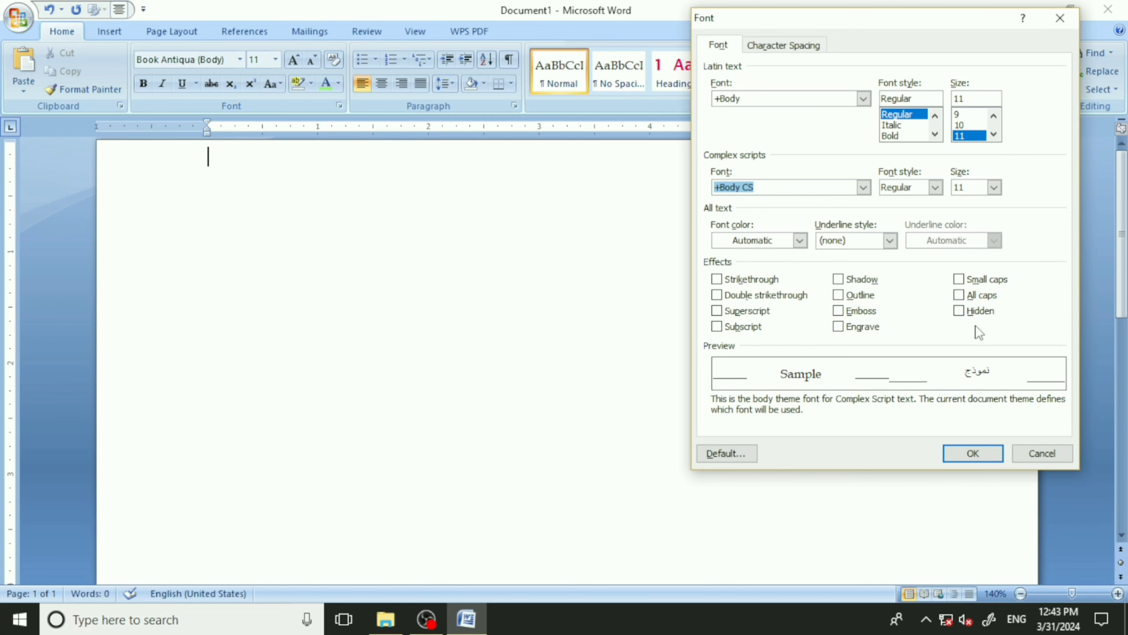
pyautogui.click(989, 452)
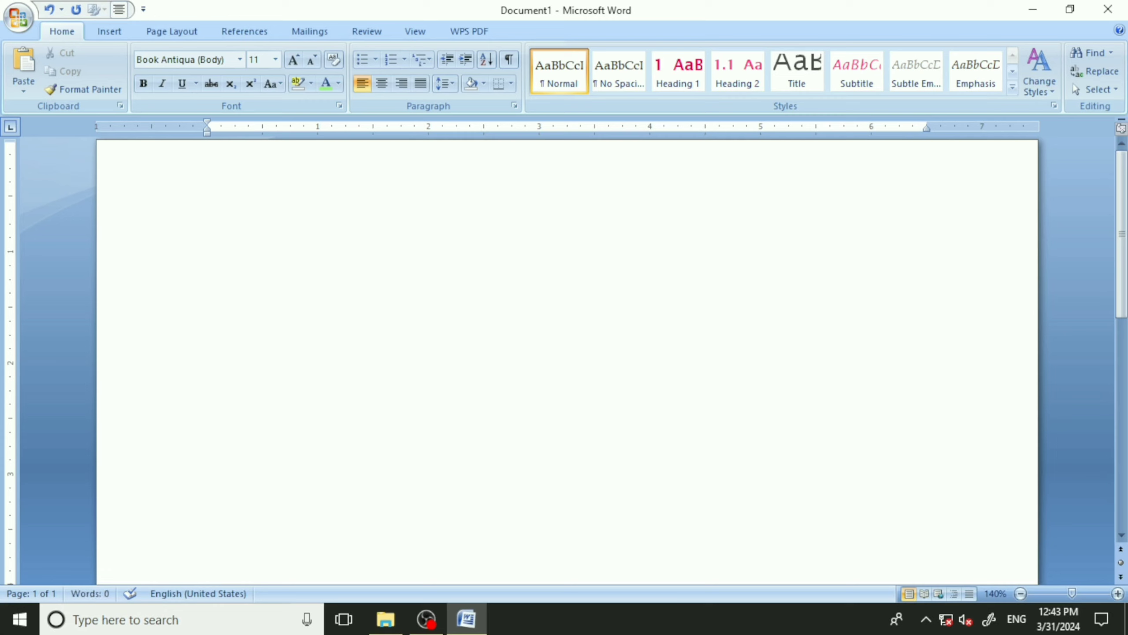
pyautogui.write('ckd institute')
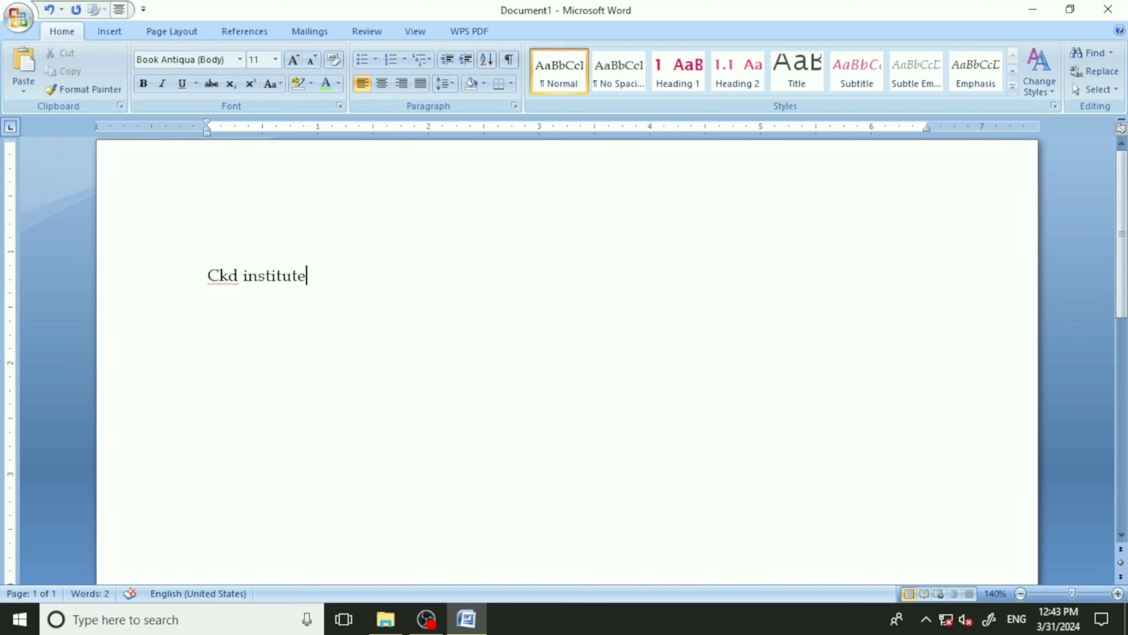
pyautogui.press('Left')
pyautogui.press('Left')
pyautogui.press('Left')
pyautogui.press('Left')
pyautogui.press('Left')
pyautogui.press('Right')
pyautogui.press('Right')
pyautogui.press('Right')
pyautogui.press('Right')
pyautogui.press('Right')
pyautogui.press('Right')
# - Apply the Small caps effect to the word "institute" in the Font dialog
pyautogui.hotkey('shift', 'Left')
pyautogui.hotkey('shift', 'Left')
pyautogui.hotkey('shift', 'Left')
pyautogui.hotkey('shift', 'Left')
pyautogui.hotkey('shift', 'Left')
pyautogui.hotkey('shift', 'Left')
pyautogui.hotkey('shift', 'Left')
pyautogui.hotkey('shift', 'Left')
pyautogui.hotkey('shift', 'Left')
pyautogui.hotkey('shift', 'Left')
pyautogui.hotkey('shift', 'Left')
pyautogui.hotkey('shift', 'Left')
pyautogui.hotkey('shift', 'Left')
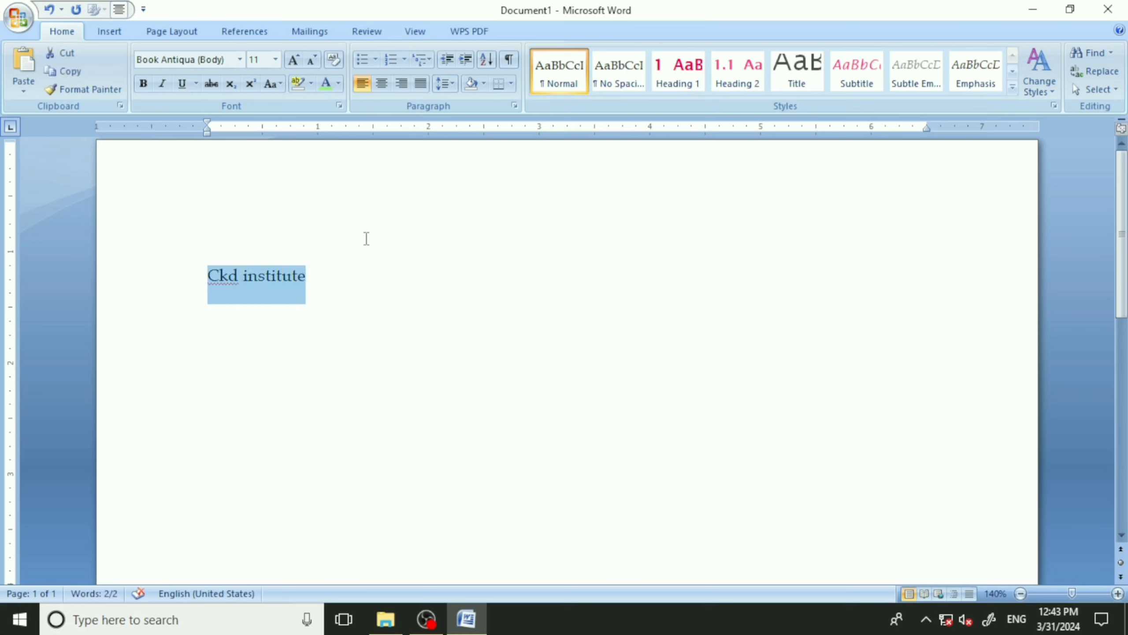
pyautogui.hotkey('shift', 'Right')
pyautogui.hotkey('shift', 'Right')
pyautogui.hotkey('shift', 'Right')
pyautogui.hotkey('shift', 'Right')
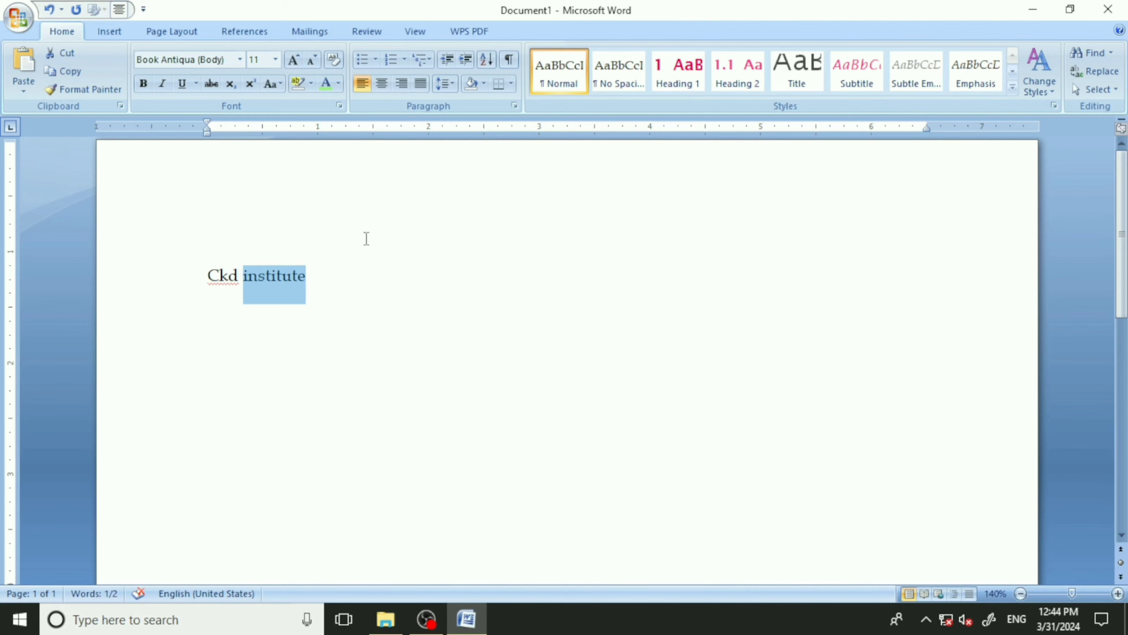
pyautogui.click(339, 106)
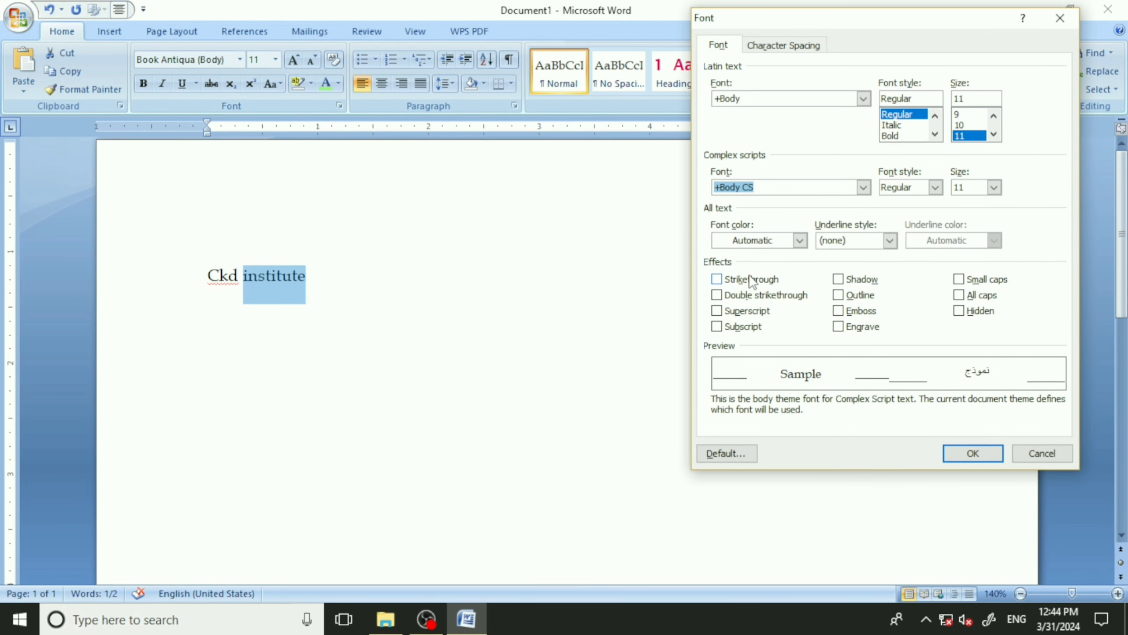
pyautogui.moveTo(877, 21); pyautogui.dragTo(853, 18)
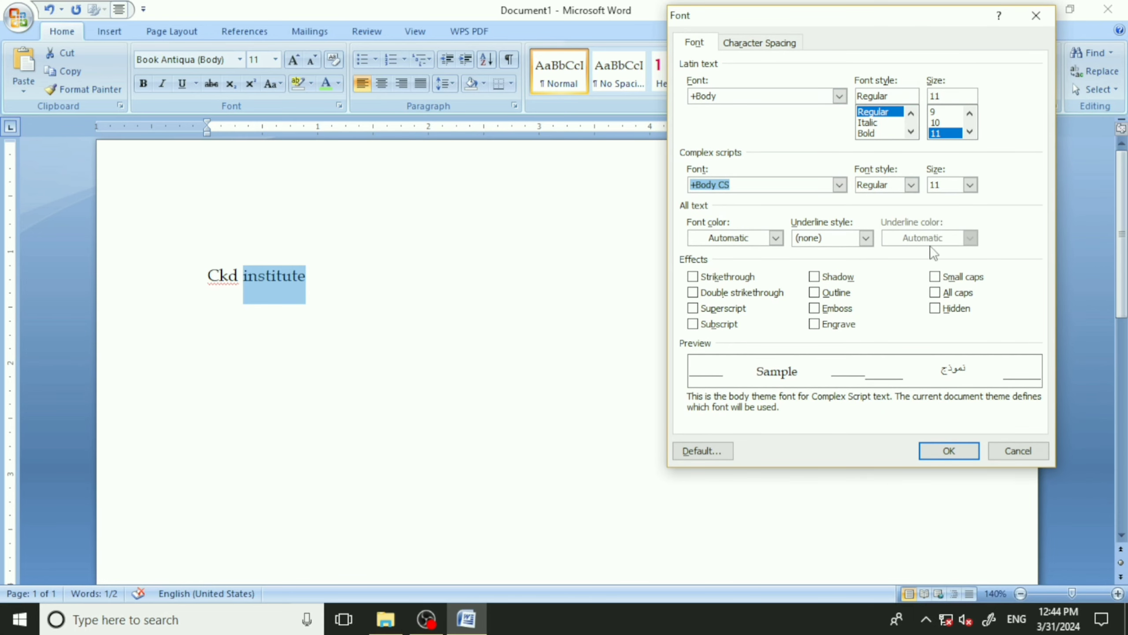
pyautogui.click(936, 278)
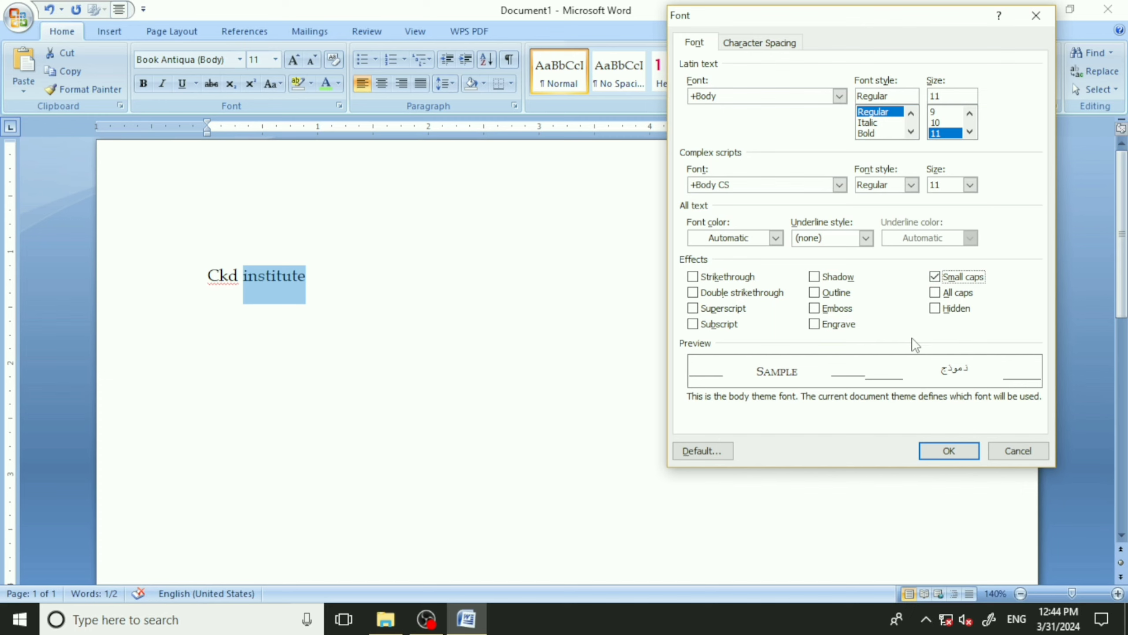
pyautogui.click(949, 452)
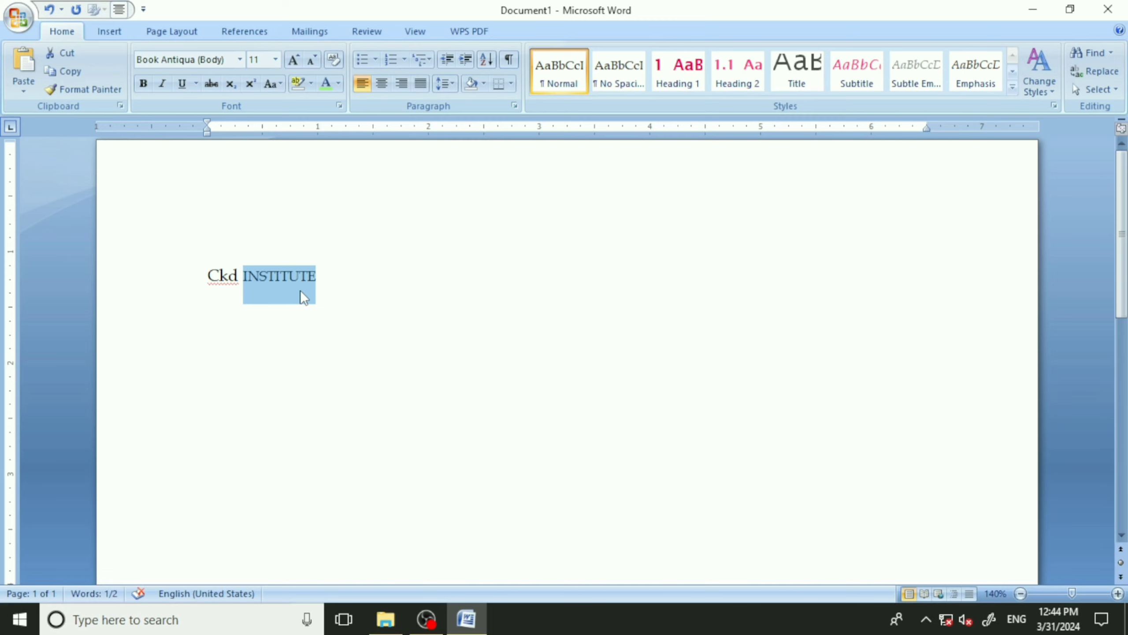
# - Switch the word "institute" from Small caps to All caps in the Font dialog
pyautogui.click(339, 106)
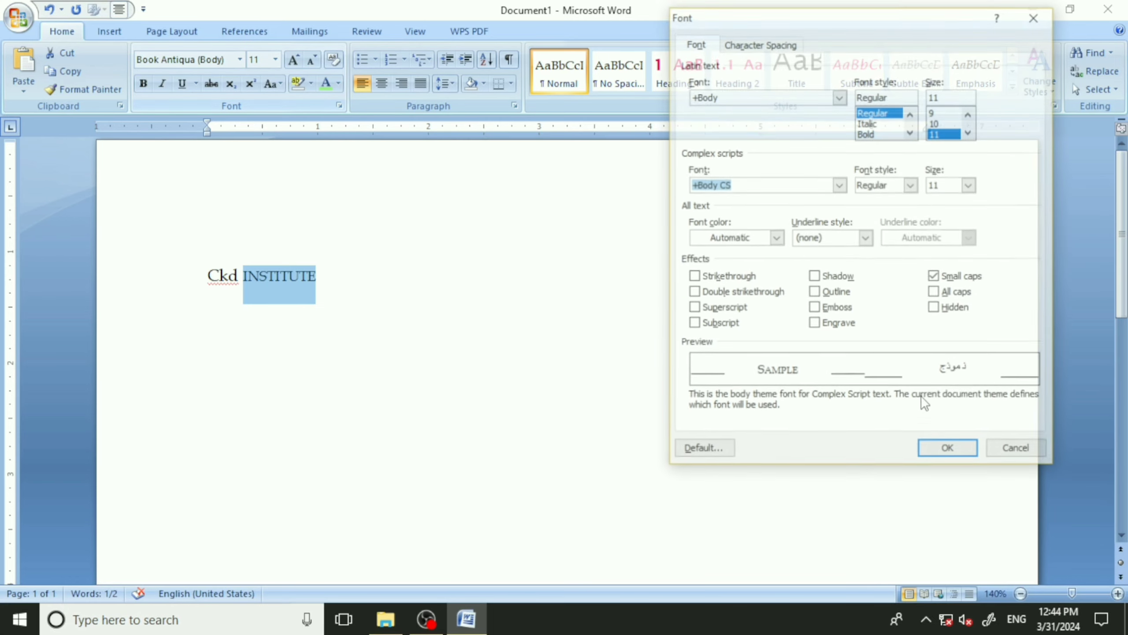
pyautogui.click(937, 293)
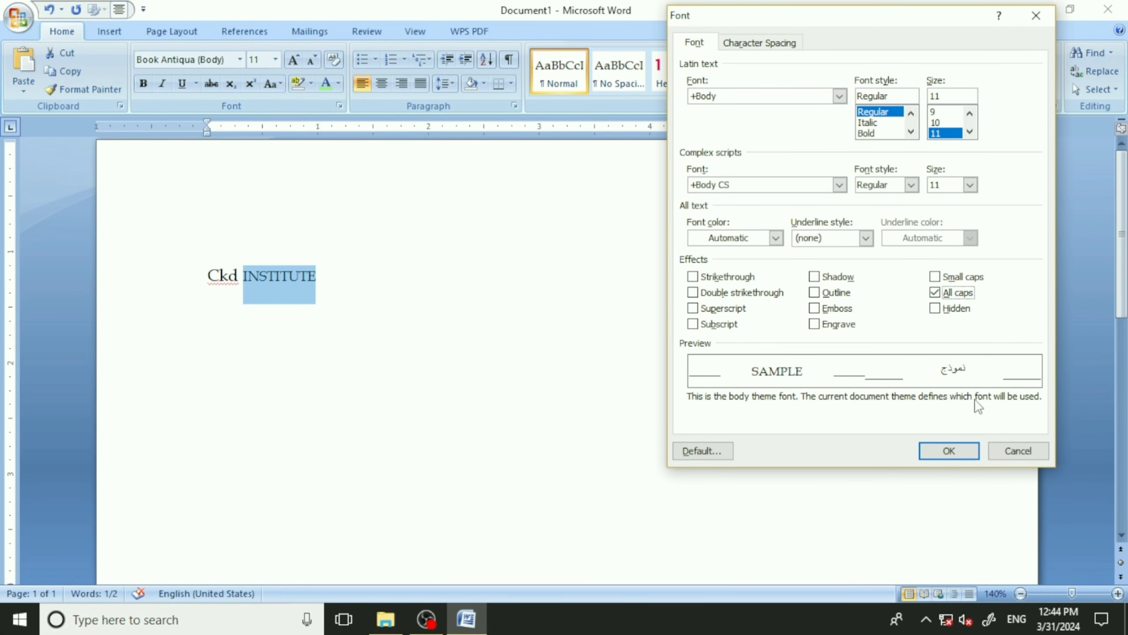
pyautogui.click(943, 450)
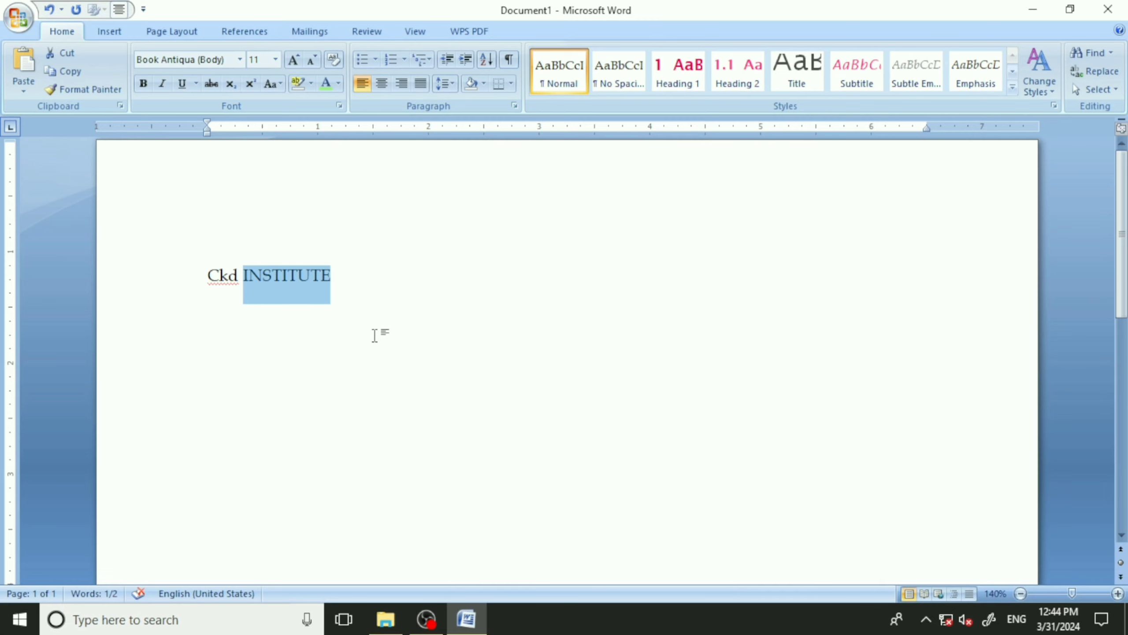
# - Enlarge the view of the text and undo the All caps effect on "institute"
pyautogui.keyDown('ctrl'); pyautogui.scroll(5, 378, 336); pyautogui.keyUp('ctrl')
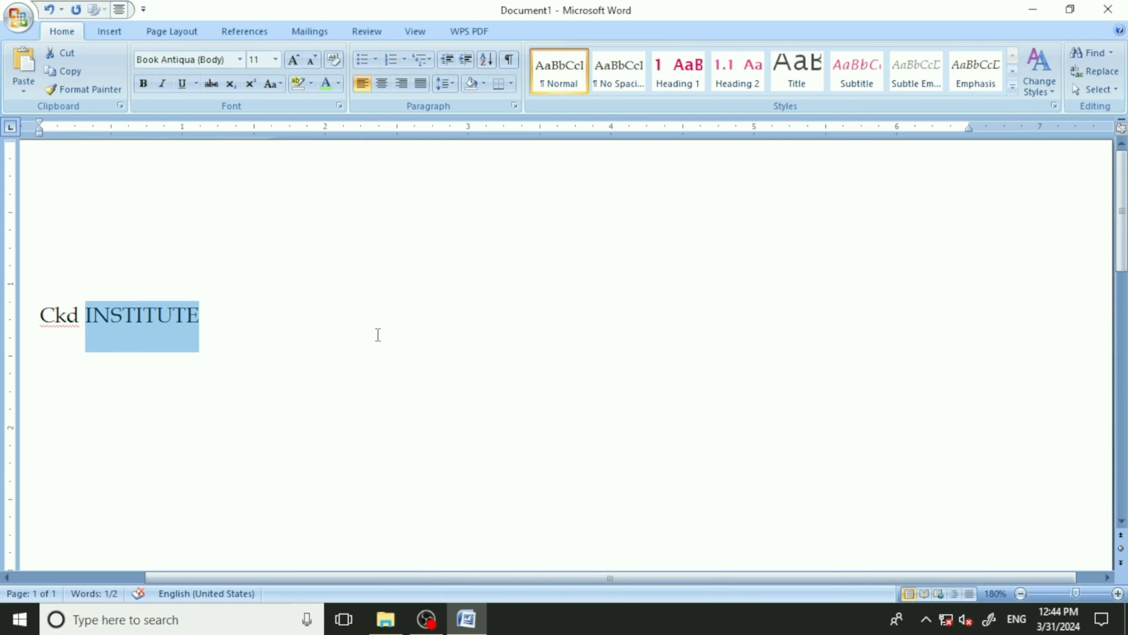
pyautogui.moveTo(420, 573); pyautogui.dragTo(275, 563)
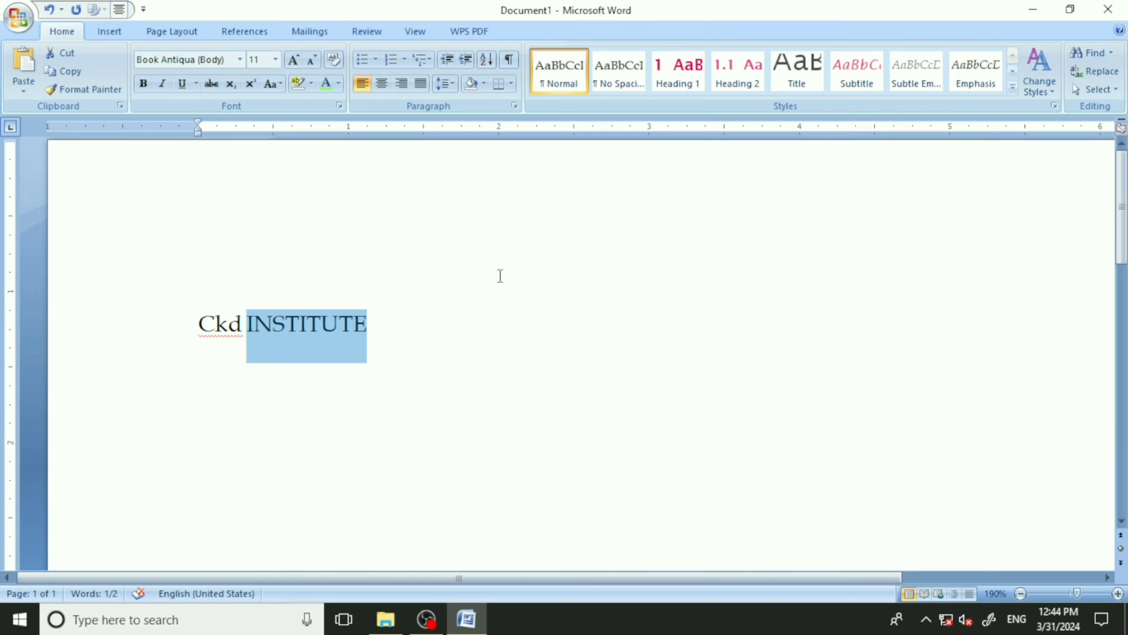
pyautogui.hscroll(5, 456, 275)
pyautogui.scroll(-1, 454, 275)
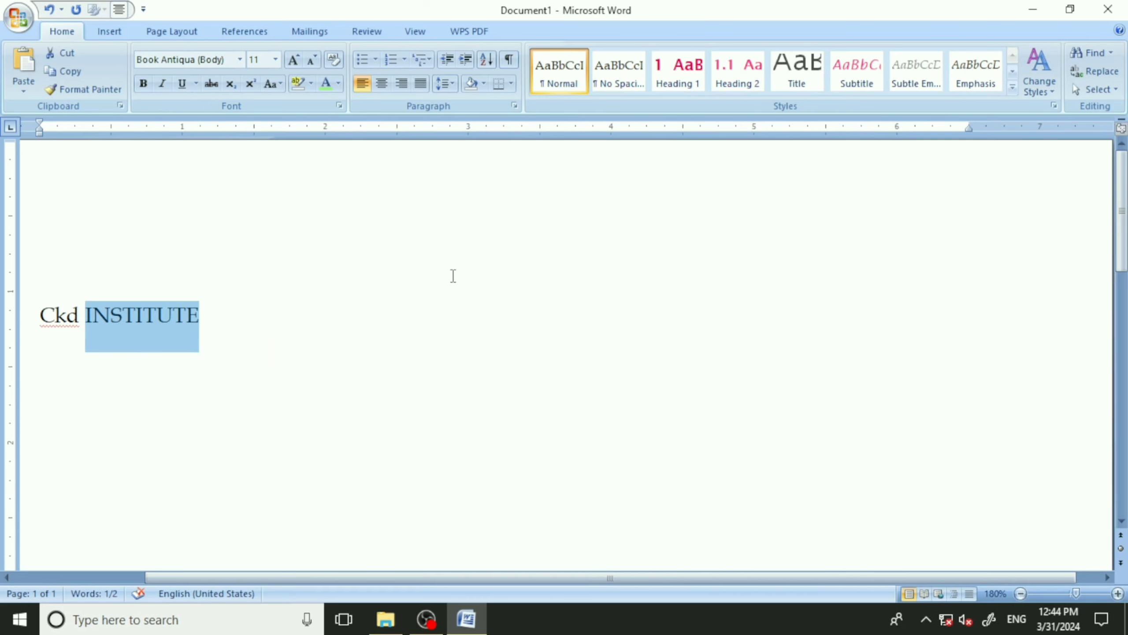
pyautogui.scroll(2, 454, 275)
pyautogui.moveTo(423, 579); pyautogui.dragTo(284, 569)
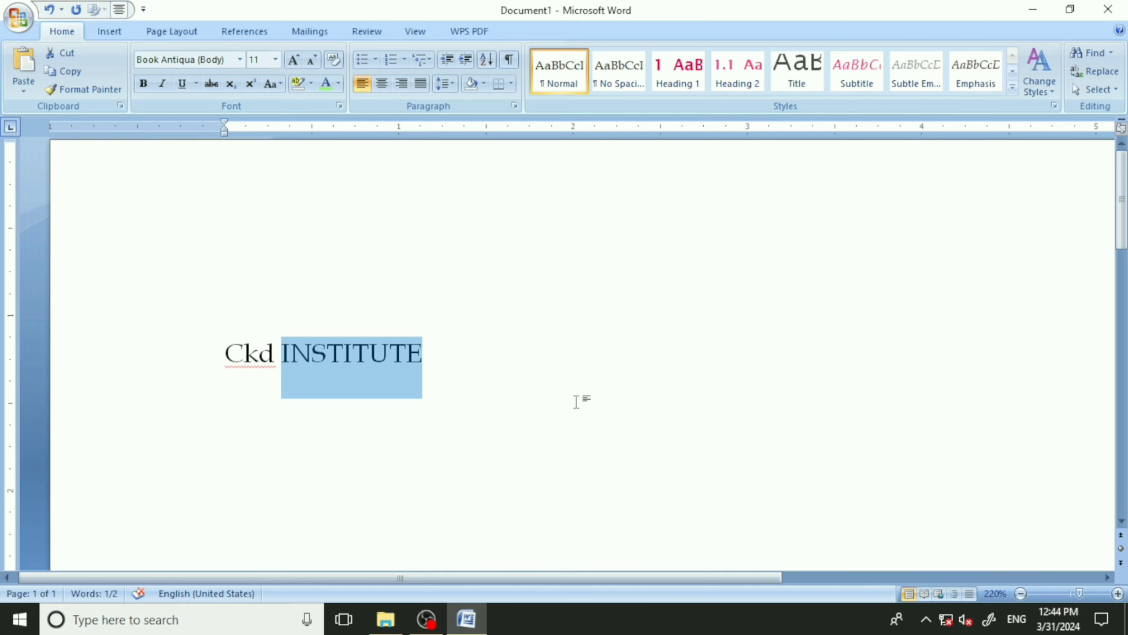
pyautogui.hotkey('ctrl', 'z')
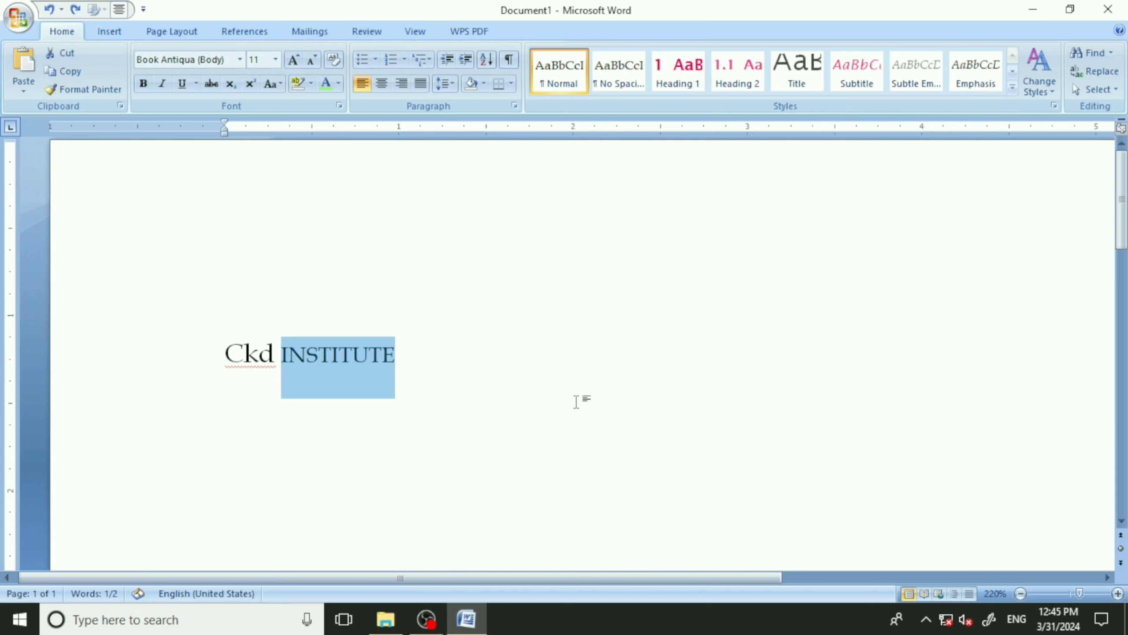
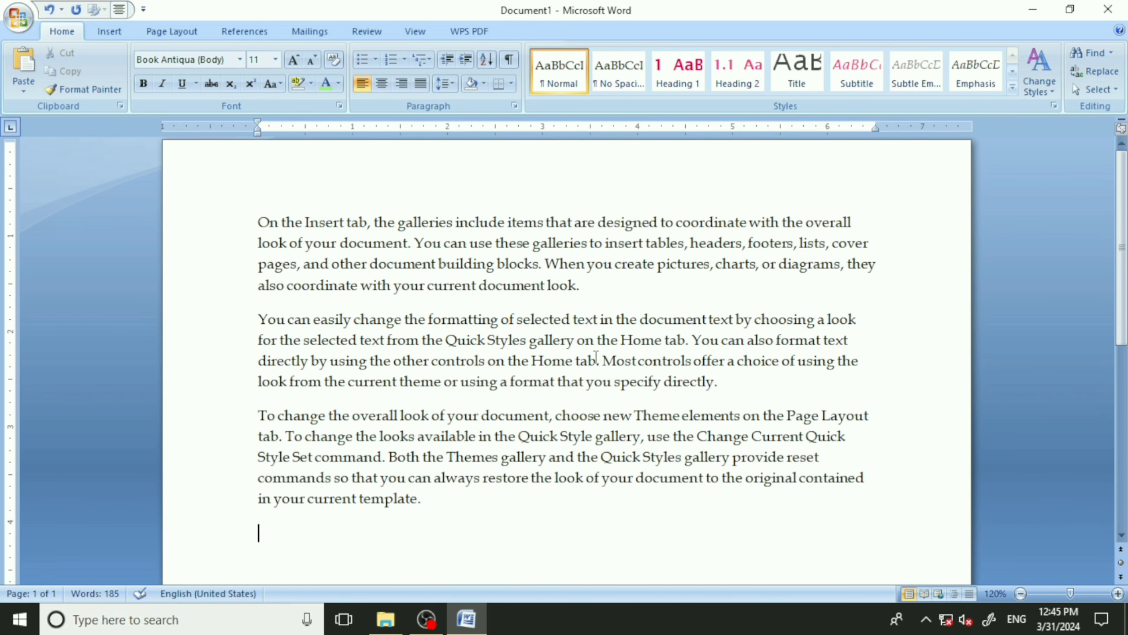
# - Apply the Hidden effect to "You can easily change the formatting" at the start of the second paragraph
pyautogui.scroll(2, 593, 361)
pyautogui.scroll(-2, 593, 360)
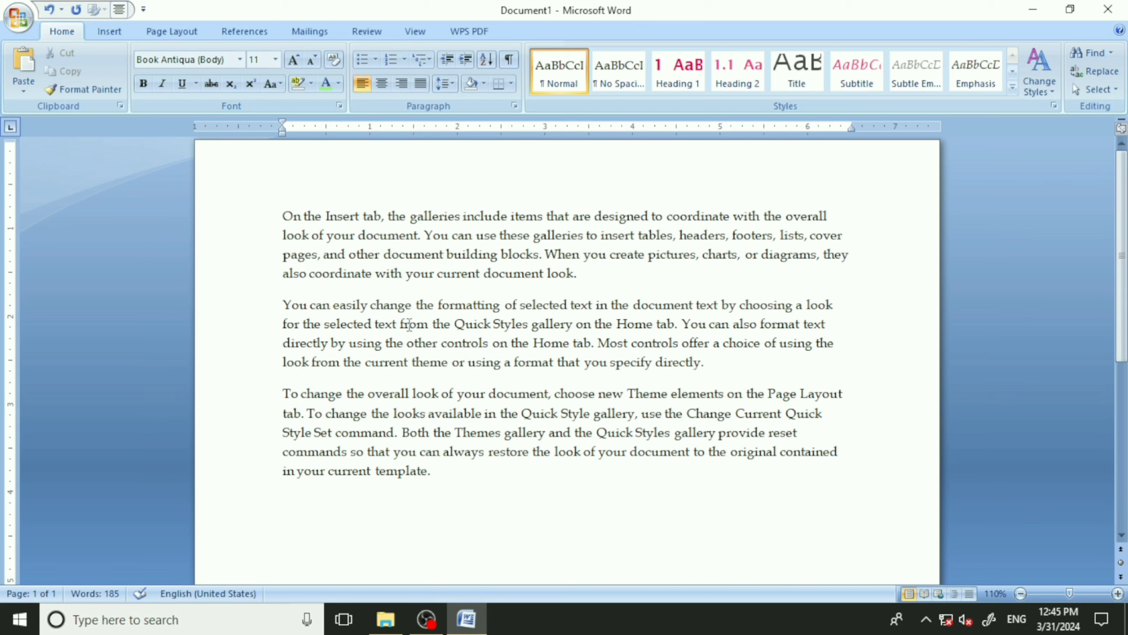
pyautogui.moveTo(283, 306); pyautogui.dragTo(491, 314)
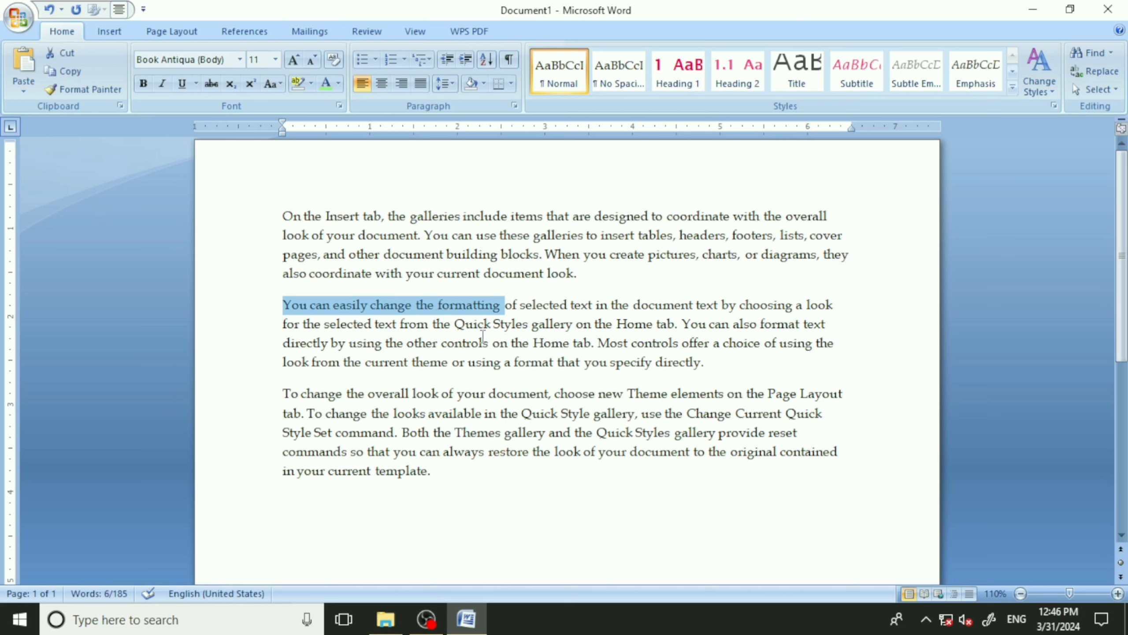
pyautogui.click(339, 105)
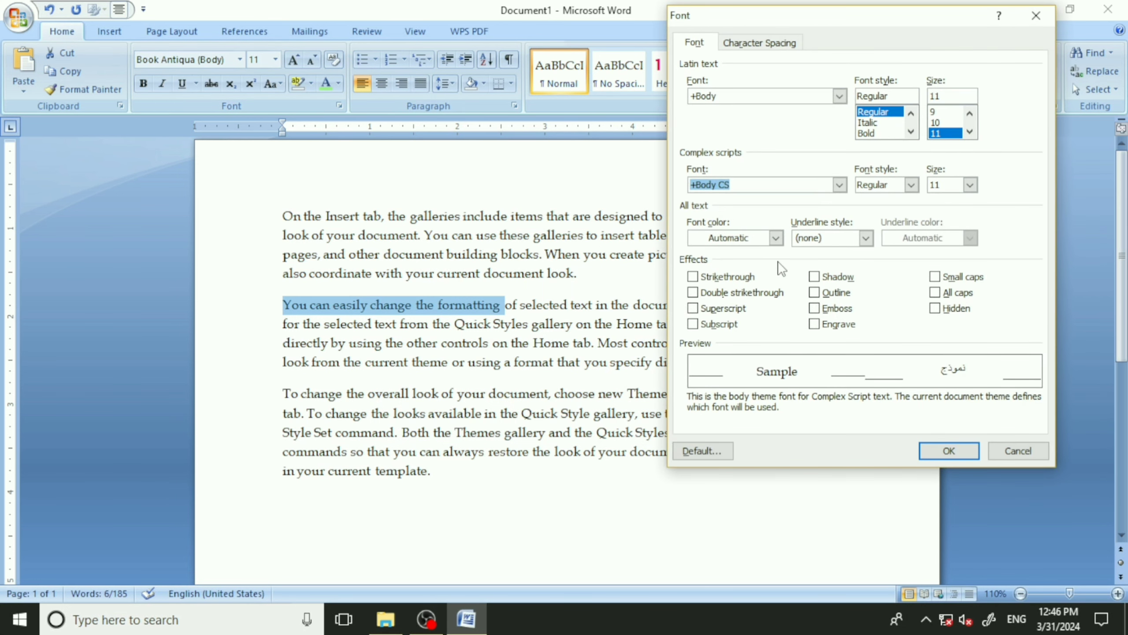
pyautogui.click(952, 314)
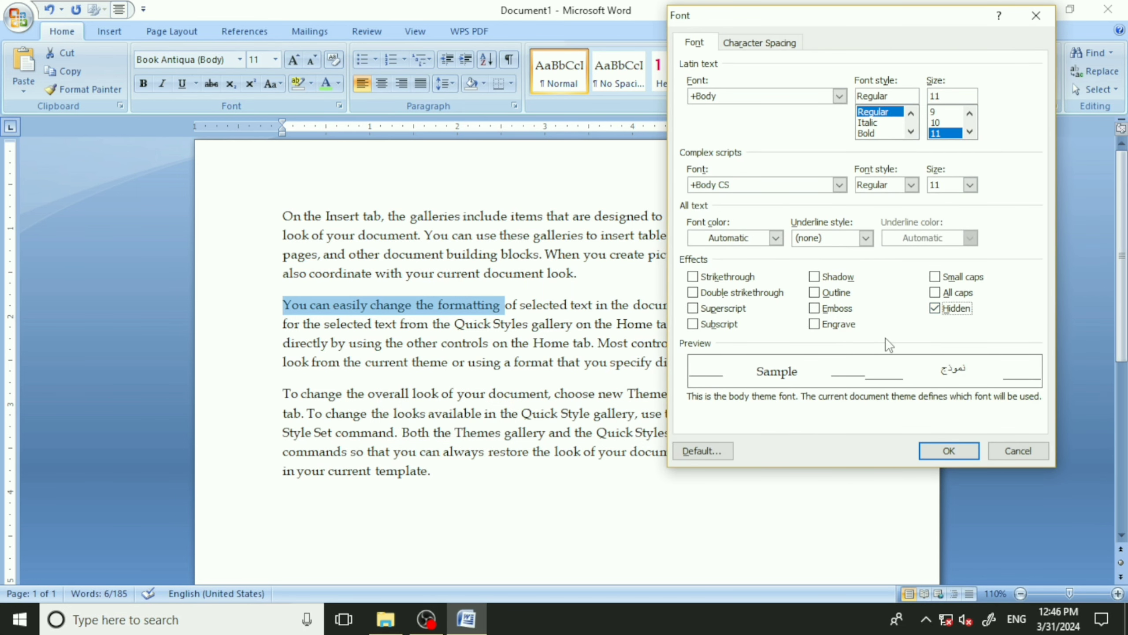
pyautogui.click(950, 453)
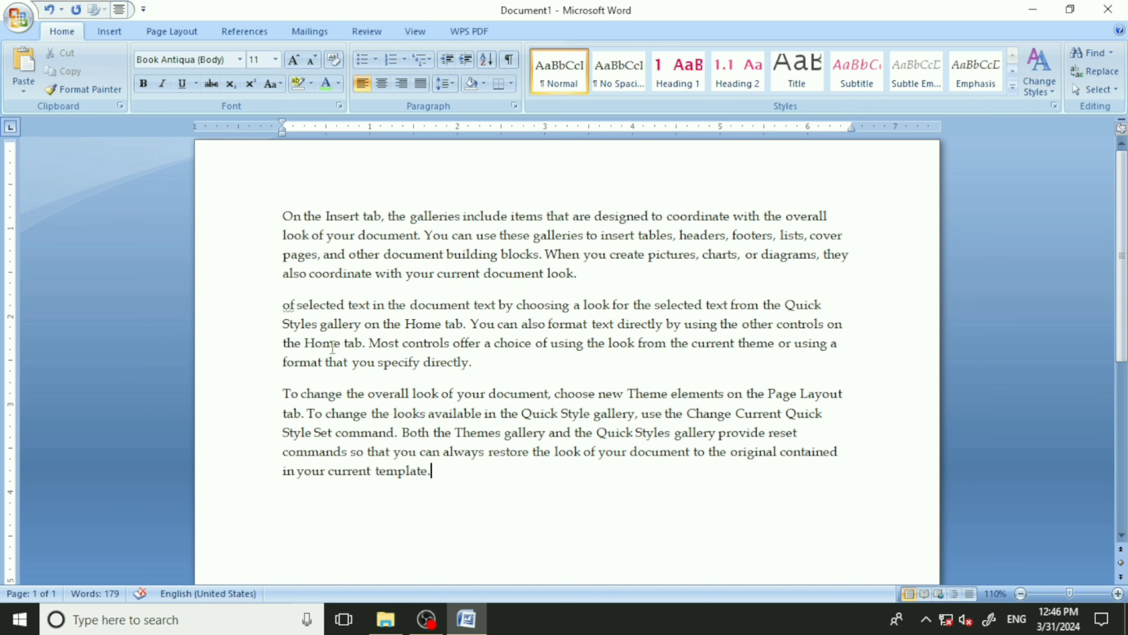
# - Remove the Hidden effect from the whole second paragraph in the Font dialog
pyautogui.click(500, 362)
pyautogui.moveTo(496, 368); pyautogui.dragTo(253, 307)
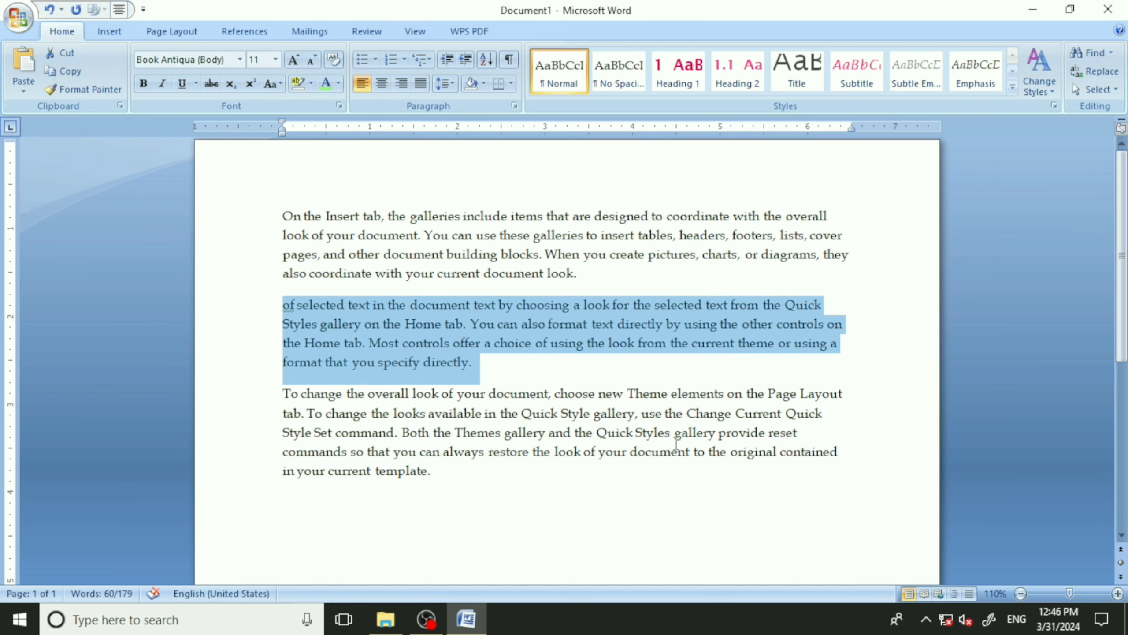
pyautogui.click(339, 106)
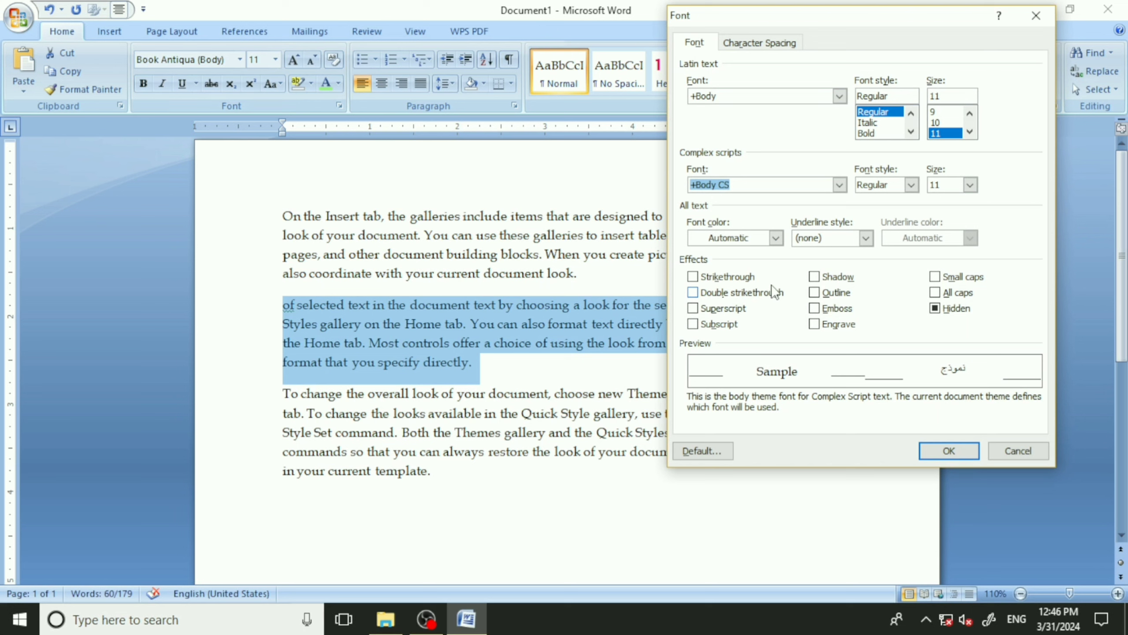
pyautogui.click(956, 311)
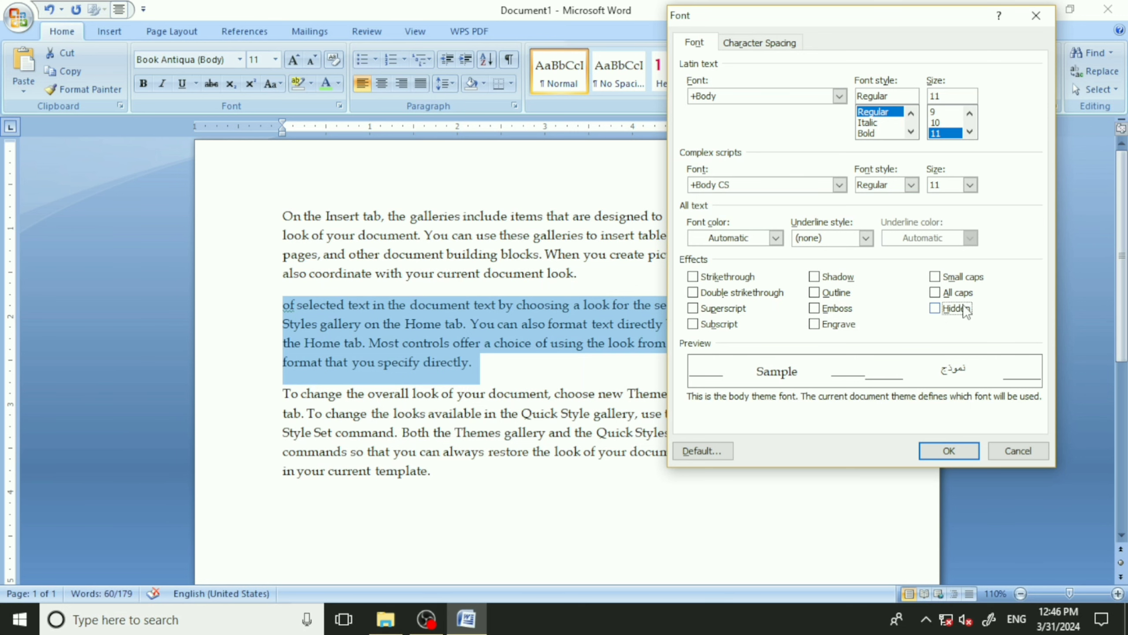
pyautogui.click(961, 448)
pyautogui.click(289, 327)
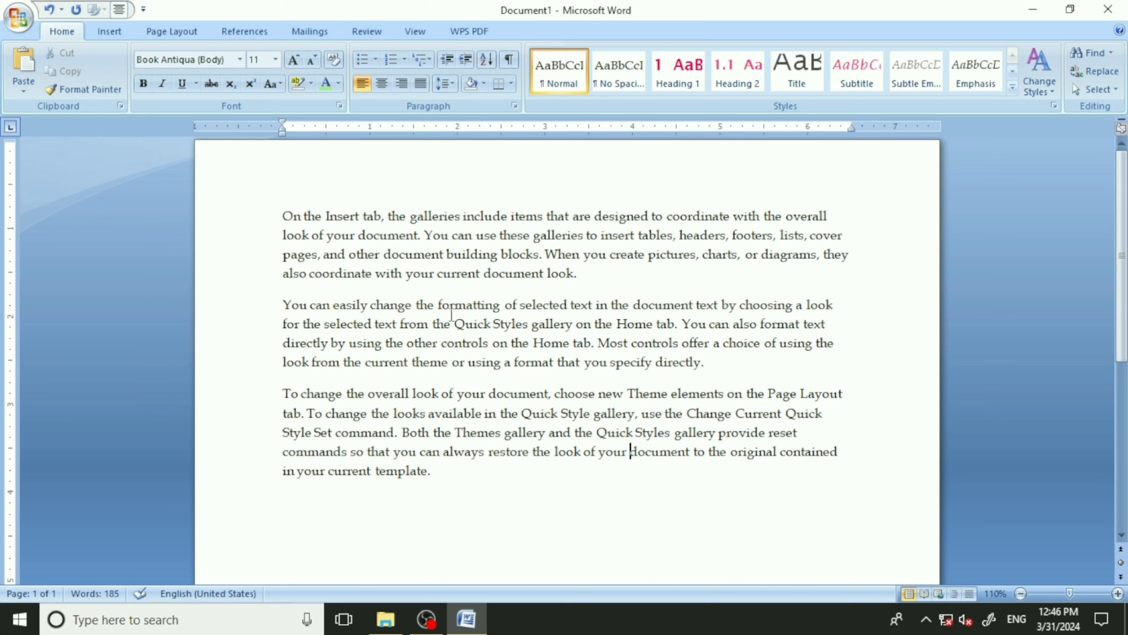
pyautogui.click(339, 106)
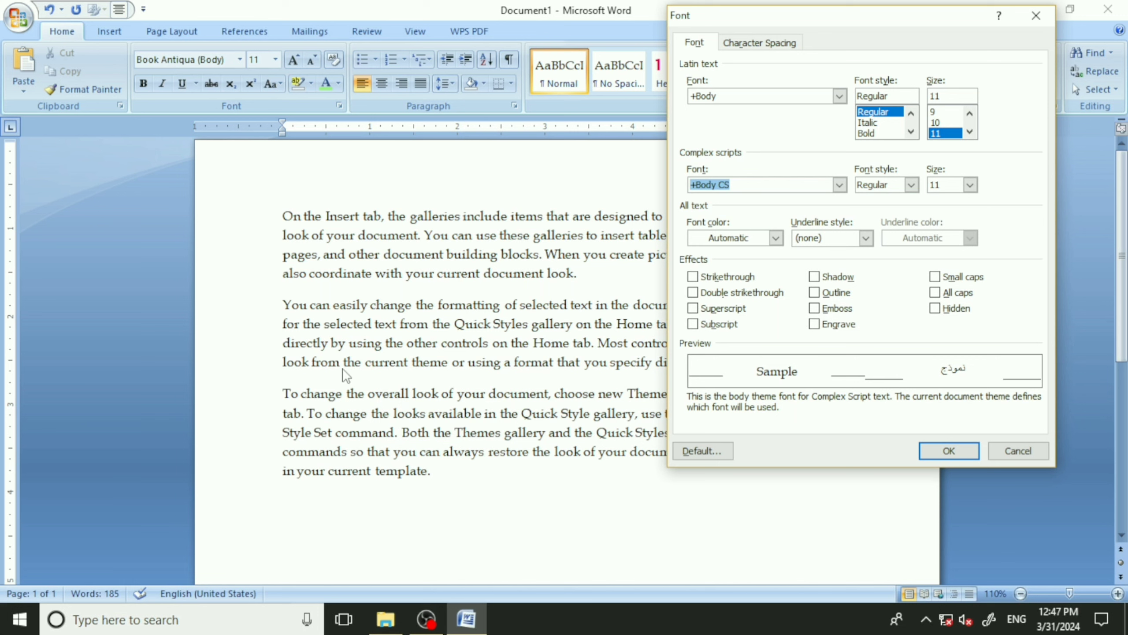
pyautogui.click(242, 57)
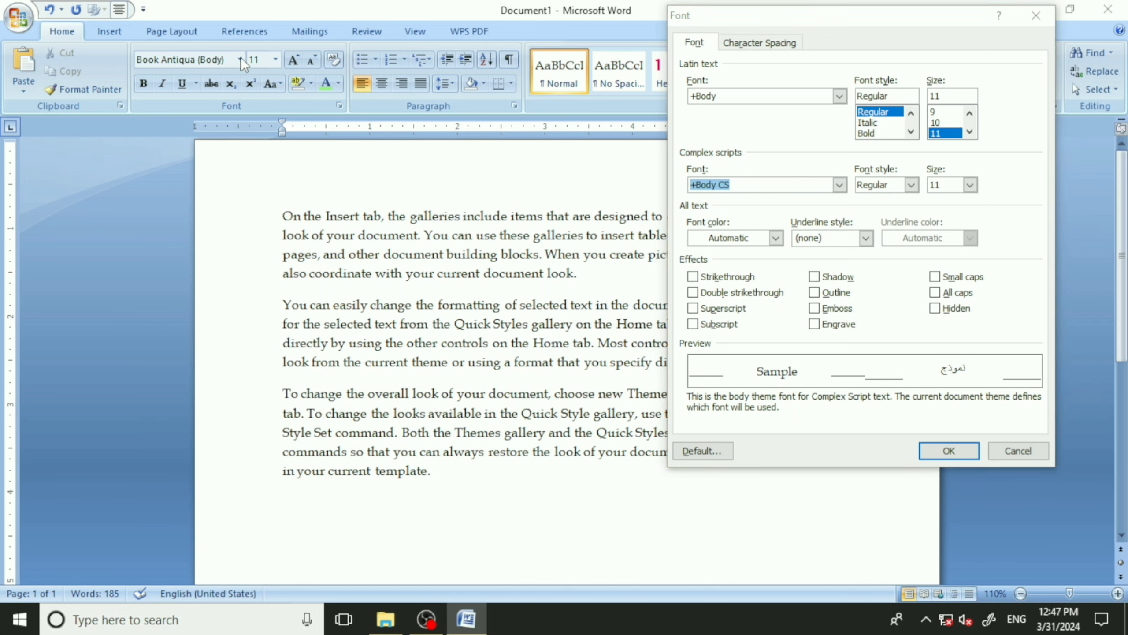
pyautogui.click(1036, 16)
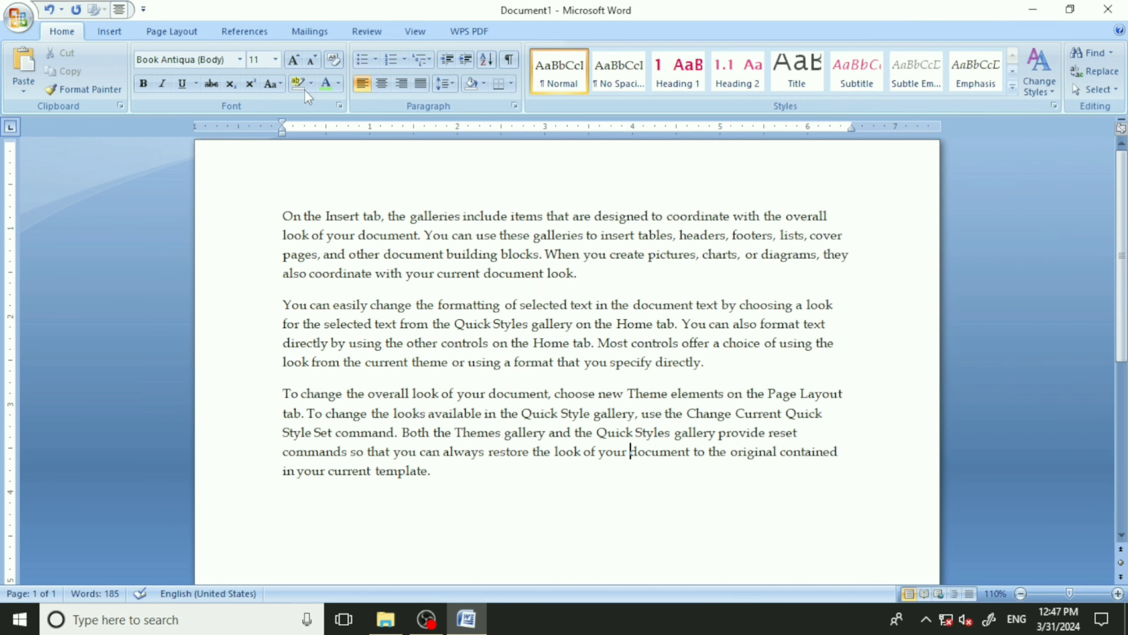
# - Set the font at the insertion point in the third paragraph to Calibri
pyautogui.click(239, 60)
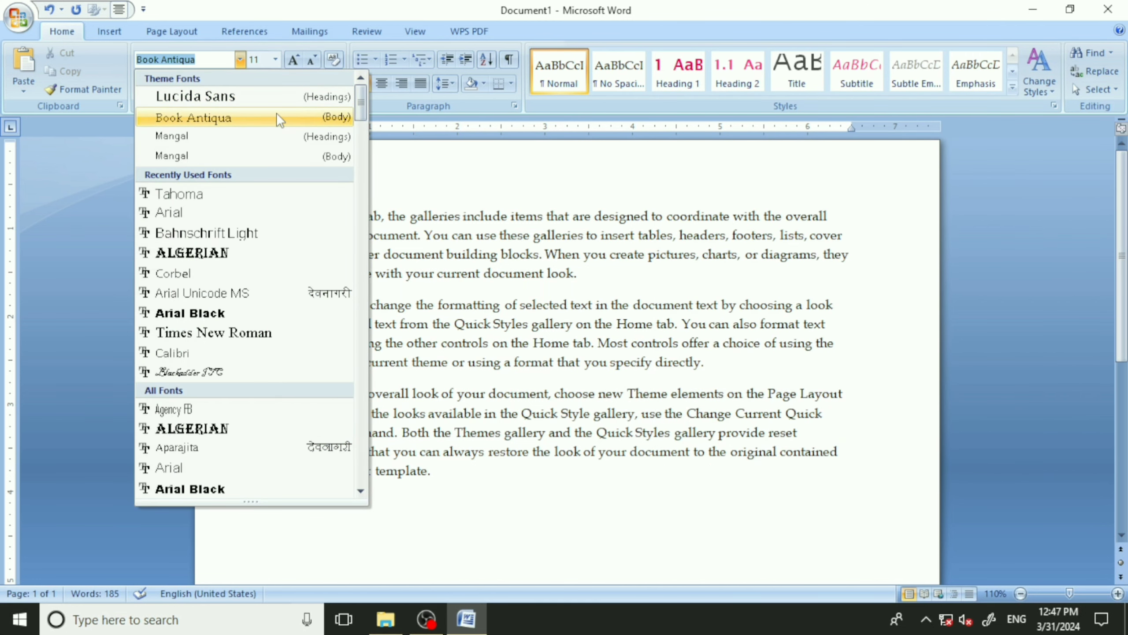
pyautogui.write('Cal')
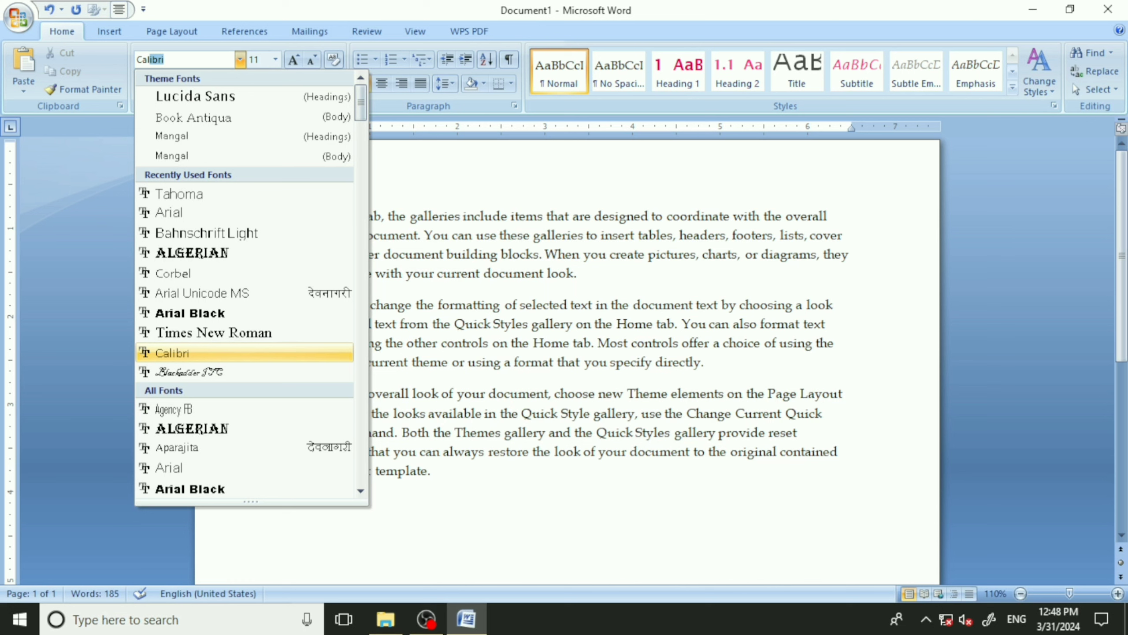
pyautogui.write('ibri')
pyautogui.press('Return')
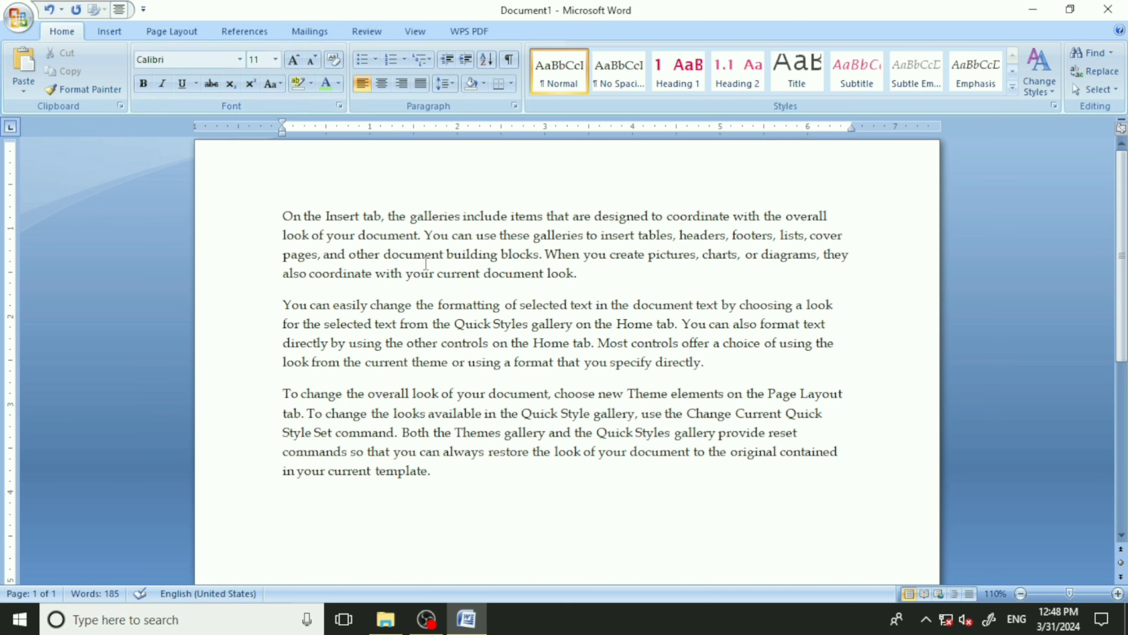
# - Examine the Character Spacing settings in the Font dialog and close it without changing anything
pyautogui.click(339, 106)
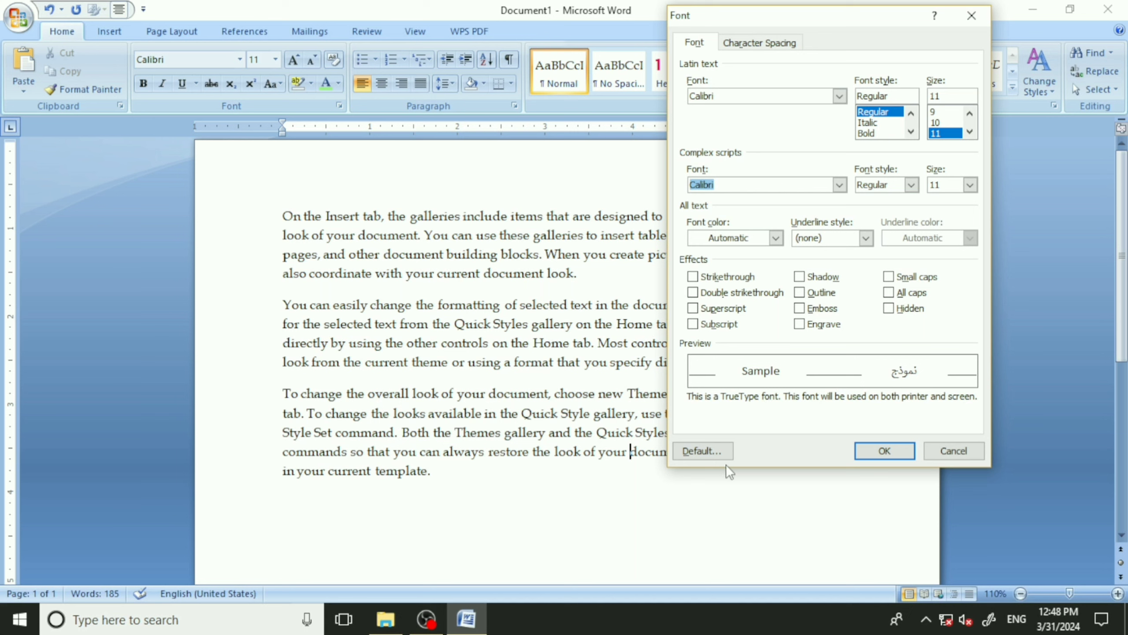
pyautogui.click(764, 43)
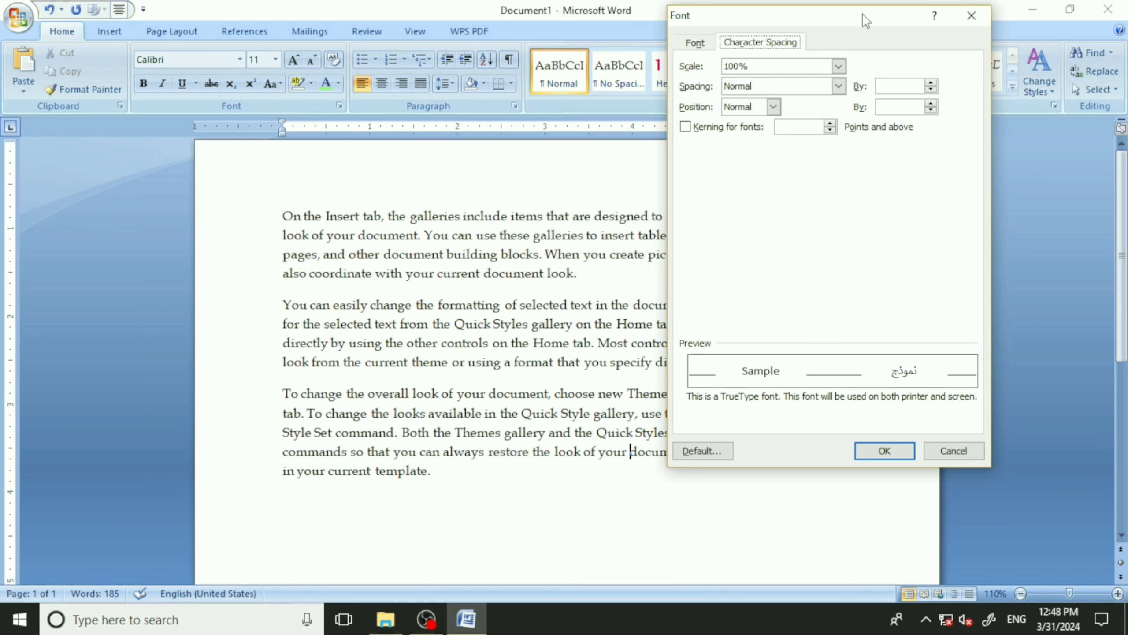
pyautogui.moveTo(864, 20); pyautogui.dragTo(910, 58)
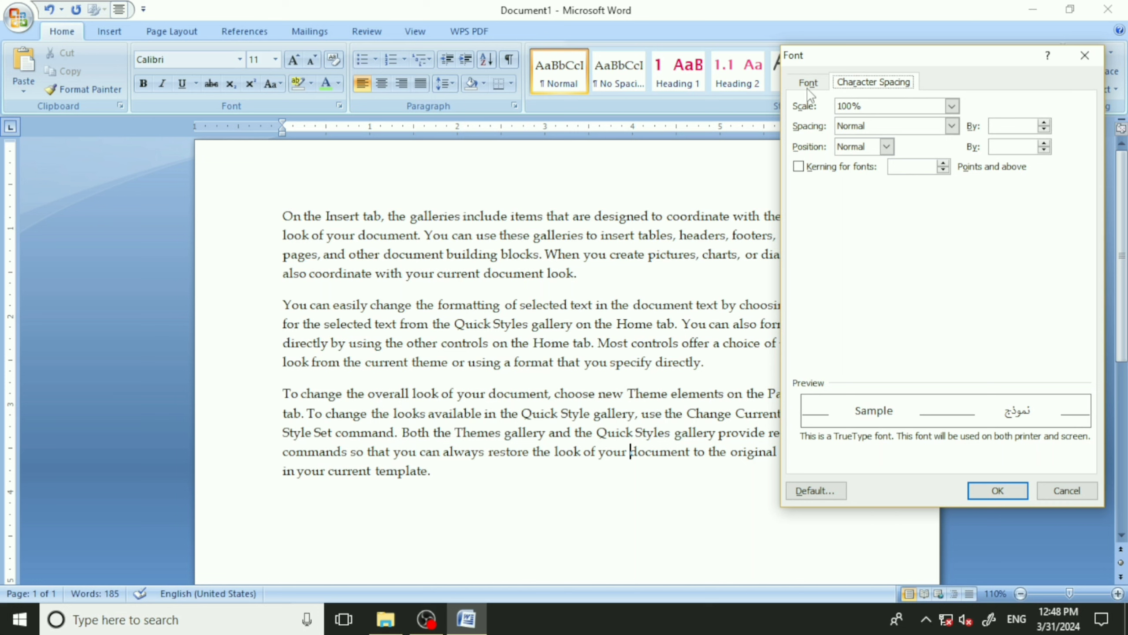
pyautogui.click(1049, 489)
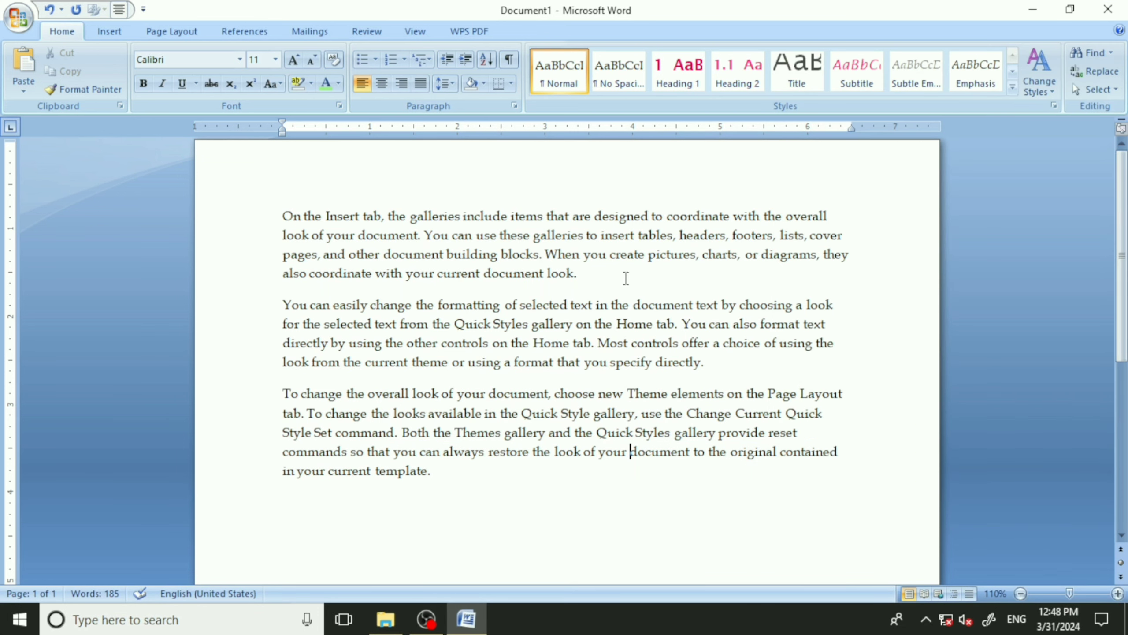
# - Scale the characters of the first paragraph's first line, "On the Insert tab" through "overall", to 80%
pyautogui.moveTo(839, 216); pyautogui.dragTo(275, 222)
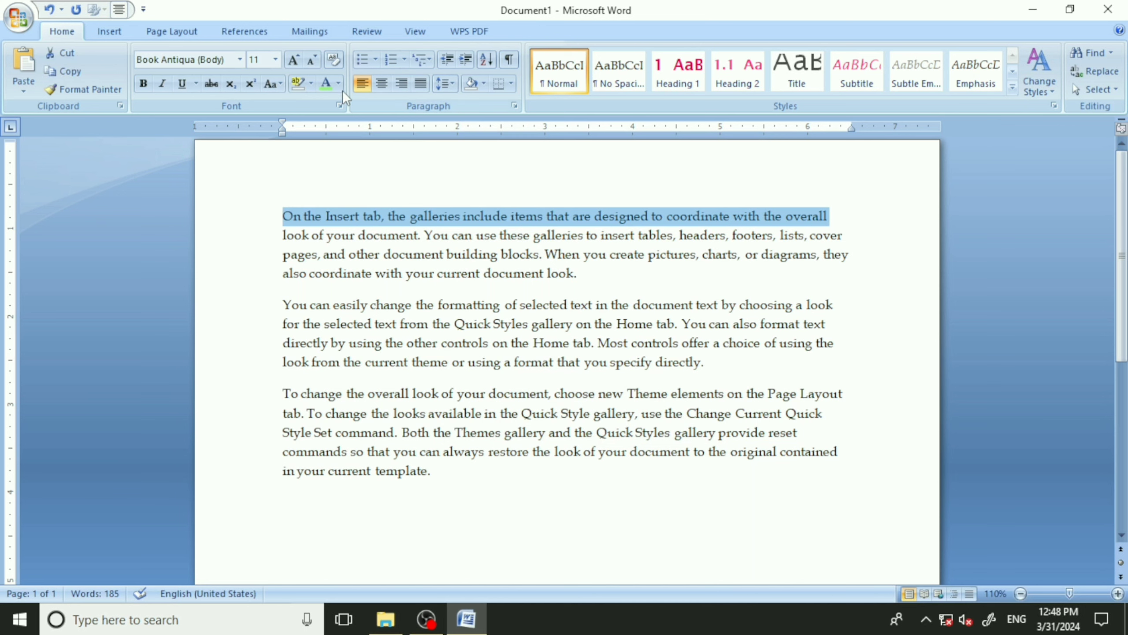
pyautogui.click(339, 106)
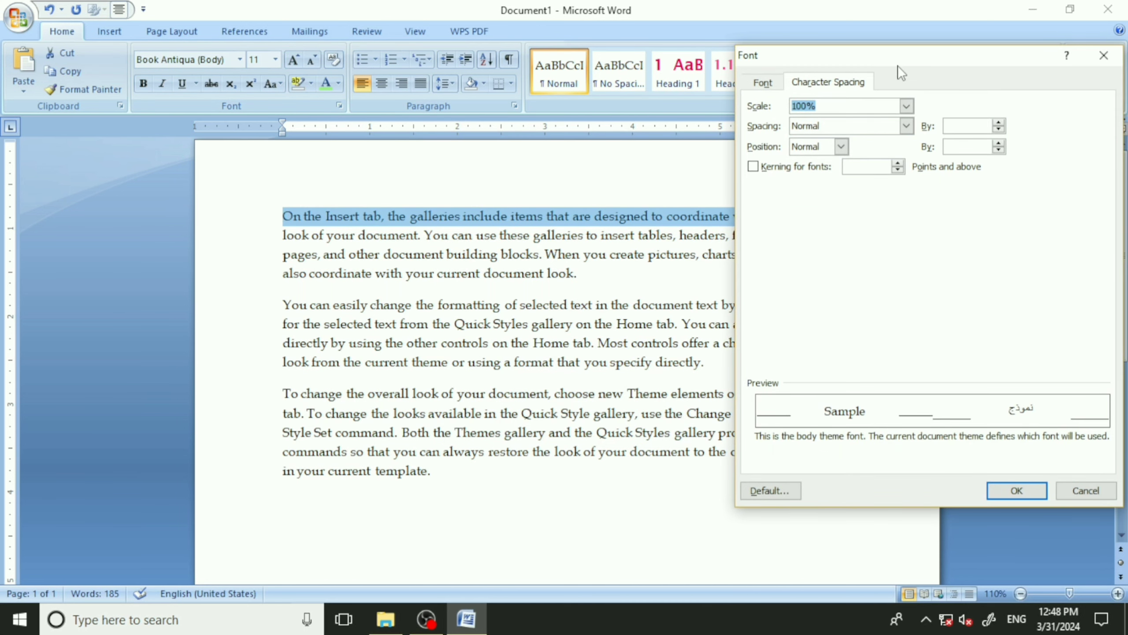
pyautogui.moveTo(898, 65); pyautogui.dragTo(920, 65)
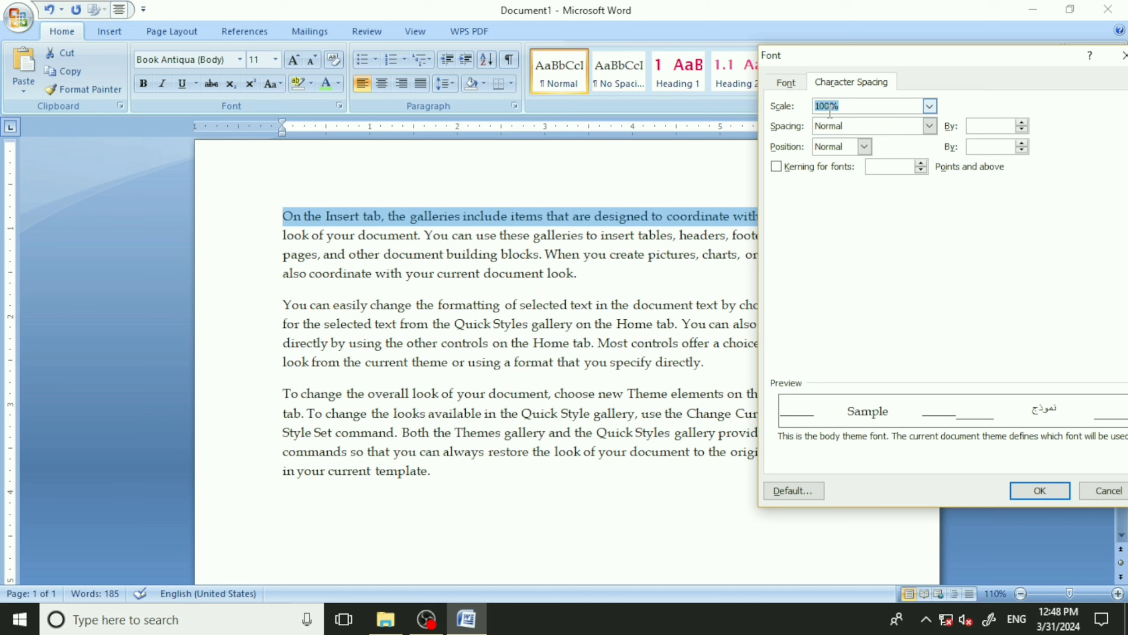
pyautogui.click(929, 107)
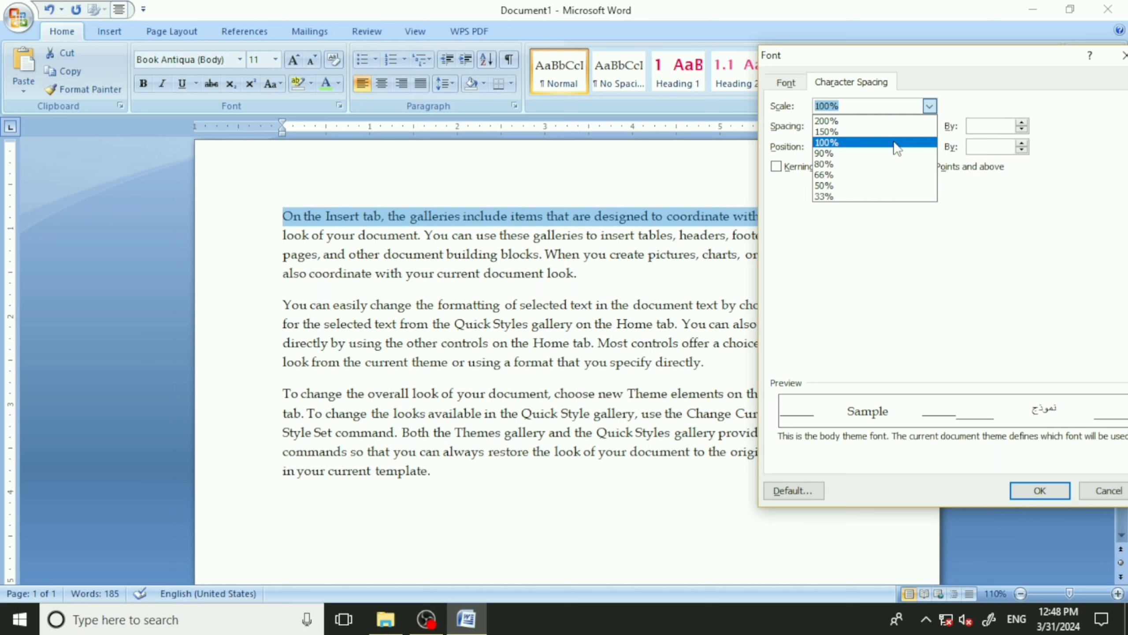
pyautogui.click(855, 171)
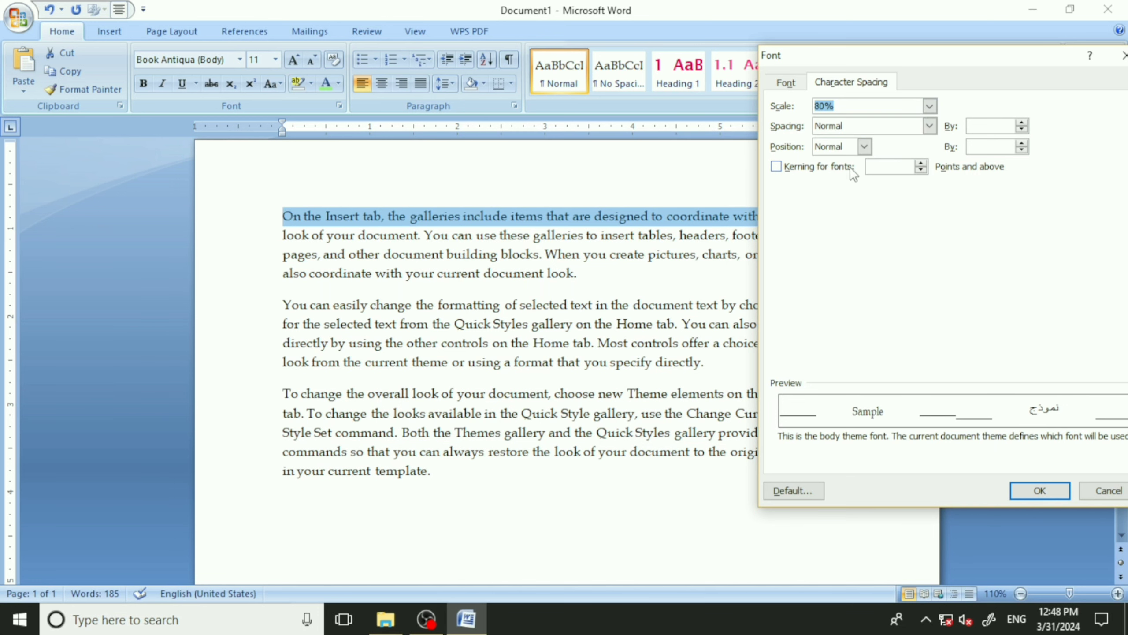
pyautogui.click(1030, 489)
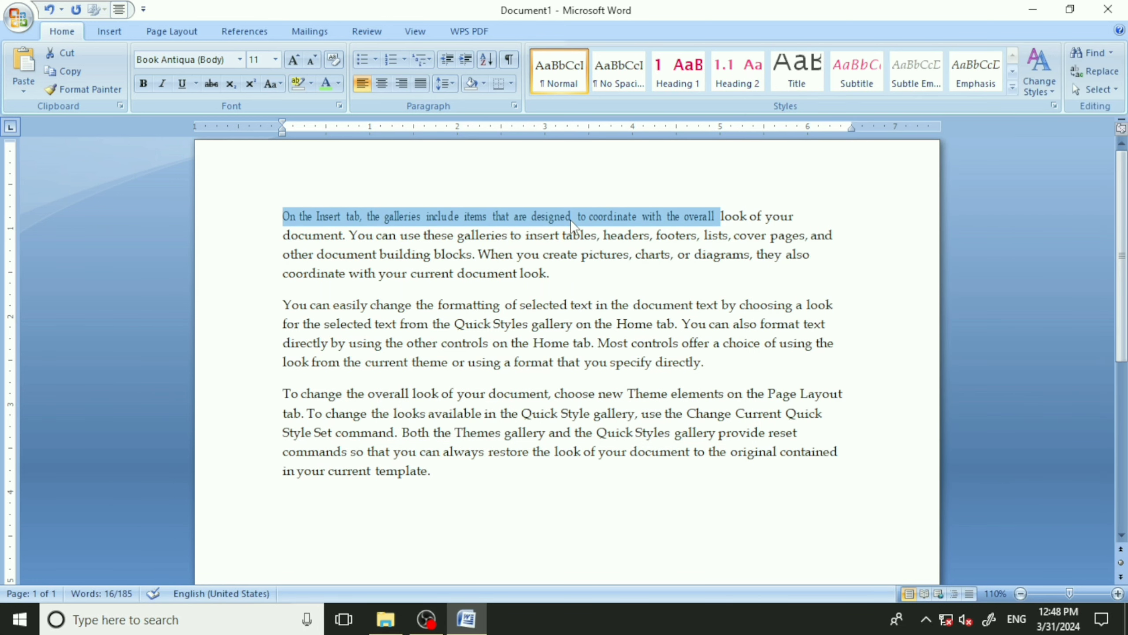
# - Set the character scale of the selected opening text in the first paragraph to 150%
pyautogui.click(339, 105)
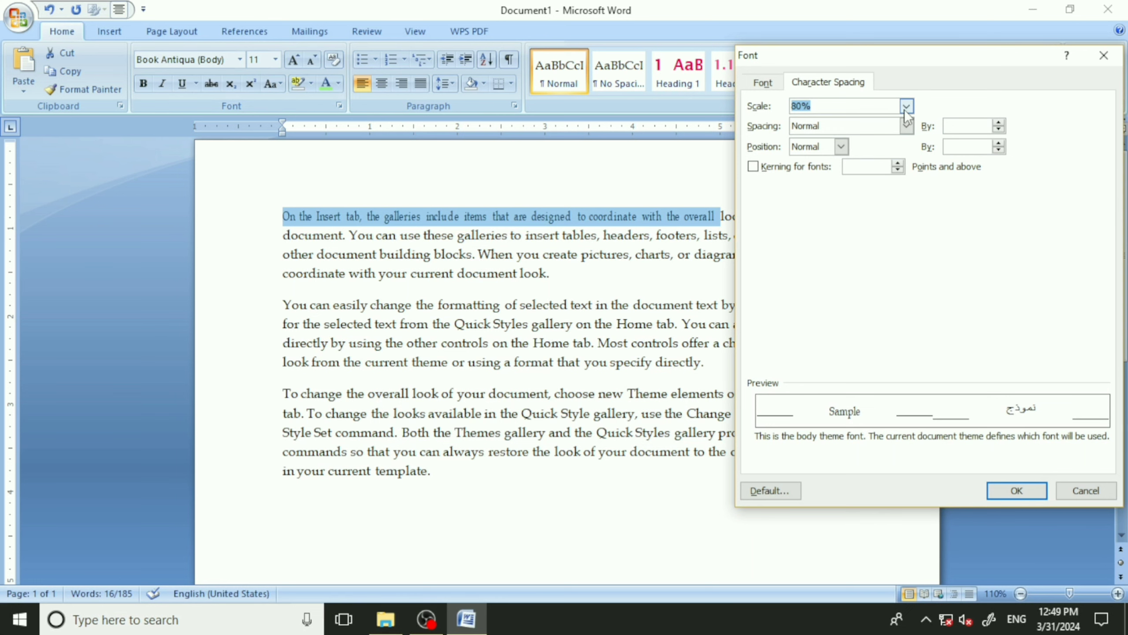
pyautogui.click(906, 106)
pyautogui.click(844, 131)
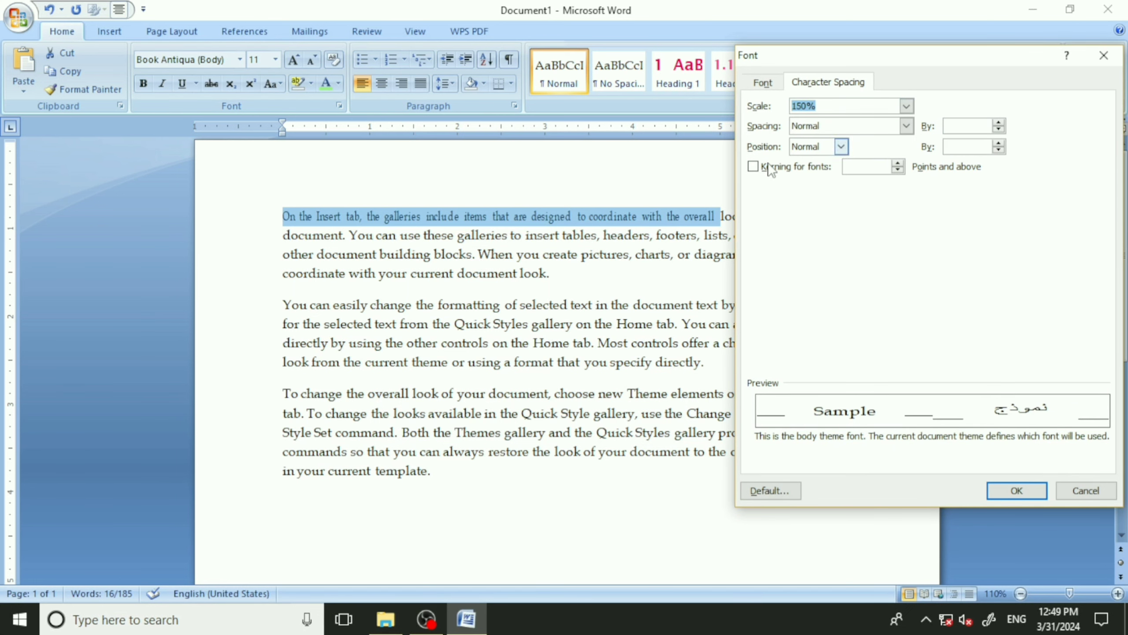
pyautogui.click(1008, 491)
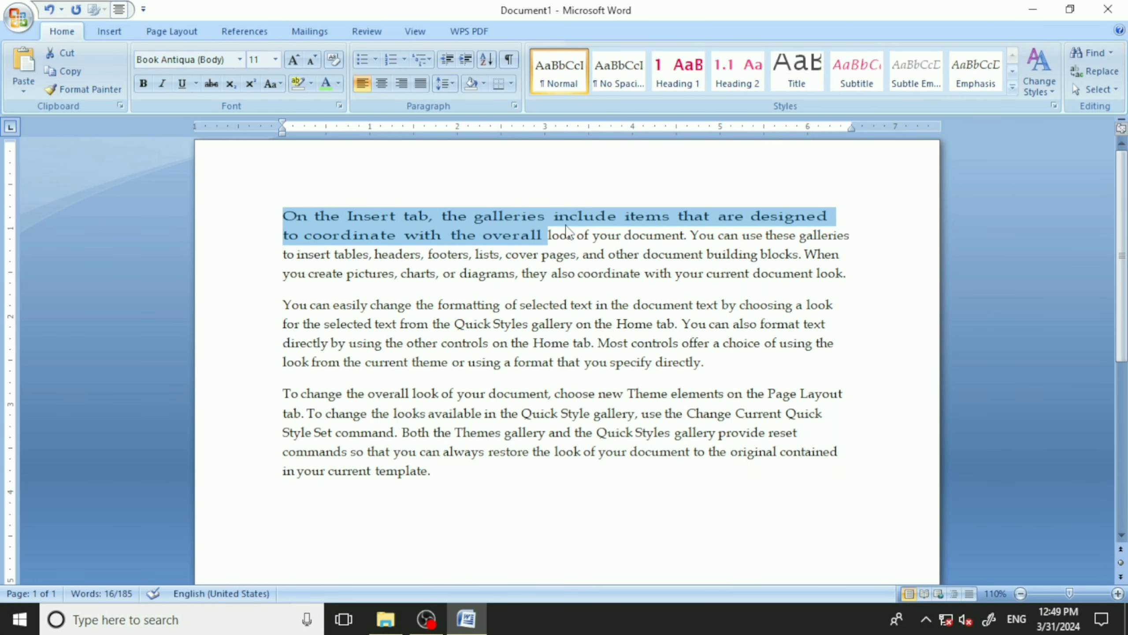
# - Set the selected opening text's scale to 100% with Expanded spacing by 2 pt, and compare by undoing and redoing the change
pyautogui.click(339, 106)
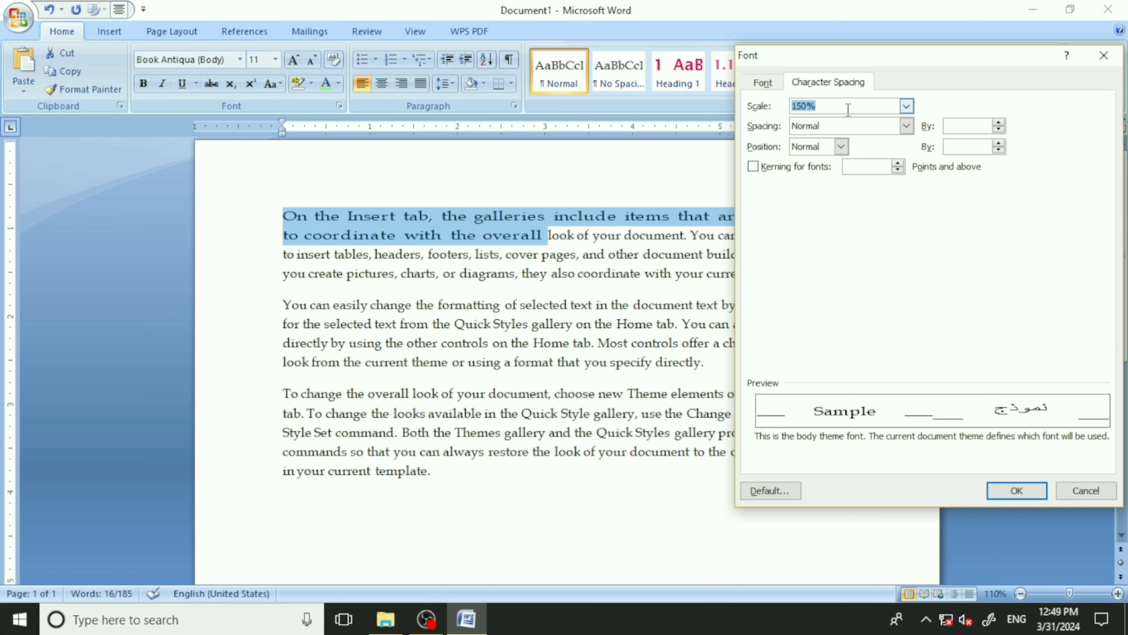
pyautogui.write('100')
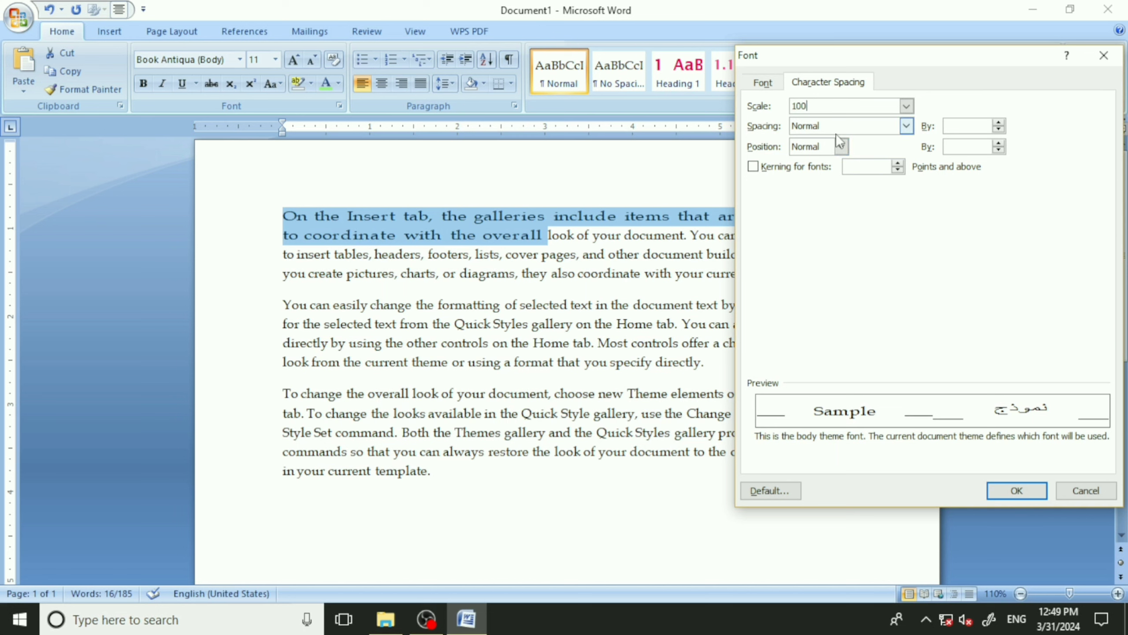
pyautogui.click(906, 130)
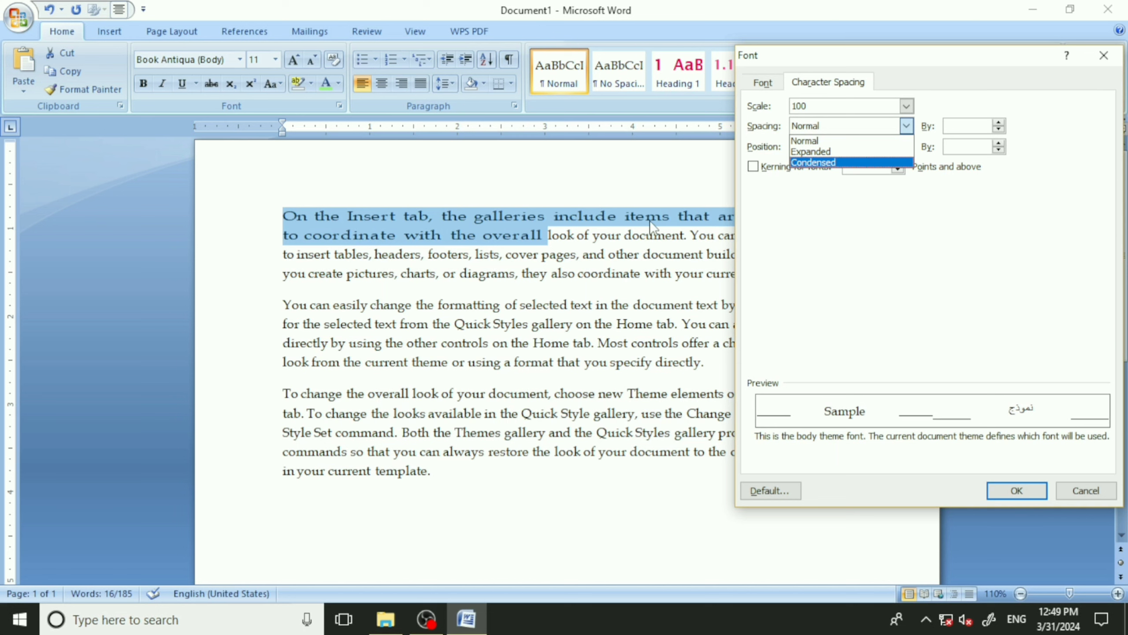
pyautogui.click(835, 152)
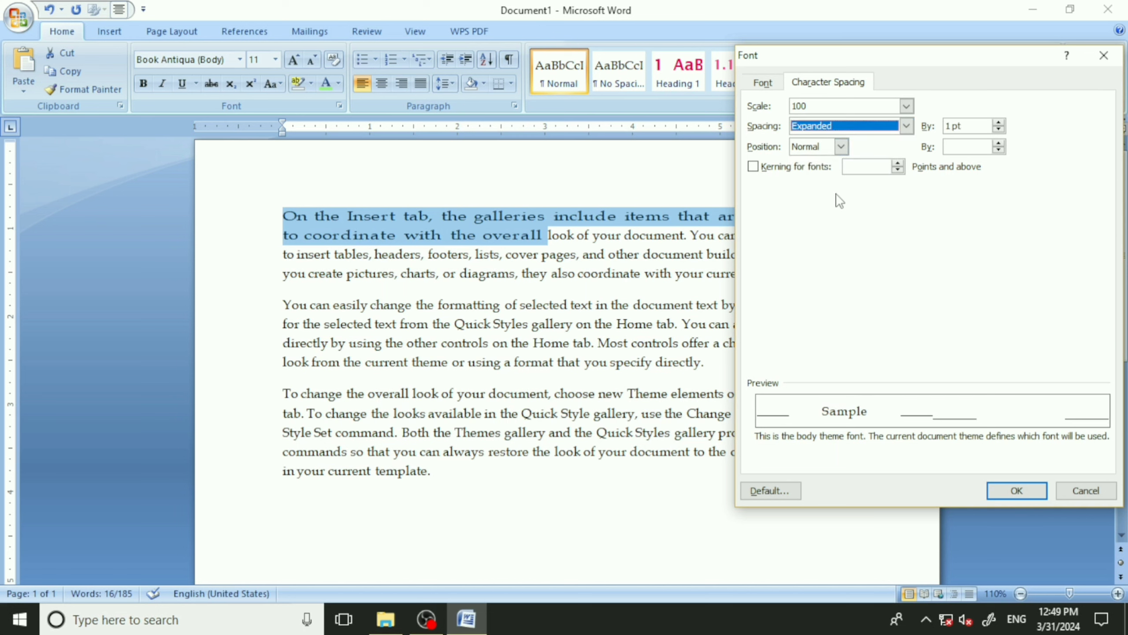
pyautogui.doubleClick(953, 126)
pyautogui.write('2')
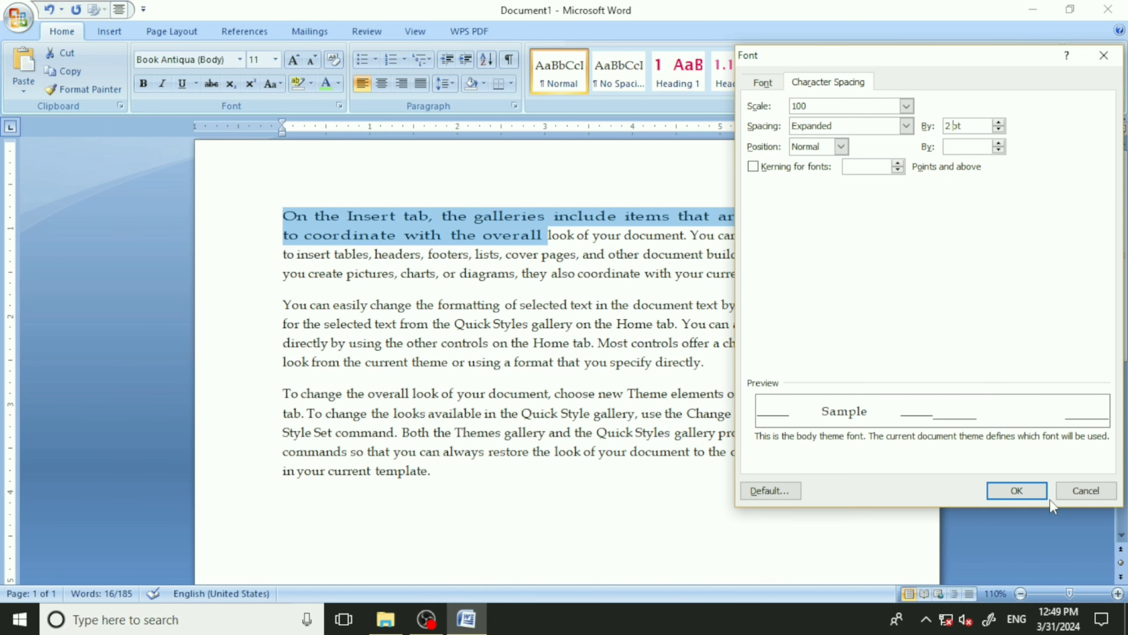
pyautogui.click(1042, 490)
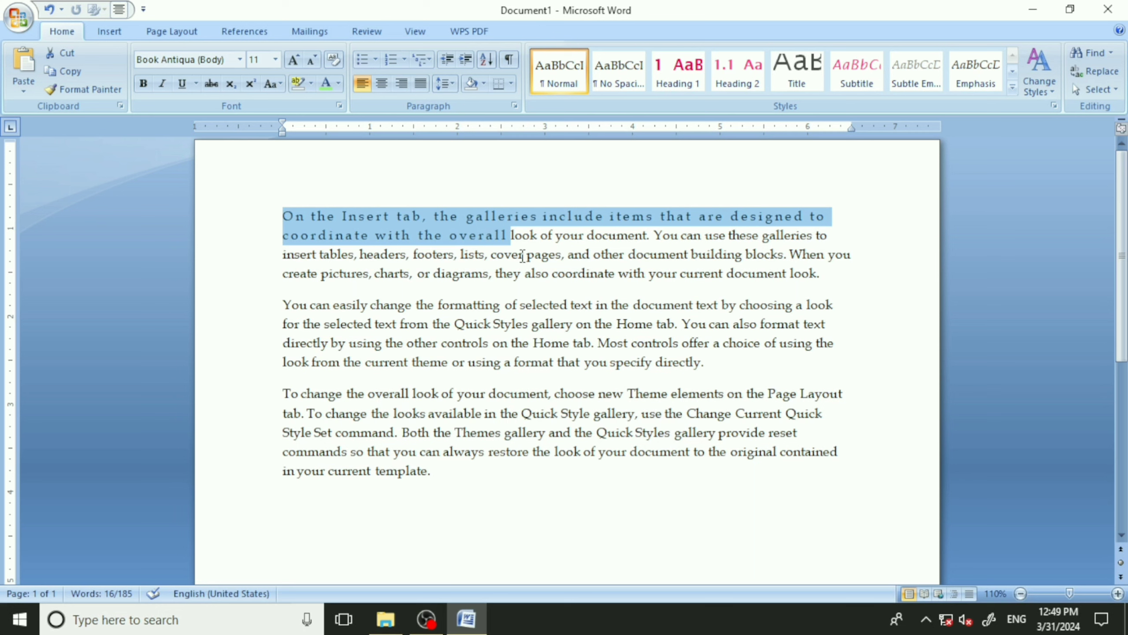
pyautogui.hotkey('ctrl', 'z')
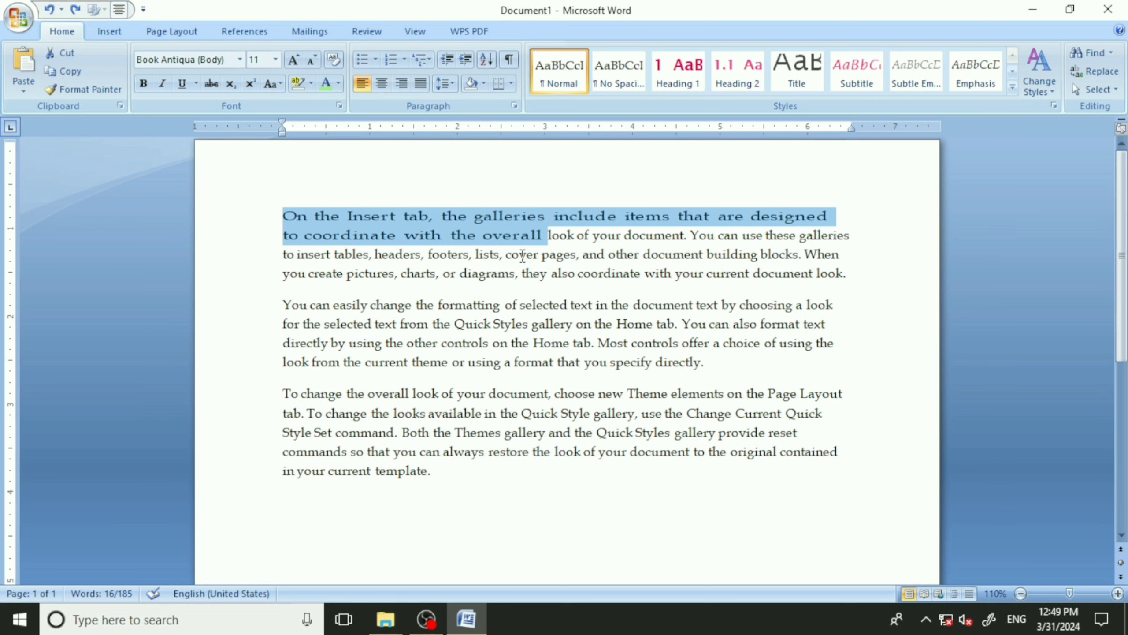
pyautogui.hotkey('ctrl', 'y')
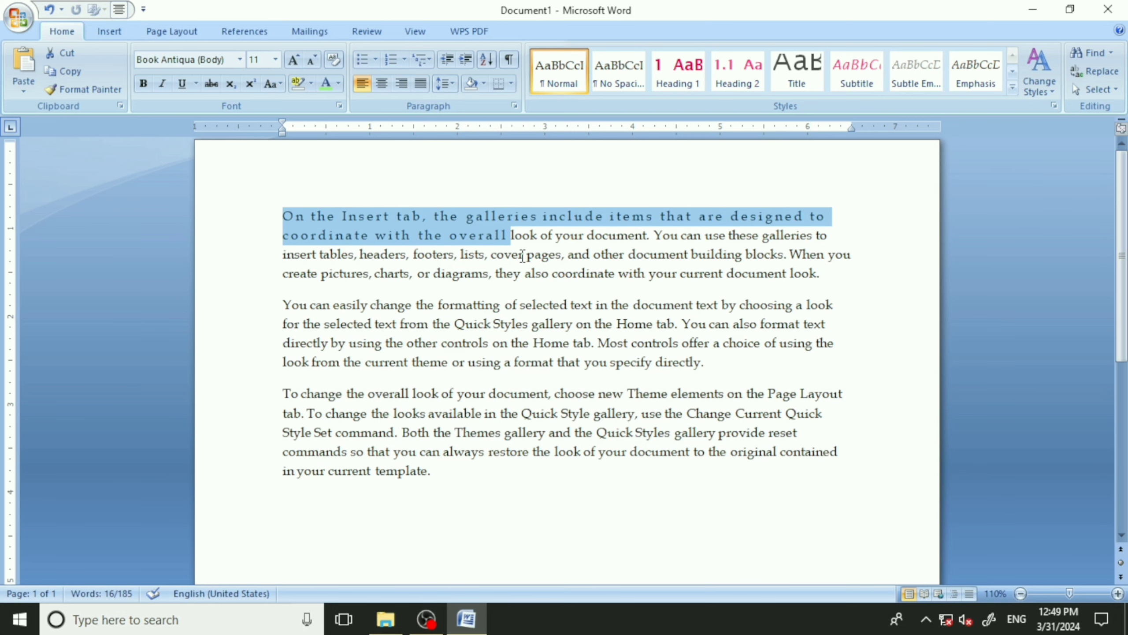
# - Set the Expanded character spacing of the selected opening text to 10 pt
pyautogui.click(339, 105)
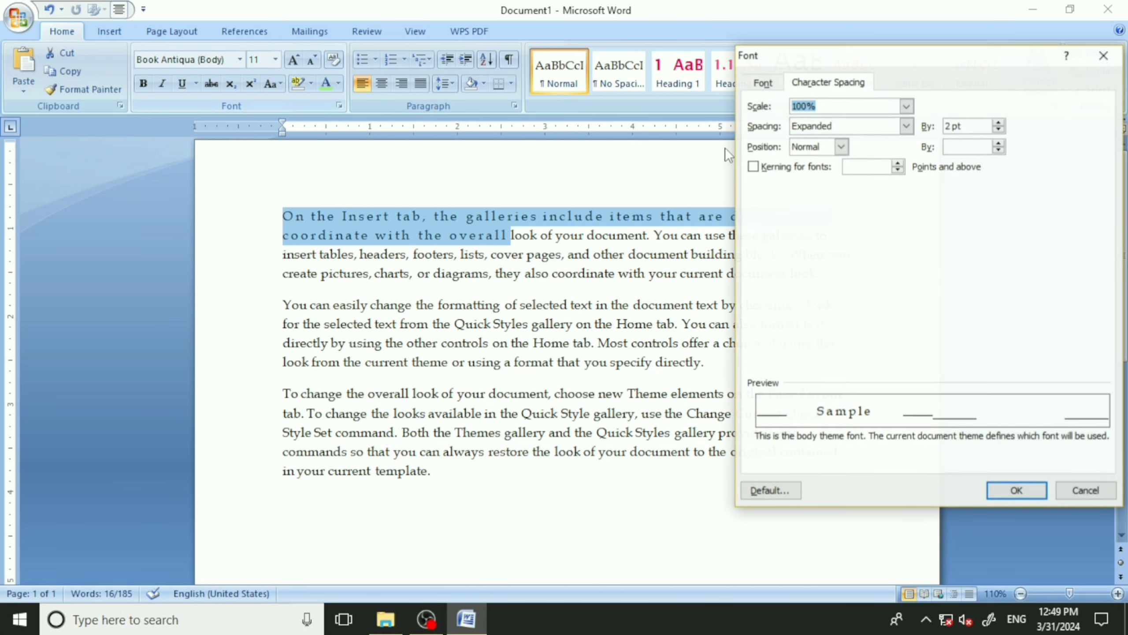
pyautogui.doubleClick(948, 125)
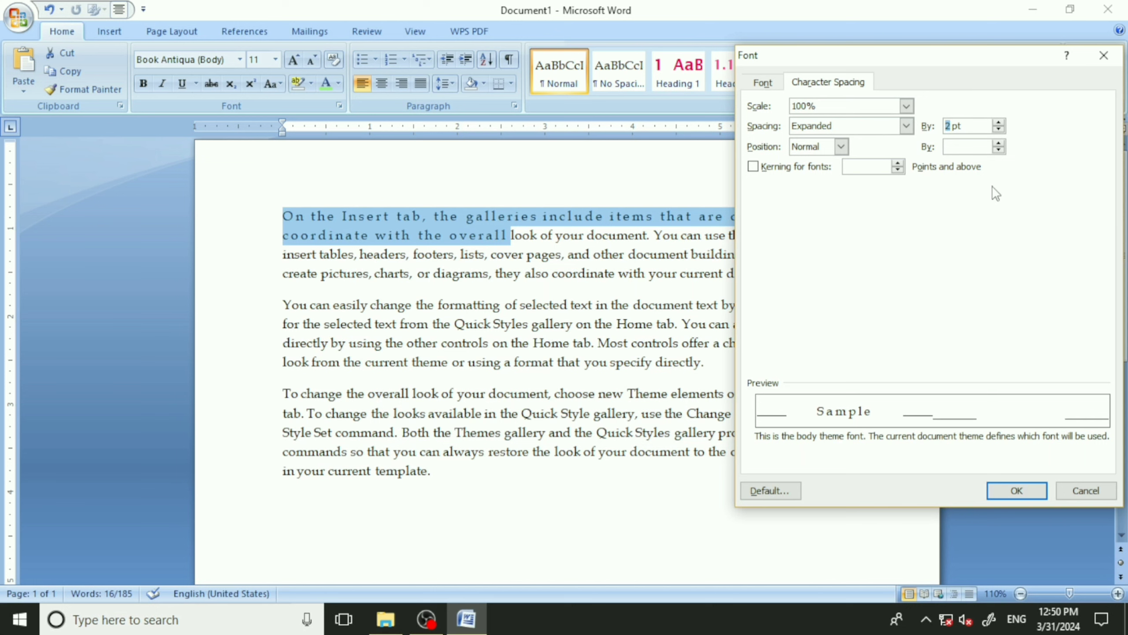
pyautogui.write('10')
pyautogui.click(1005, 489)
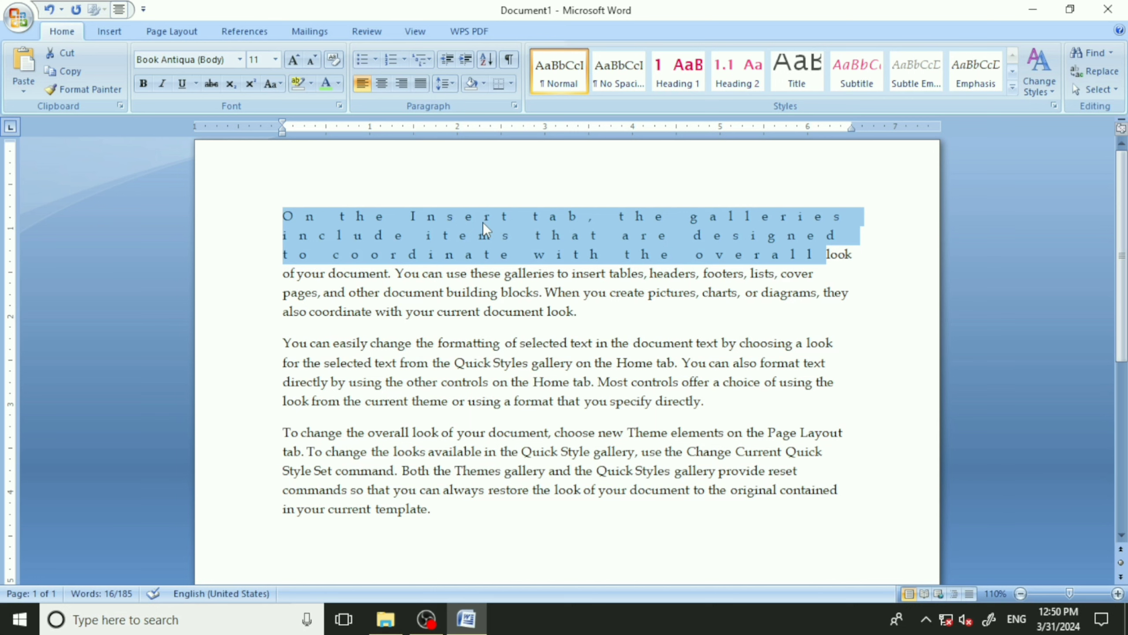
# - Change the selected opening text's character spacing to Condensed by 5 pt
pyautogui.click(339, 105)
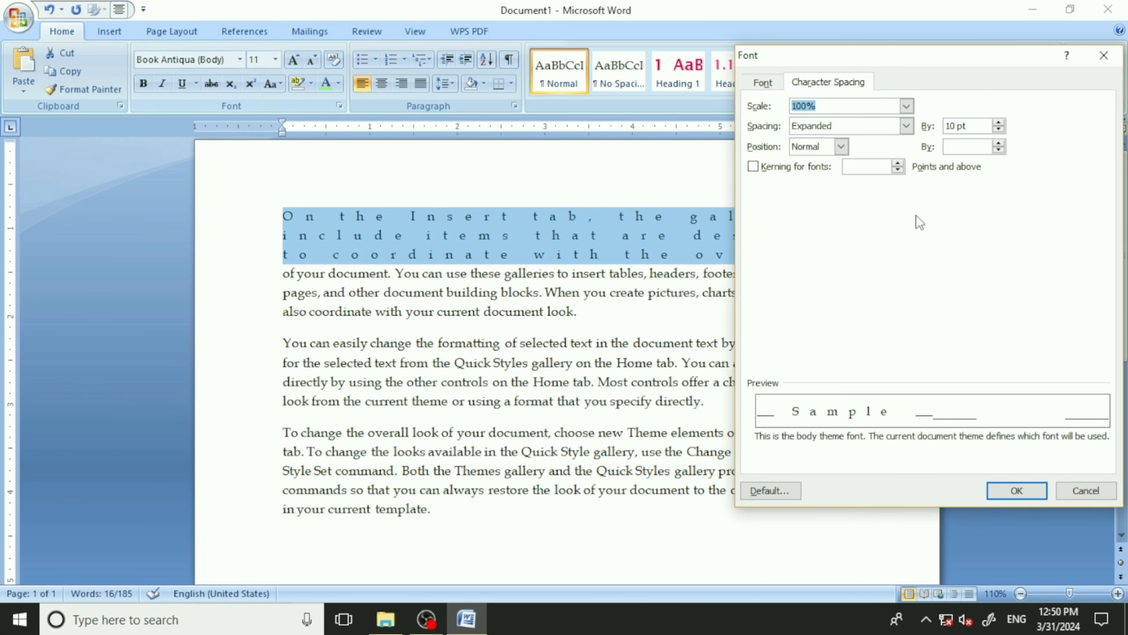
pyautogui.doubleClick(953, 127)
pyautogui.write('1')
pyautogui.click(906, 126)
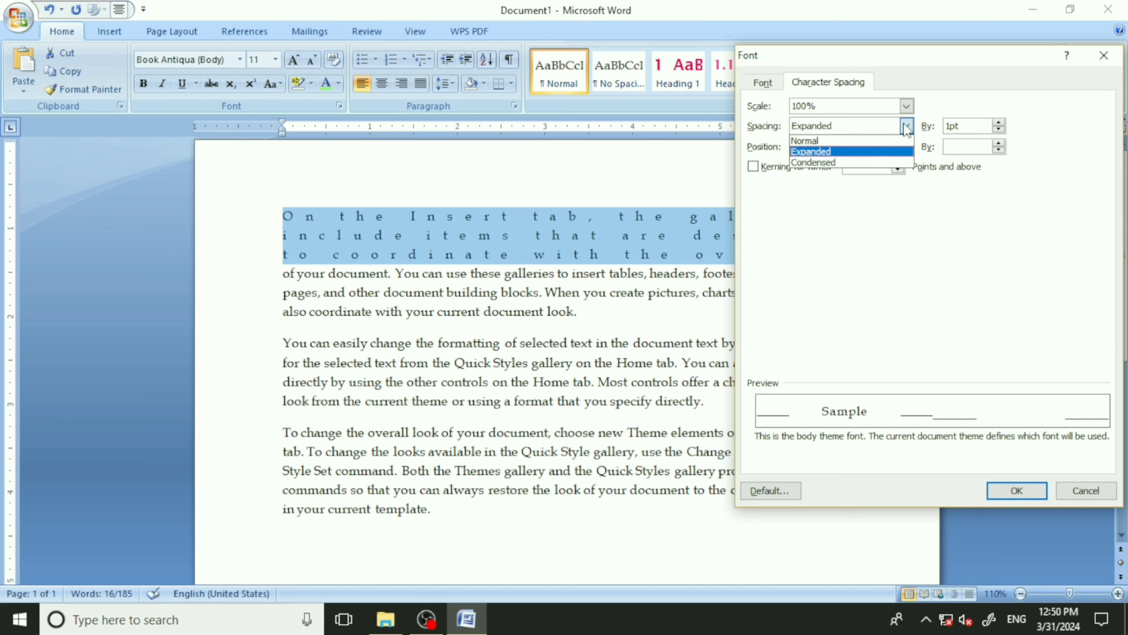
pyautogui.click(848, 163)
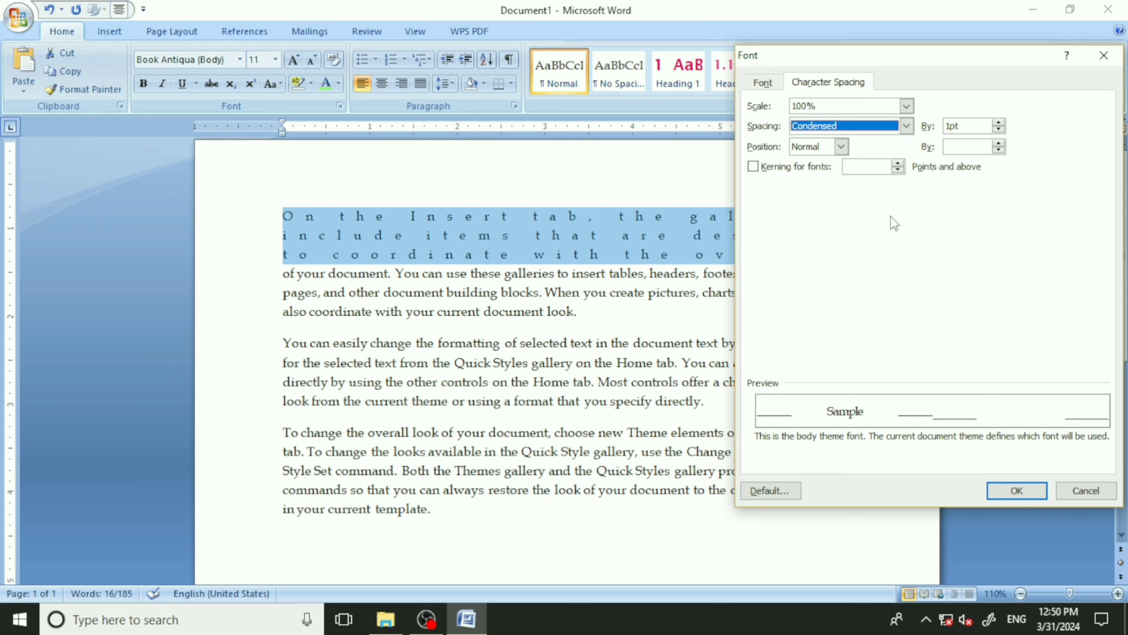
pyautogui.click(952, 125)
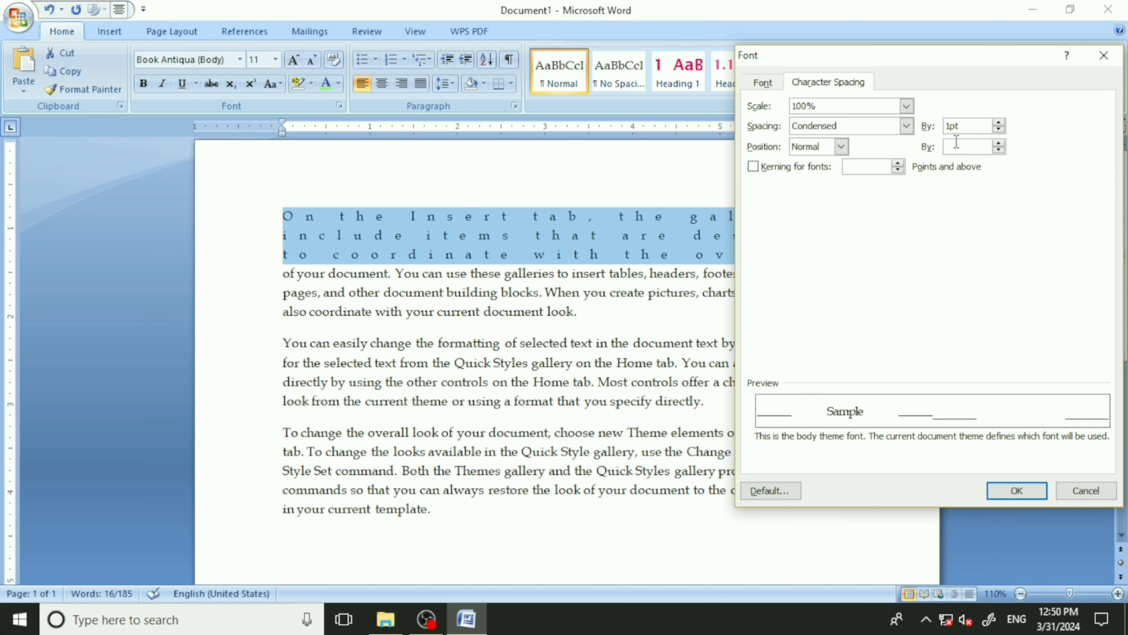
pyautogui.press('BackSpace')
pyautogui.write('5')
pyautogui.click(1015, 490)
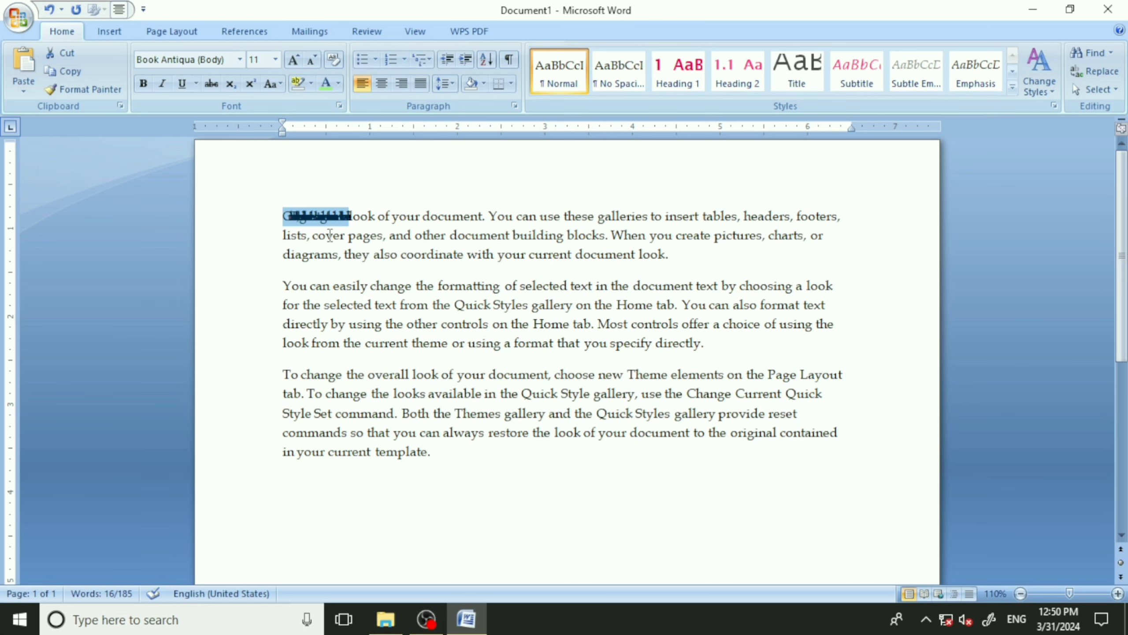
# - Set the Condensed character spacing of the selected opening text to 10 pt
pyautogui.scroll(5, 445, 279)
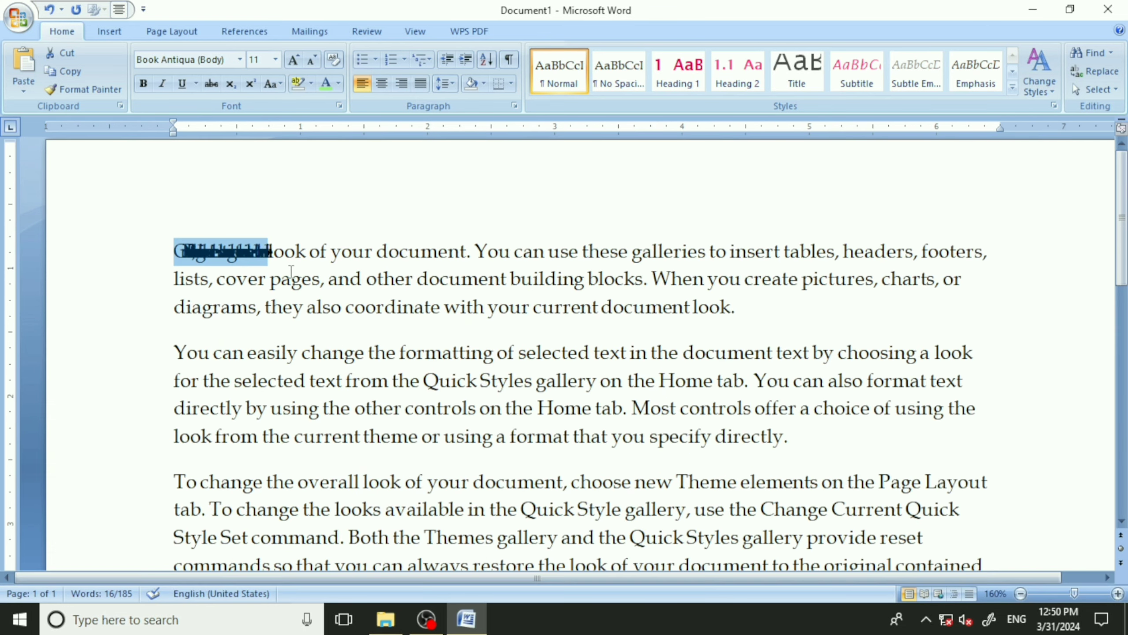
pyautogui.scroll(1, 280, 270)
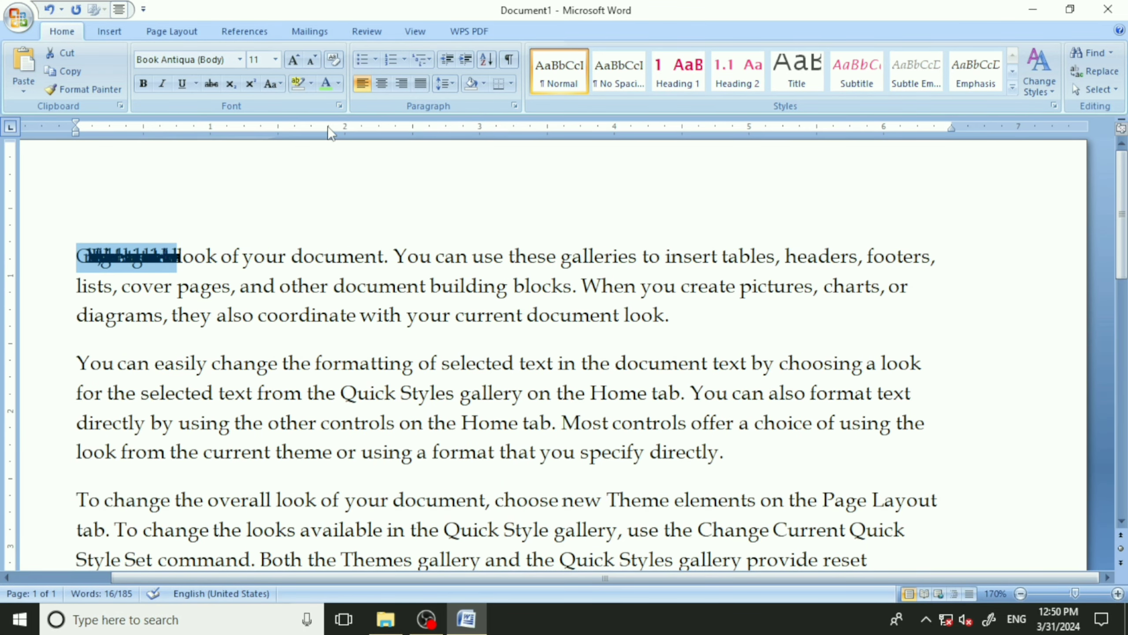
pyautogui.click(339, 107)
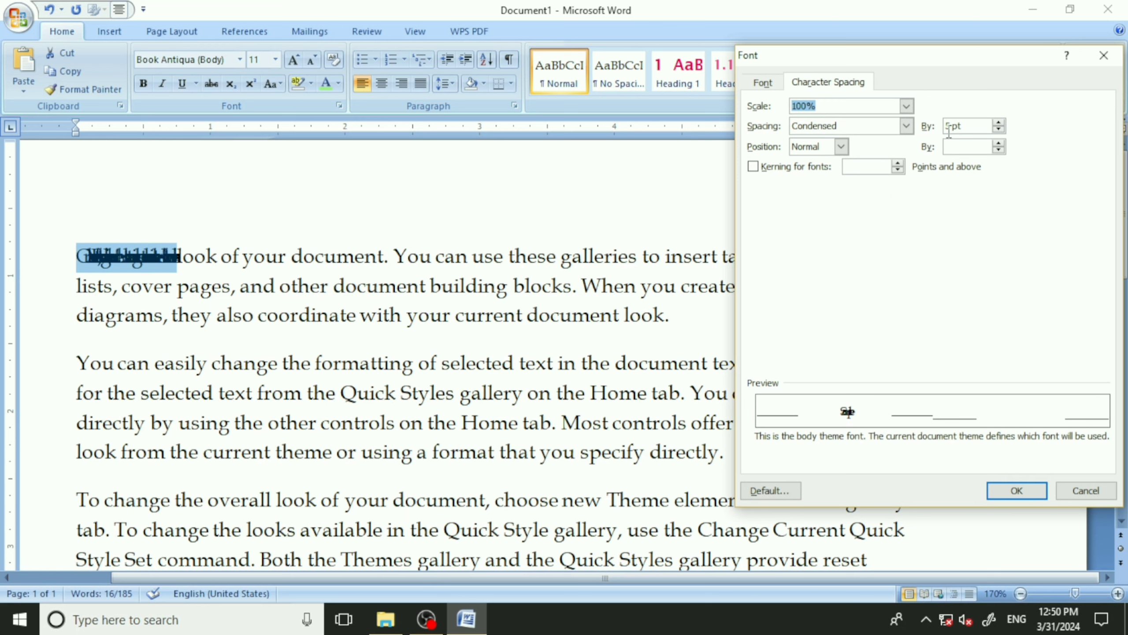
pyautogui.click(947, 126)
pyautogui.doubleClick(948, 126)
pyautogui.write('10')
pyautogui.click(1015, 492)
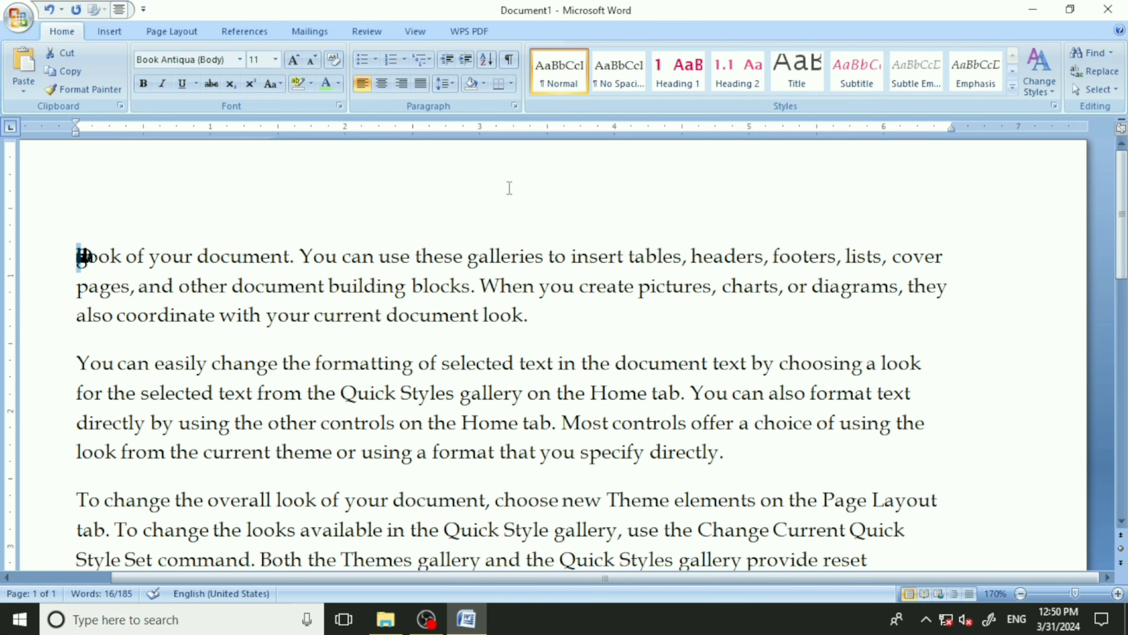
# - Reset the selected opening text's condensed character spacing to 0 pt
pyautogui.click(339, 106)
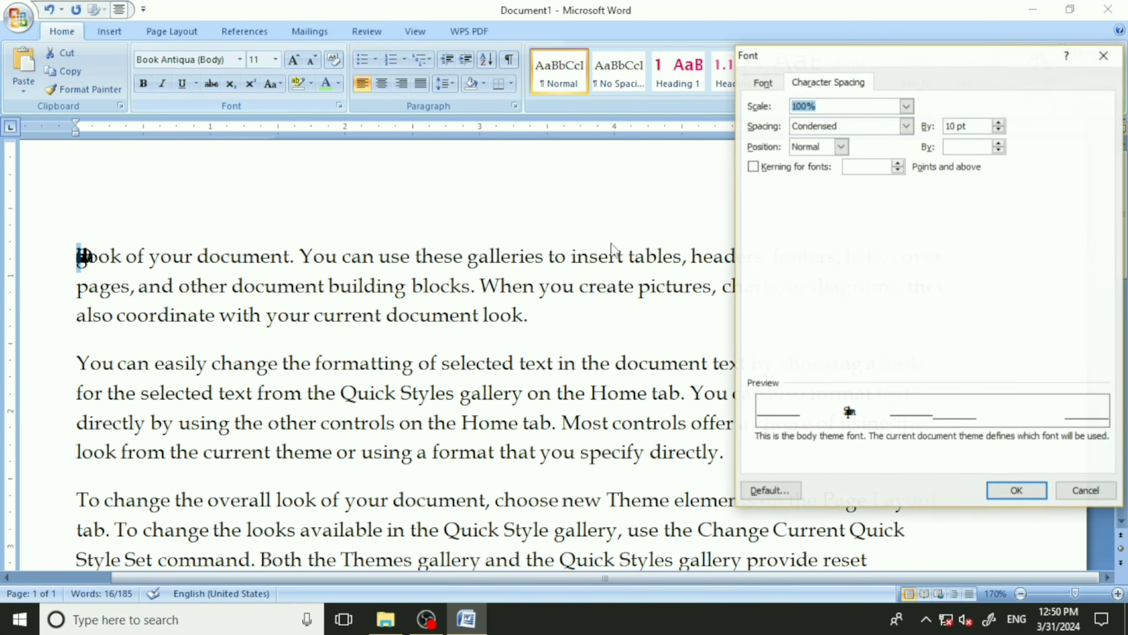
pyautogui.moveTo(970, 125); pyautogui.dragTo(945, 125)
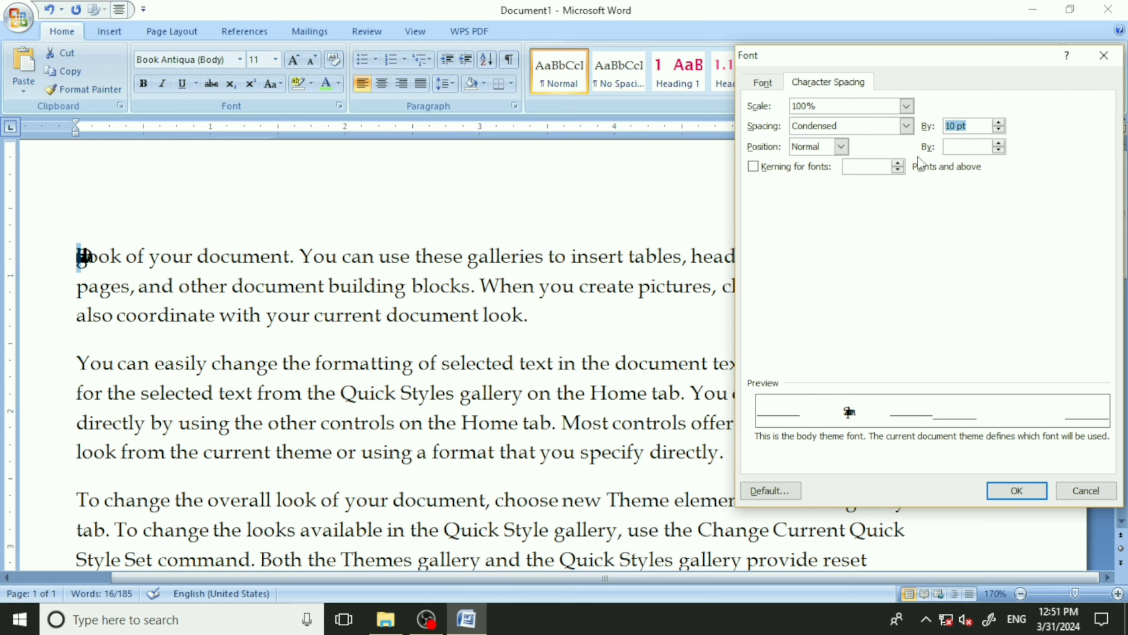
pyautogui.write('0')
pyautogui.click(1022, 495)
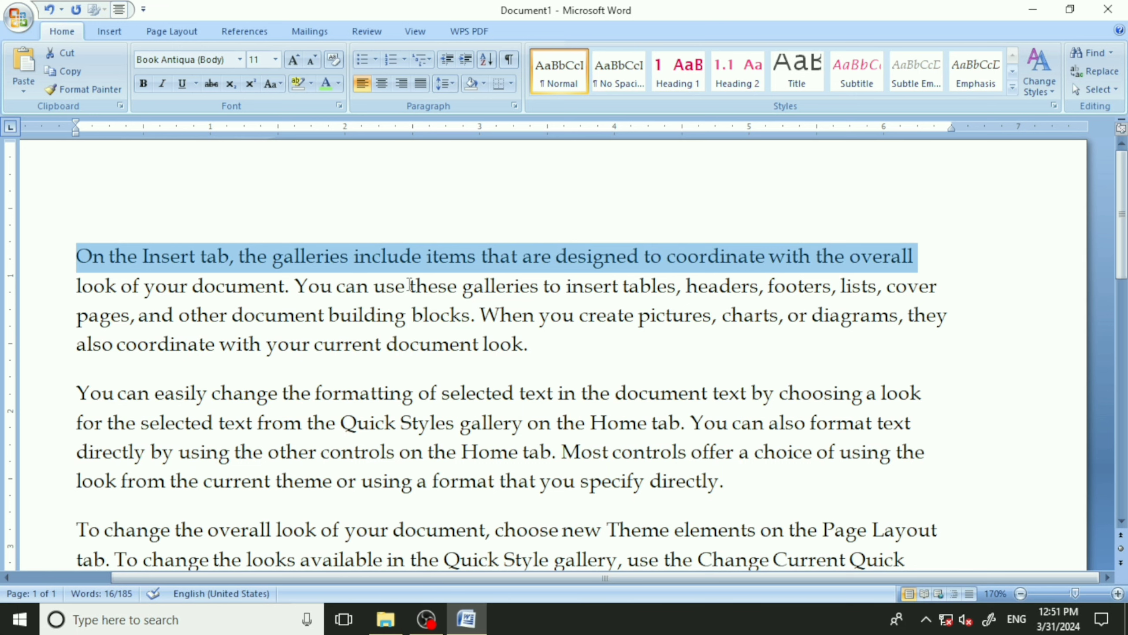
pyautogui.click(337, 106)
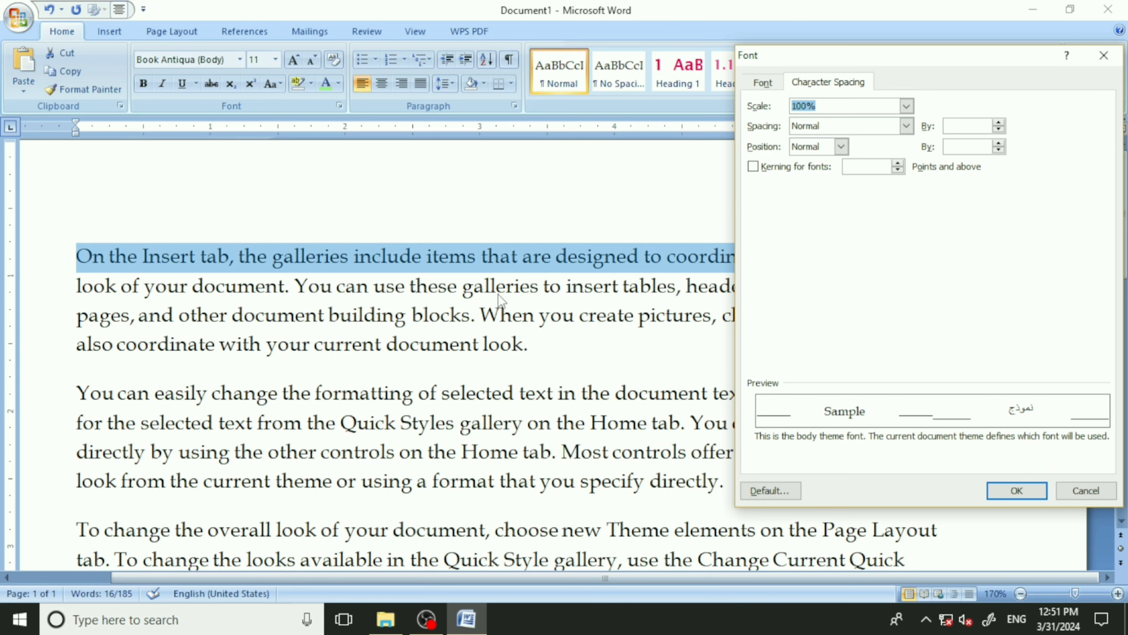
pyautogui.click(905, 127)
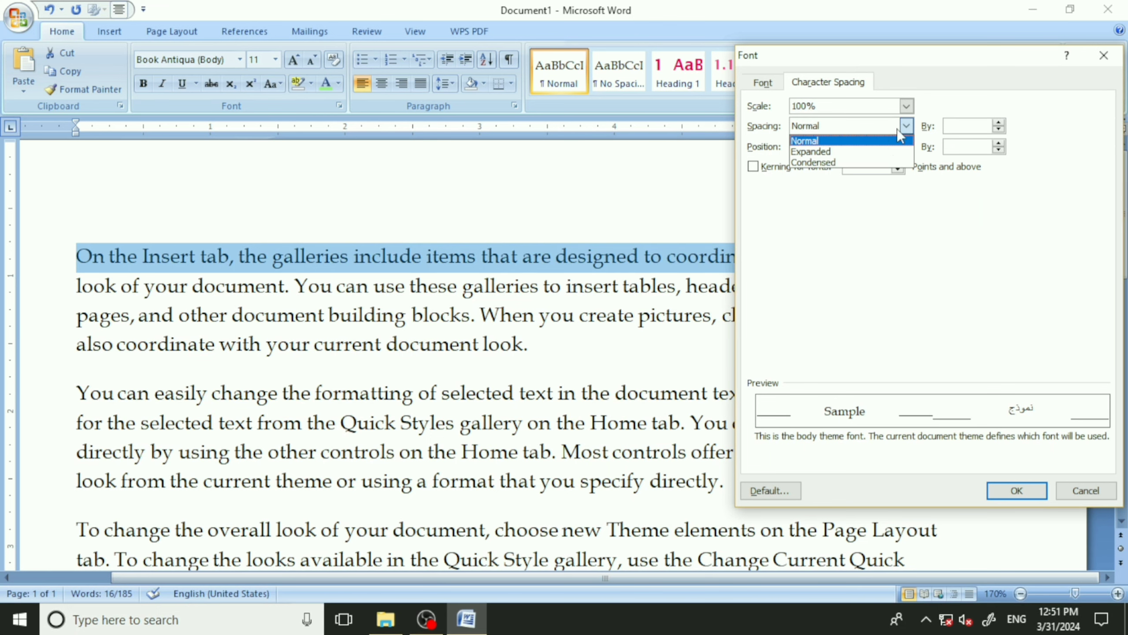
pyautogui.click(825, 143)
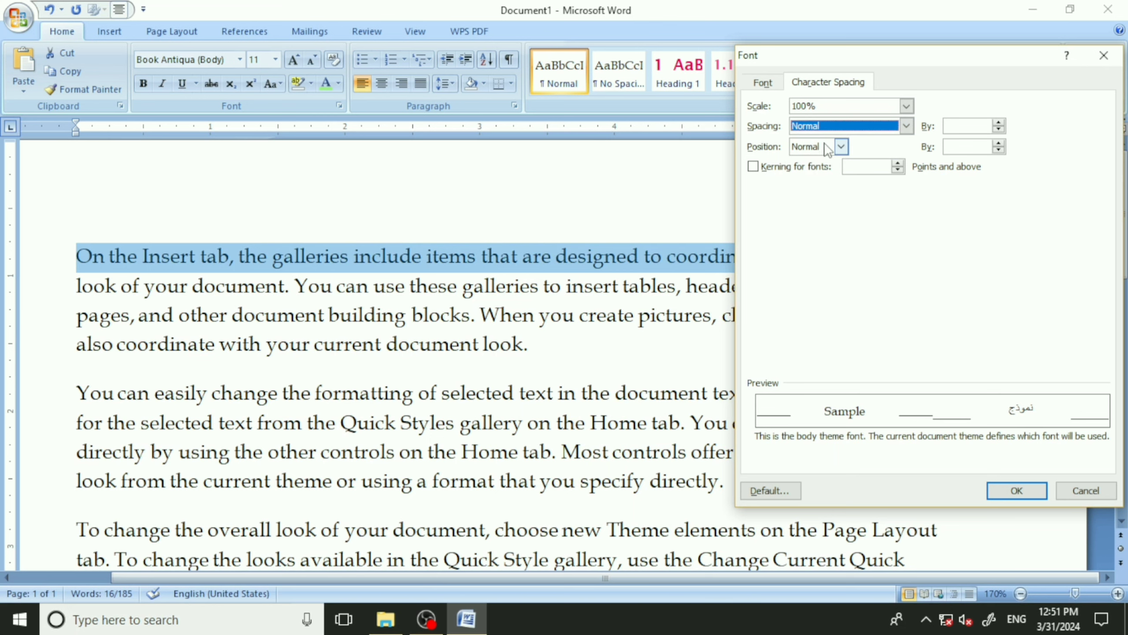
pyautogui.press('Tab')
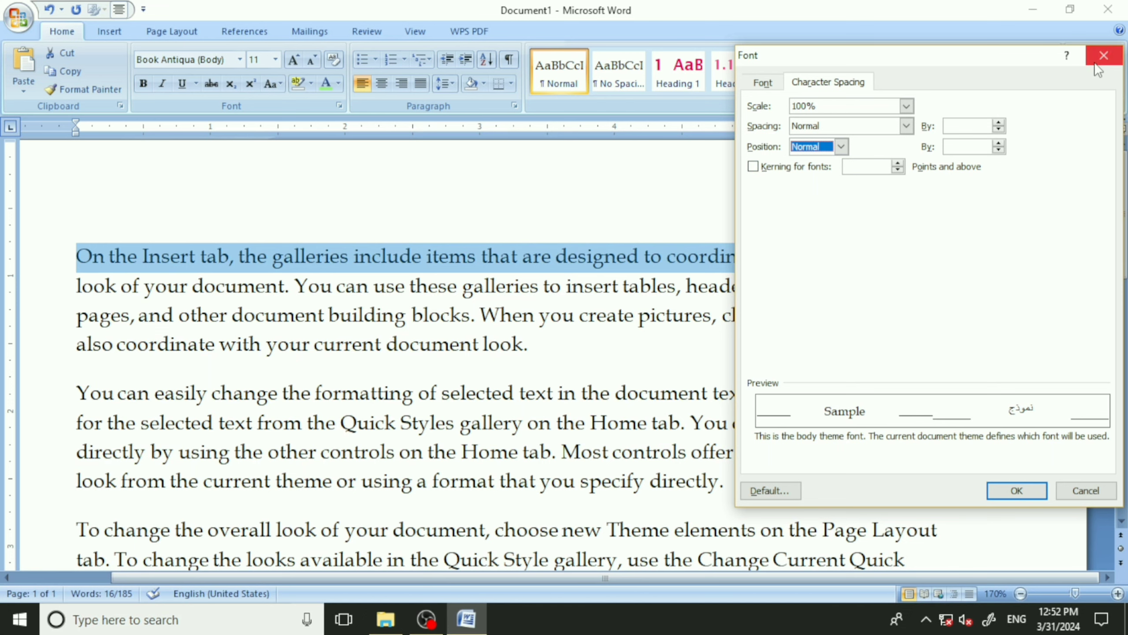
pyautogui.click(1104, 55)
# - Replace all of the document's sample text with the line "CKD INSTITUTE"
pyautogui.click(613, 317)
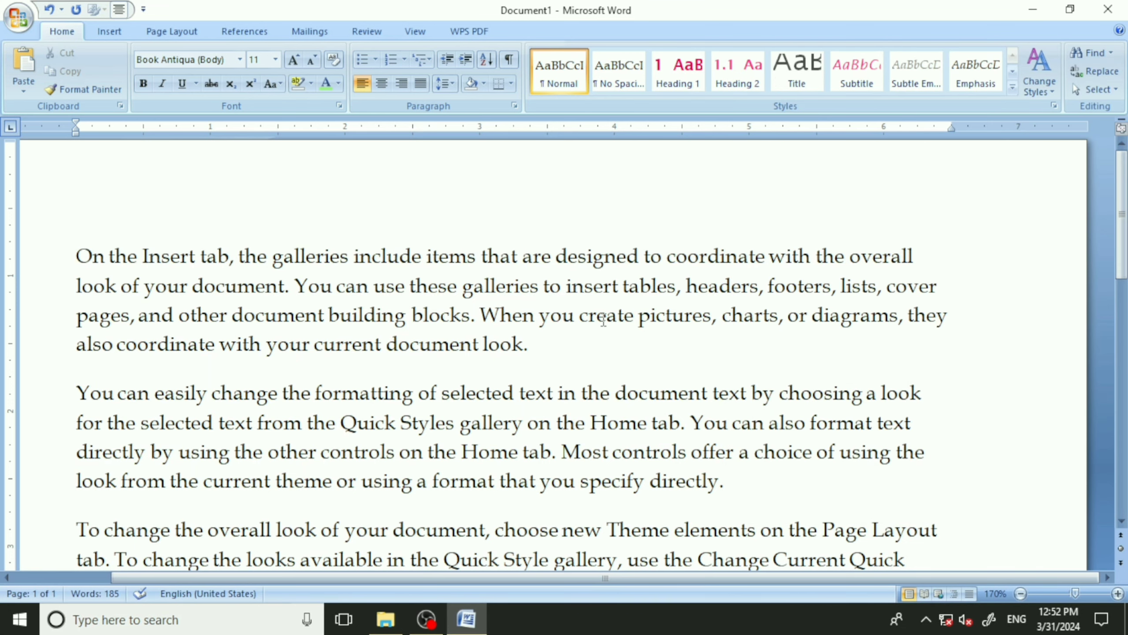
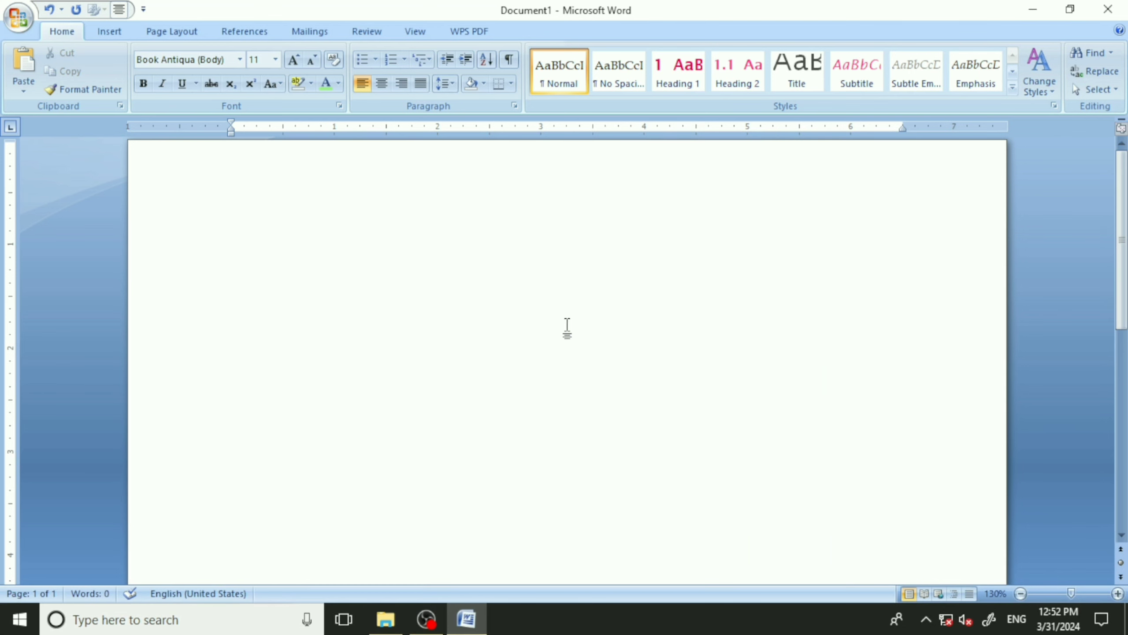
pyautogui.press('Return')
pyautogui.press('Return')
pyautogui.press('Return')
pyautogui.write('CKD INS')
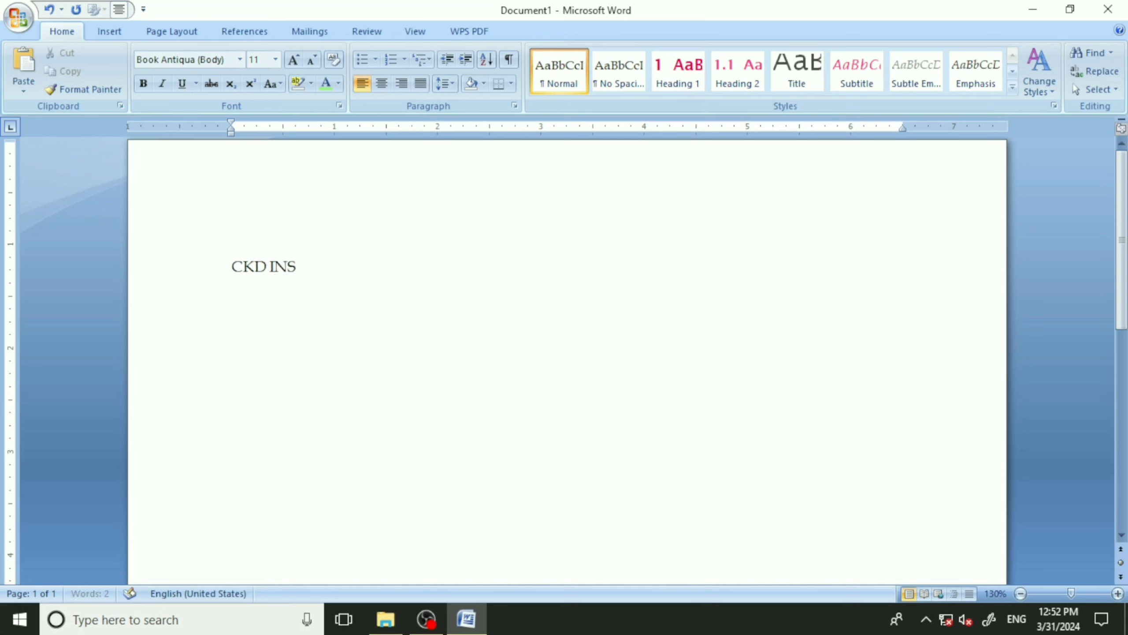
pyautogui.write('TITUTE')
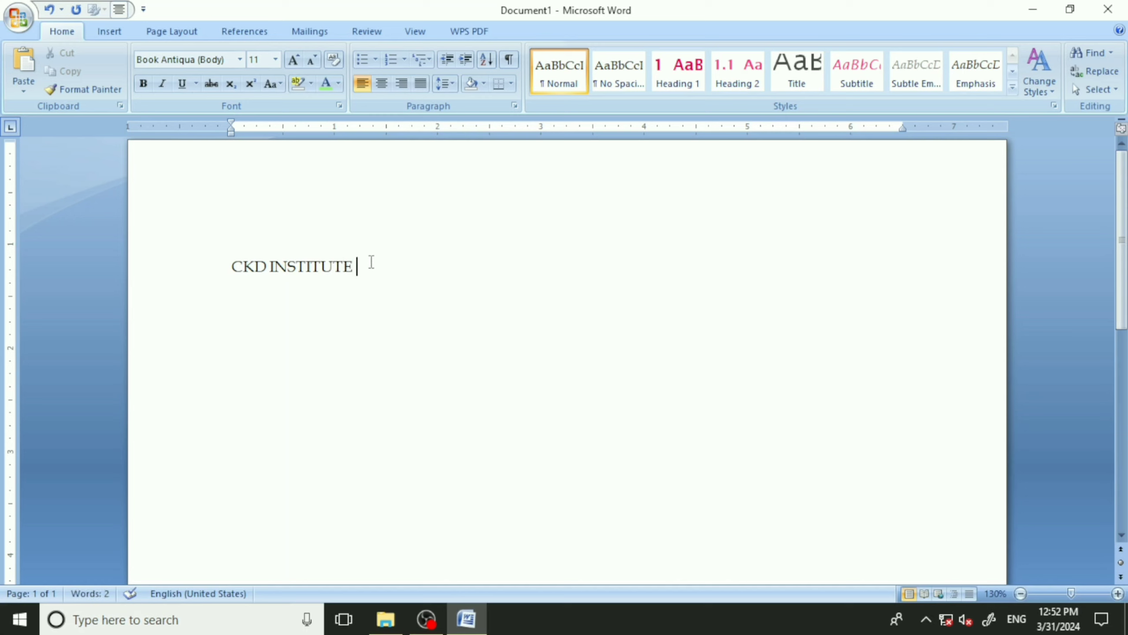
# - Enlarge the "CKD INSTITUTE" line to font size 18
pyautogui.moveTo(371, 264); pyautogui.dragTo(218, 278)
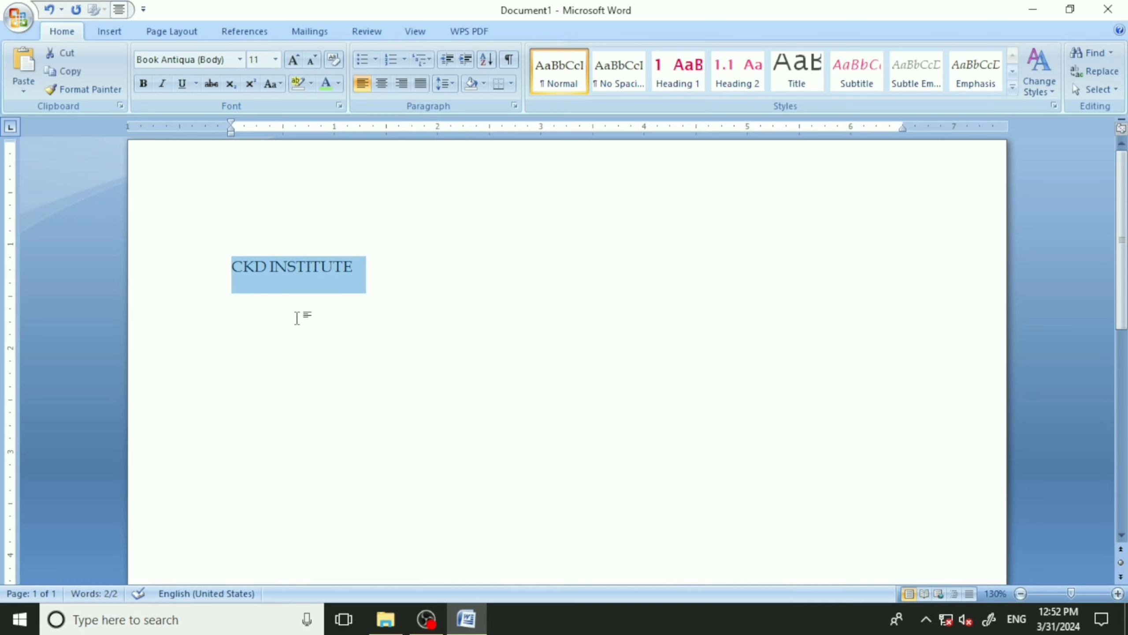
pyautogui.hotkey('ctrl', 'shift', '.')
pyautogui.hotkey('ctrl', 'shift', '.')
pyautogui.hotkey('ctrl', 'shift', '.')
pyautogui.hotkey('ctrl', 'shift', '.')
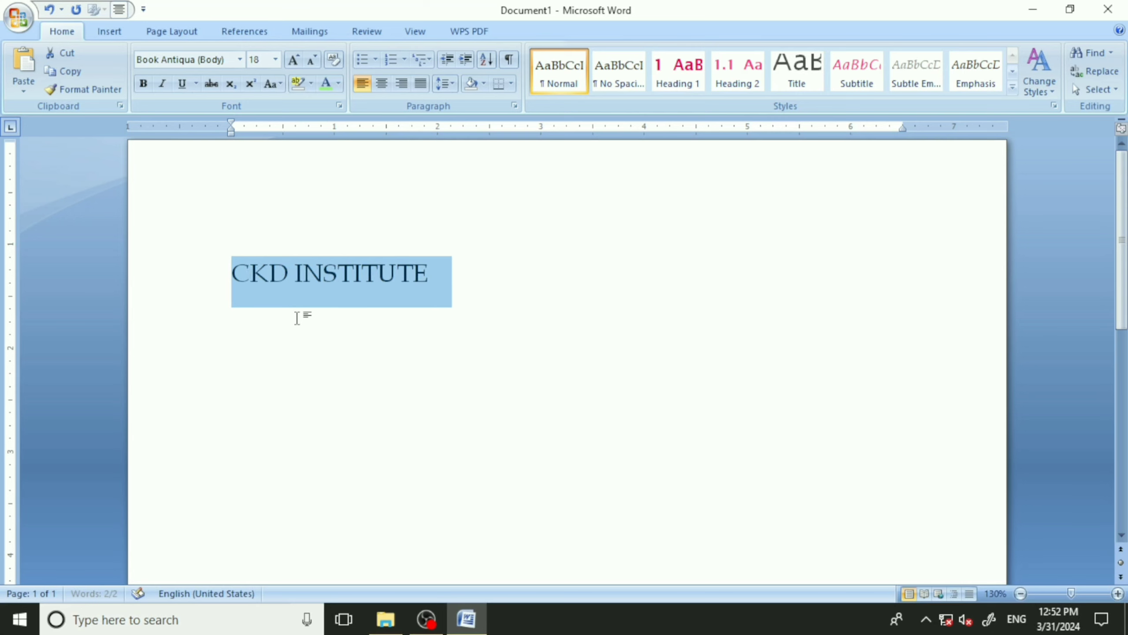
pyautogui.click(458, 302)
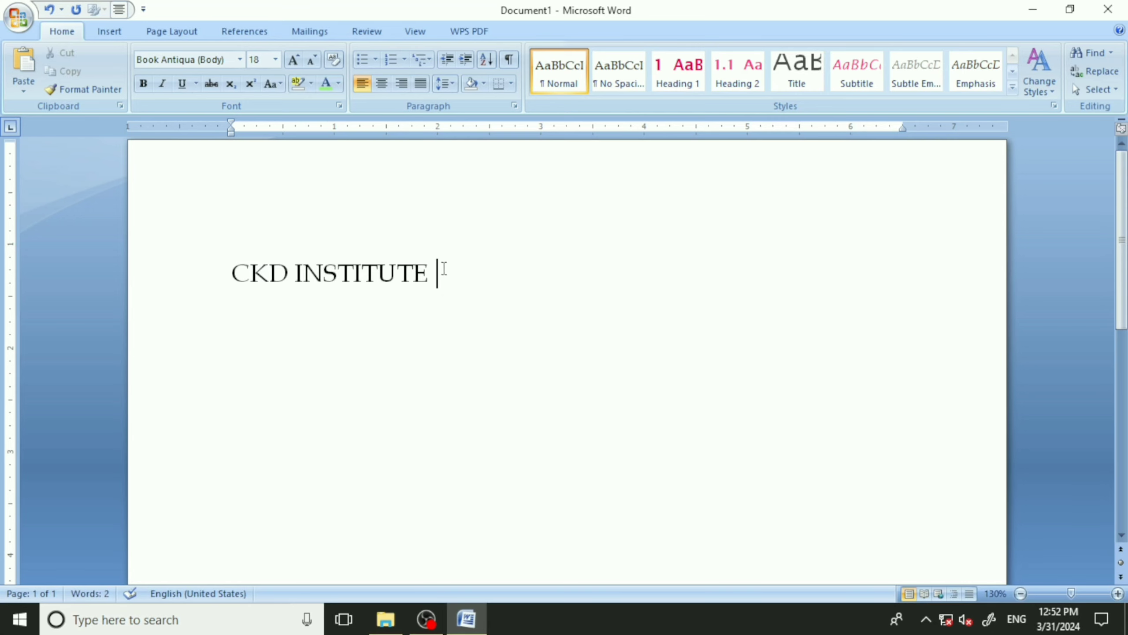
# - Set the character position of the word "INSTITUTE" to Raised by 10 pt
pyautogui.moveTo(445, 268); pyautogui.dragTo(294, 307)
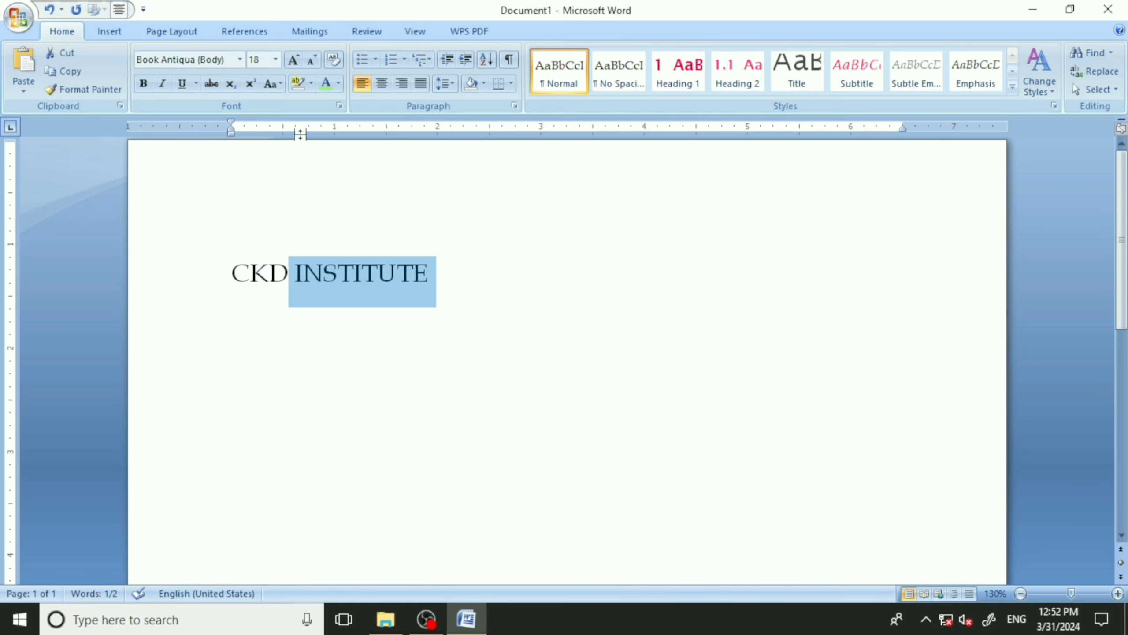
pyautogui.click(339, 106)
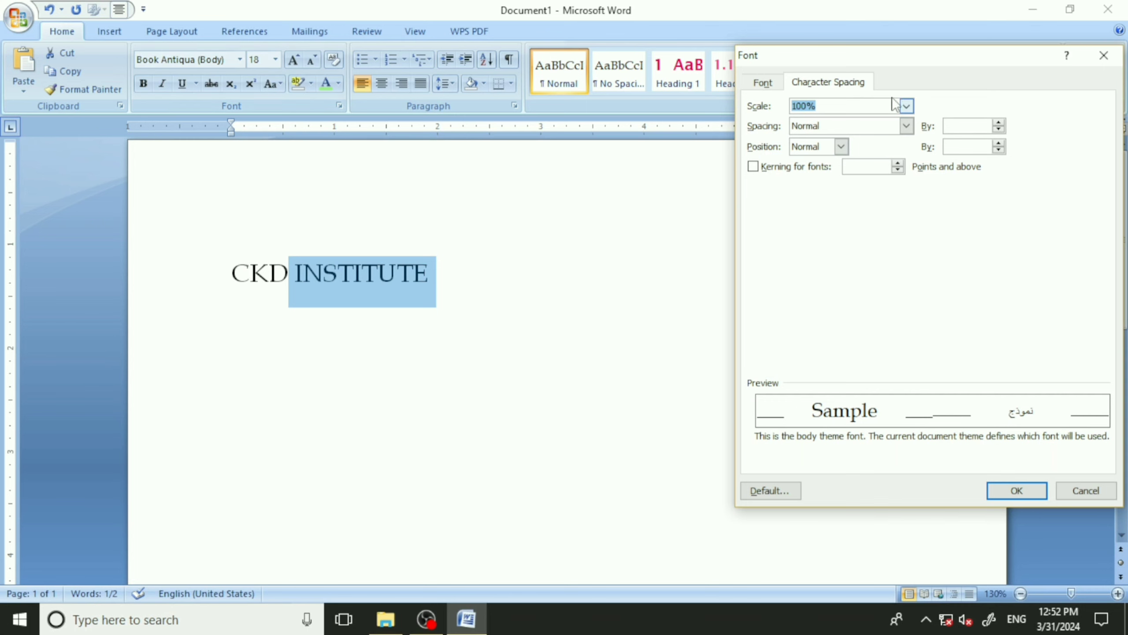
pyautogui.moveTo(899, 60); pyautogui.dragTo(852, 55)
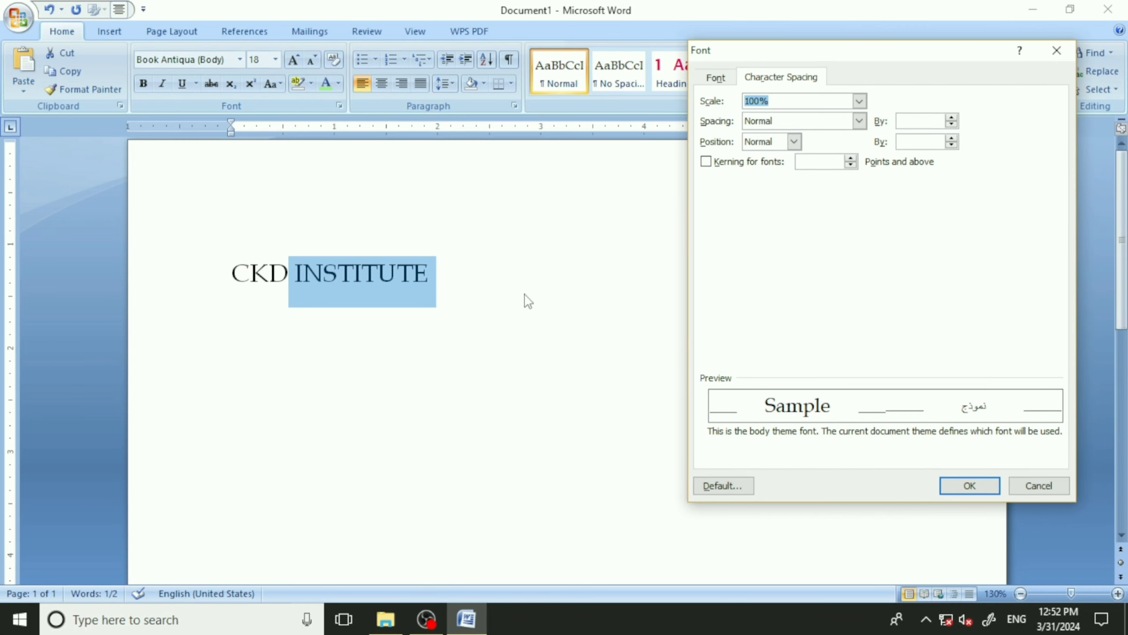
pyautogui.click(794, 141)
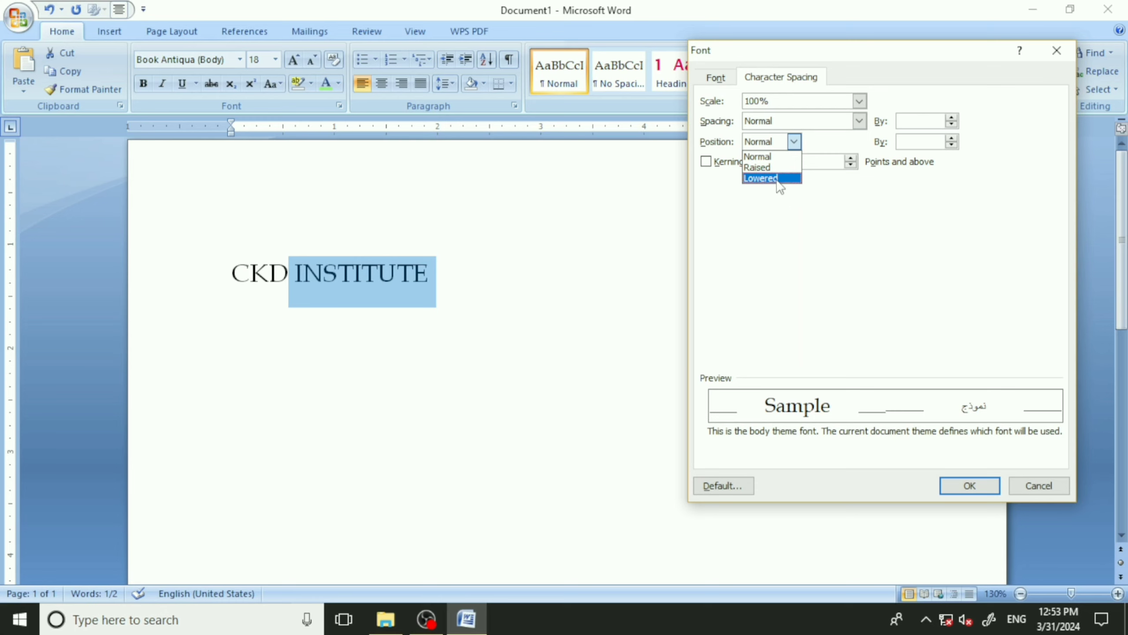
pyautogui.click(773, 167)
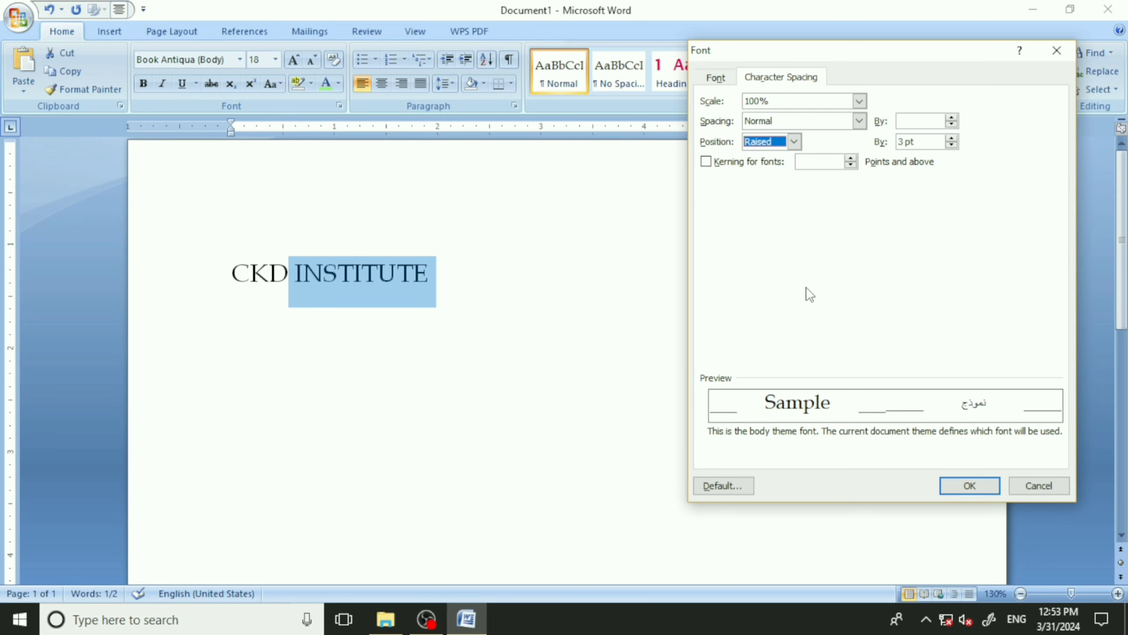
pyautogui.doubleClick(904, 142)
pyautogui.write('5')
pyautogui.press('BackSpace')
pyautogui.write('10')
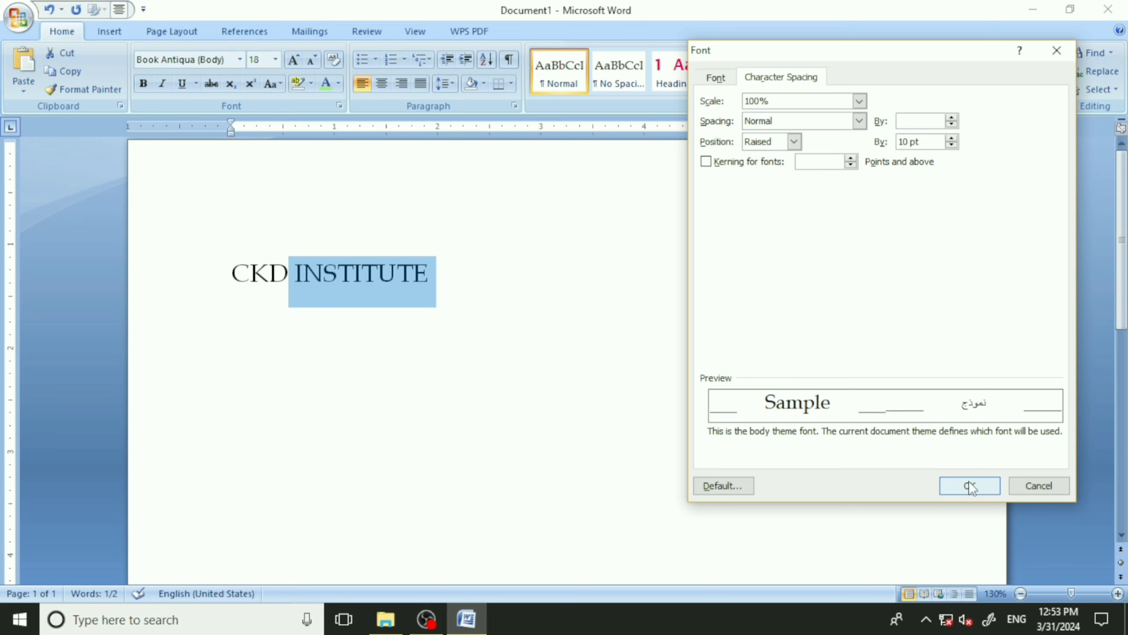
pyautogui.moveTo(968, 481); pyautogui.dragTo(738, 567)
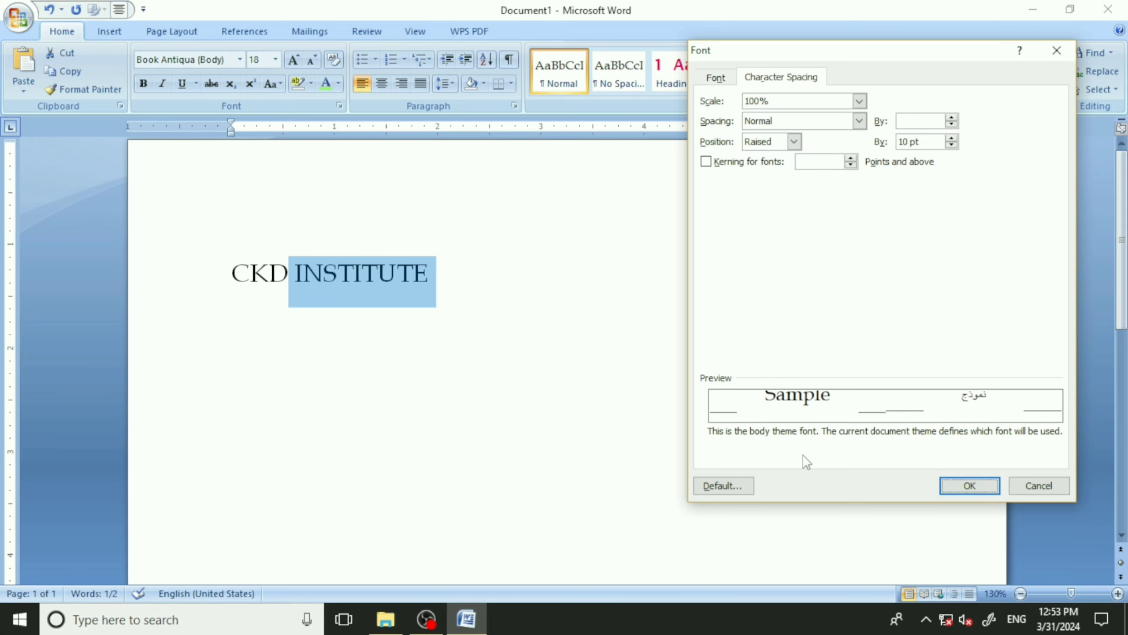
pyautogui.click(962, 483)
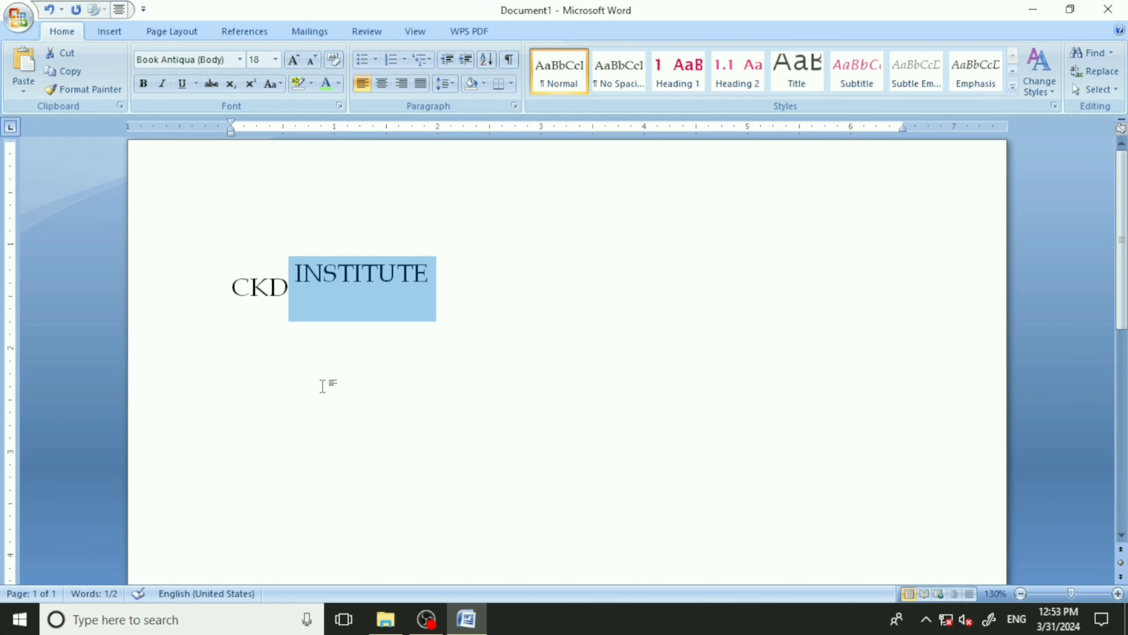
# - Open the character spacing settings for the selected word "INSTITUTE"
pyautogui.click(338, 105)
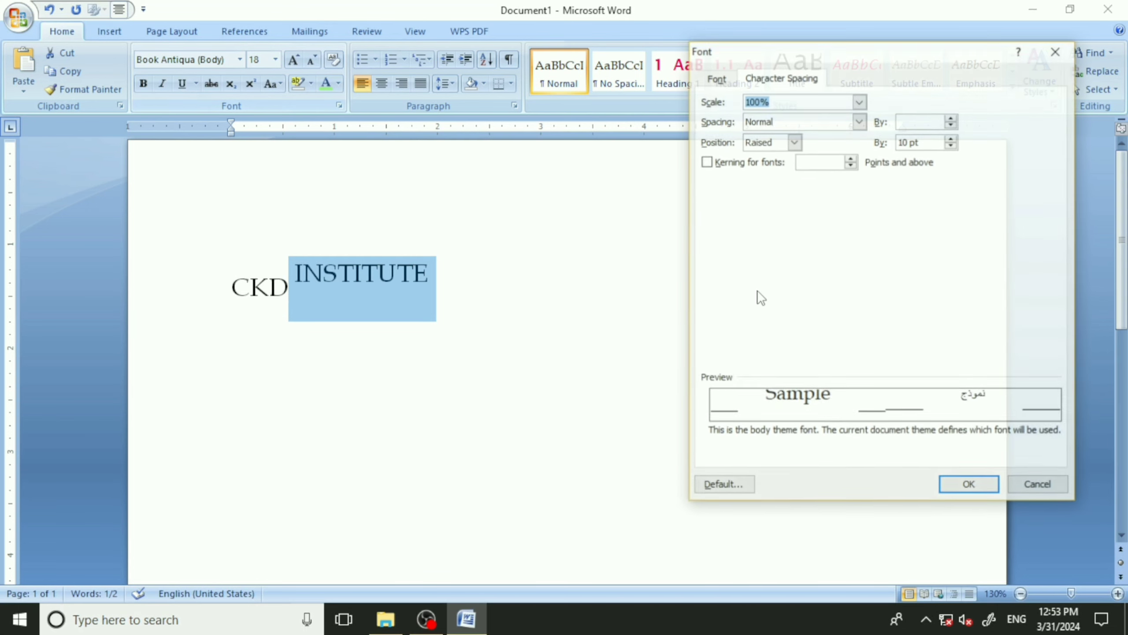